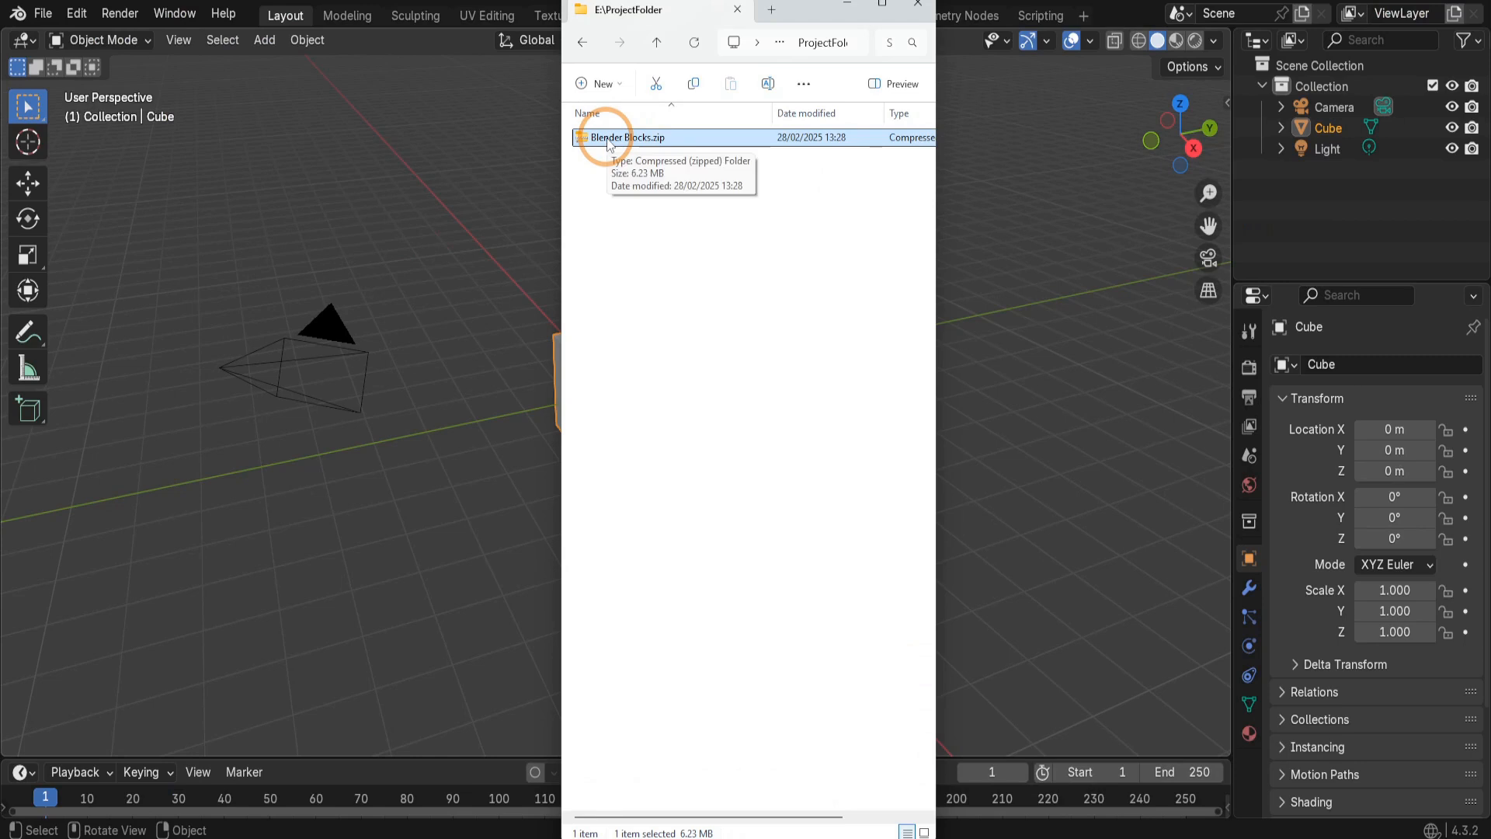
# - Extract Blender Blocks.zip to the folder E:\ProjectFolder\Blender Blocks
pyautogui.rightClick(606, 142)
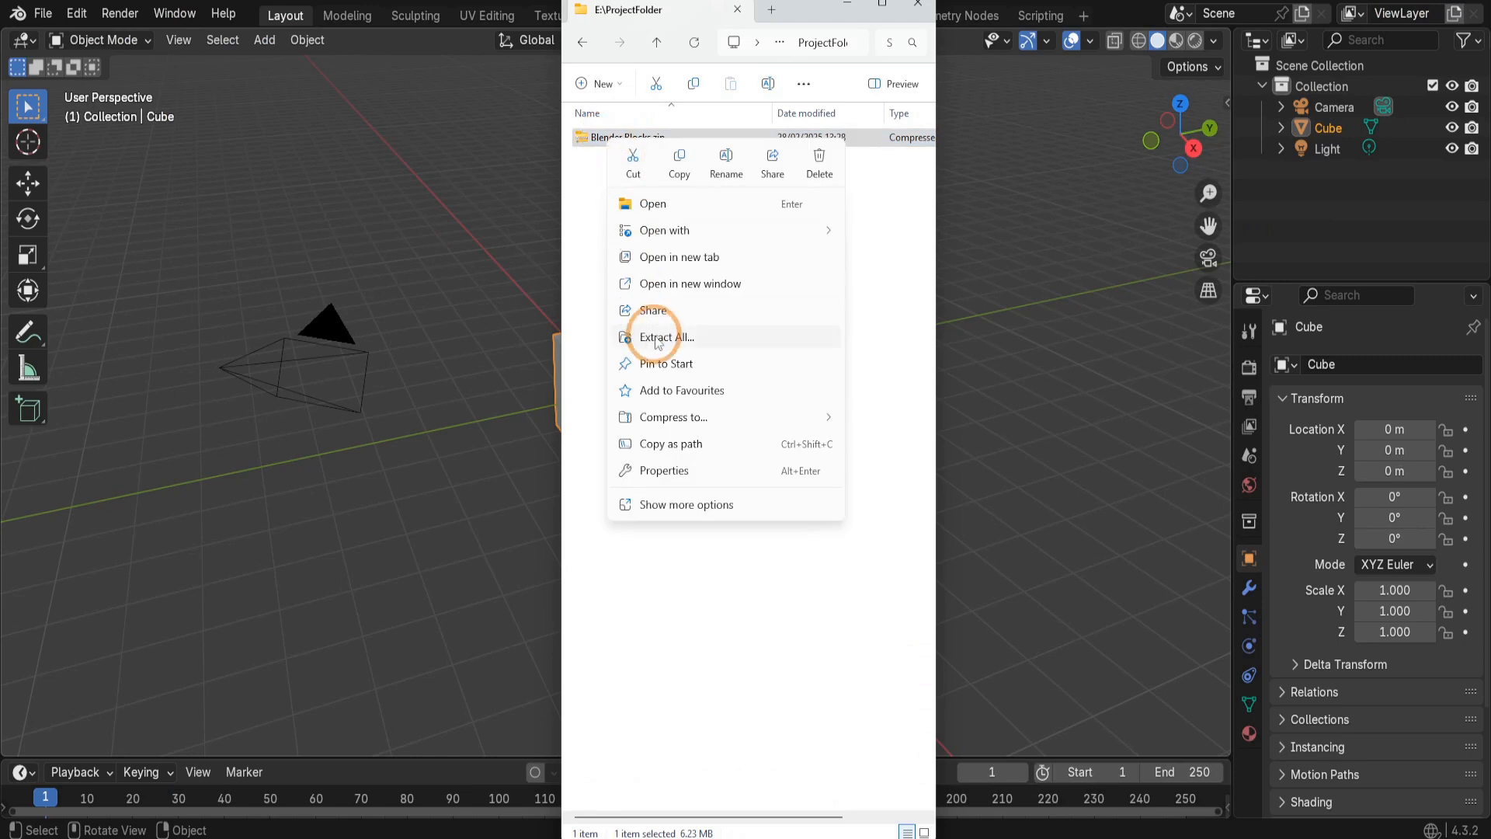
pyautogui.click(652, 336)
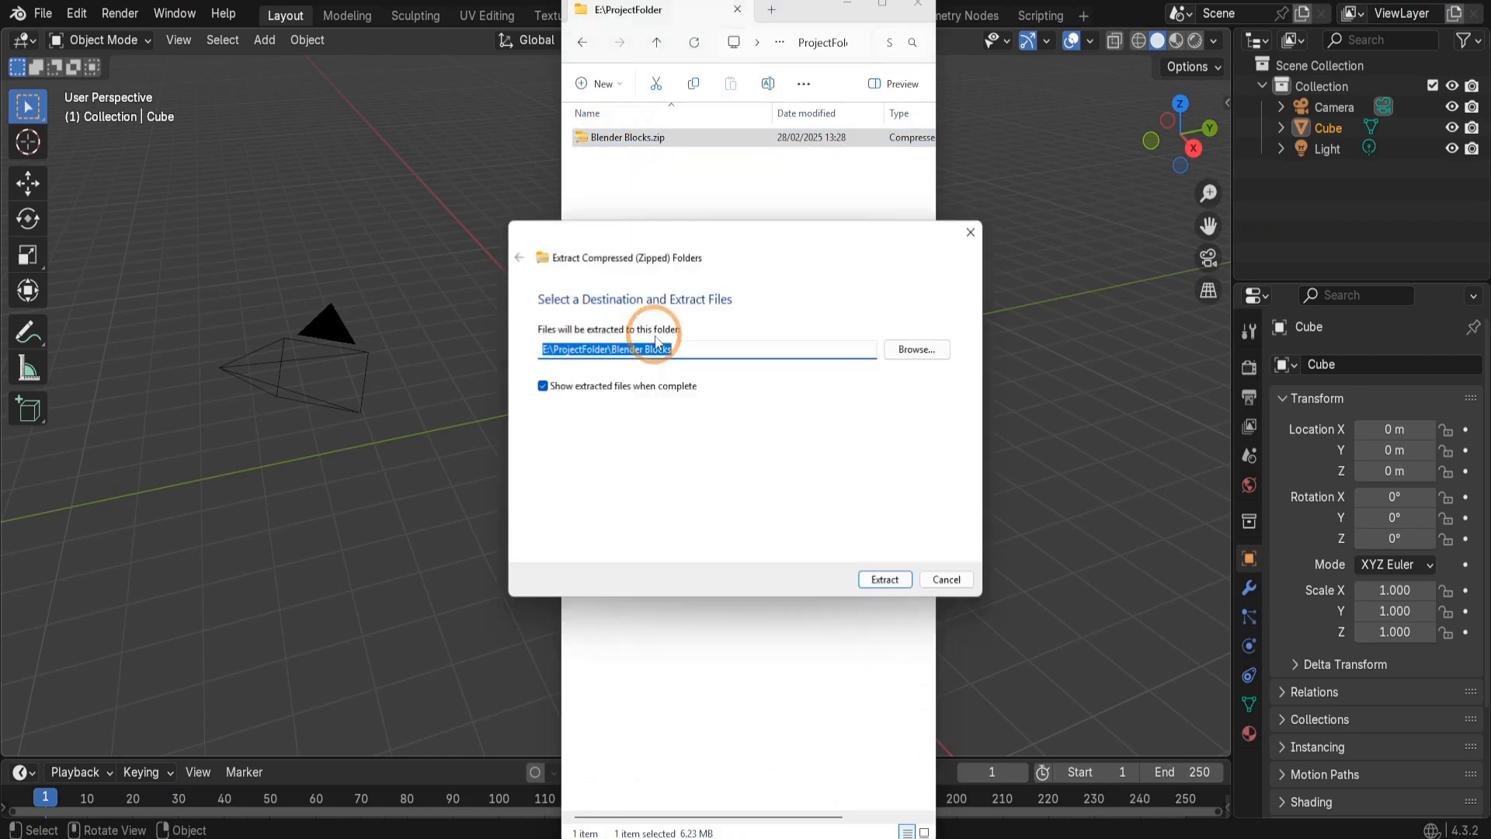
pyautogui.click(877, 579)
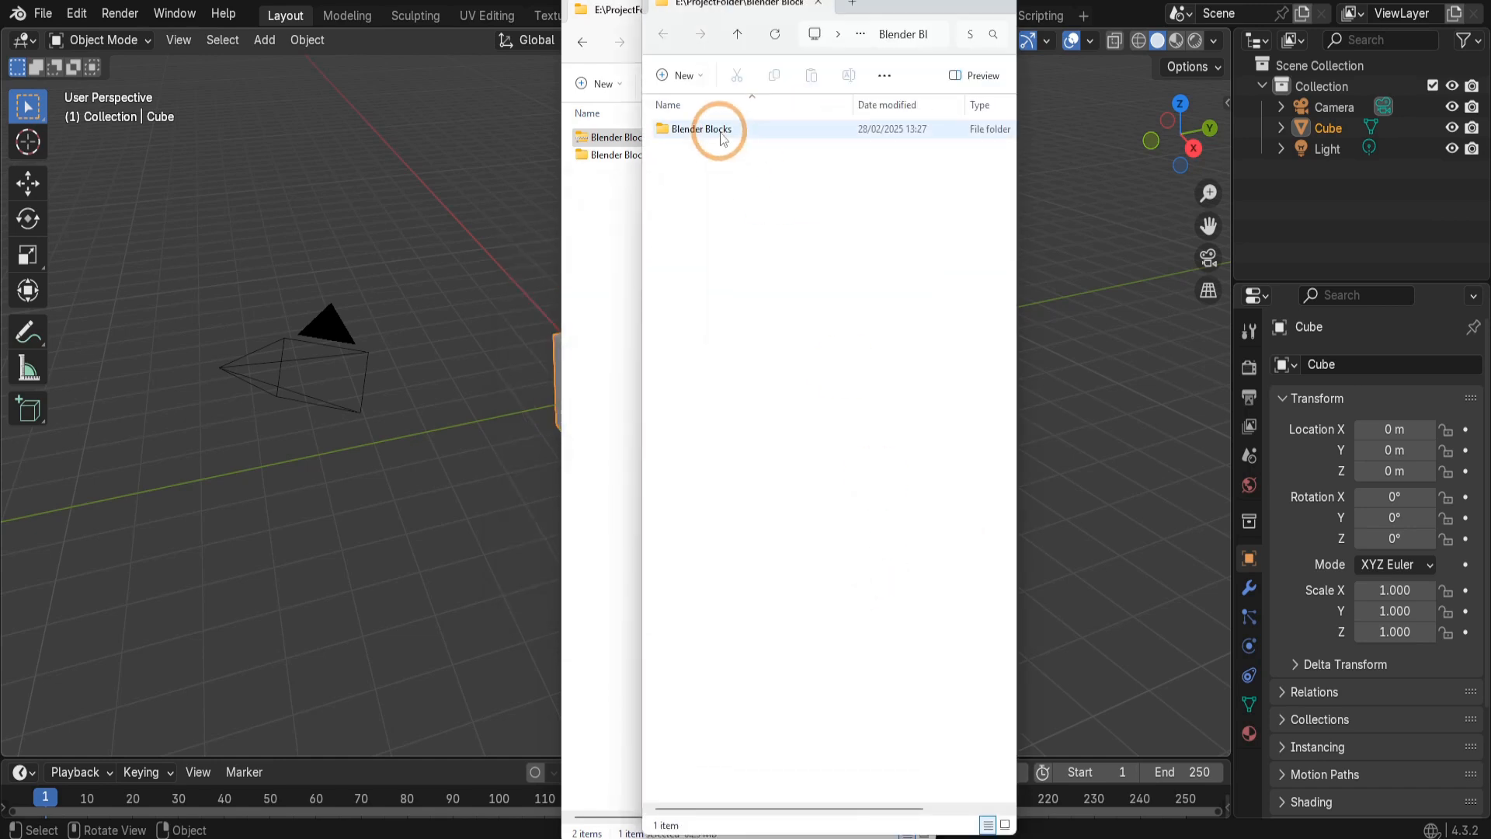
# - Open the inner extracted Blender Blocks folder and examine the catalog file blender_assets.cats.txt and the .blend asset files
pyautogui.click(722, 134)
pyautogui.click(722, 135)
pyautogui.doubleClick(722, 135)
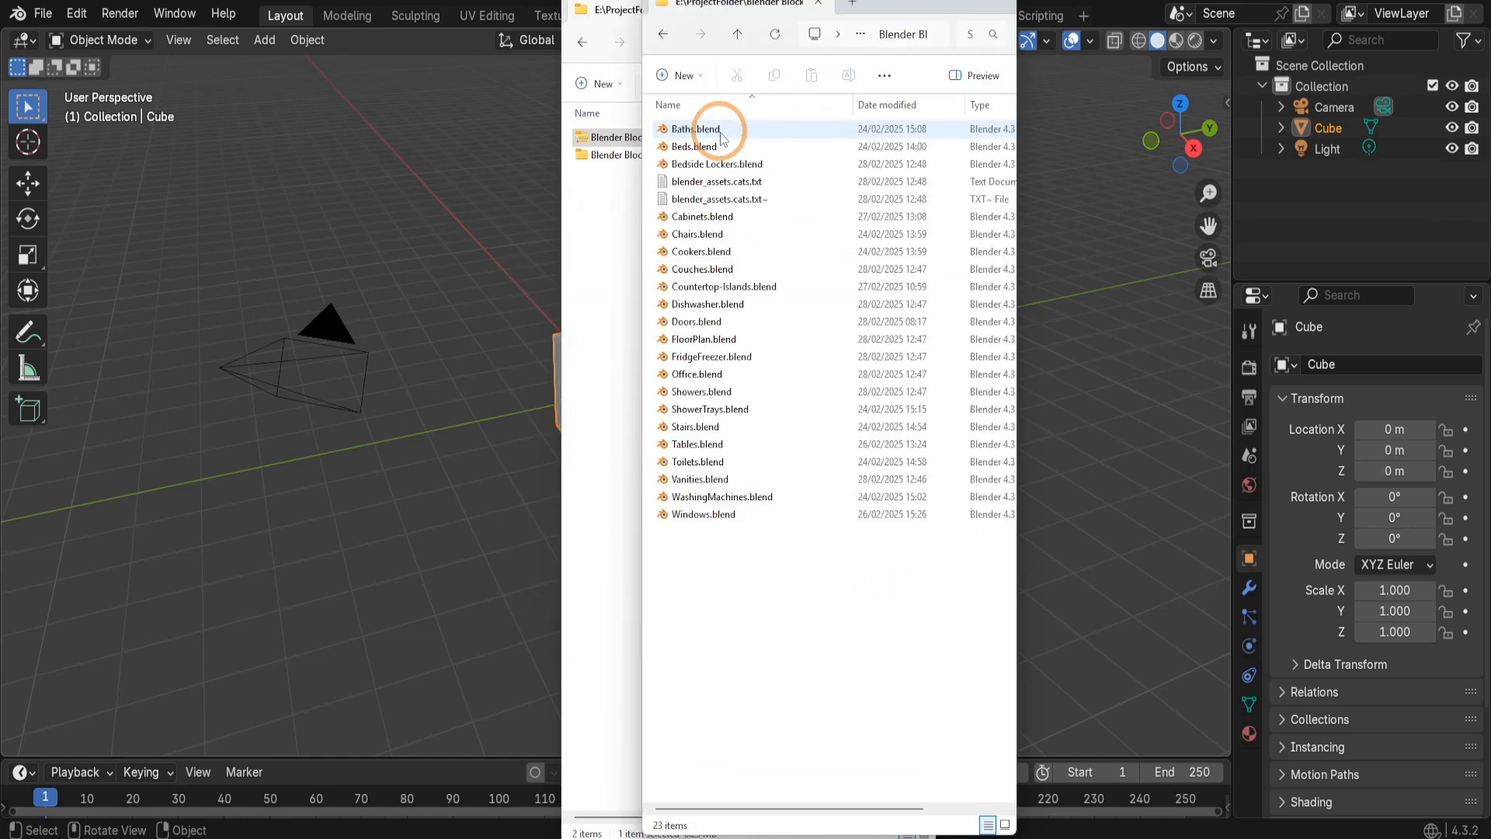
pyautogui.doubleClick(714, 181)
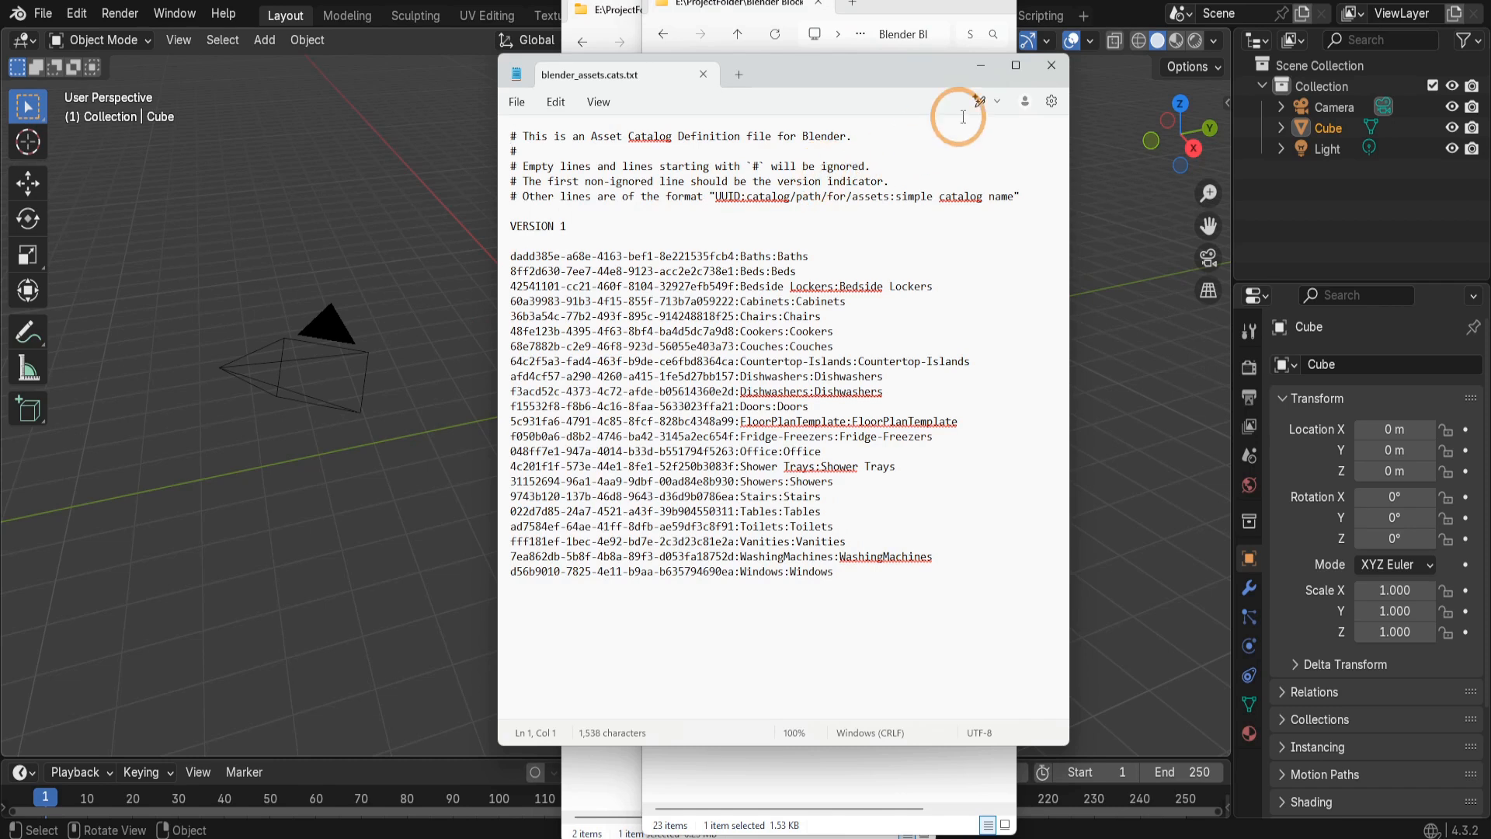
pyautogui.click(1052, 66)
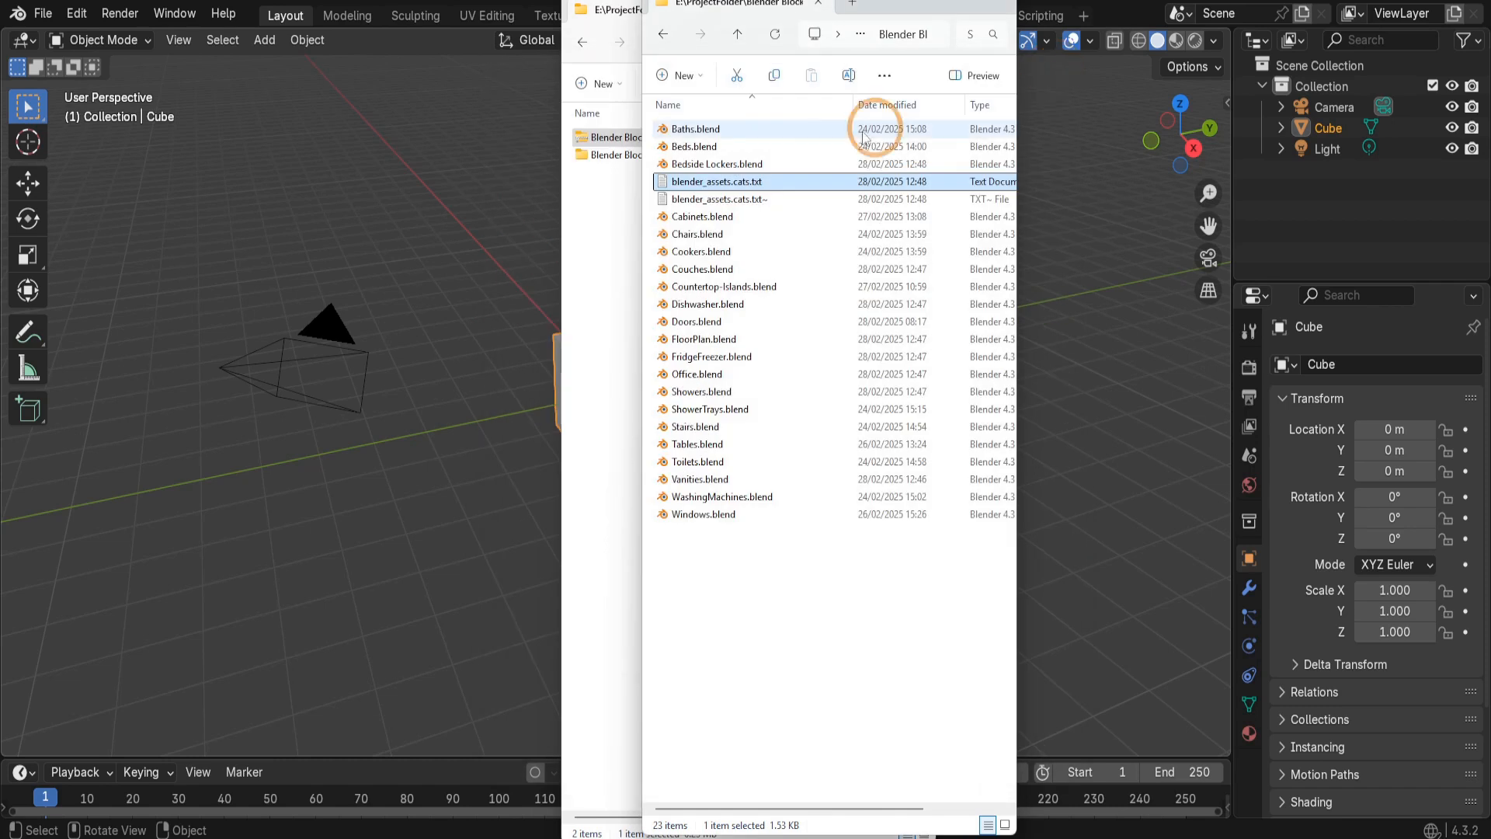
pyautogui.click(691, 146)
pyautogui.click(708, 305)
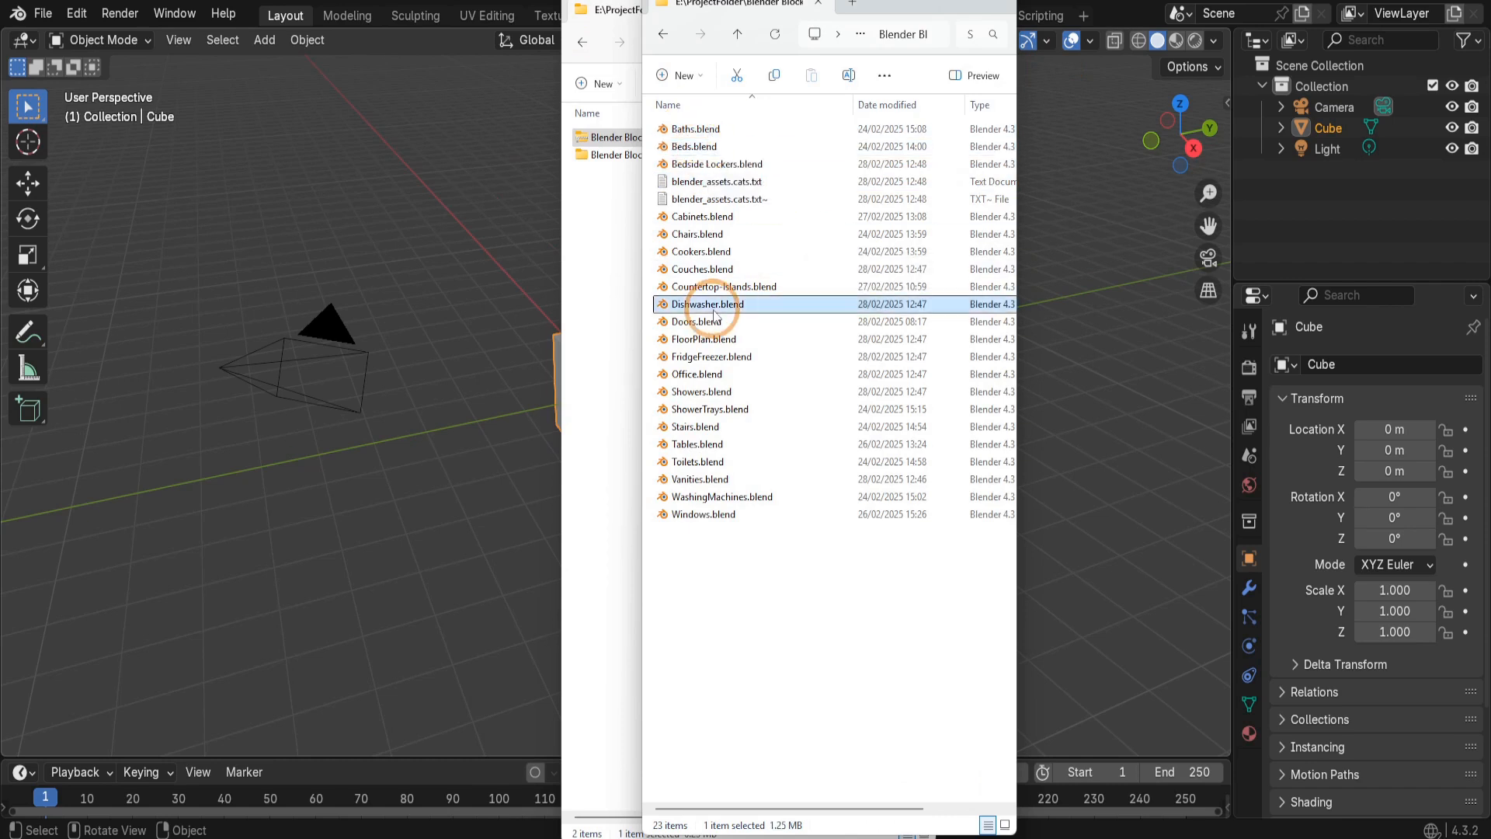
pyautogui.click(701, 393)
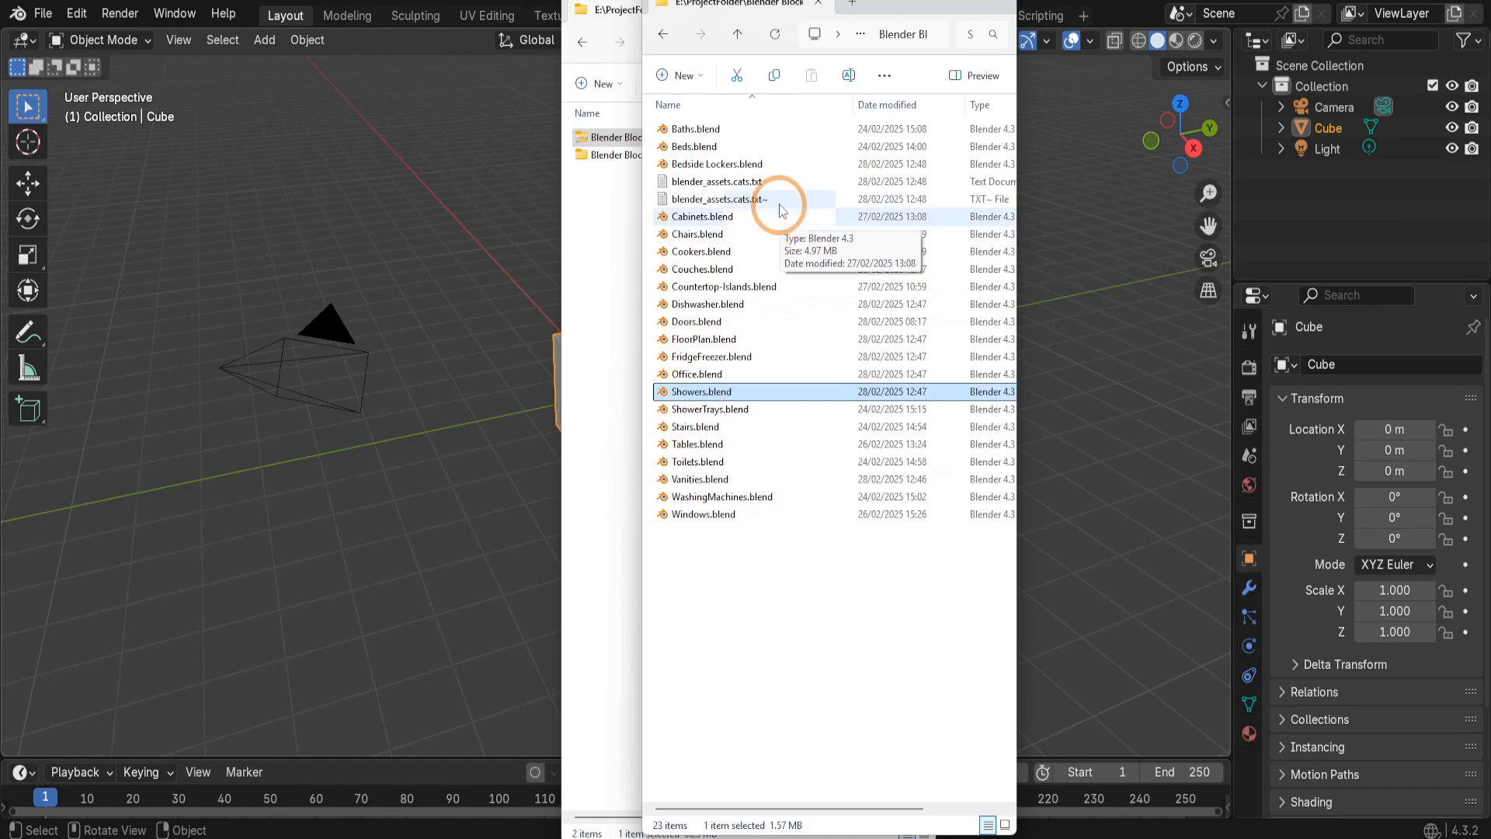
# - Go back one folder and look through the bathroom and kitchen template files in the Templates folder
pyautogui.click(664, 35)
pyautogui.doubleClick(687, 146)
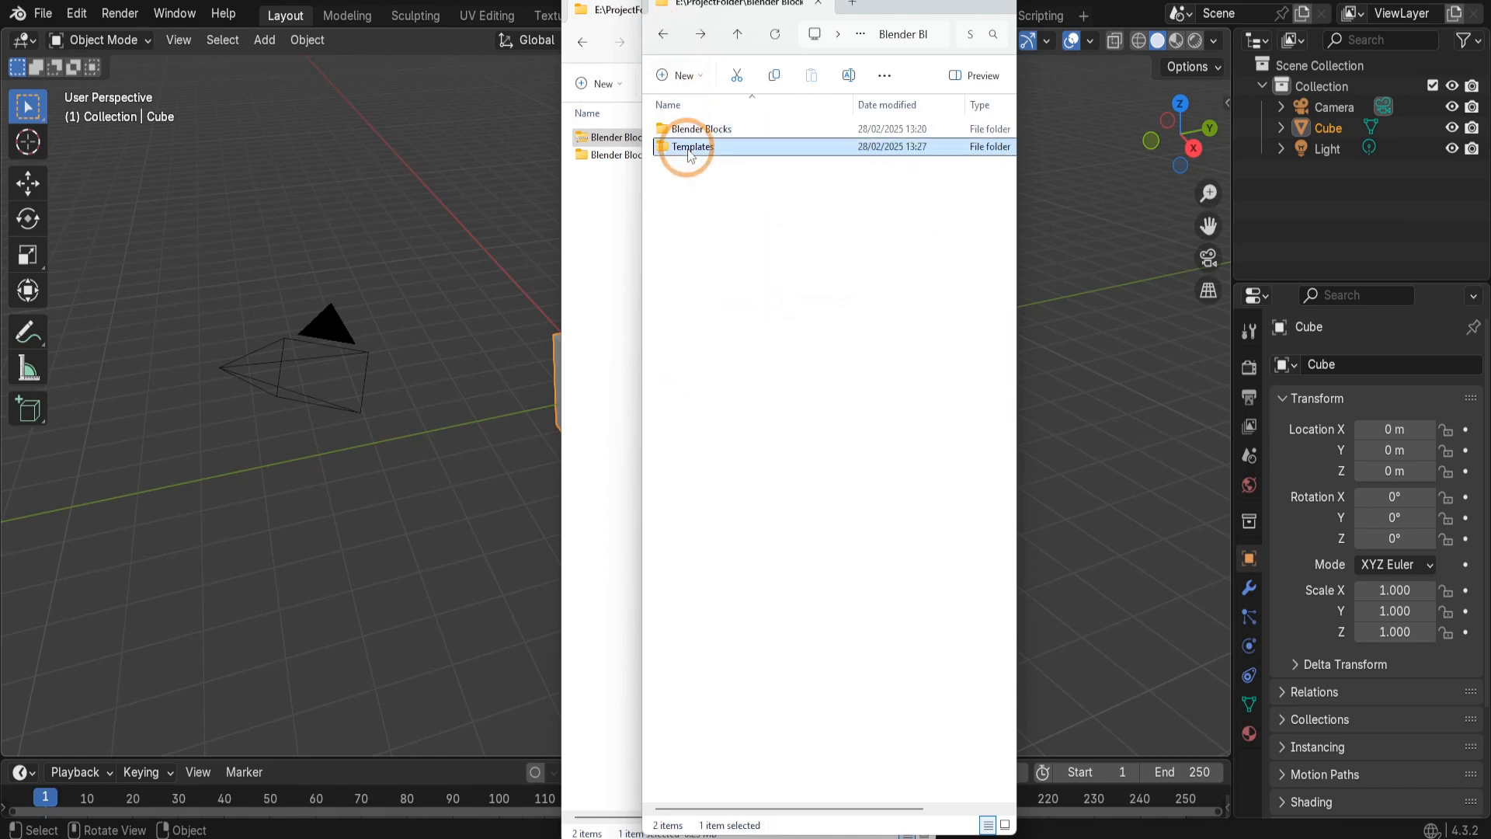
pyautogui.click(714, 133)
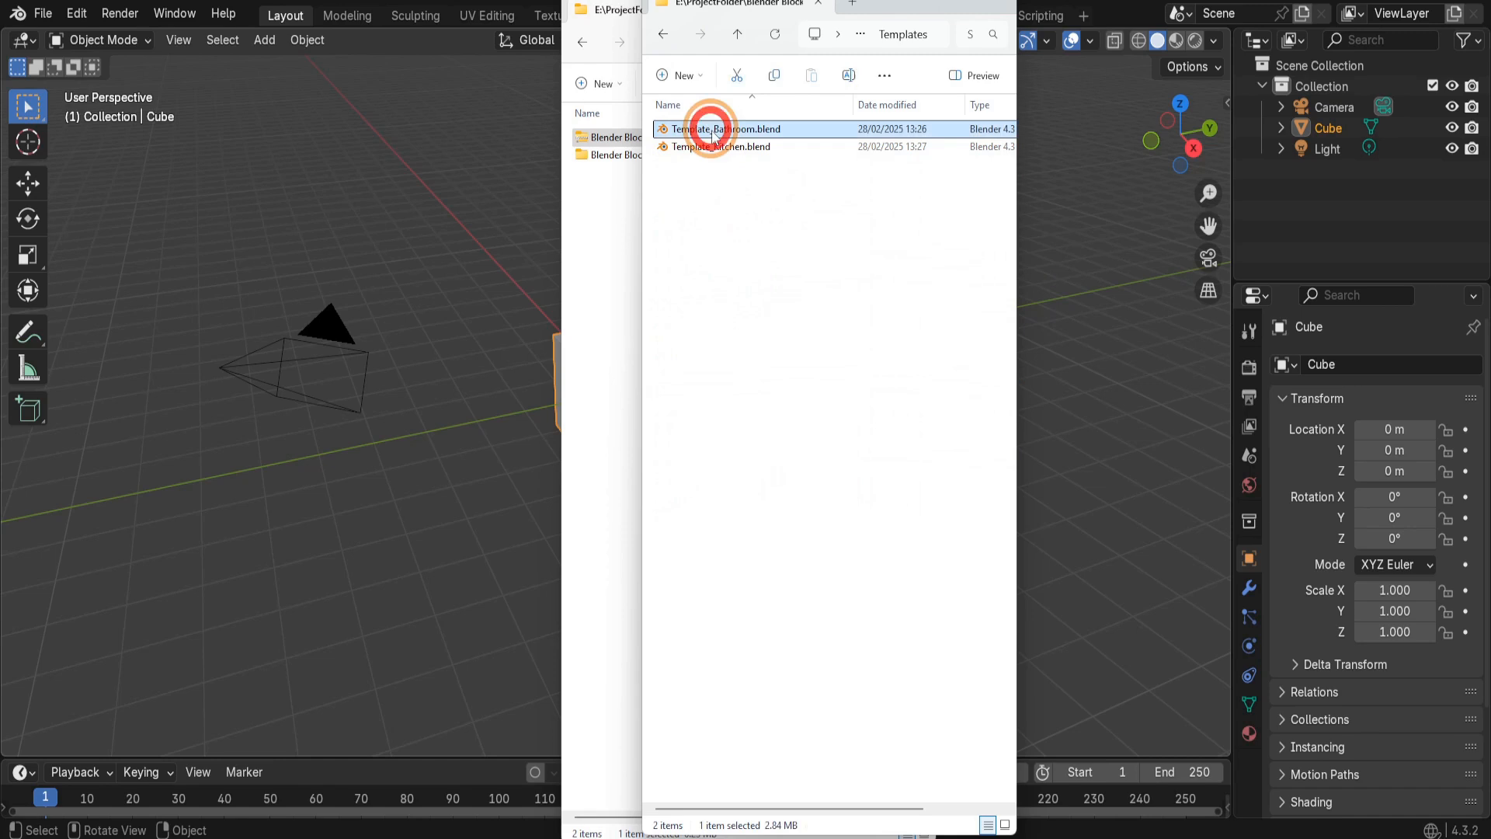
pyautogui.click(710, 148)
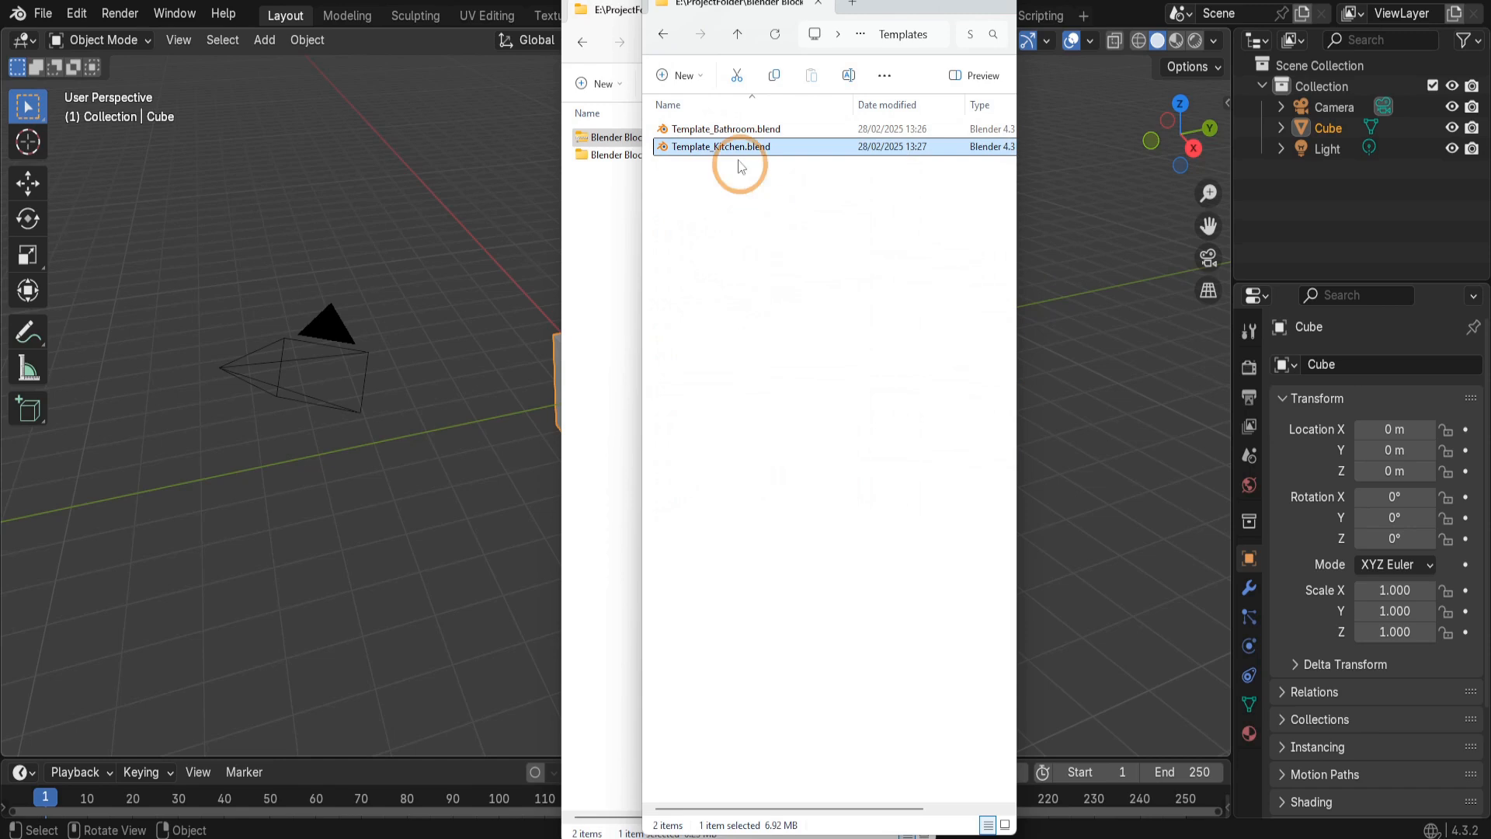
# - Return to the innermost Blender Blocks folder holding the .blend assets and copy its full path
pyautogui.click(664, 36)
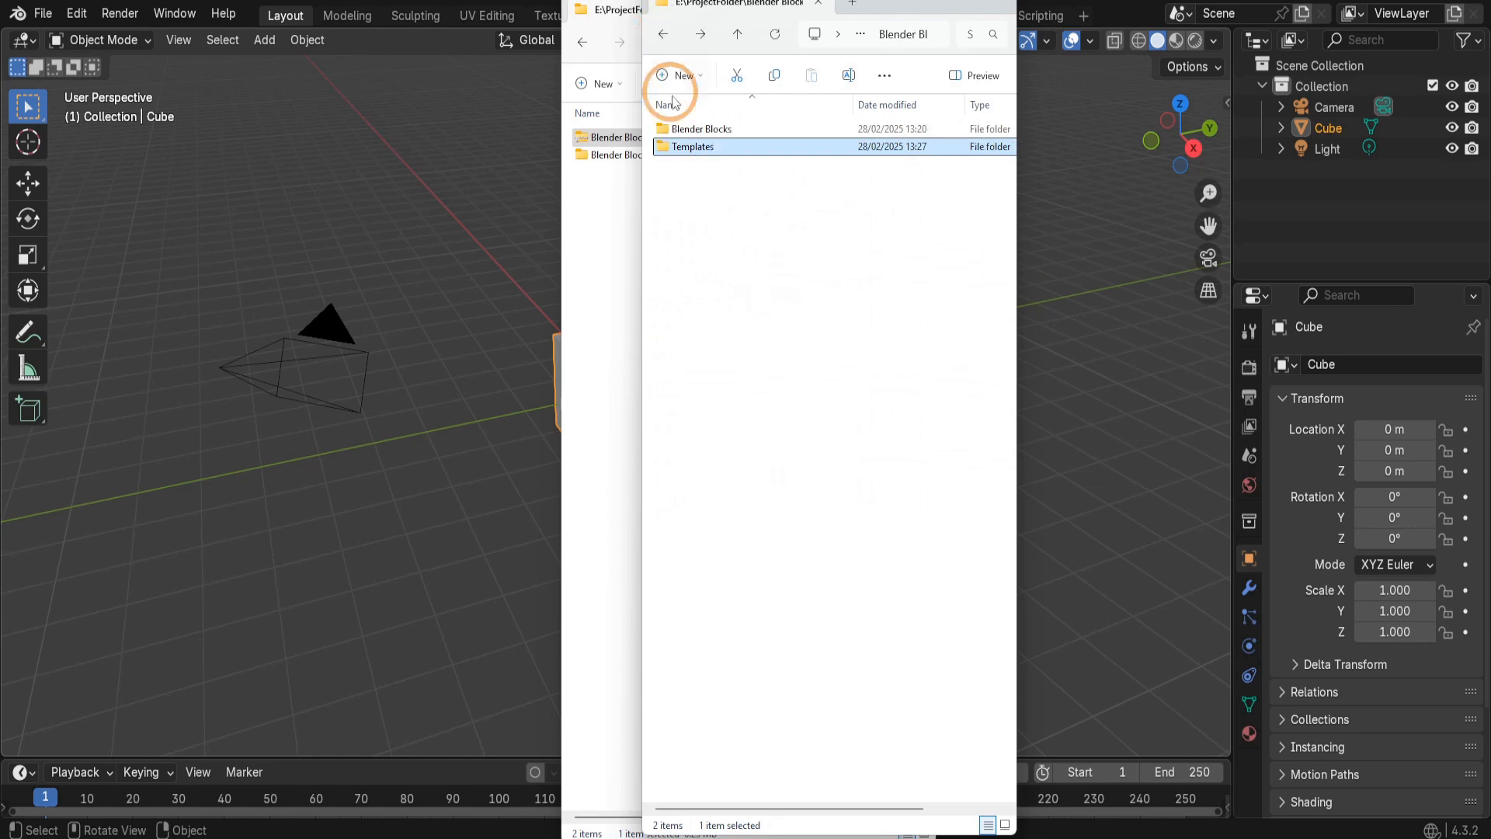
pyautogui.doubleClick(686, 132)
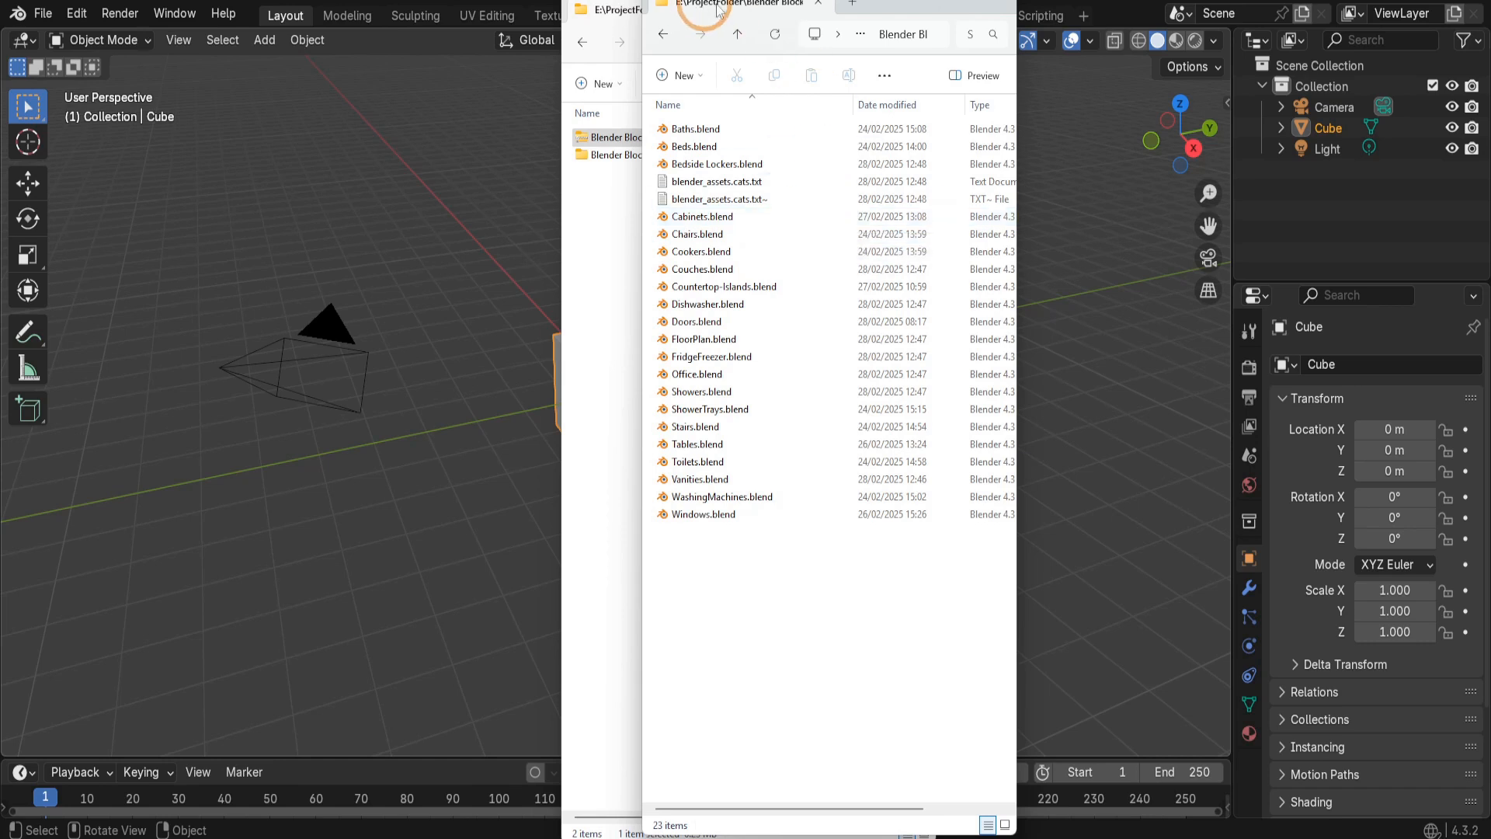
pyautogui.click(933, 34)
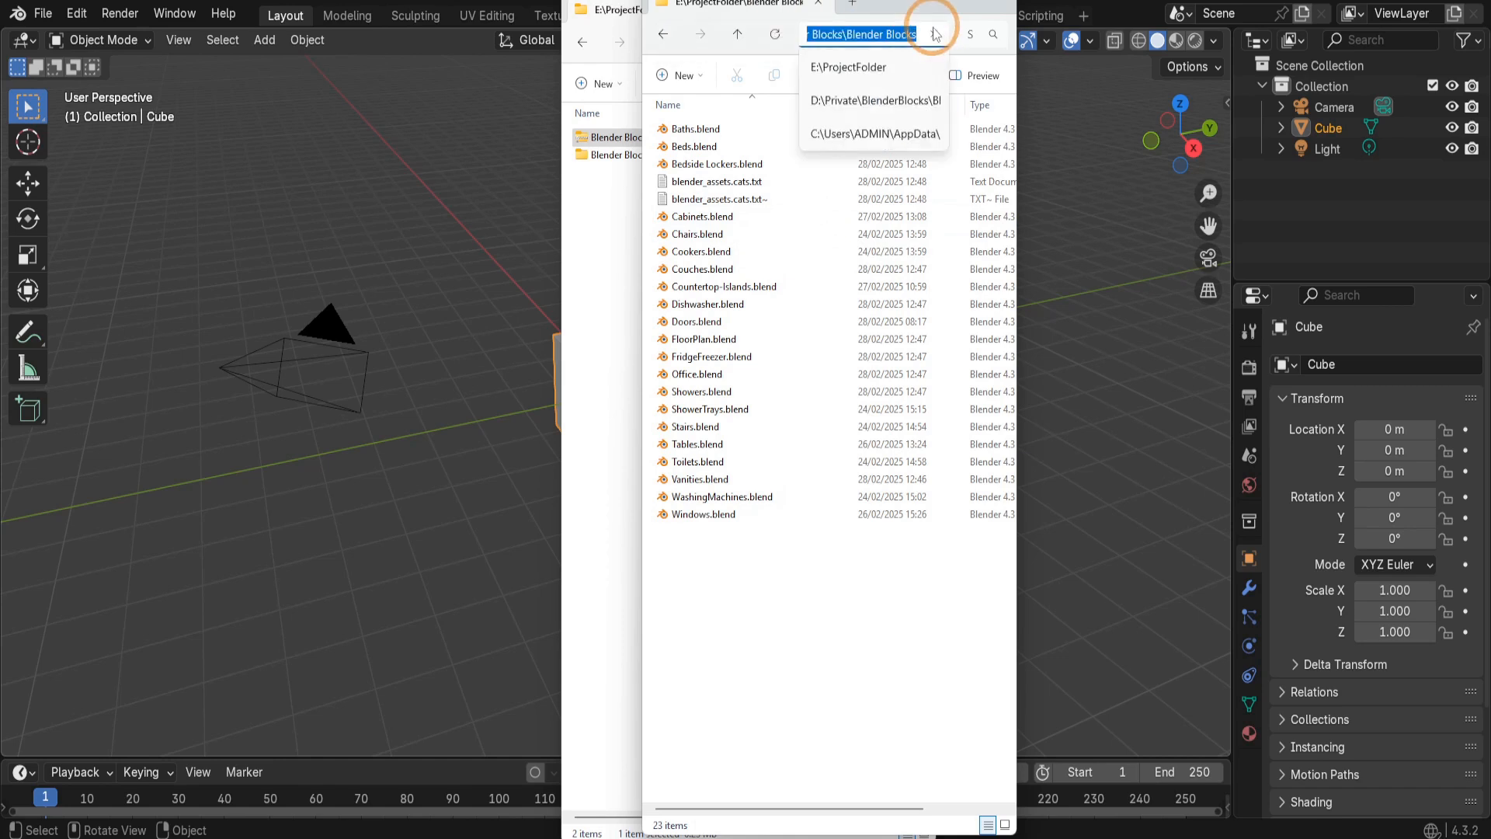
pyautogui.hotkey('ctrl', 'c')
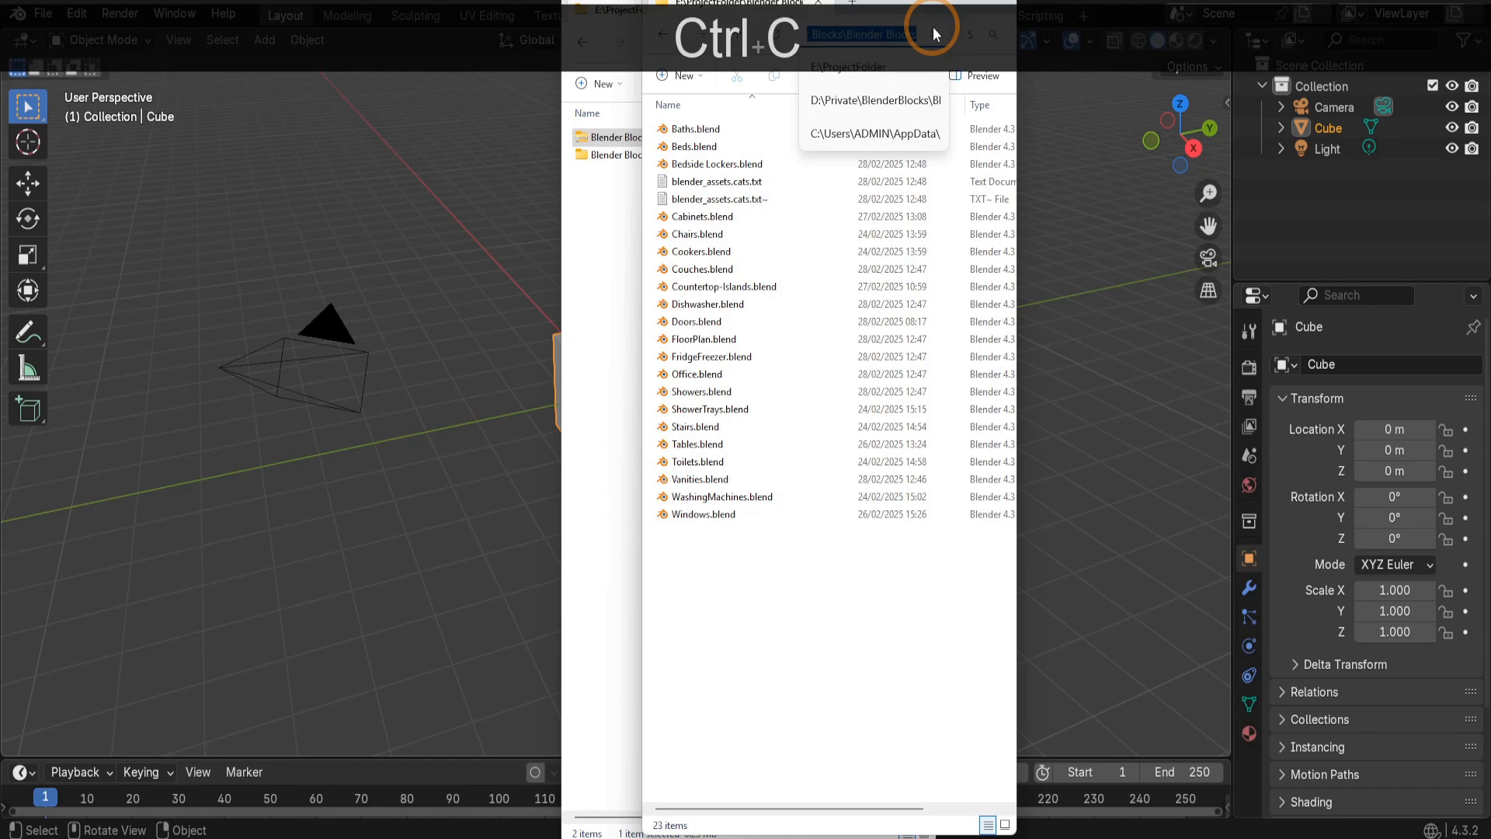
pyautogui.rightClick(963, 35)
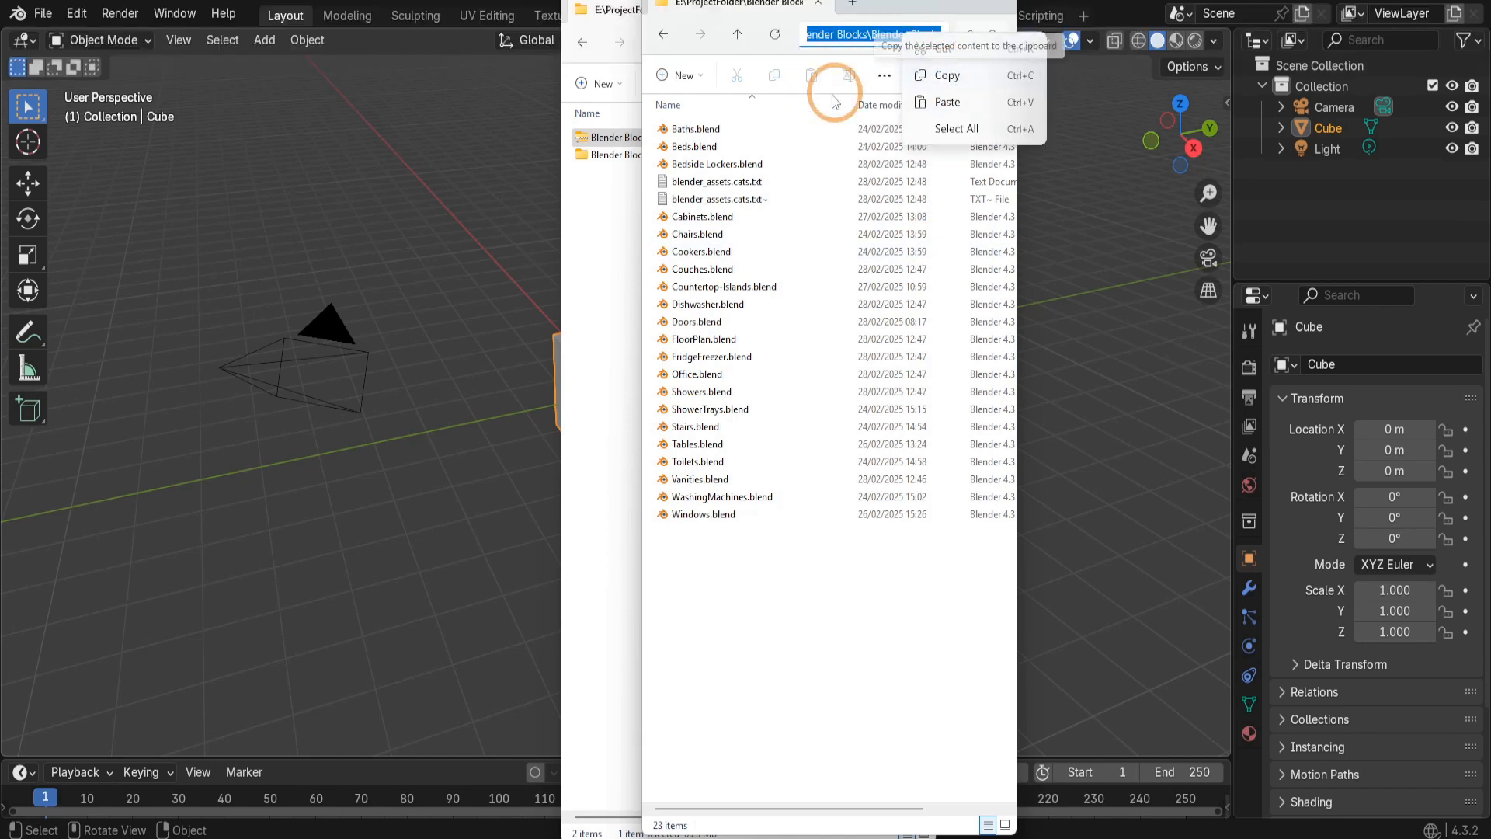
pyautogui.click(845, 621)
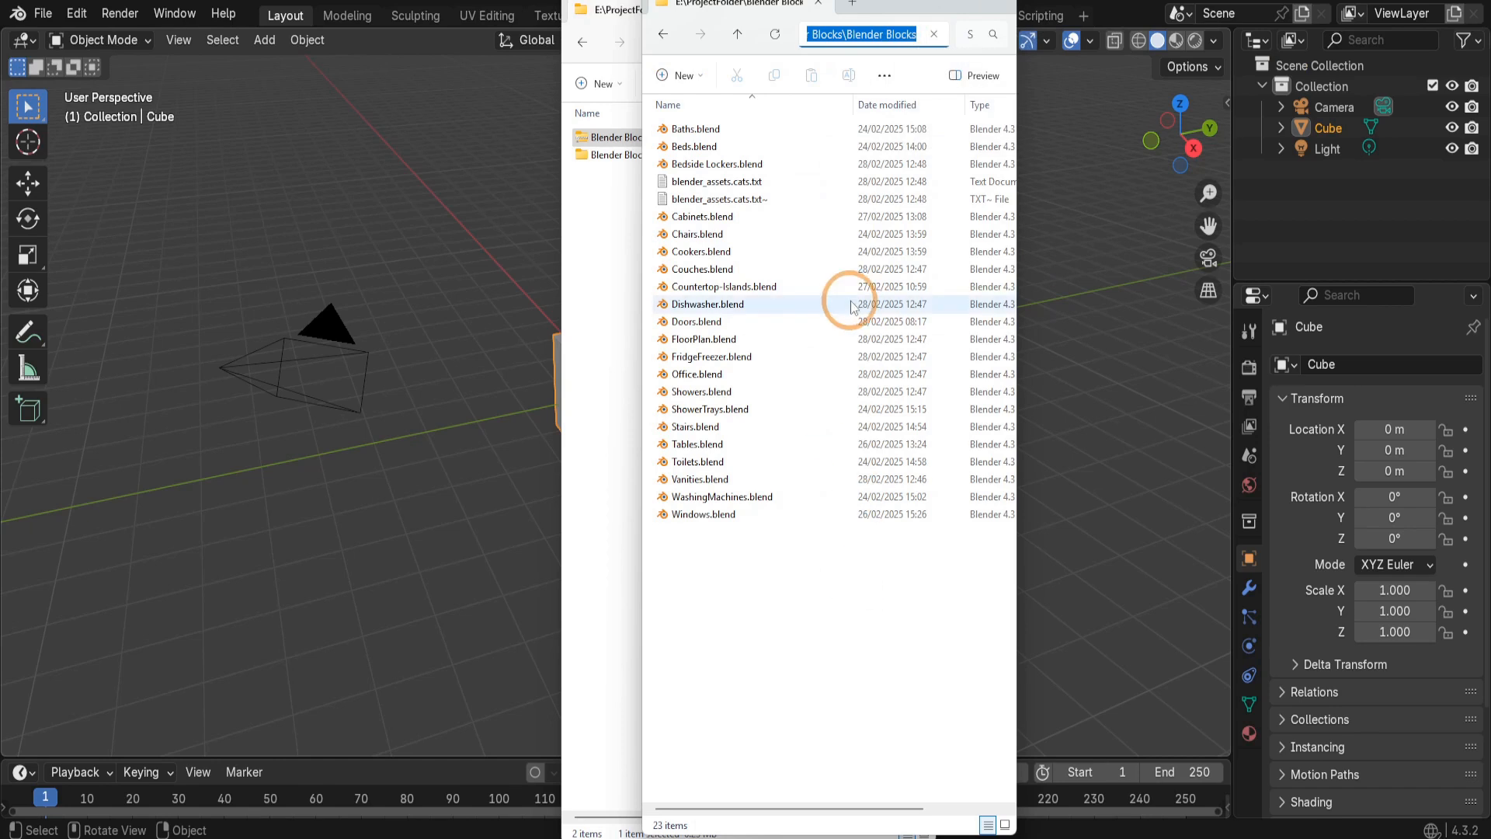
pyautogui.click(492, 25)
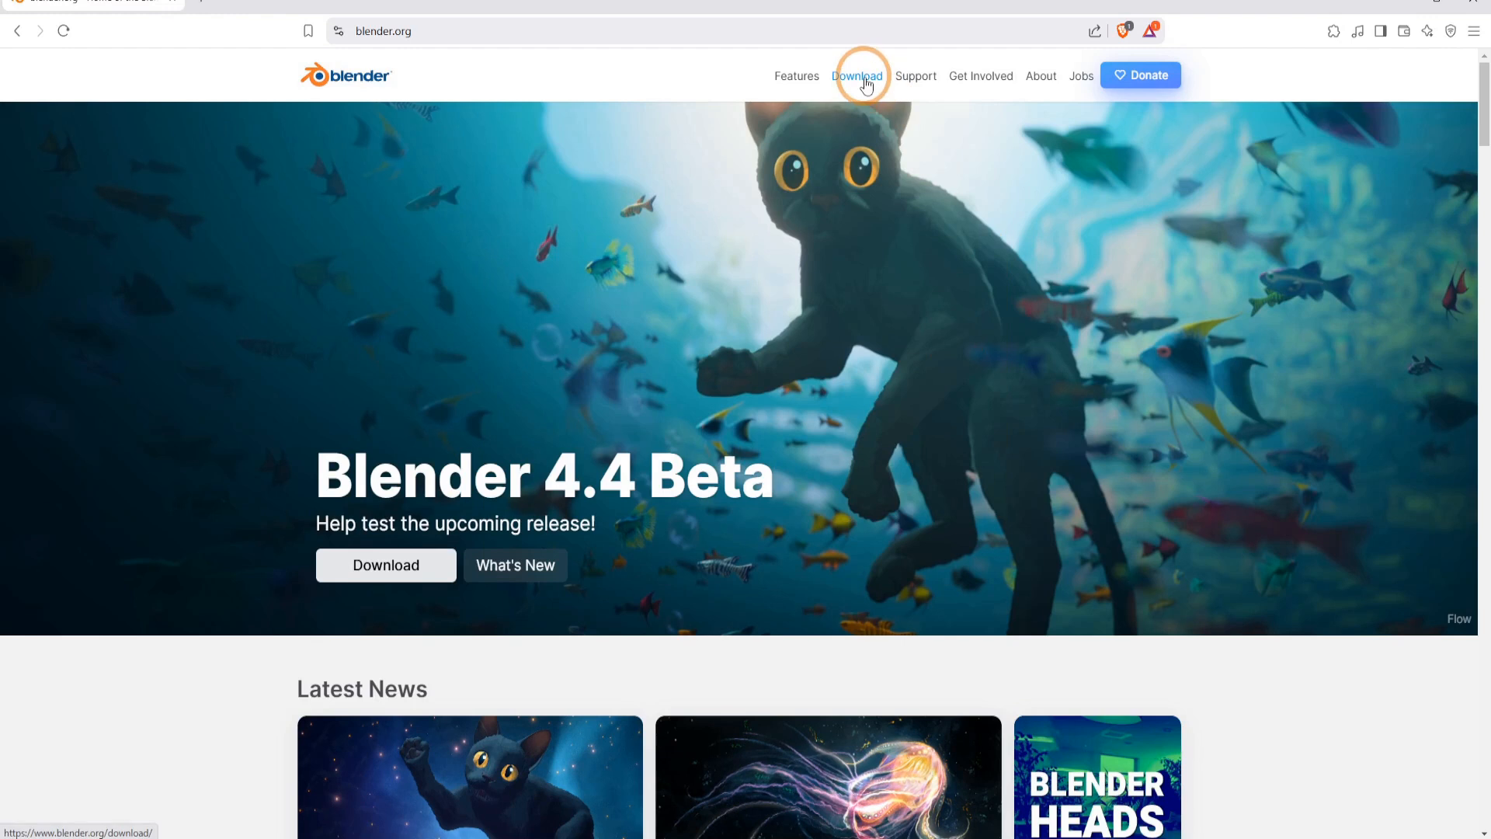
# - Download the Blender 4.3.2 Windows installer from the download page of blender.org
pyautogui.click(866, 84)
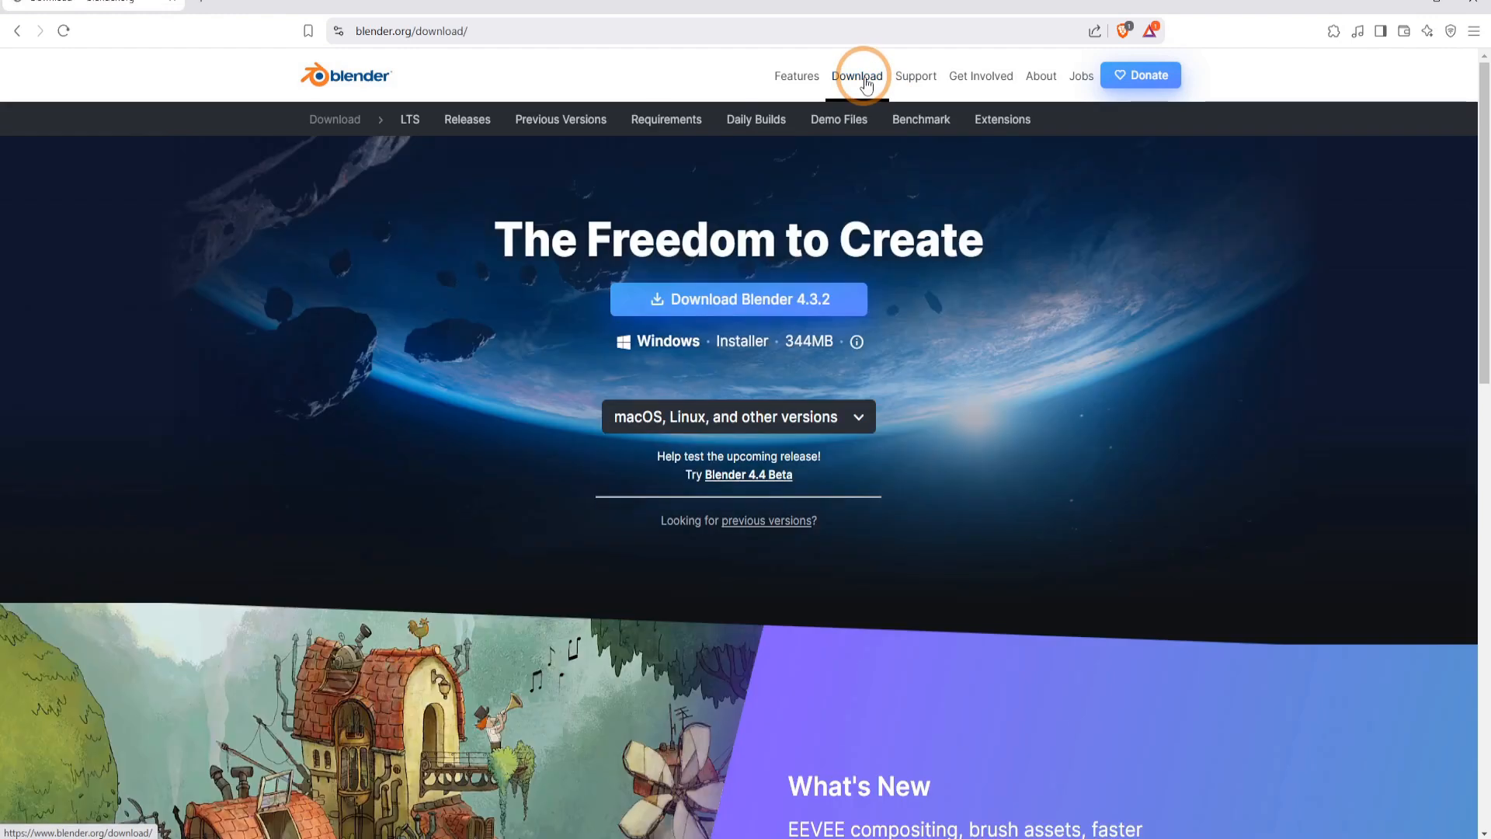
pyautogui.click(684, 301)
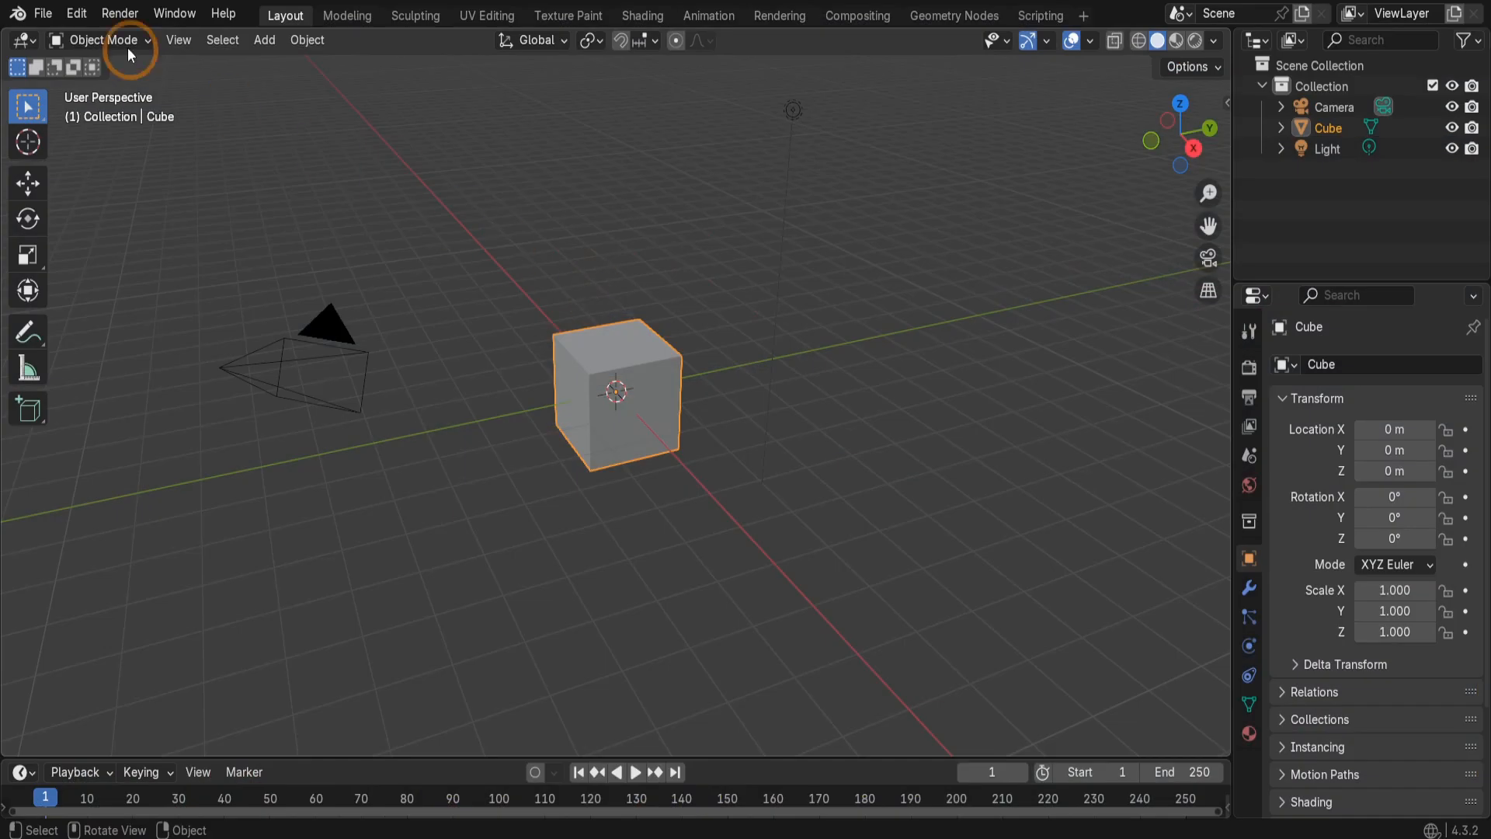
# - Open the file path preferences and examine the ModelLibrary asset library's path and import method options
pyautogui.click(76, 13)
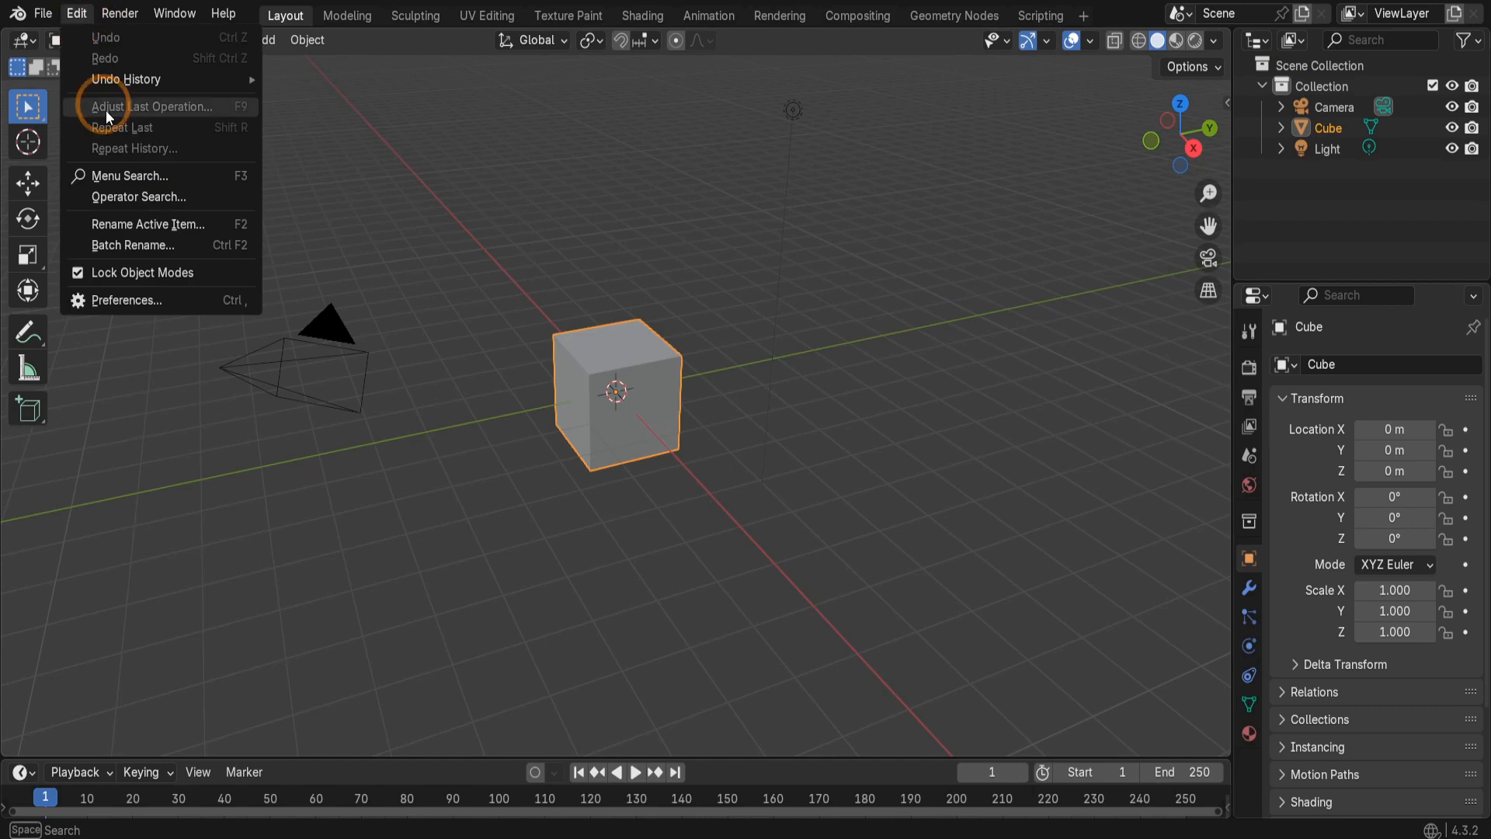
pyautogui.click(117, 301)
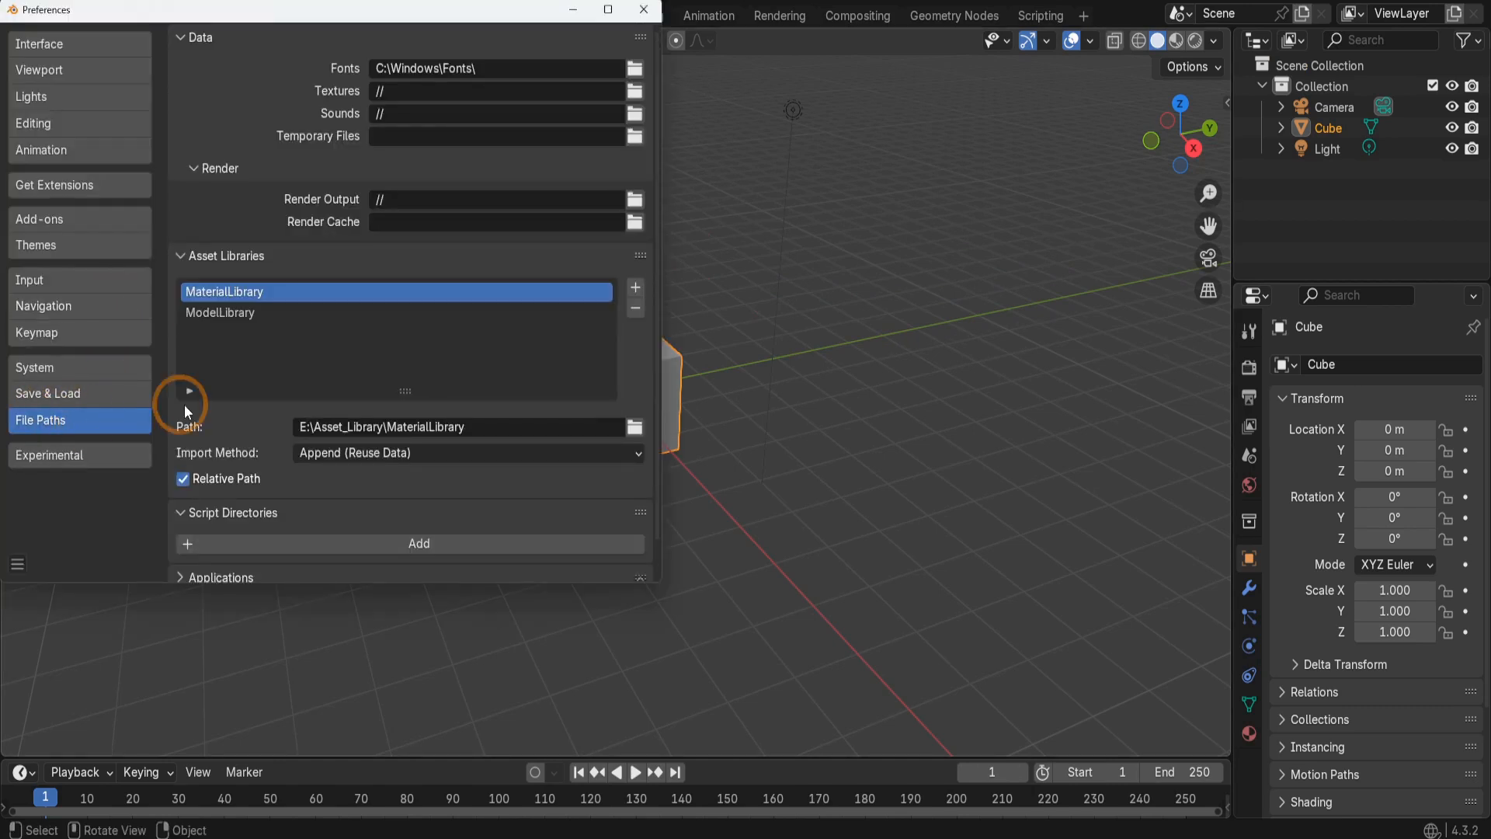
pyautogui.click(240, 313)
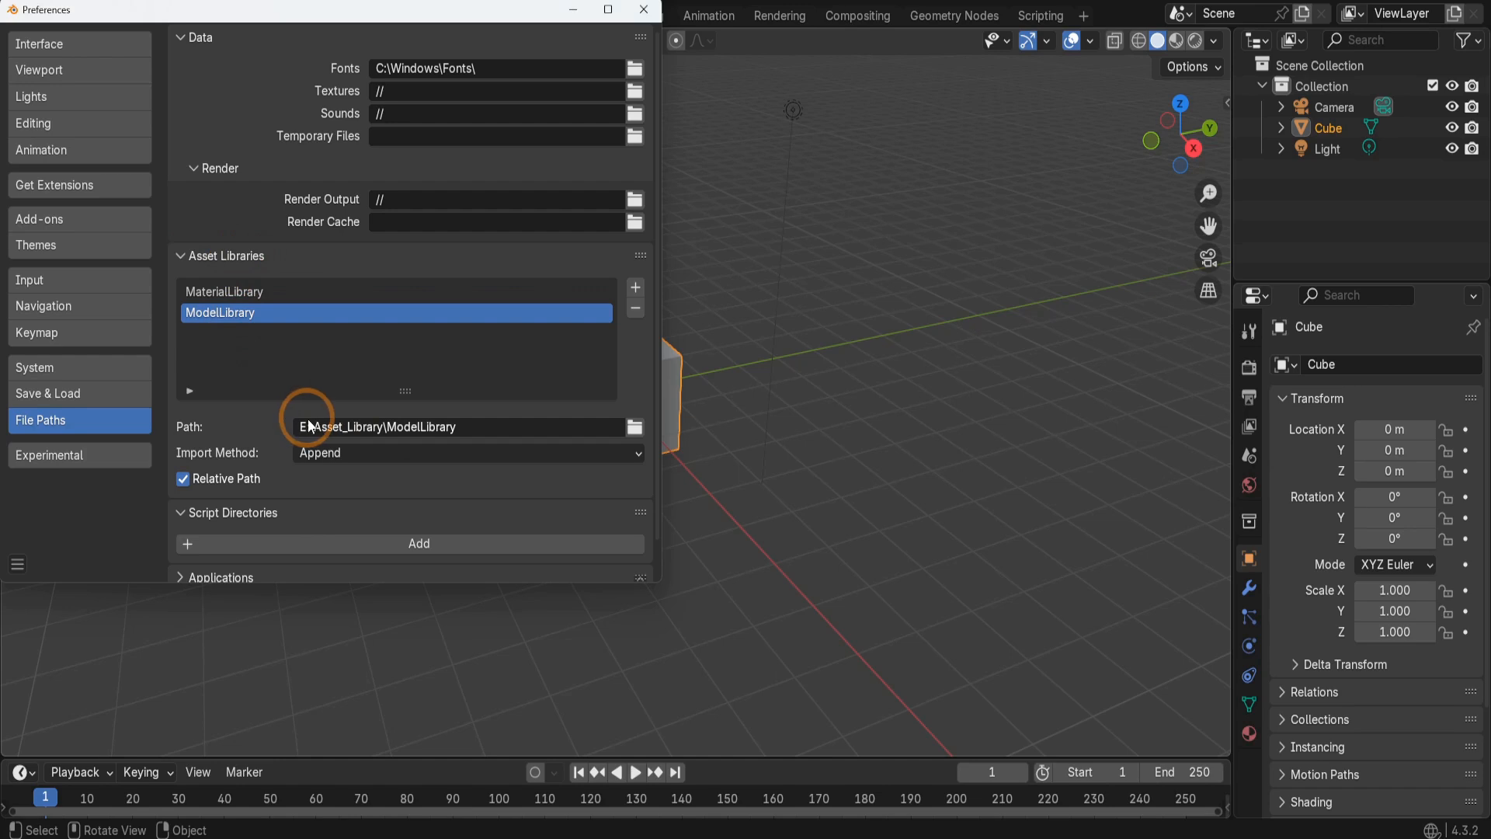
pyautogui.click(359, 454)
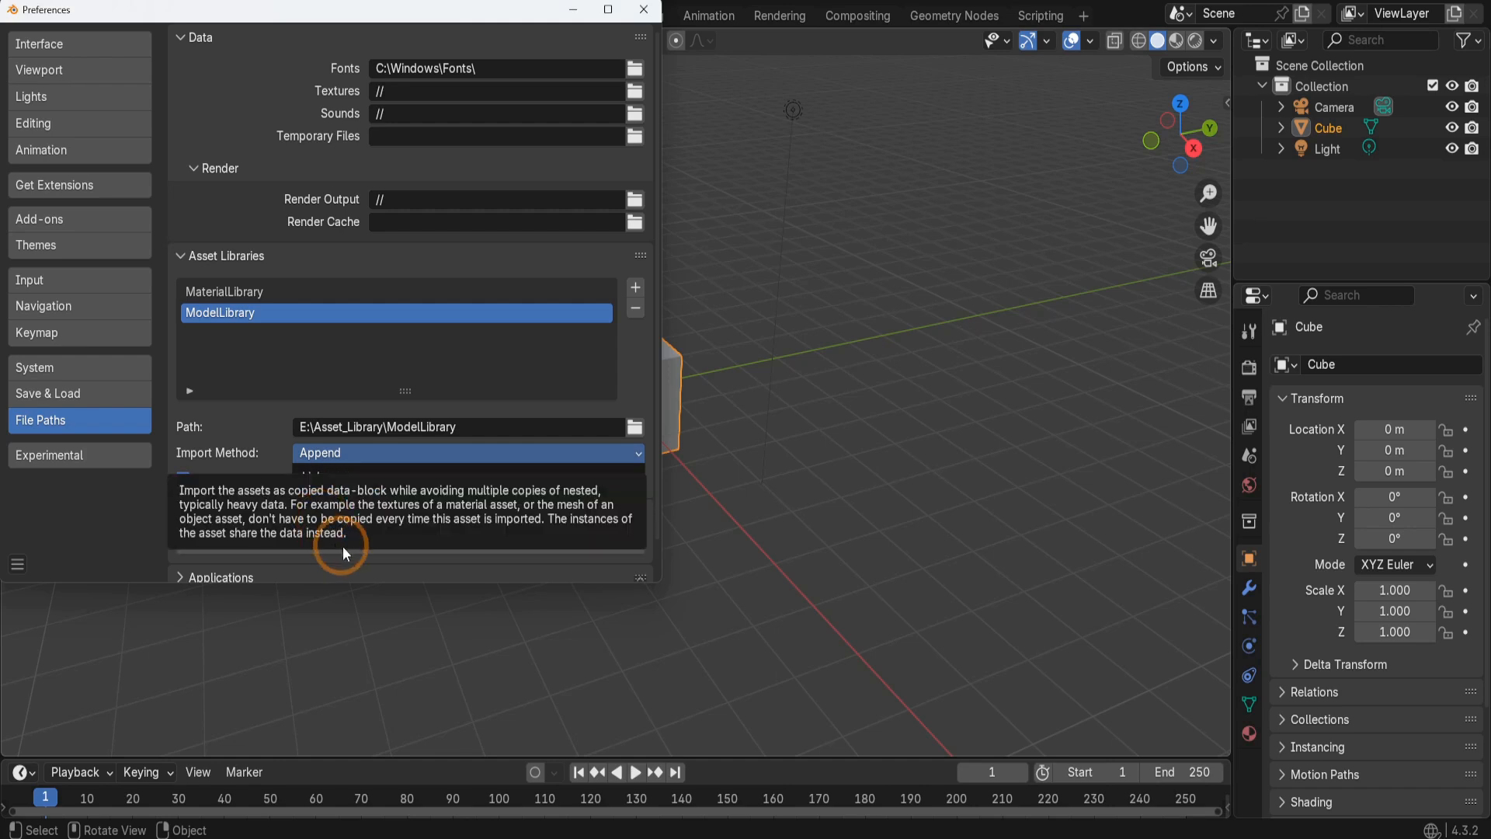
pyautogui.click(331, 455)
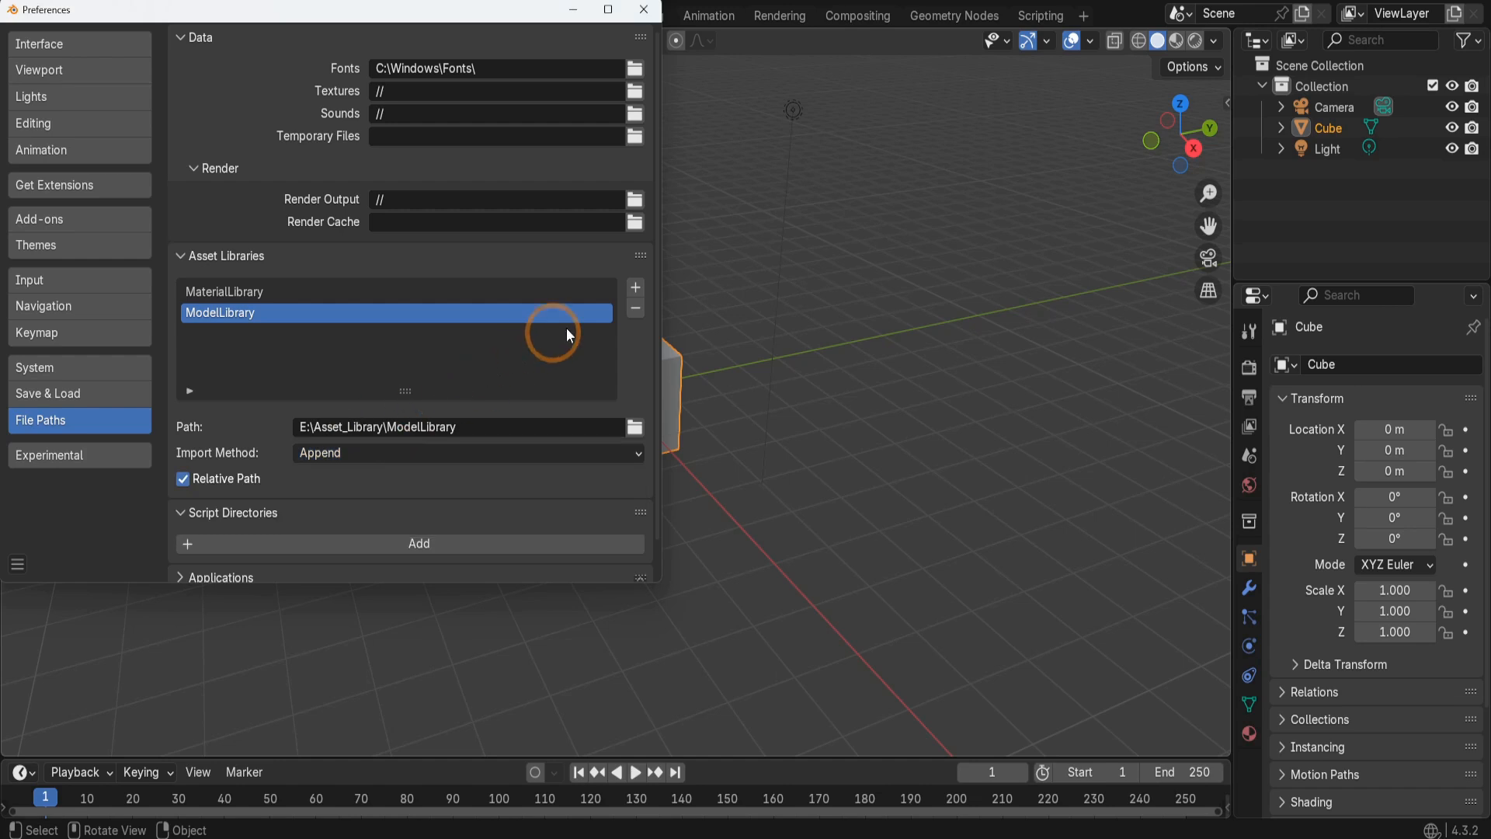
# - Add the innermost Blender Blocks folder under E:\ProjectFolder\Blender Blocks\Blender Blocks as an asset library, then close the preferences
pyautogui.click(633, 290)
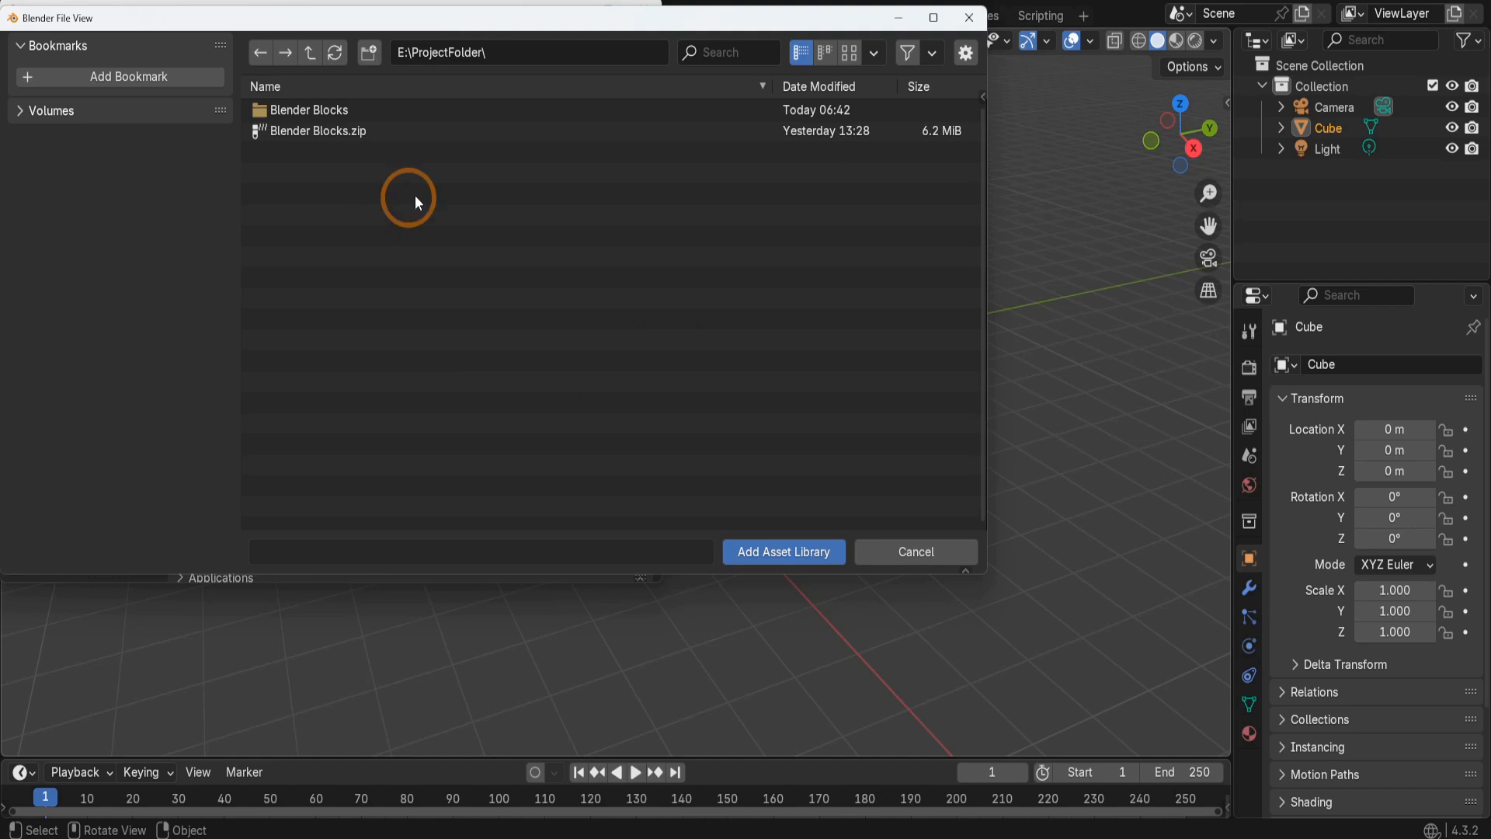
pyautogui.click(305, 111)
pyautogui.click(304, 111)
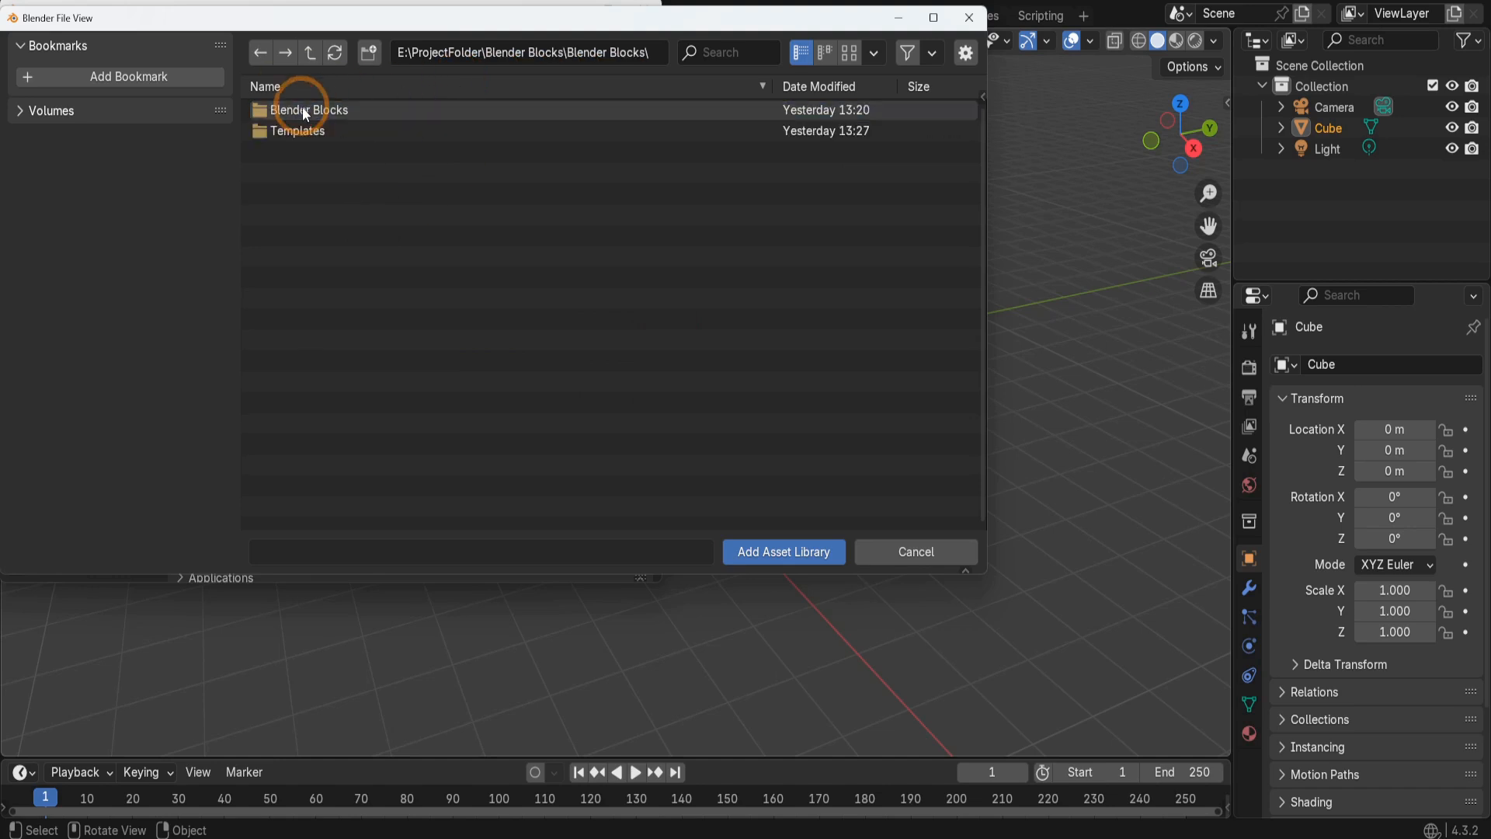
pyautogui.click(304, 111)
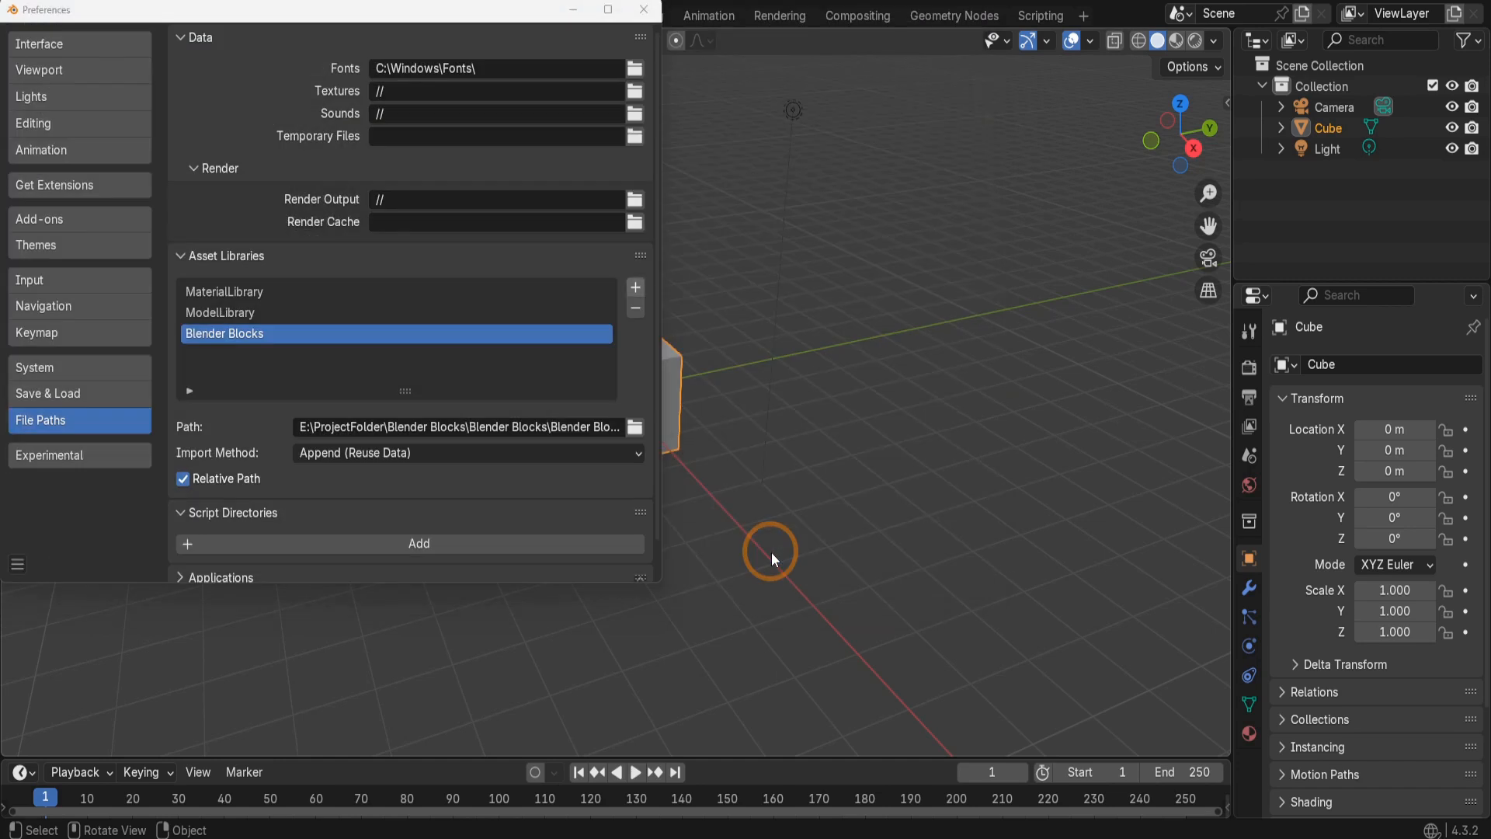
pyautogui.click(771, 552)
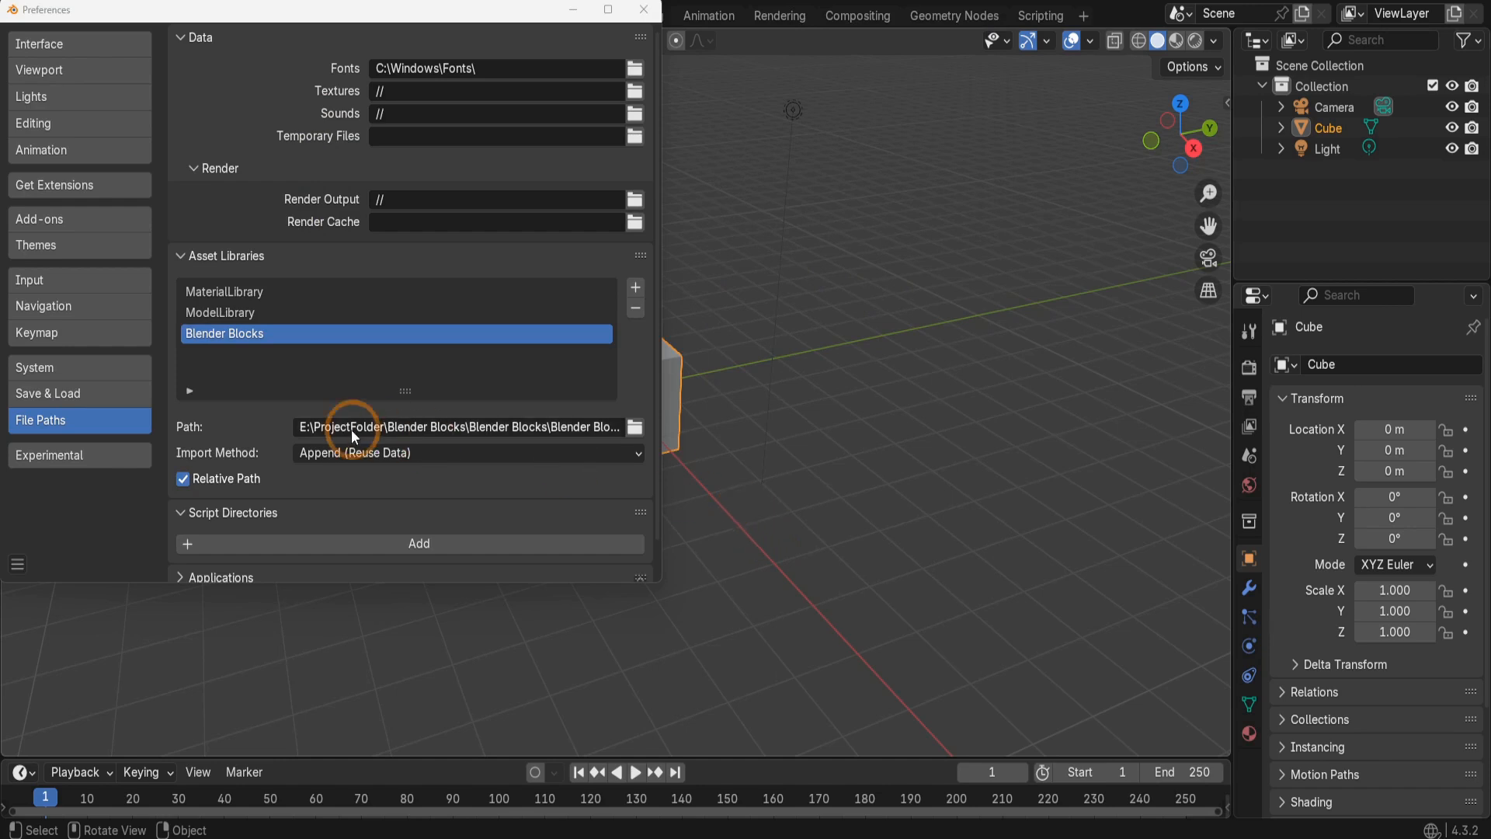
pyautogui.click(208, 340)
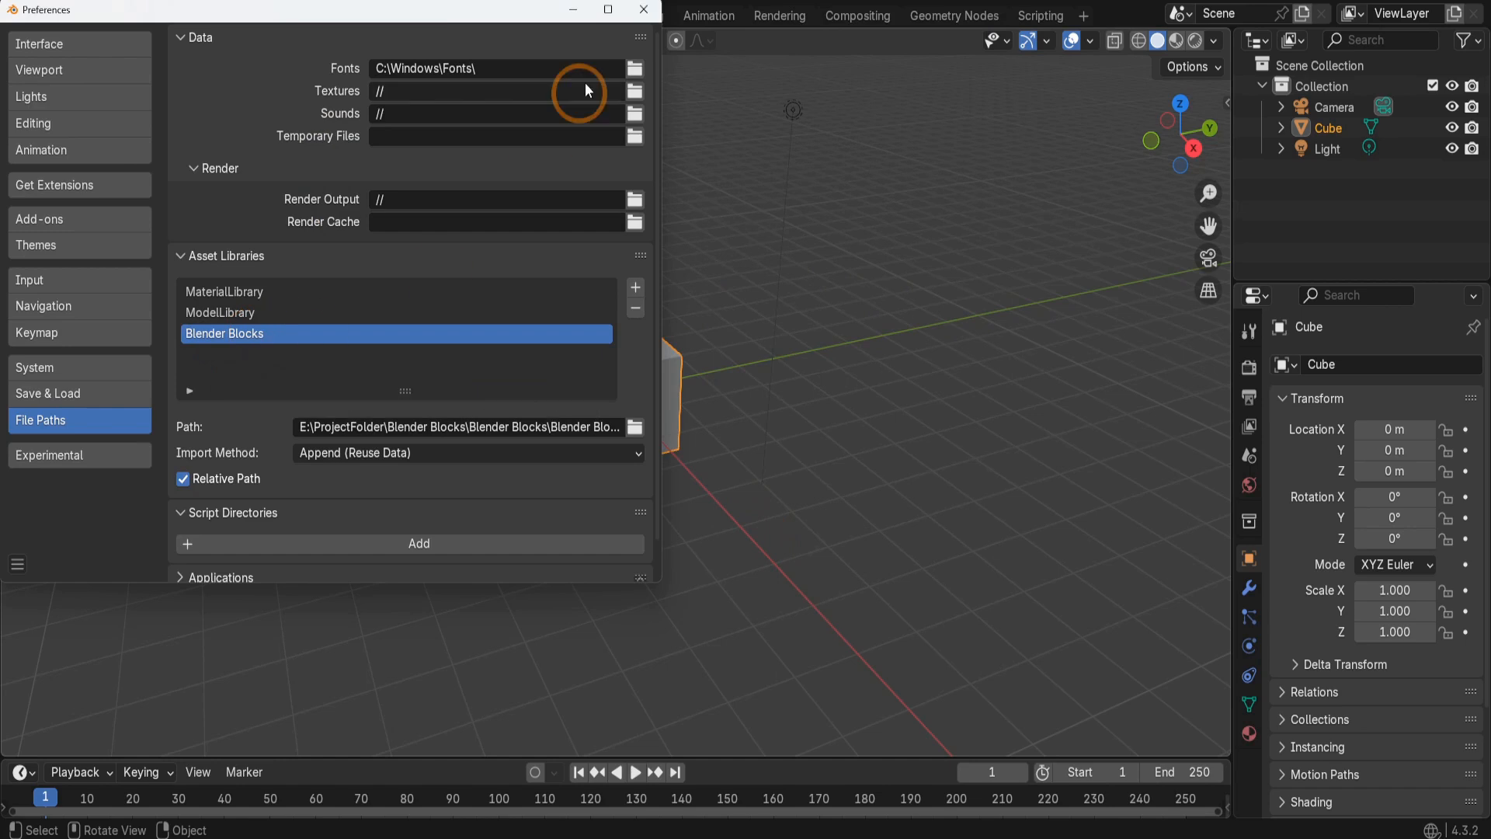
pyautogui.click(643, 10)
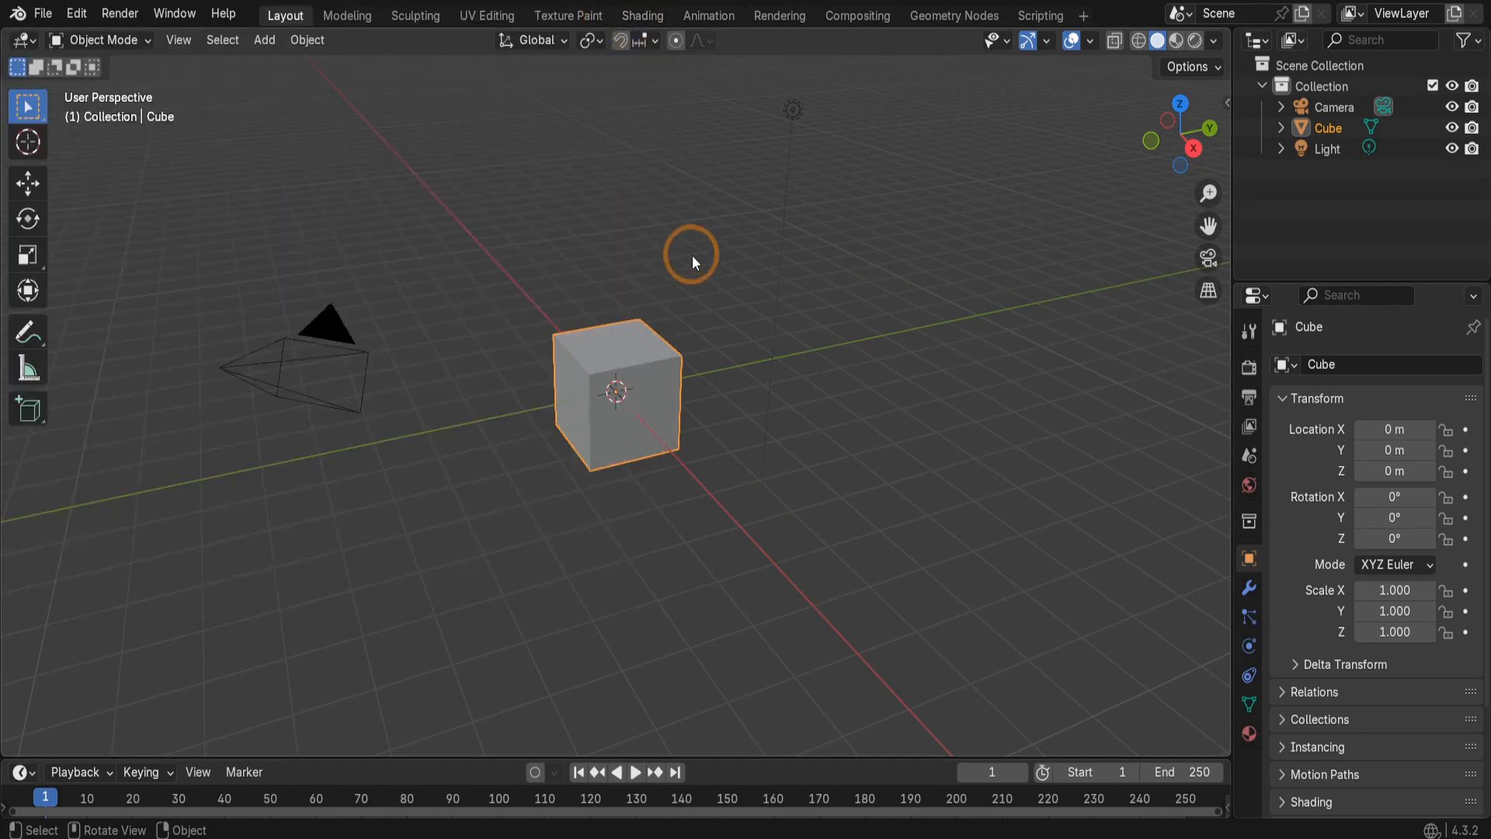
# - Delete the default cube from the scene
pyautogui.click(648, 352)
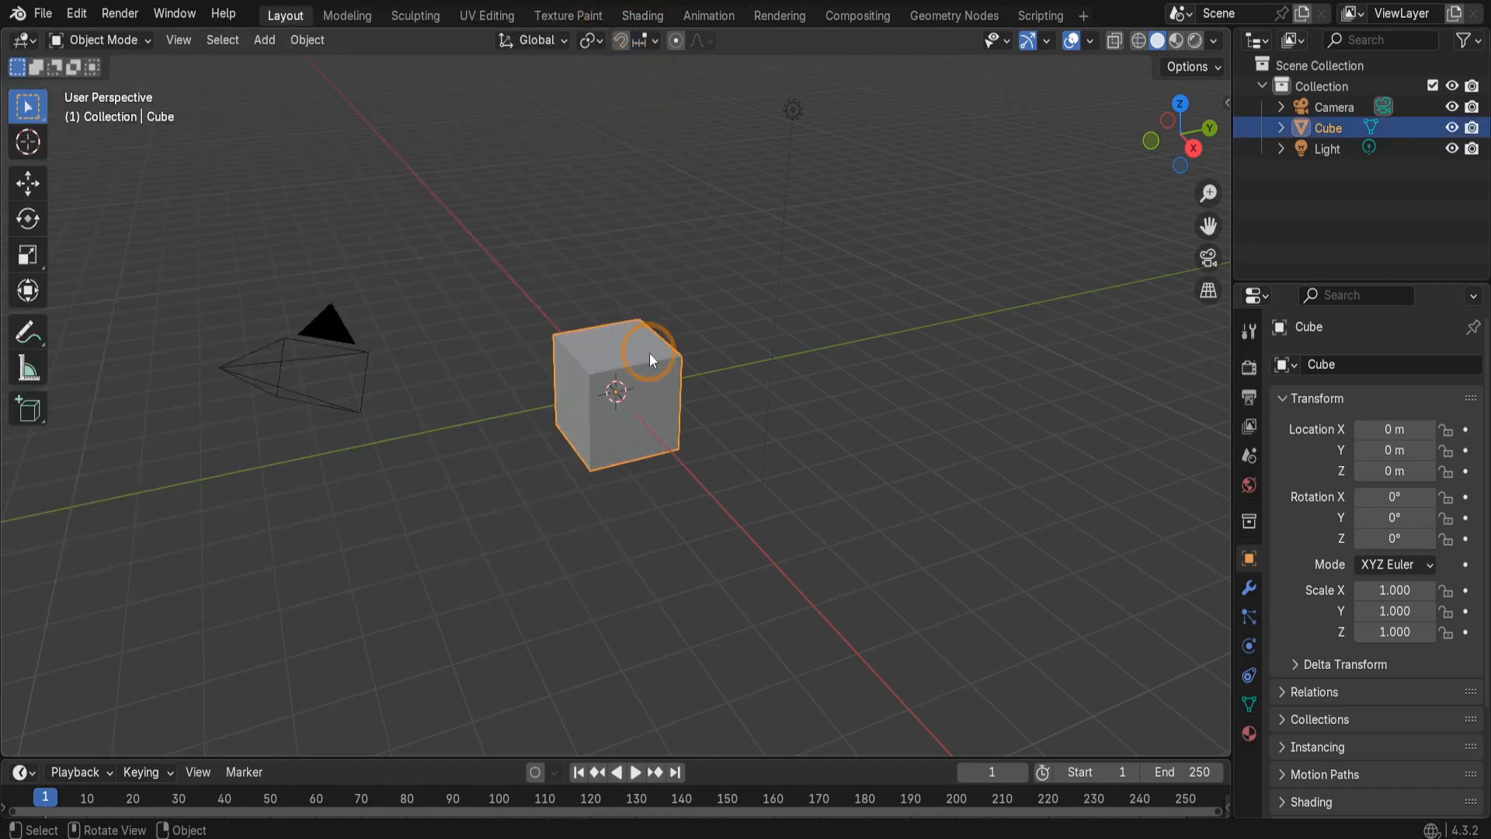
pyautogui.press('x')
pyautogui.click(649, 353)
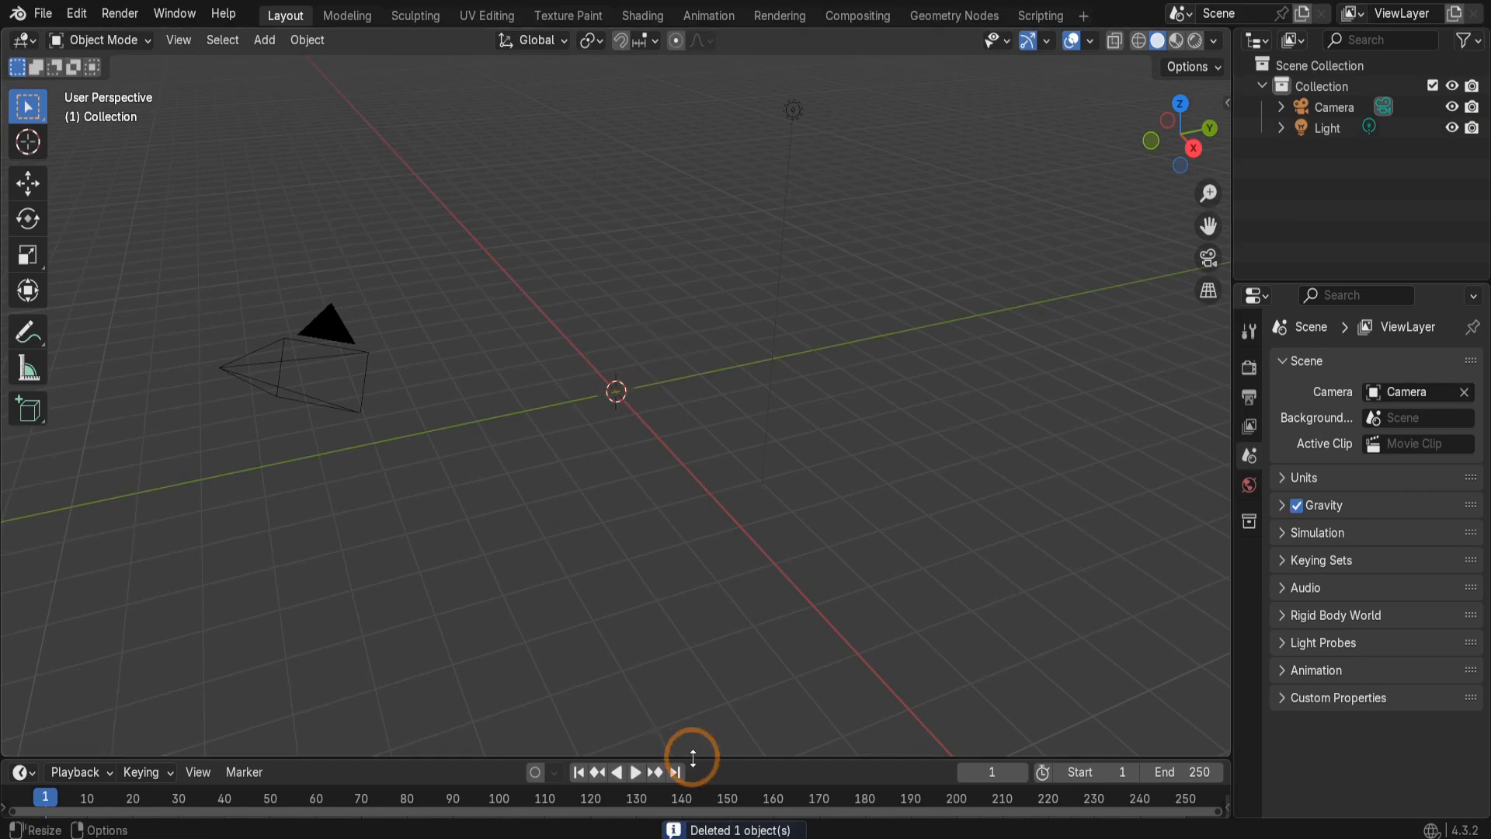
# - Enlarge the timeline area to about half the window height, turn it into an Asset Browser and show the Blender Blocks library
pyautogui.moveTo(688, 756); pyautogui.dragTo(677, 432)
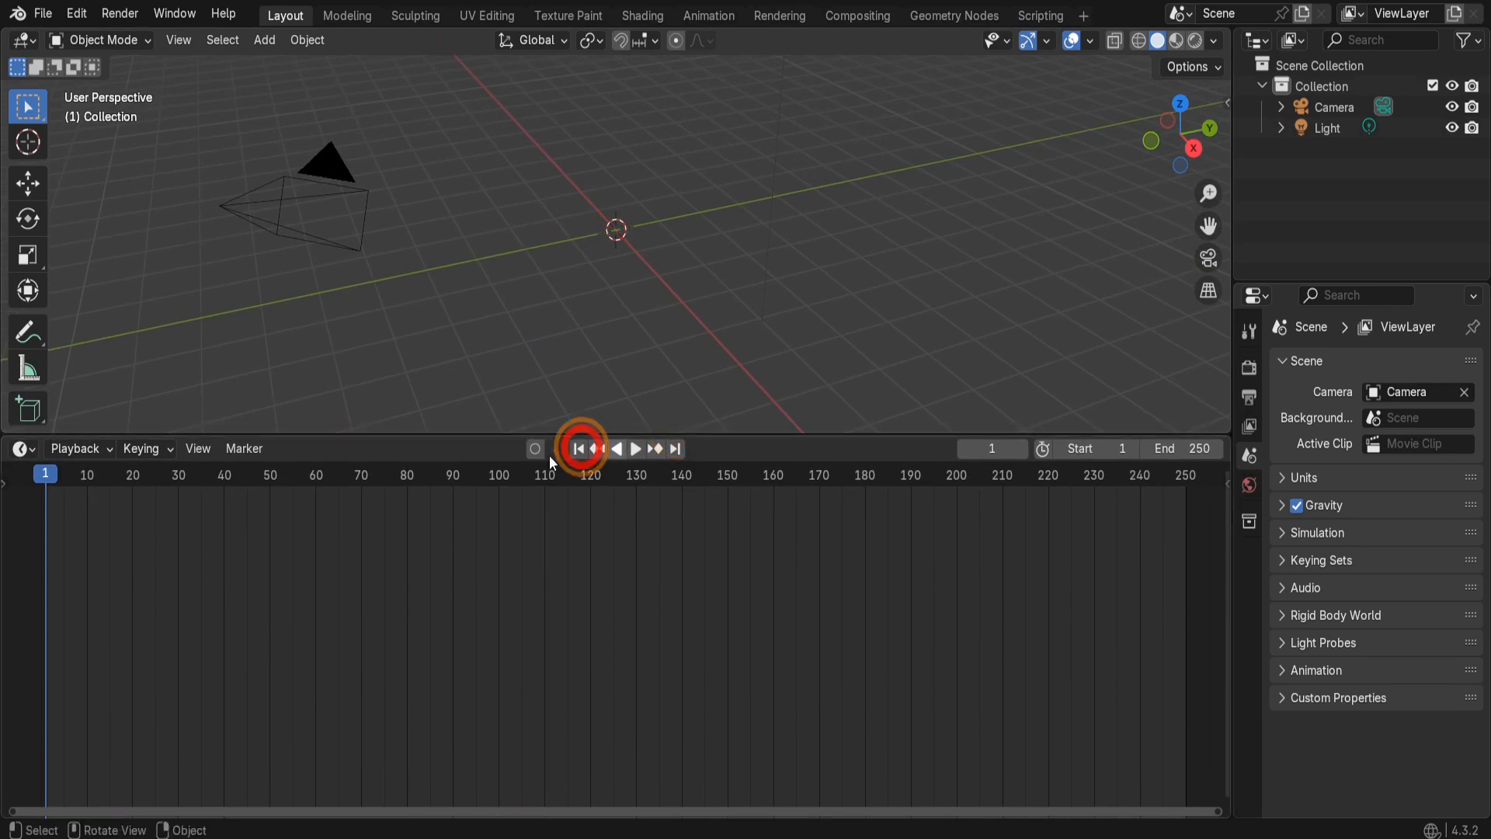
pyautogui.click(25, 449)
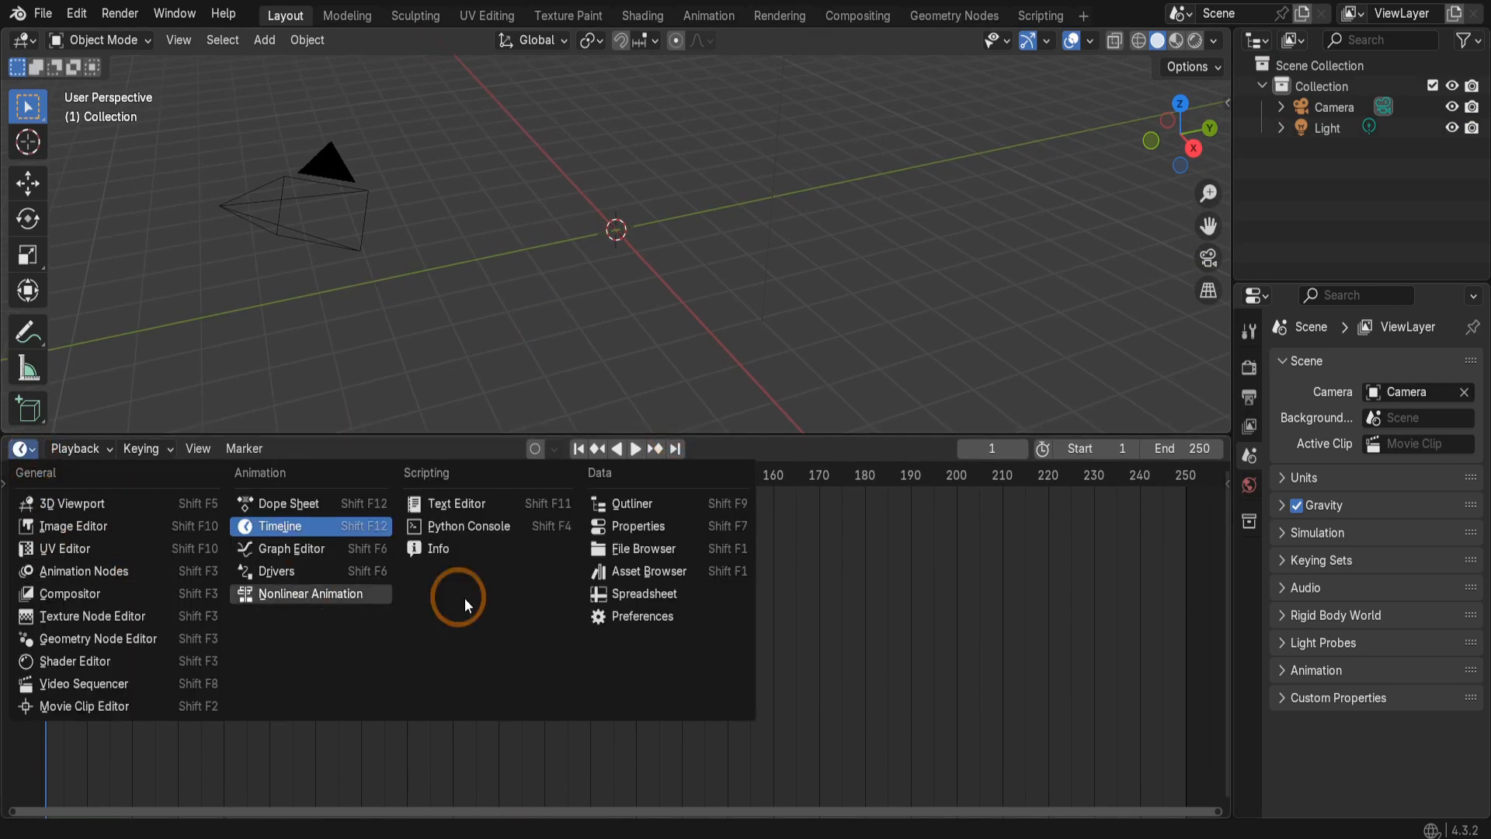
pyautogui.click(638, 574)
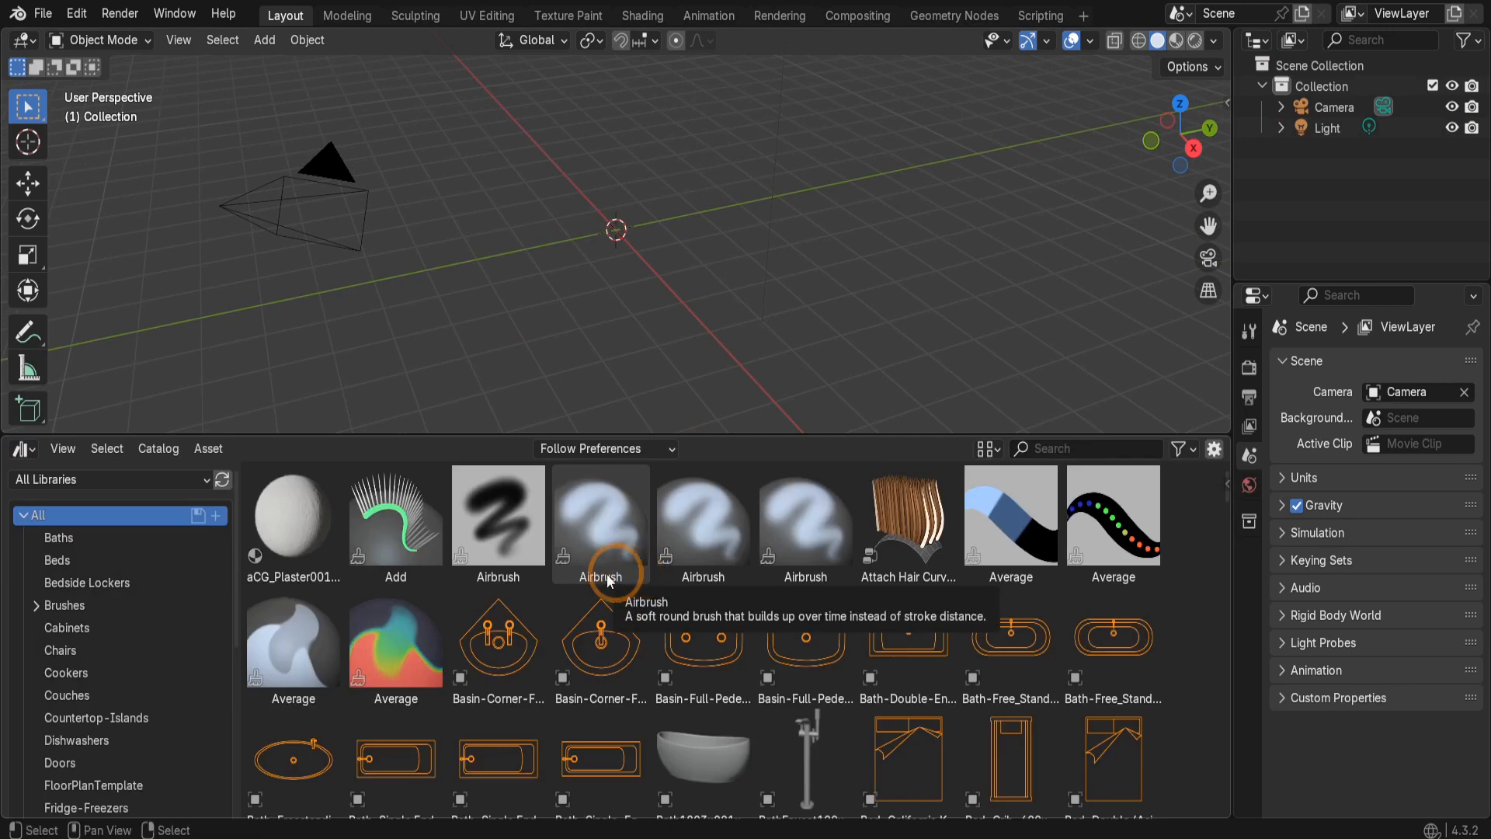
pyautogui.click(172, 479)
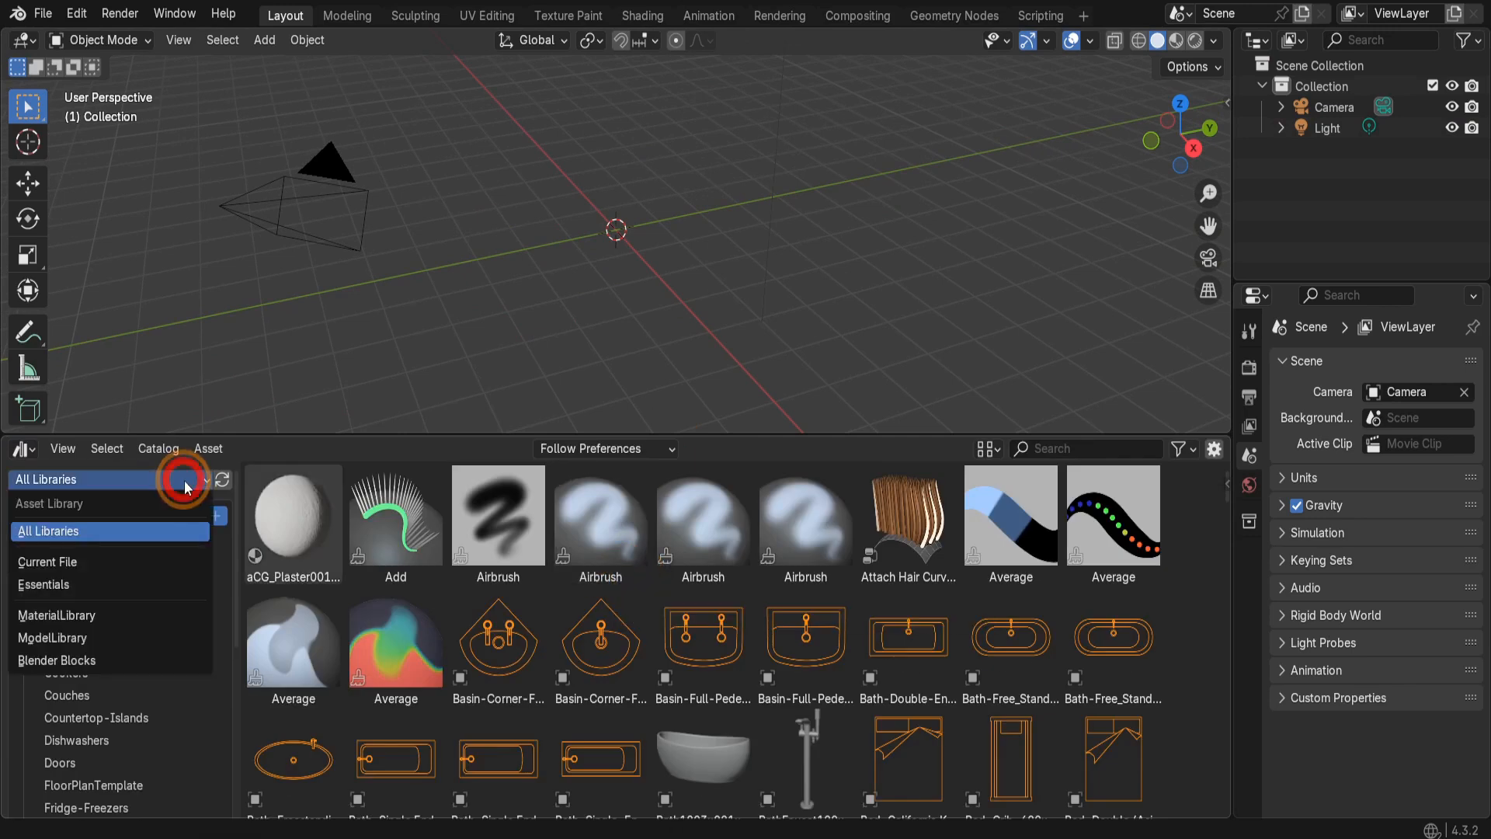
pyautogui.click(77, 660)
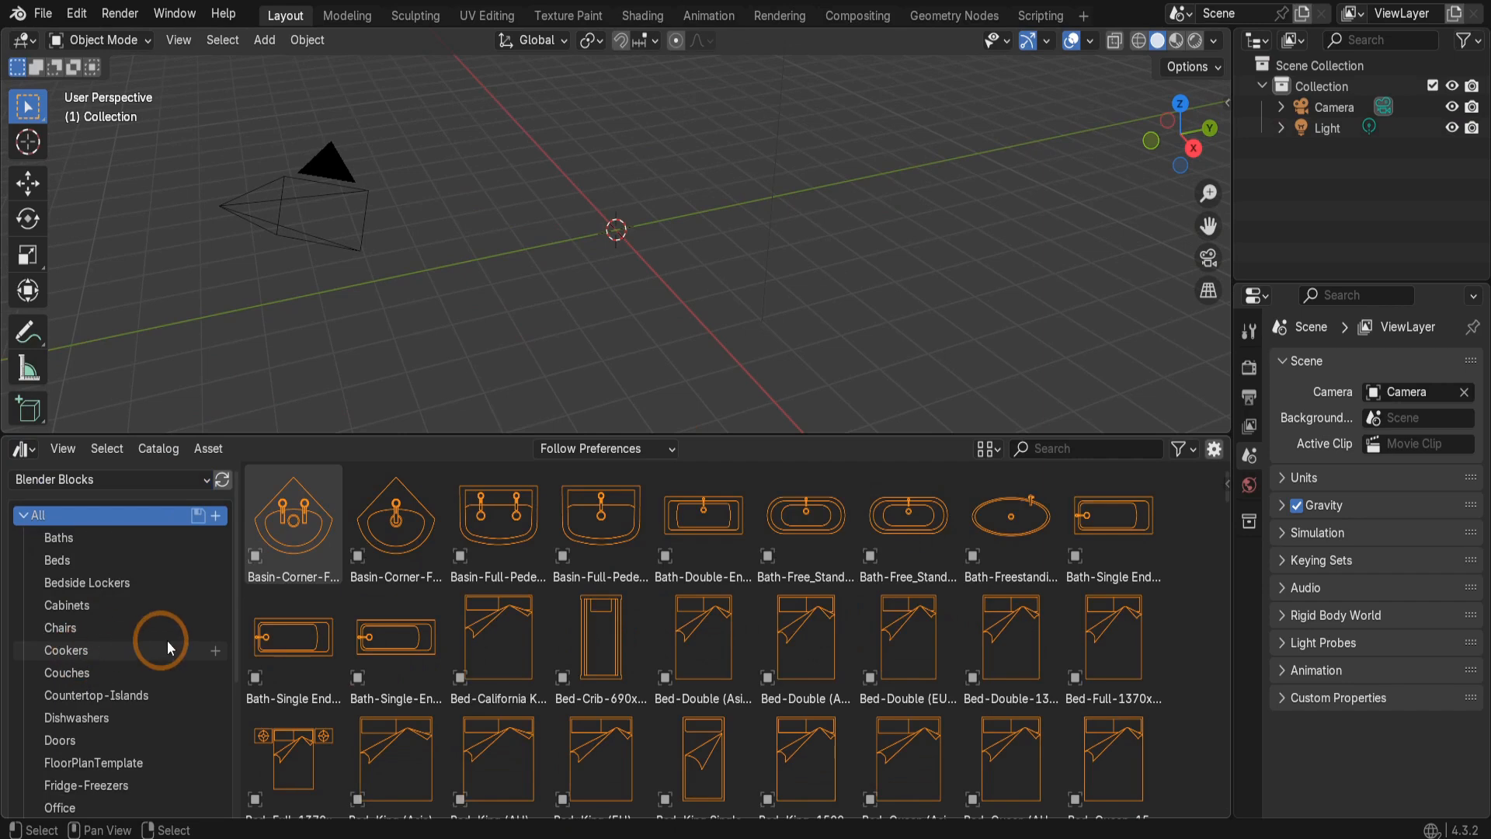
# - Browse the library's Baths, Cabinets, Couches and Countertop-Islands catalogs to examine the available floor plan blocks
pyautogui.moveTo(1228, 498)
pyautogui.mouseDown()
pyautogui.moveTo(1211, 718)
pyautogui.moveTo(1224, 804)
pyautogui.moveTo(1220, 483)
pyautogui.mouseUp()
pyautogui.click(62, 539)
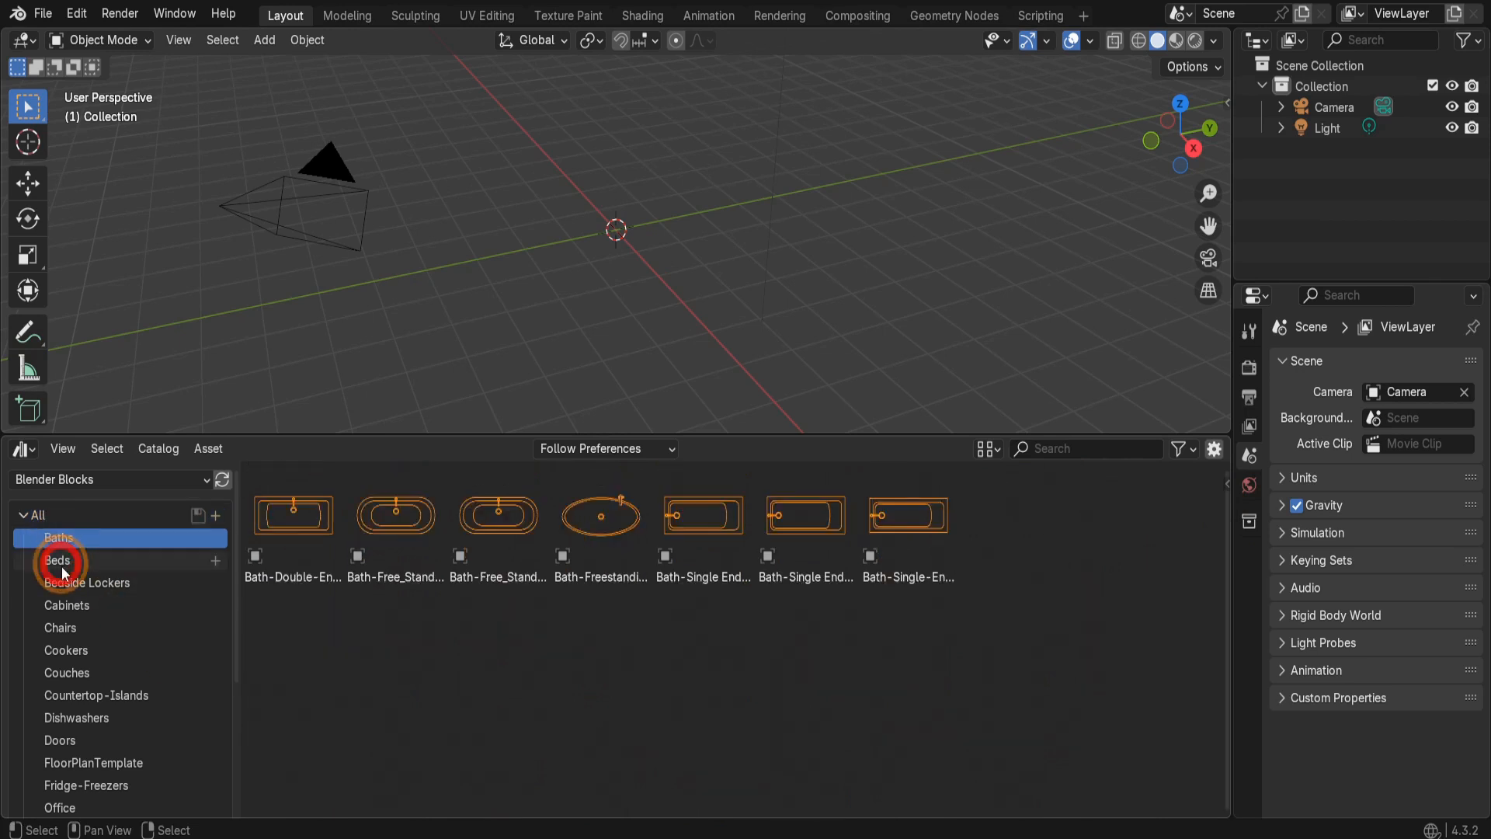
pyautogui.click(62, 606)
pyautogui.click(65, 672)
pyautogui.click(73, 699)
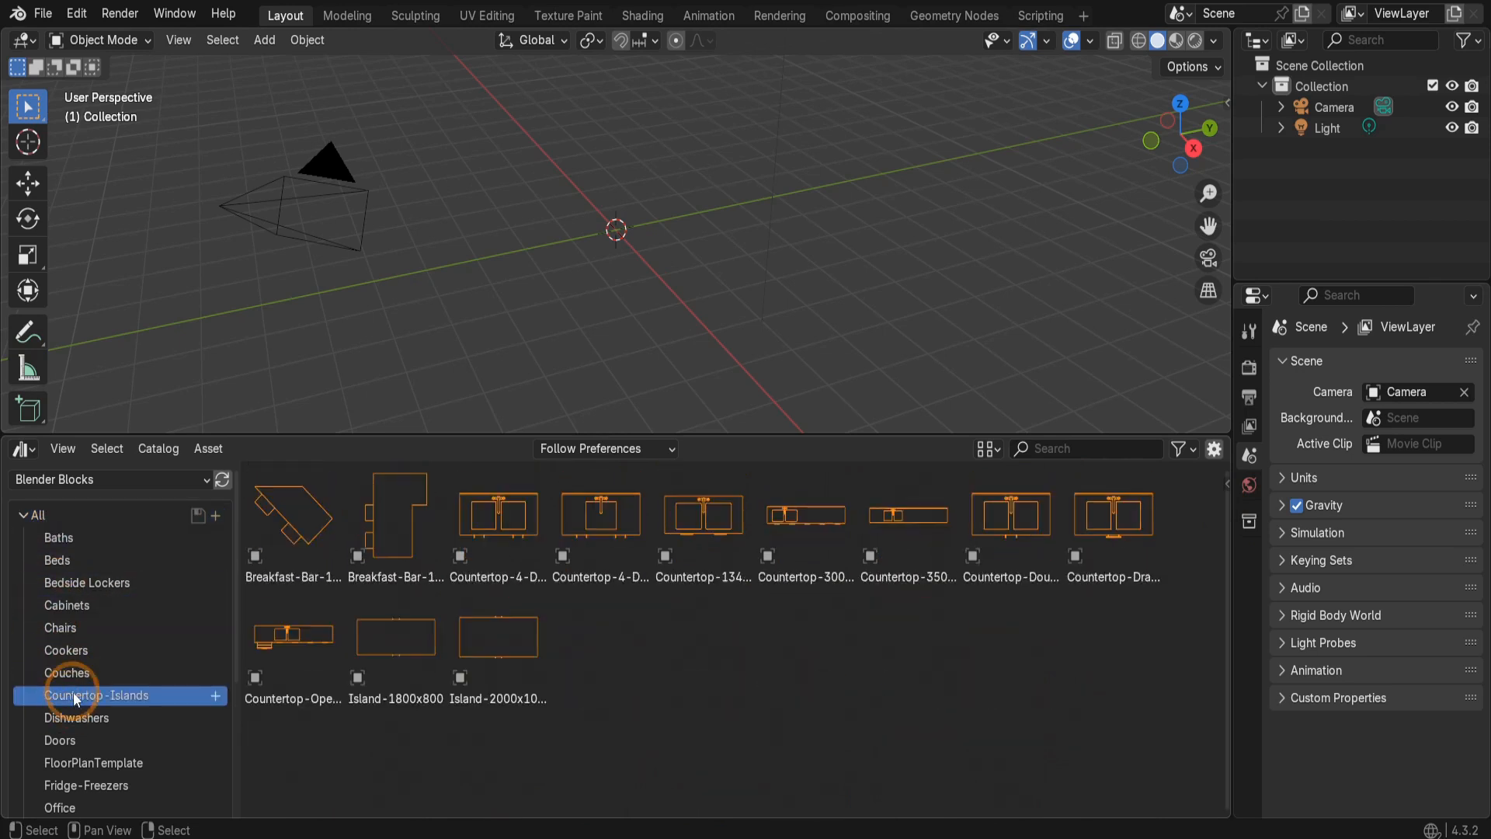
pyautogui.moveTo(396, 517); pyautogui.dragTo(564, 297)
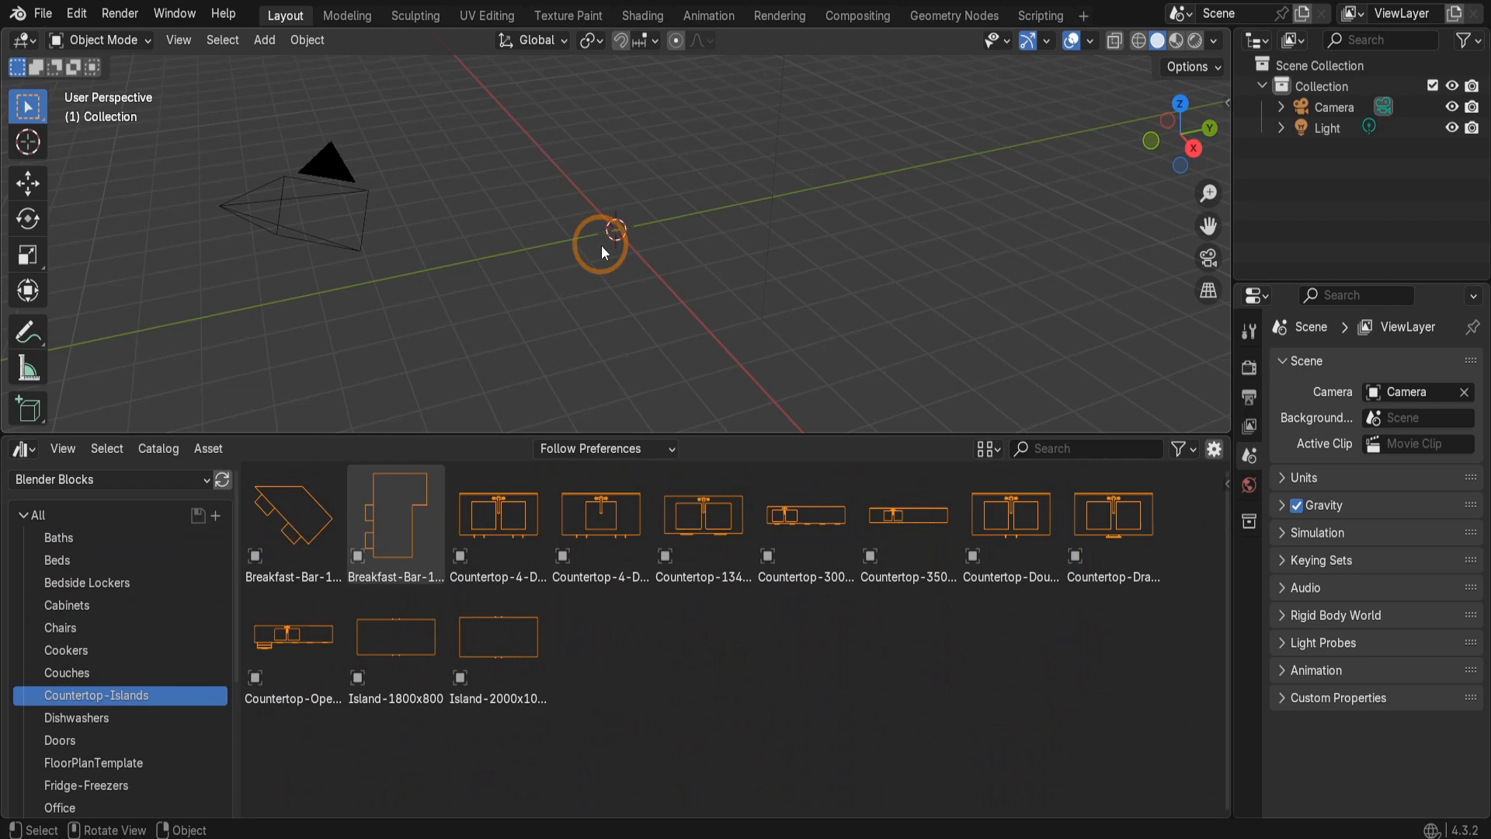
# - Set the 3D viewport to a top view in orthographic projection
pyautogui.press('KP_7')
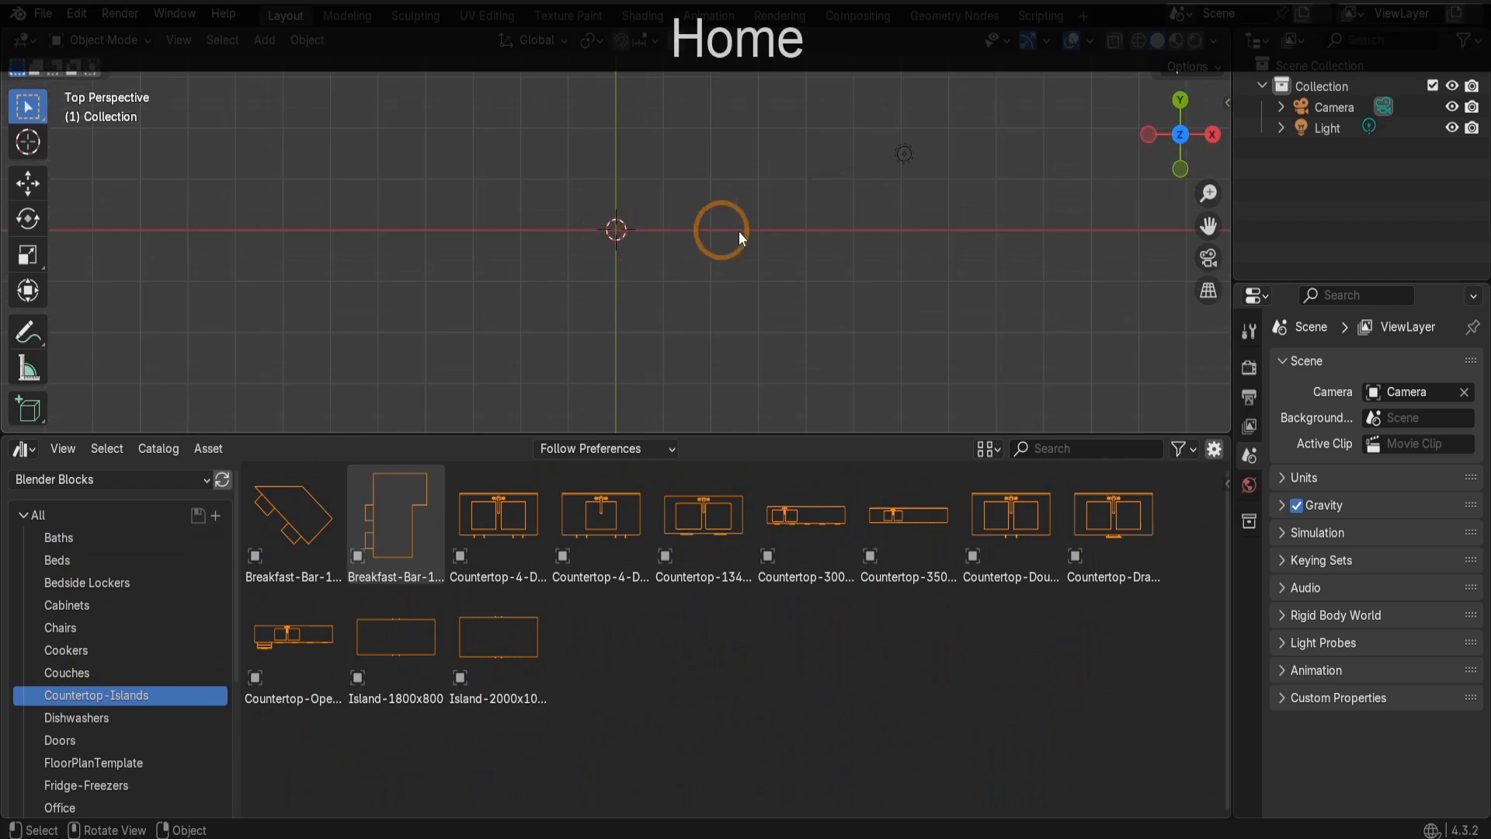
pyautogui.click(1208, 291)
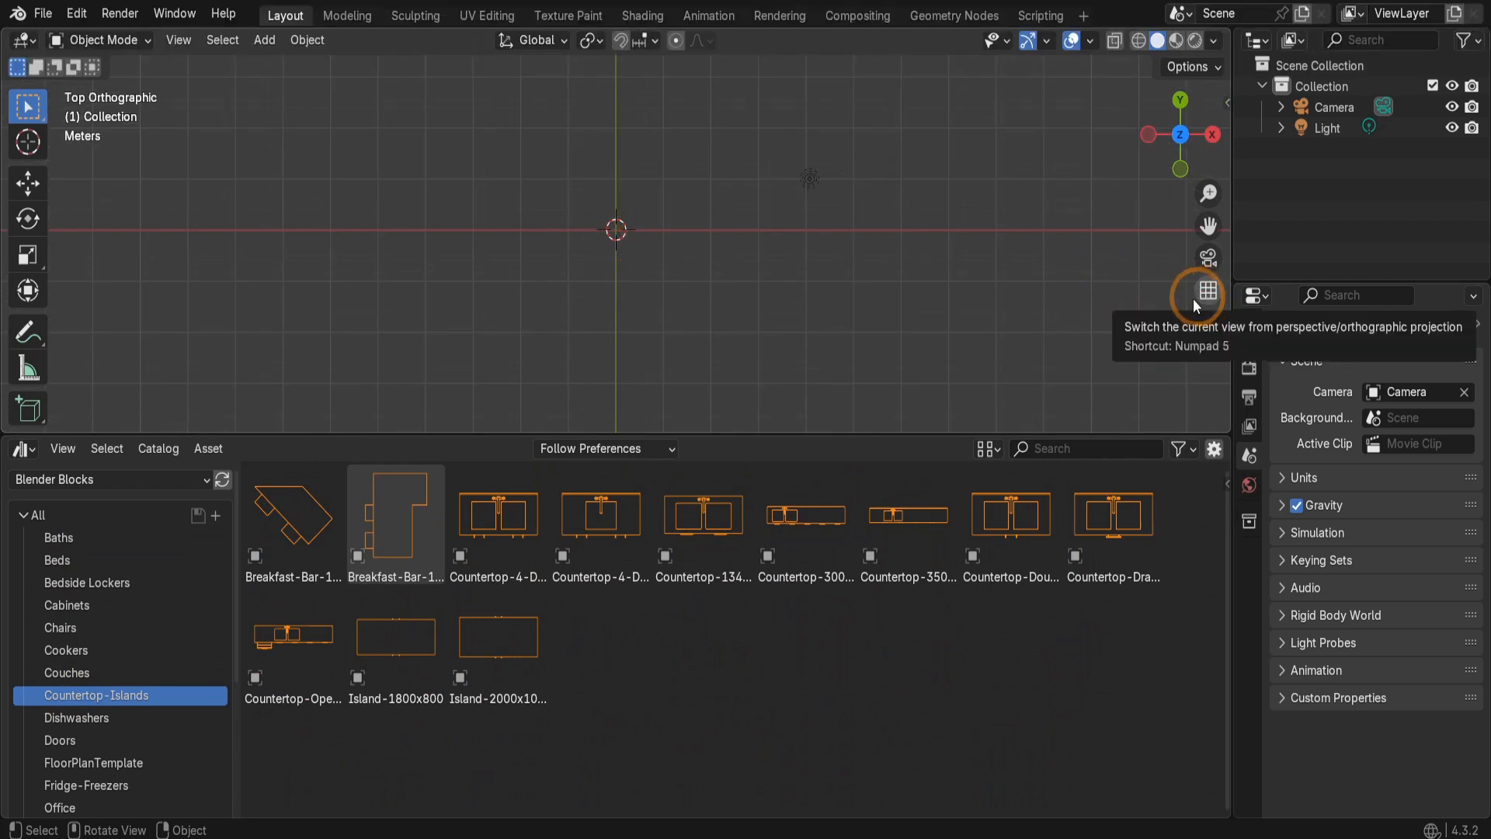
pyautogui.scroll(-3, 599, 268)
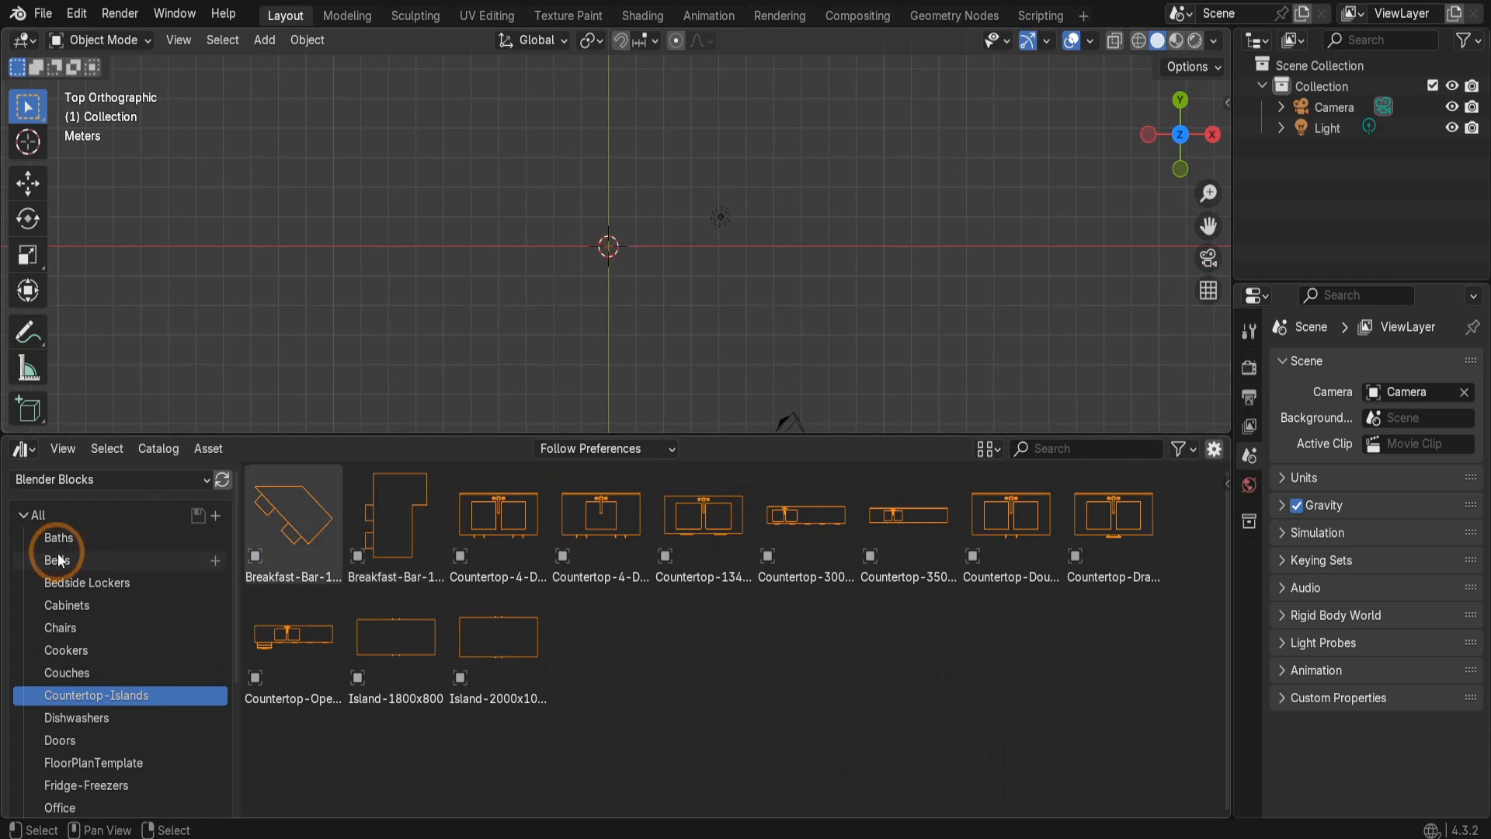
# - Place the FloorPlanTemplate asset in the scene and snap it to the 3D cursor at the world origin
pyautogui.scroll(-3, 77, 682)
pyautogui.click(78, 635)
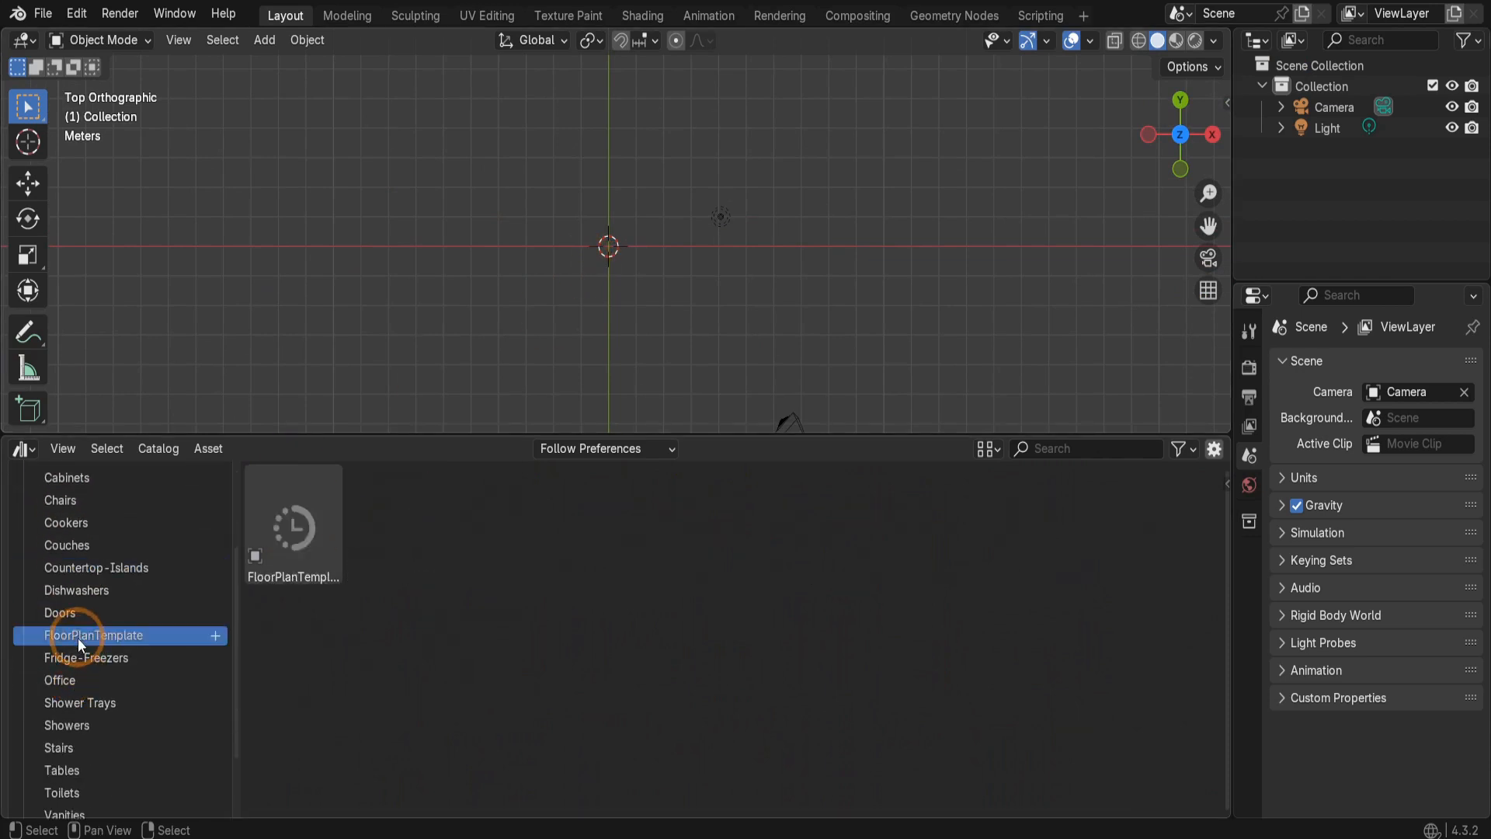
pyautogui.click(295, 521)
pyautogui.moveTo(295, 522); pyautogui.dragTo(607, 249)
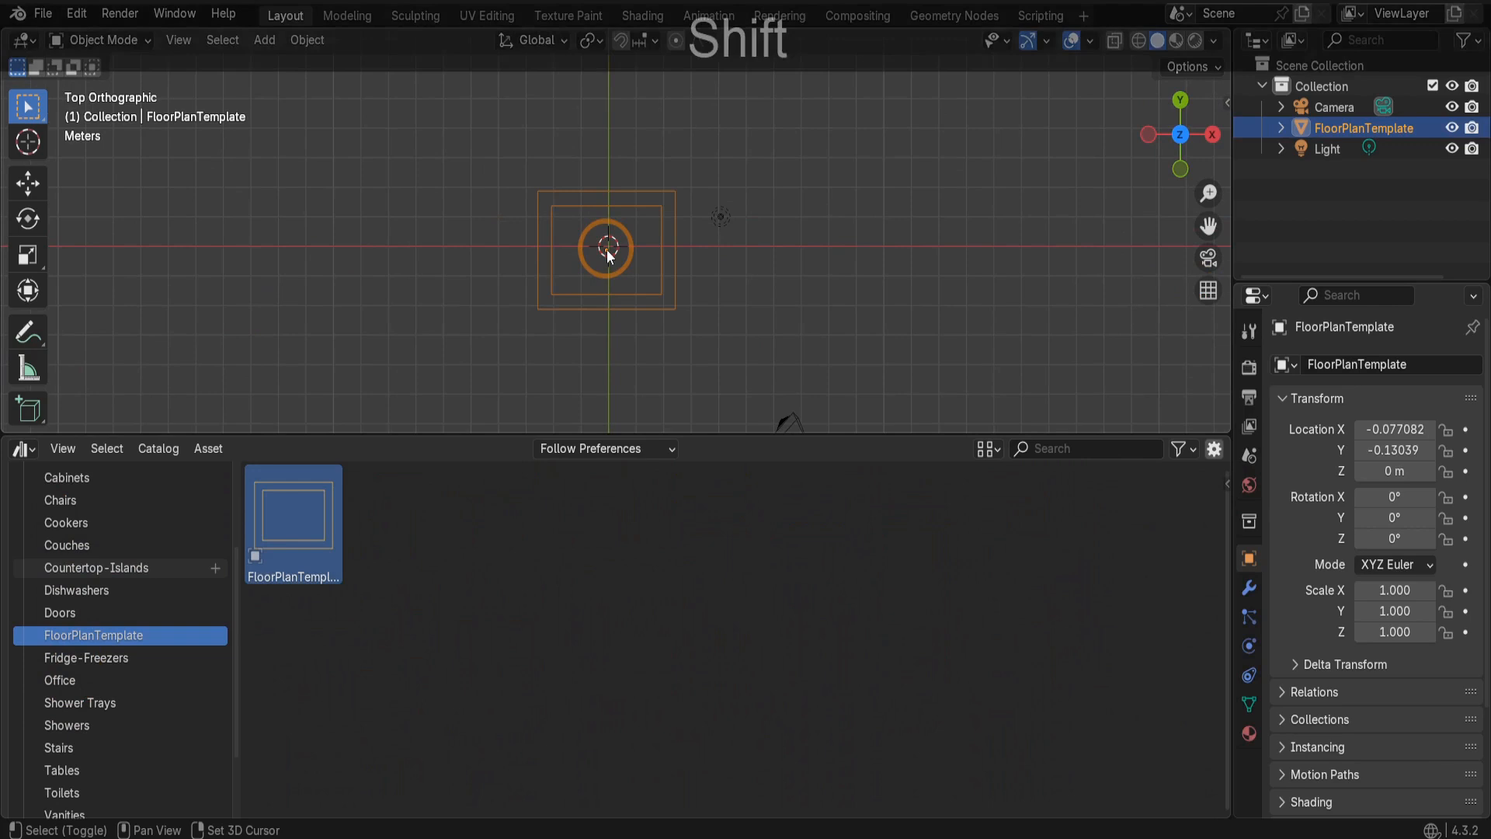
pyautogui.hotkey('shift', 's')
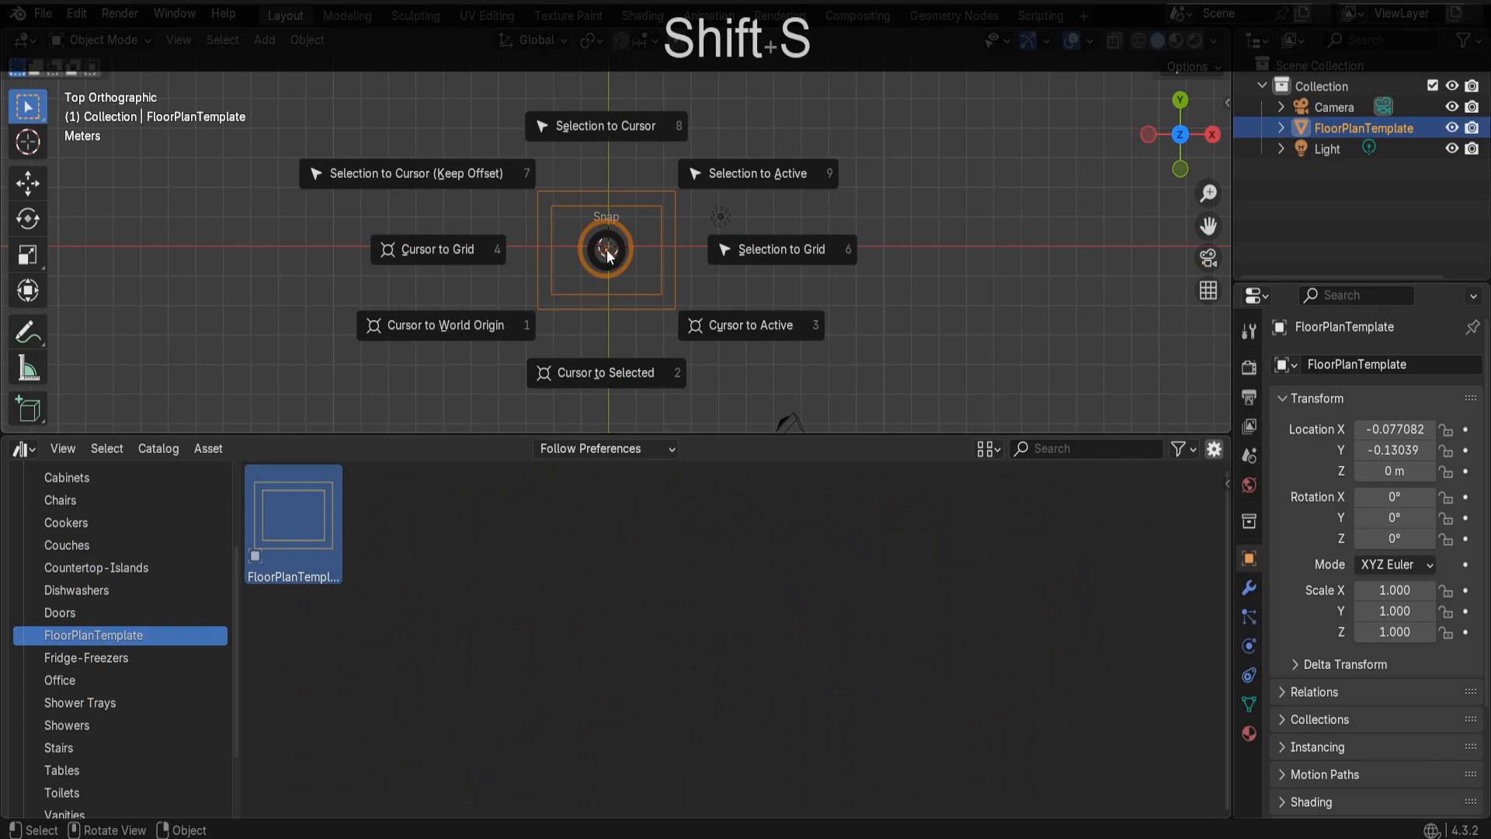
pyautogui.click(615, 135)
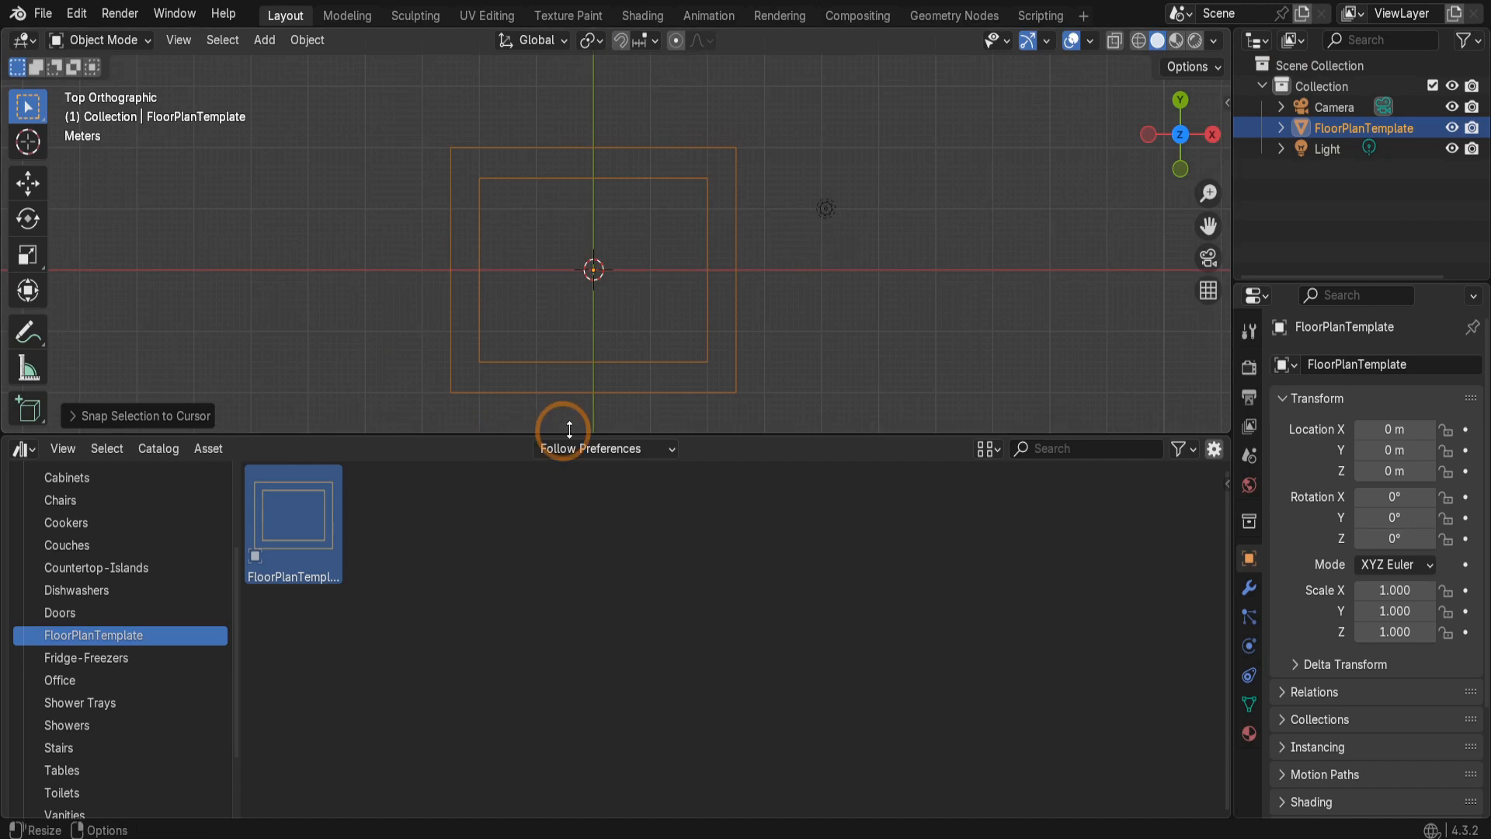
# - Display the floor plan template's Geometry Nodes modifier parameters and examine its overall object dimensions
pyautogui.click(1249, 587)
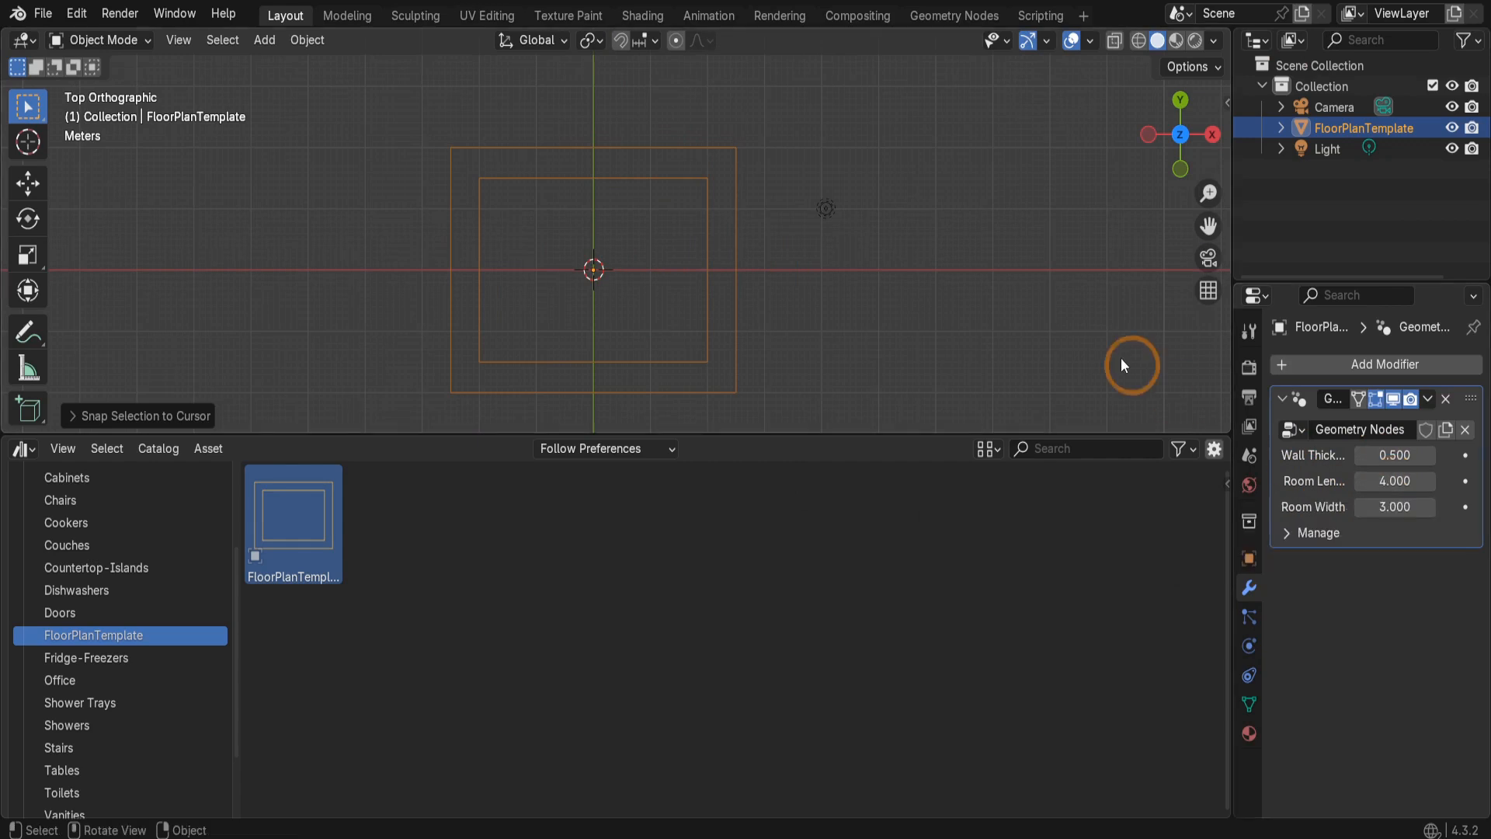
pyautogui.press('n')
pyautogui.scroll(-2, 1073, 325)
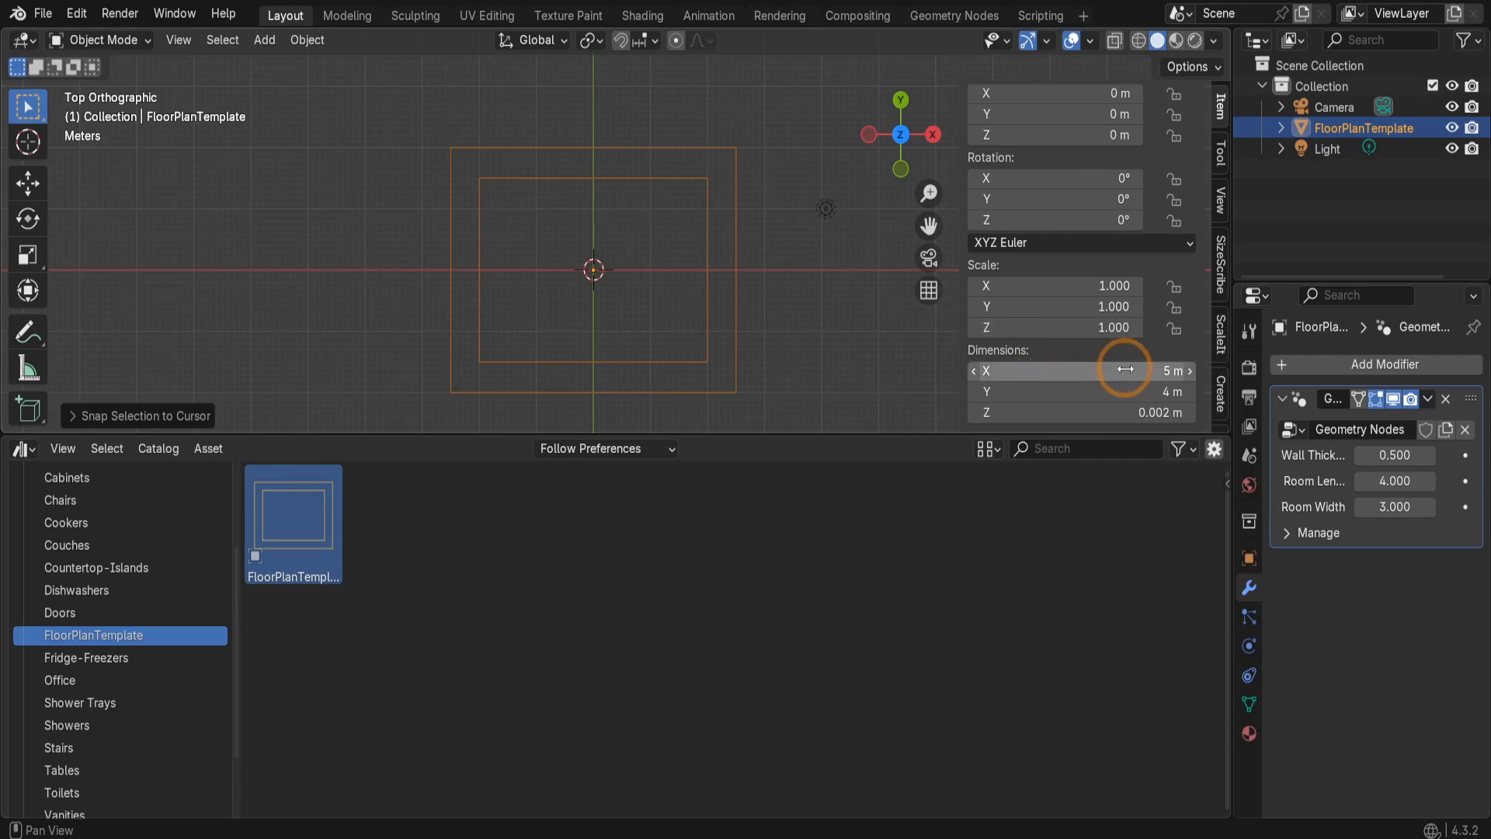
pyautogui.moveTo(1059, 368)
pyautogui.mouseDown()
pyautogui.moveTo(1170, 370)
pyautogui.moveTo(1059, 374)
pyautogui.mouseUp()
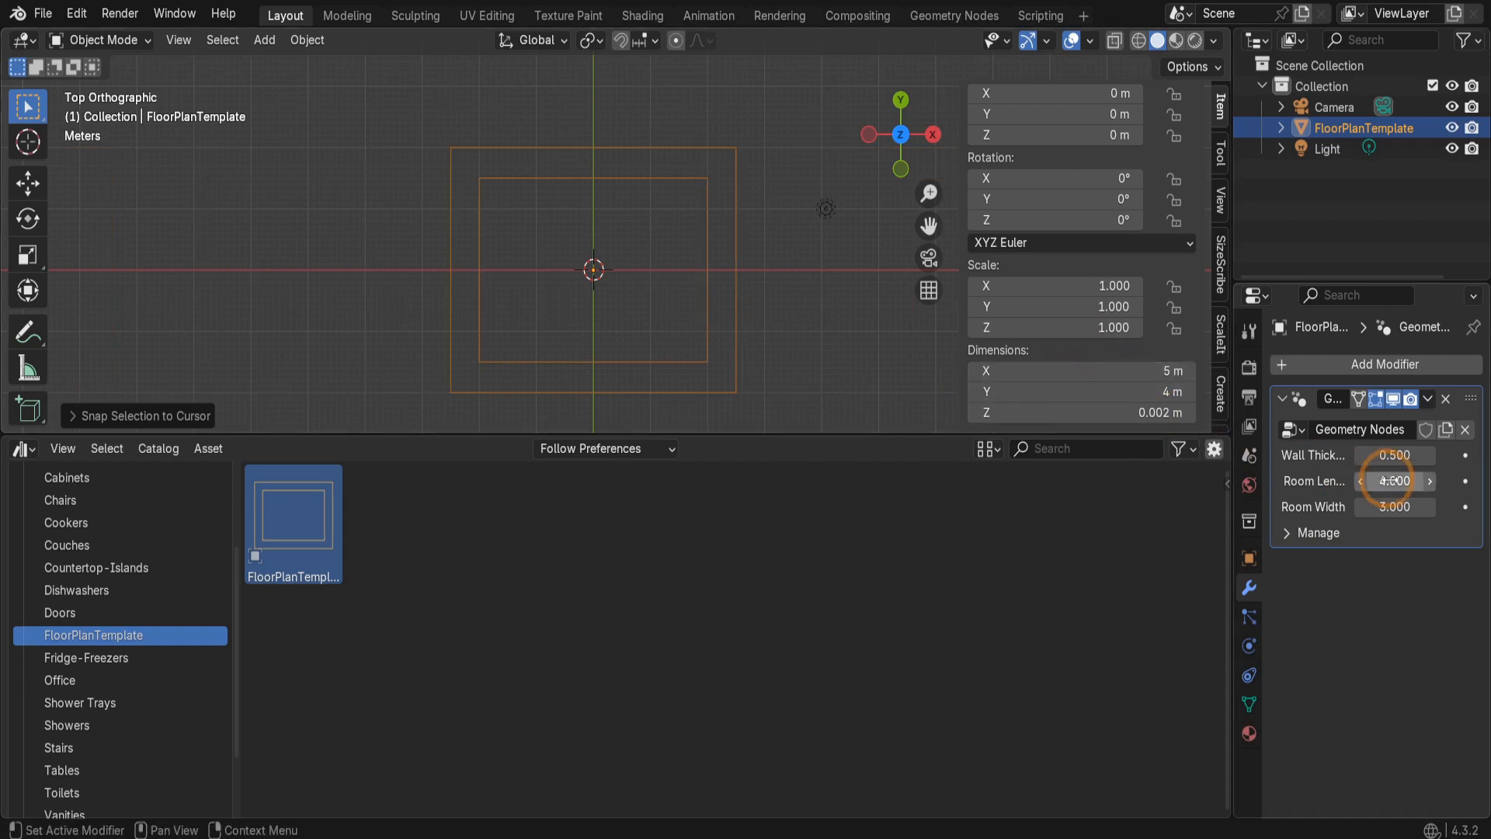
# - Set the floor plan template's wall thickness to 0.3, room length to 3.5 and room width to 2.5
pyautogui.moveTo(1390, 480); pyautogui.dragTo(1272, 464)
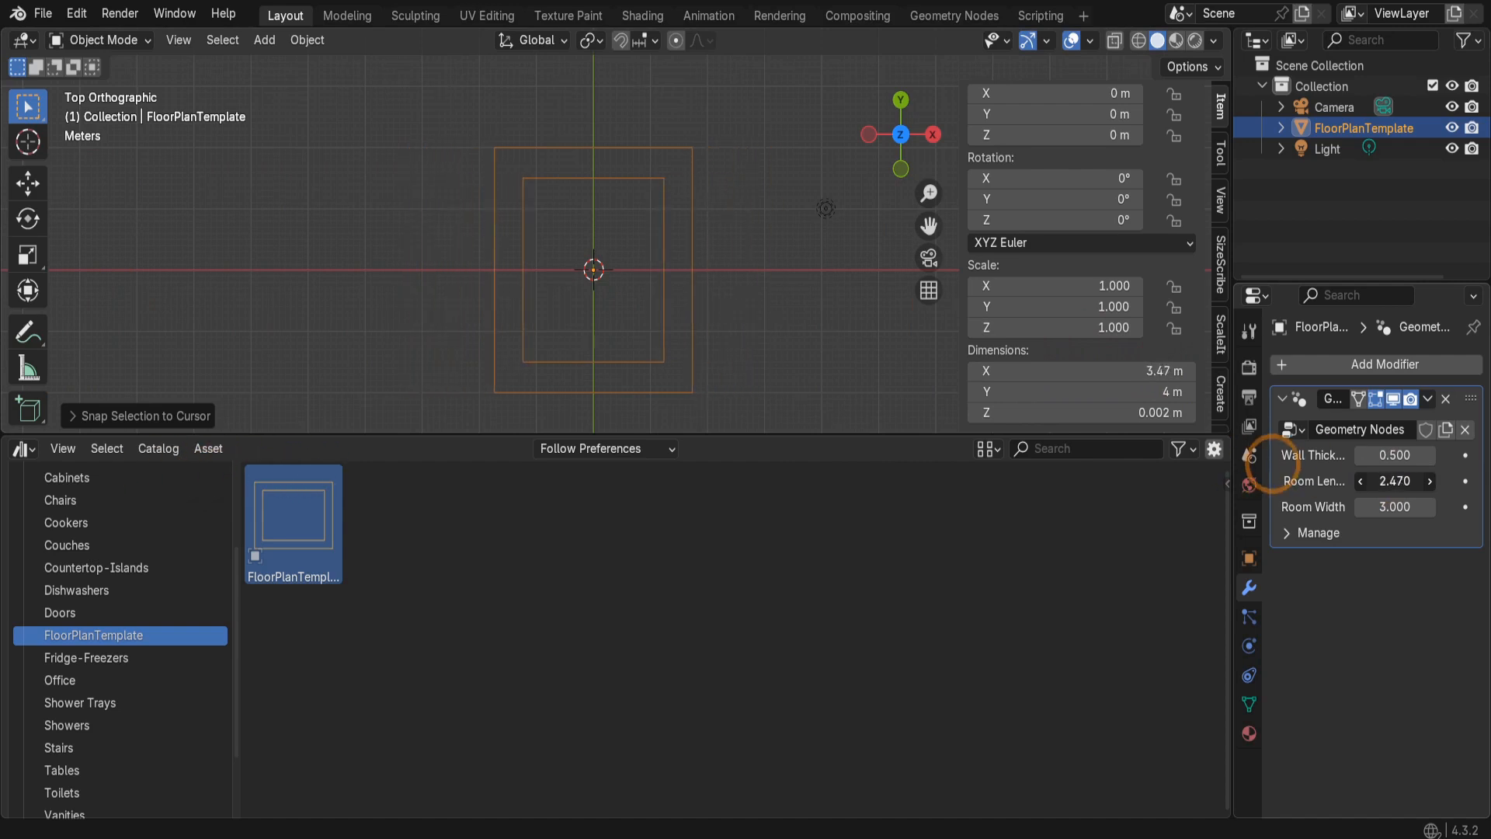
pyautogui.press('Escape')
pyautogui.click(1387, 457)
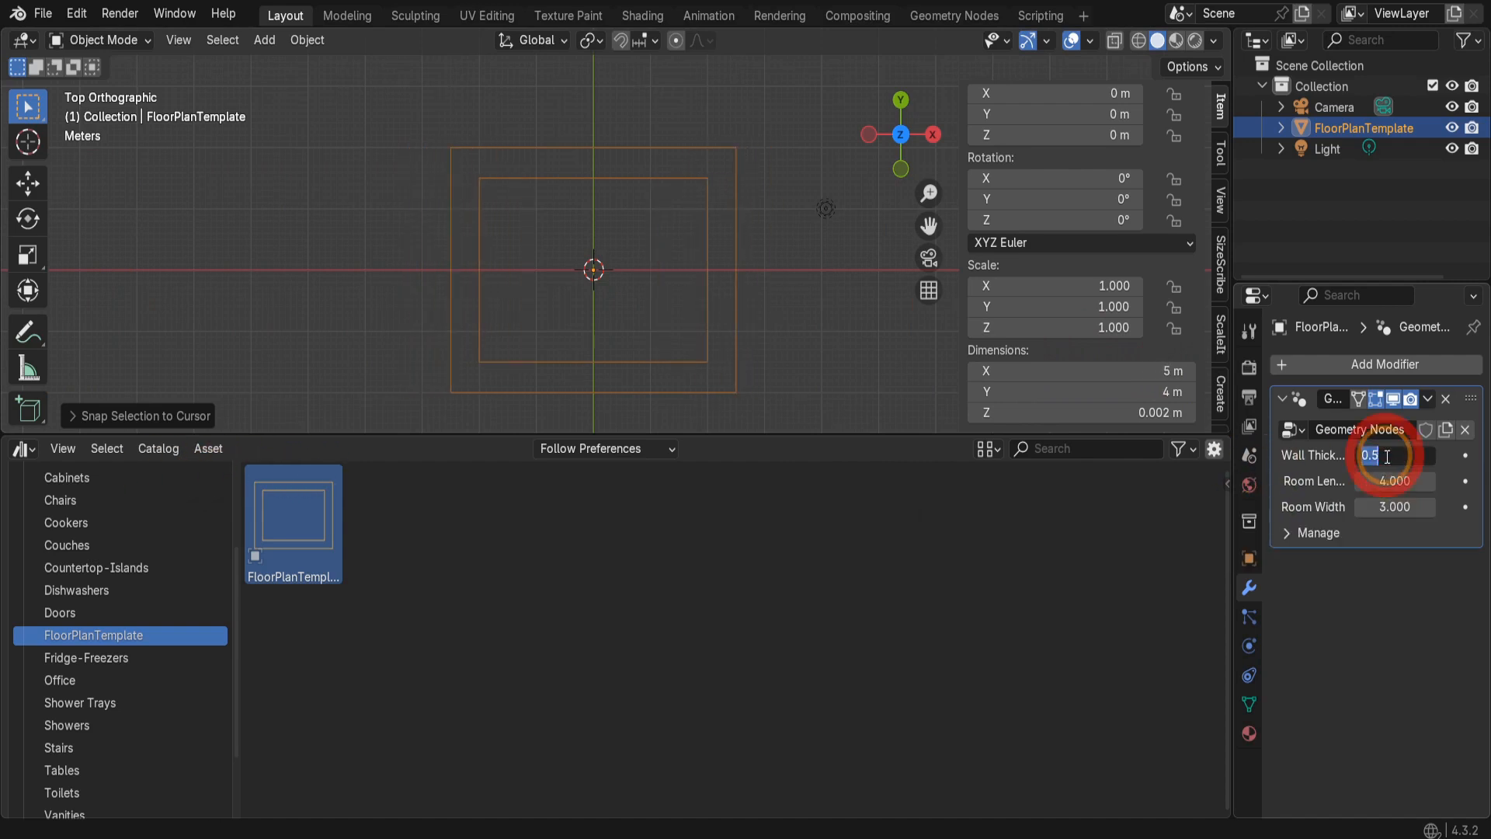
pyautogui.write('.3')
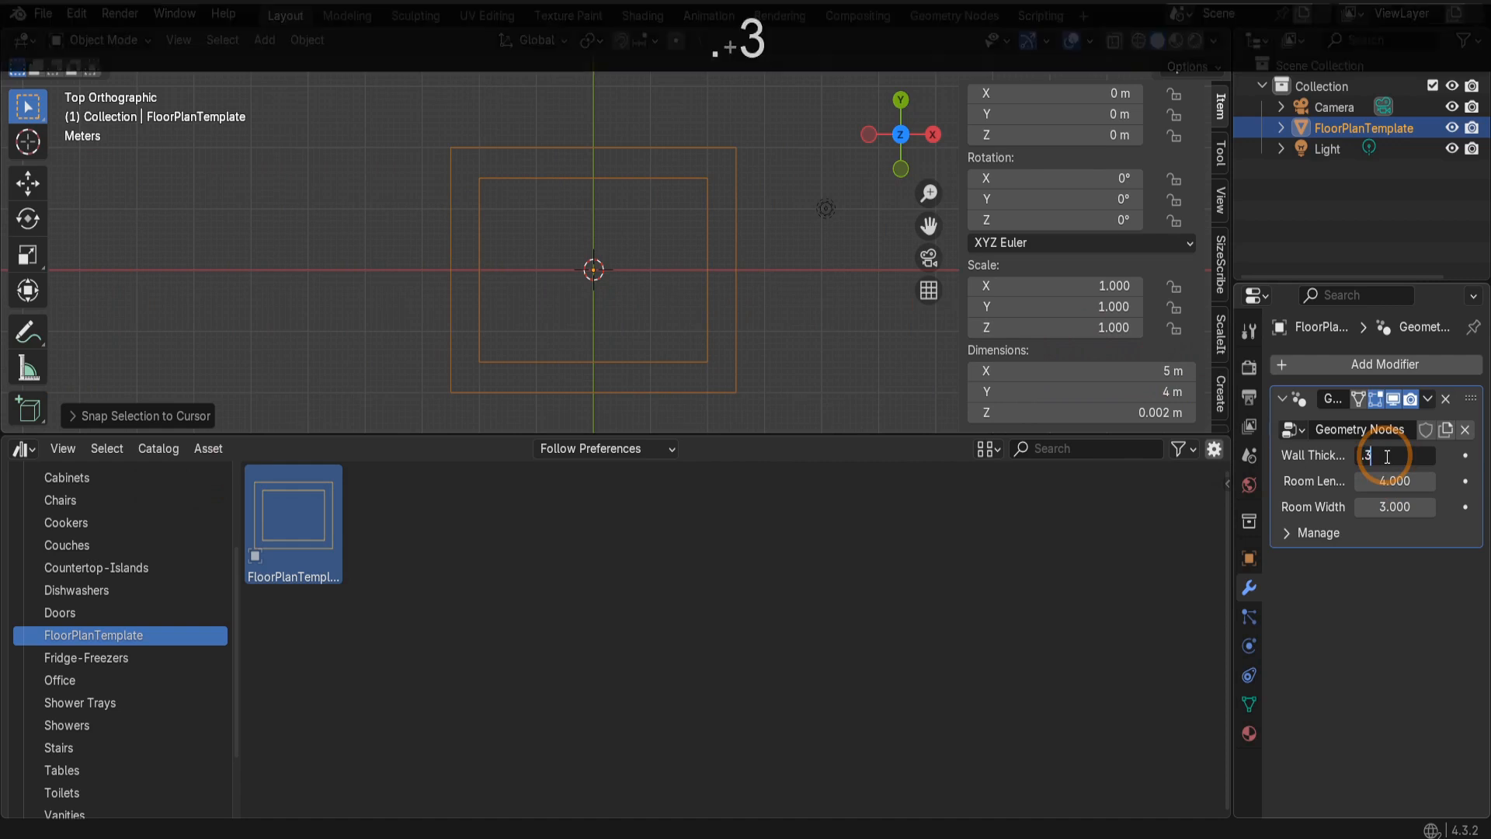
pyautogui.press('Return')
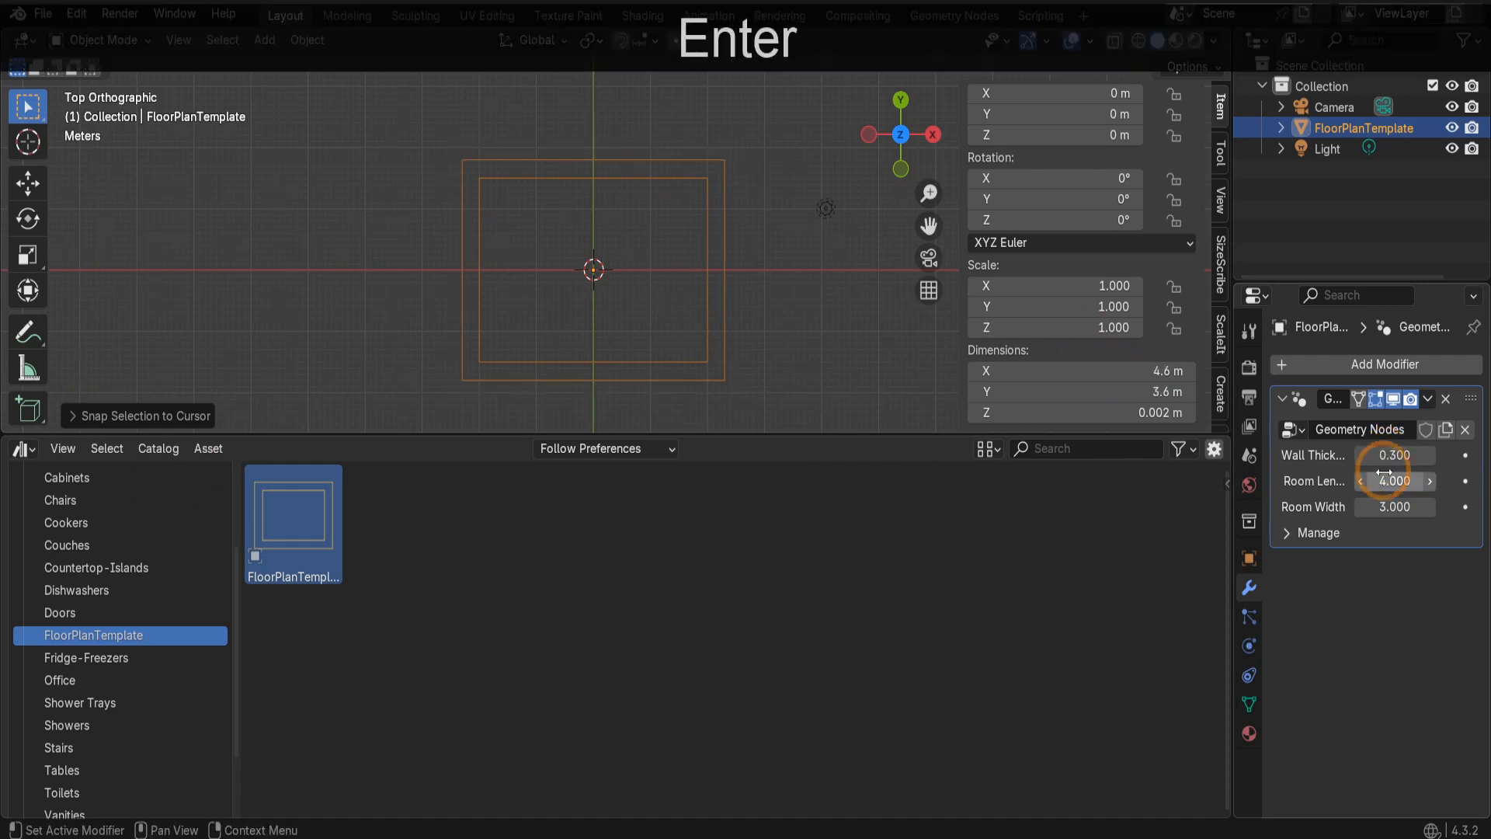
pyautogui.click(1385, 479)
pyautogui.write('3.5')
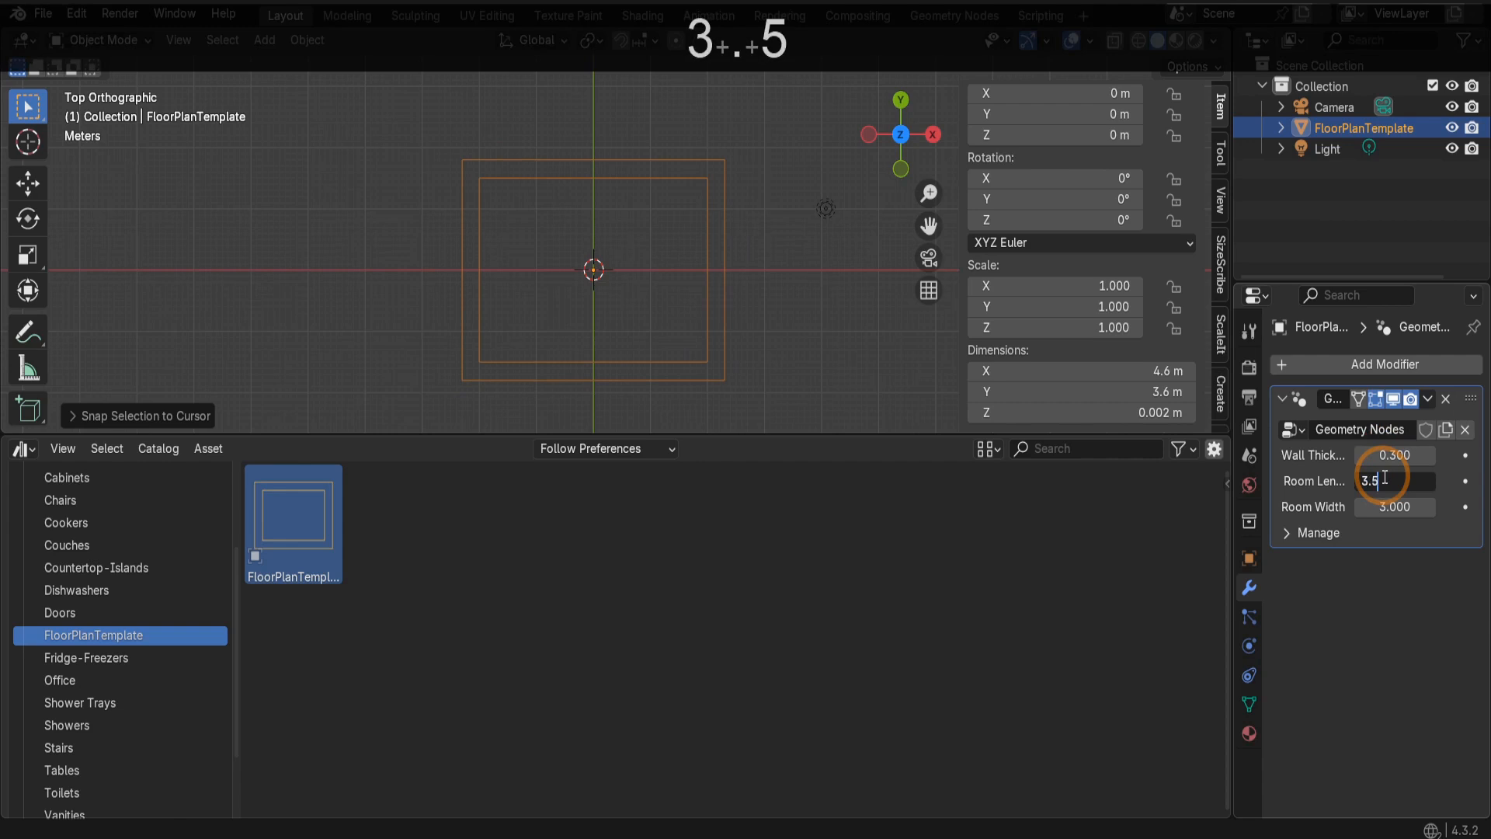
pyautogui.press('Tab')
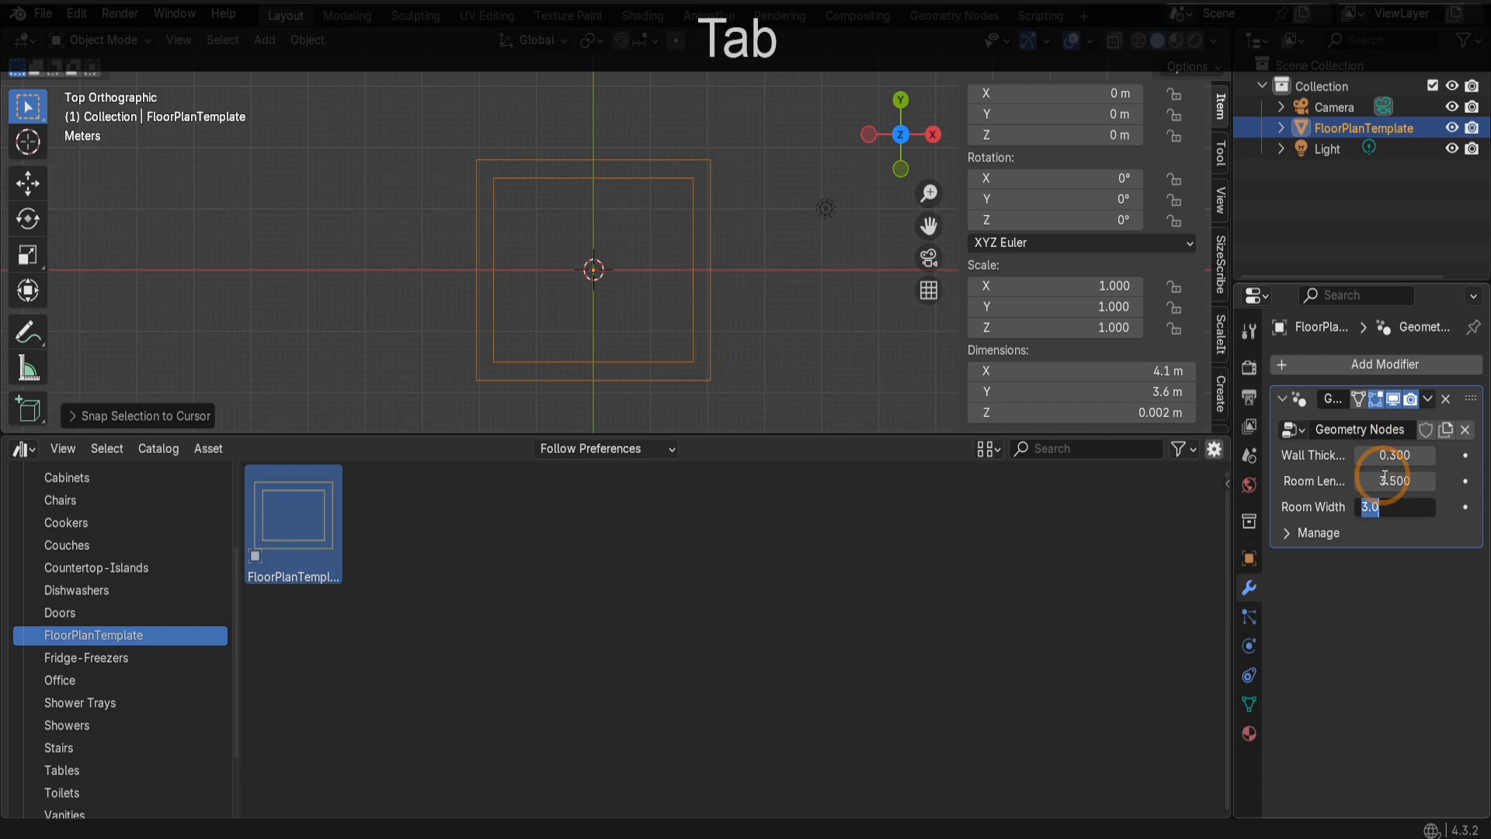
pyautogui.write('2.5')
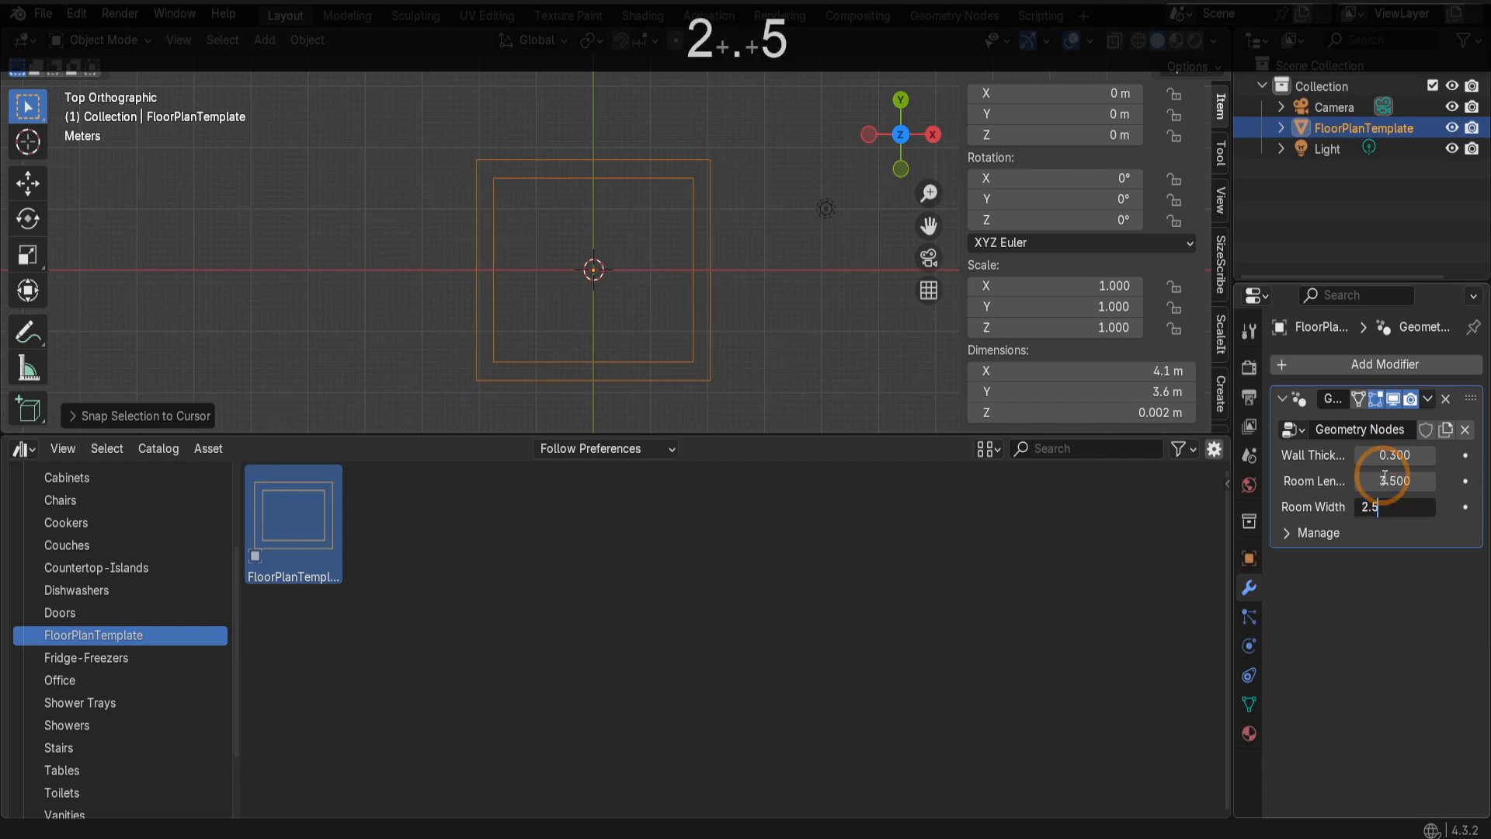
pyautogui.press('Return')
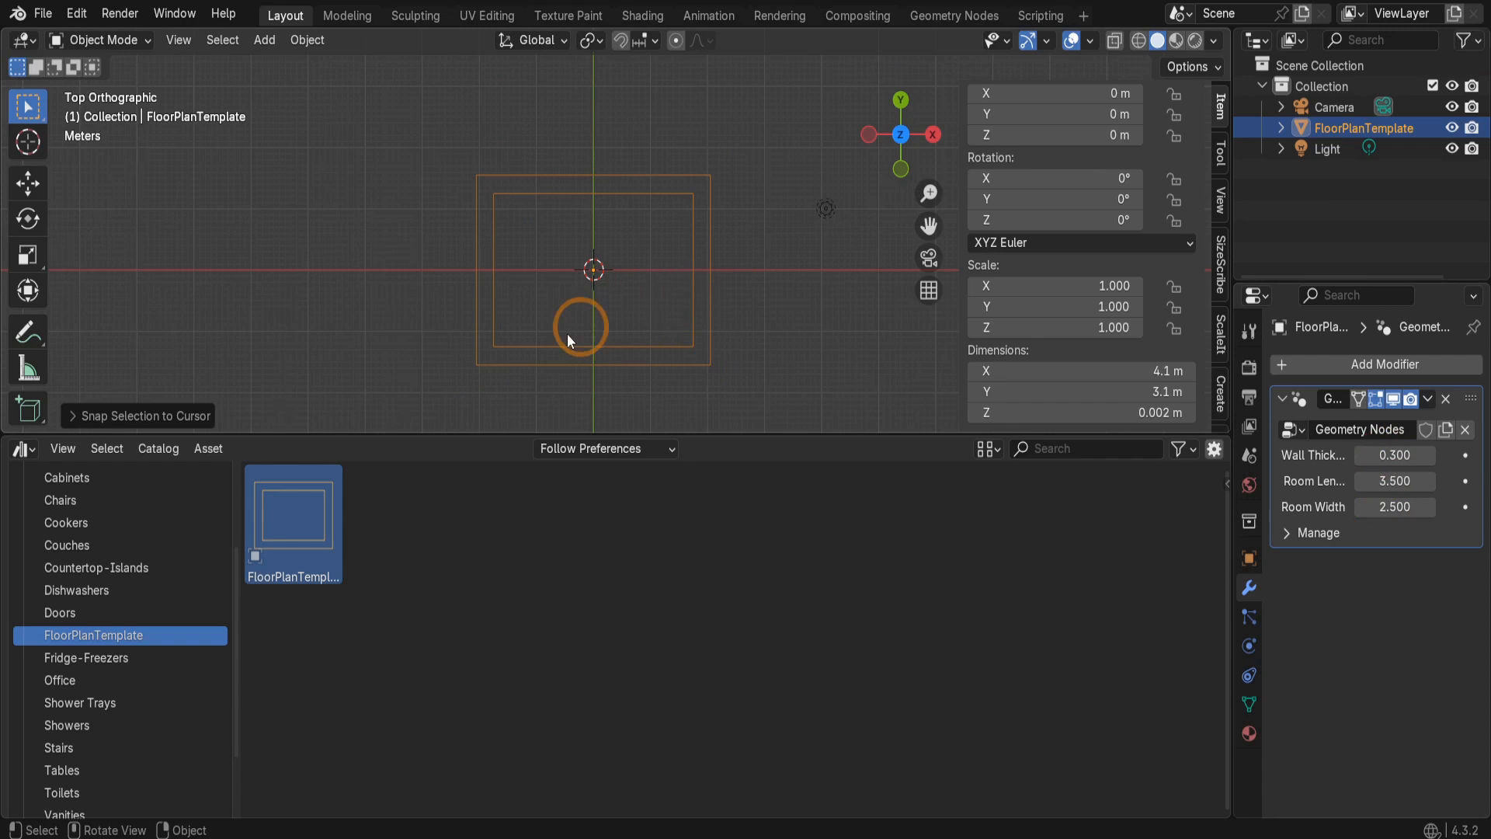
# - Place the Bath-Freestanding-1800x820 asset from the Baths catalog inside the room, up and left of its centre
pyautogui.scroll(4, 94, 544)
pyautogui.click(70, 537)
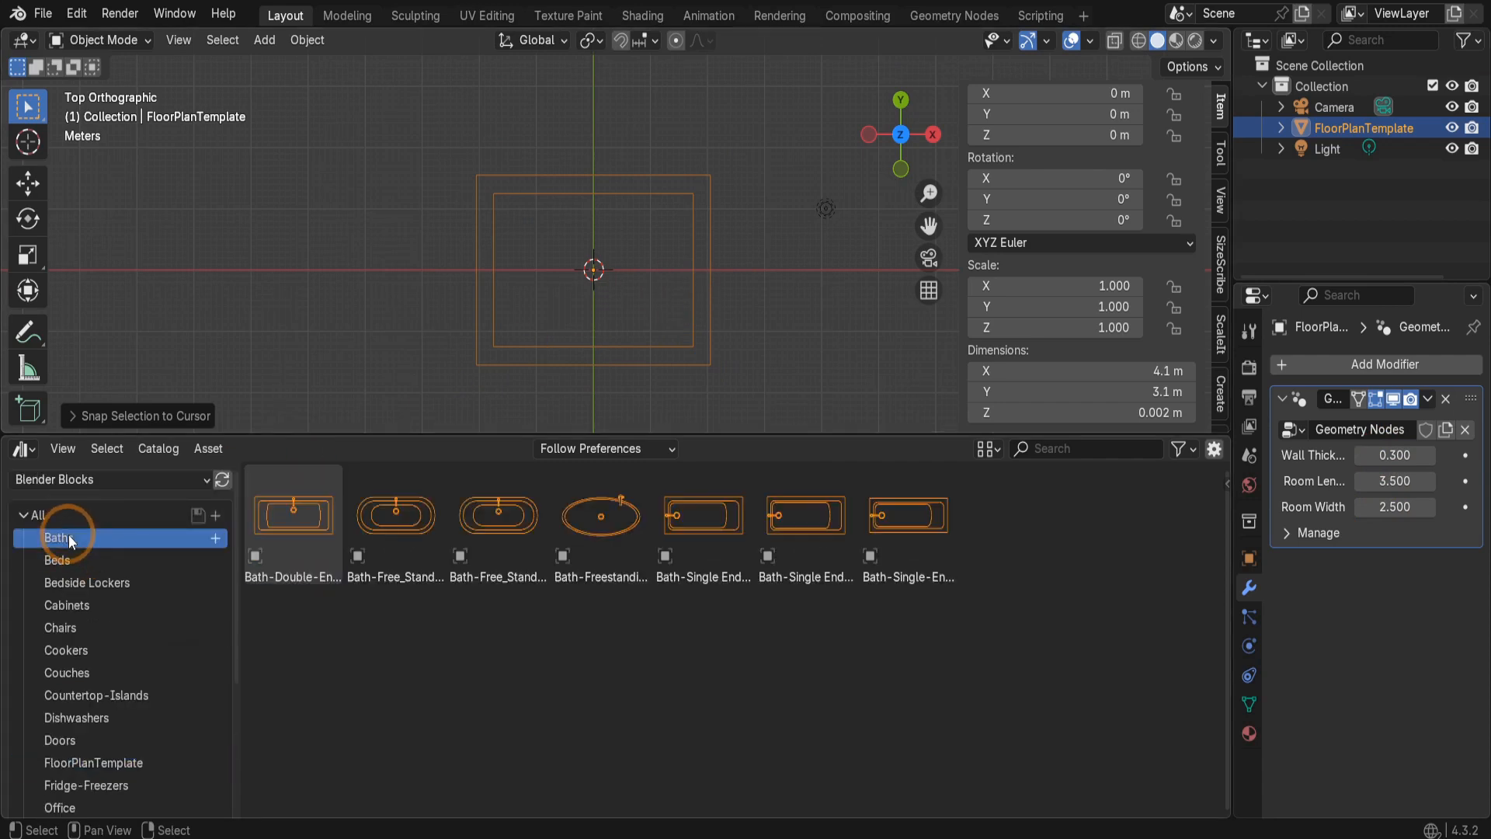
pyautogui.moveTo(591, 536); pyautogui.dragTo(557, 241)
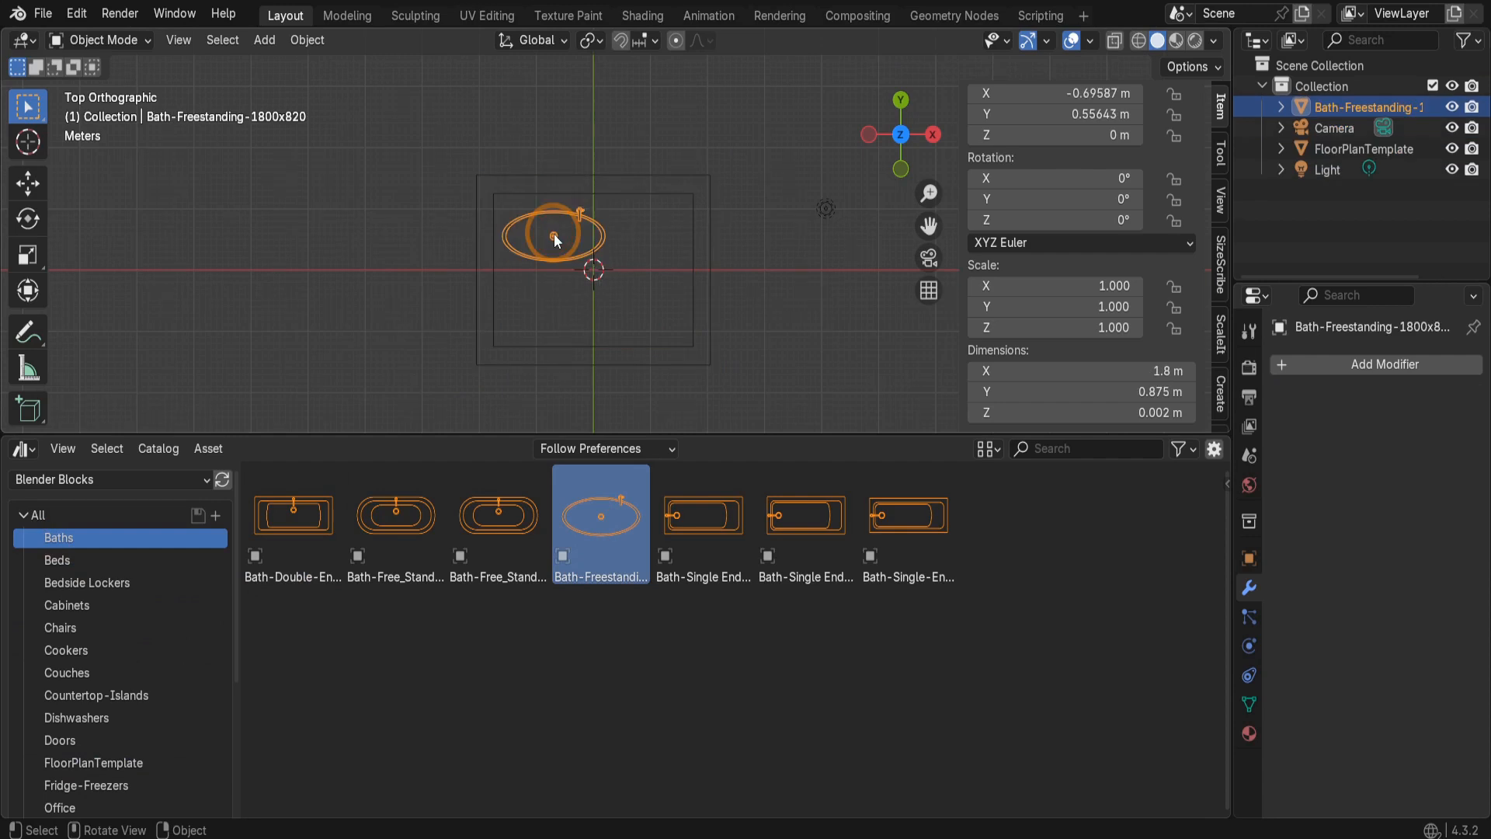
# - Show the Shower Trays catalog and maximize the Asset Browser to fill the window
pyautogui.scroll(-5, 142, 629)
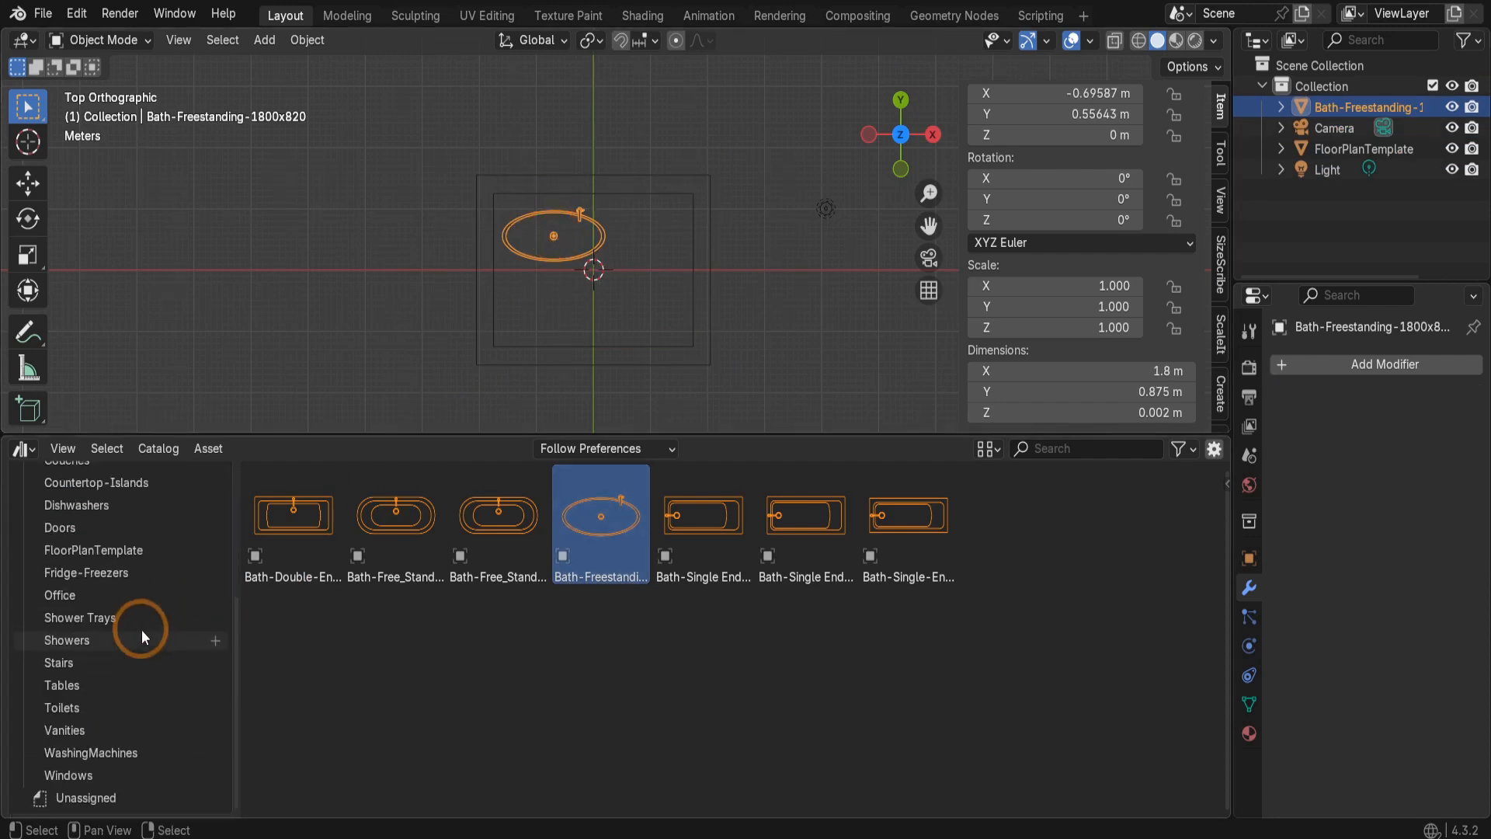
pyautogui.click(103, 618)
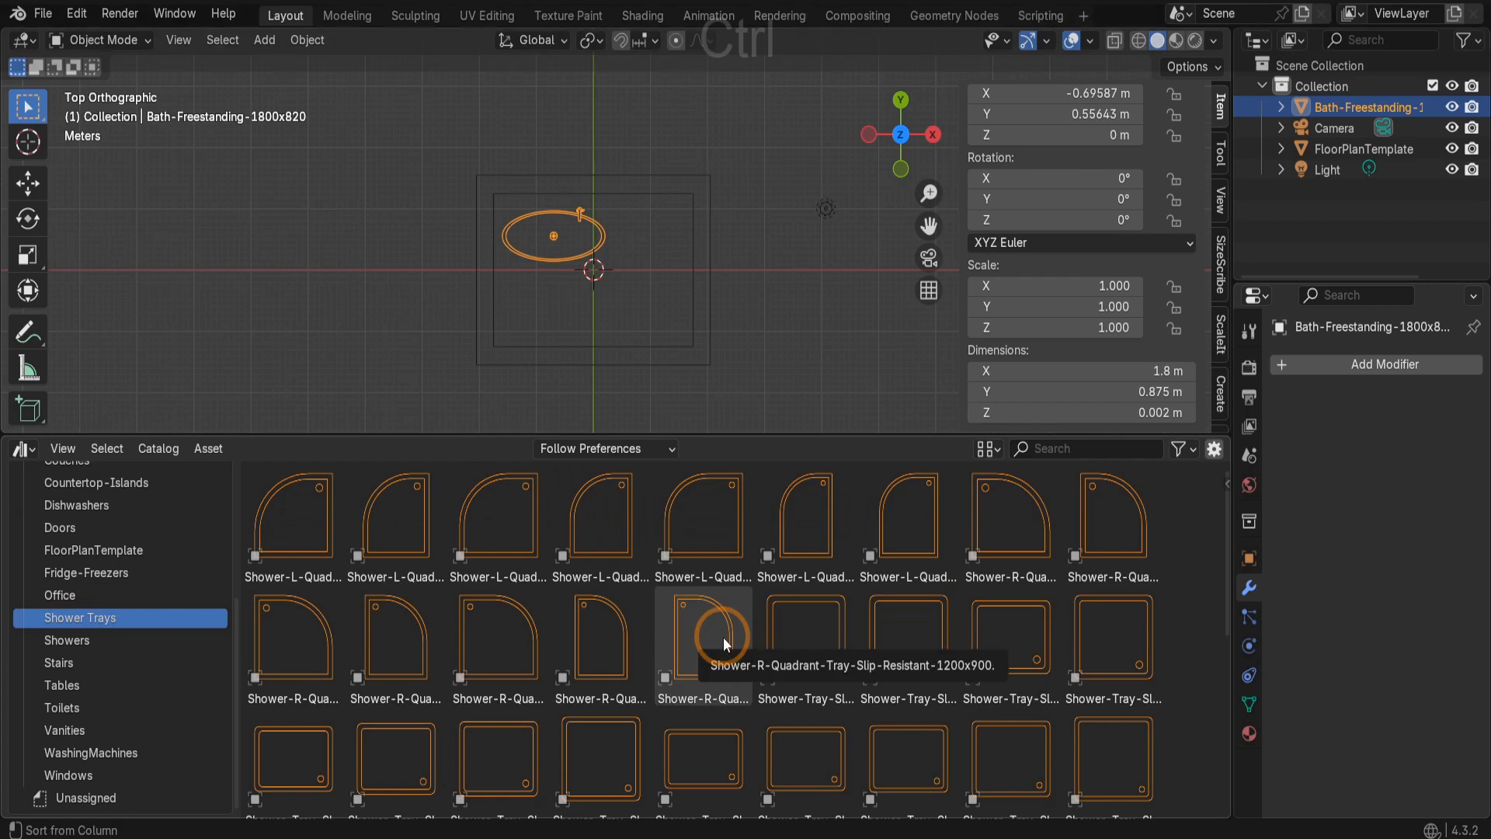
pyautogui.hotkey('ctrl', 'space')
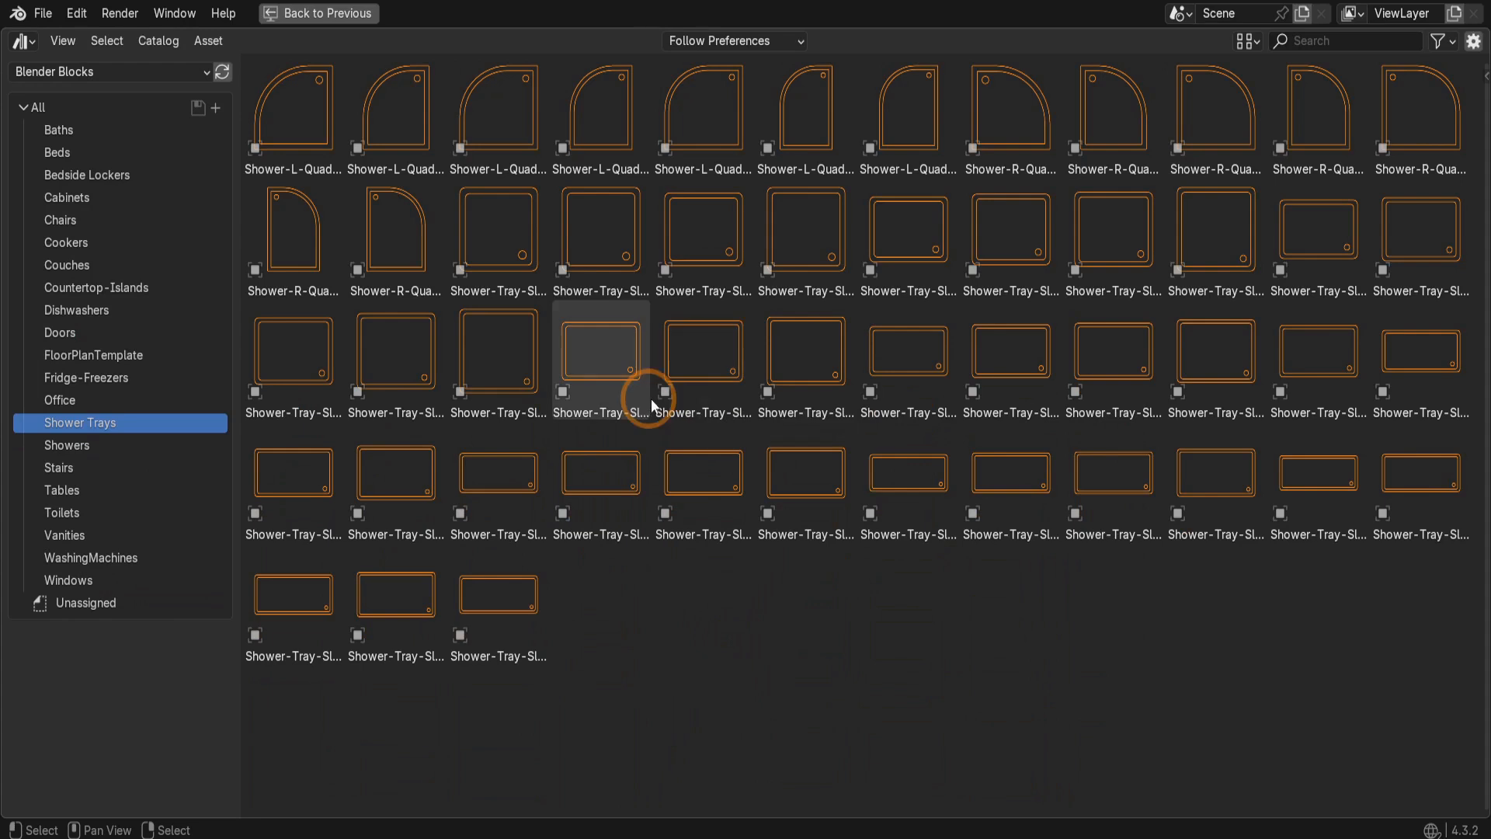
# - Try larger asset thumbnails, then set the Asset Browser's preview size to 100
pyautogui.click(1246, 41)
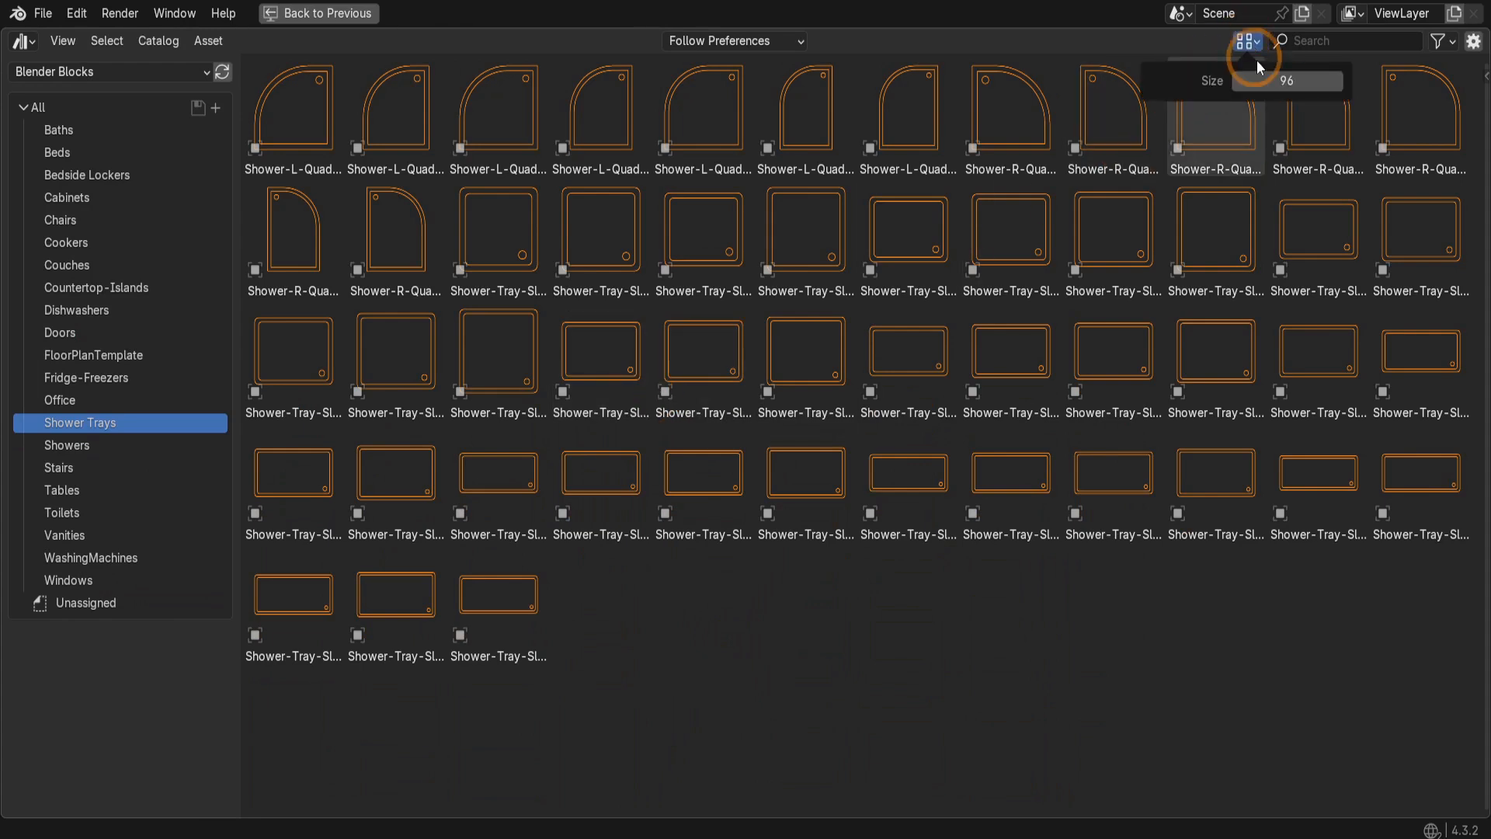
pyautogui.moveTo(1266, 80); pyautogui.dragTo(290, 625)
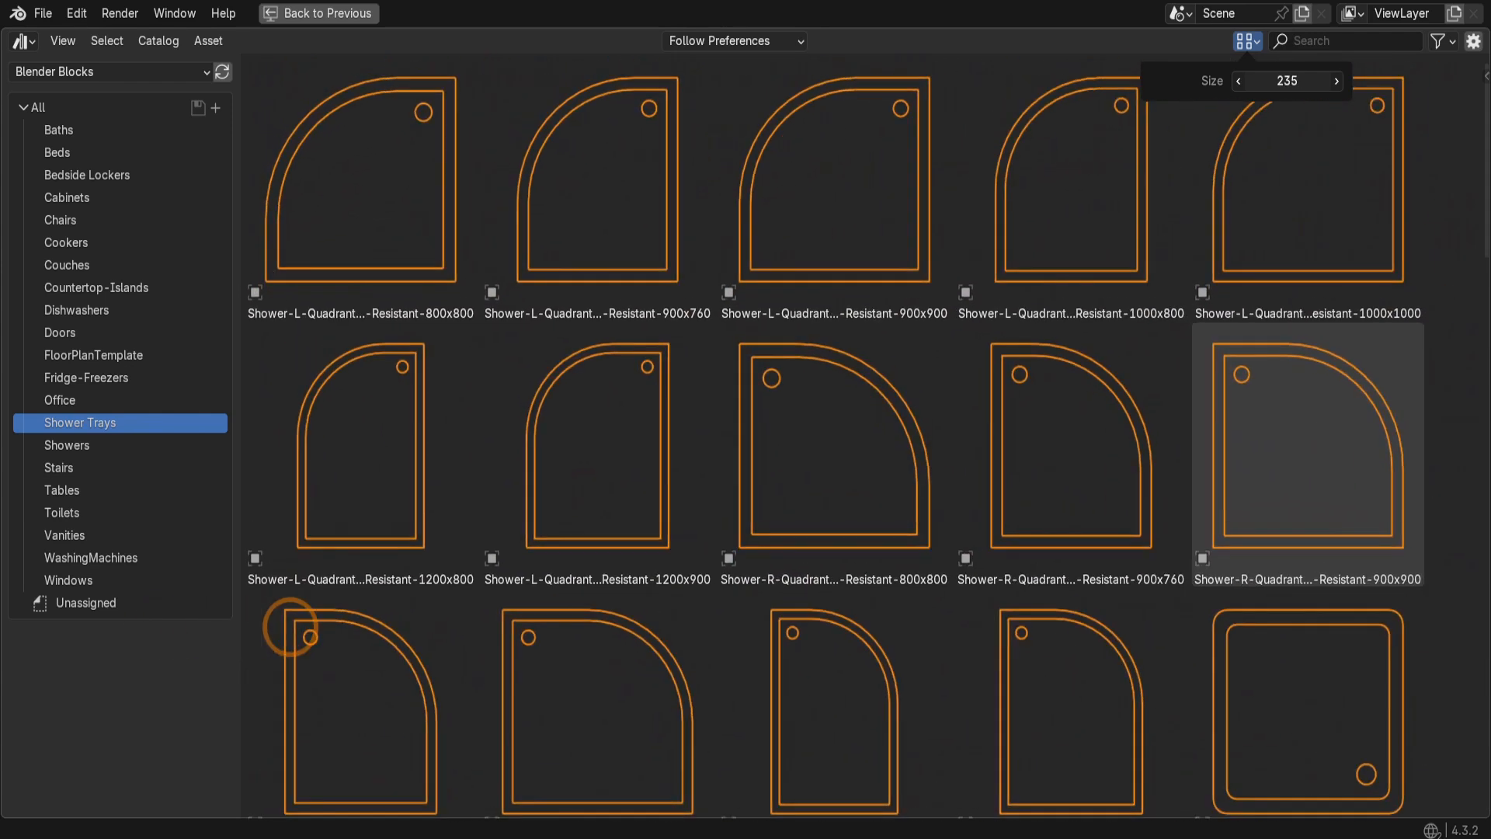
pyautogui.moveTo(290, 625); pyautogui.dragTo(268, 632)
pyautogui.click(1267, 80)
pyautogui.write('100')
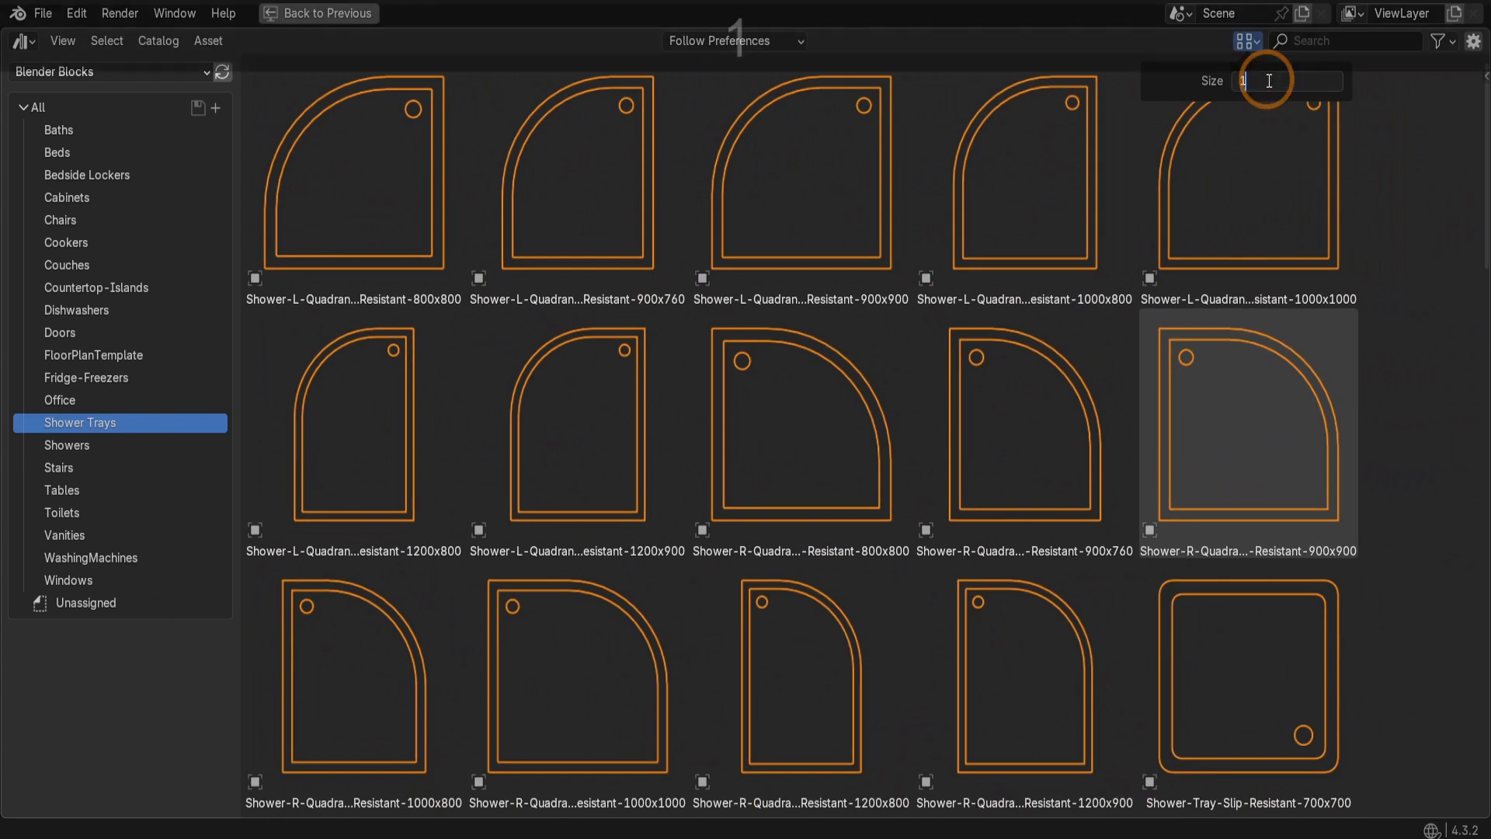
pyautogui.press('Return')
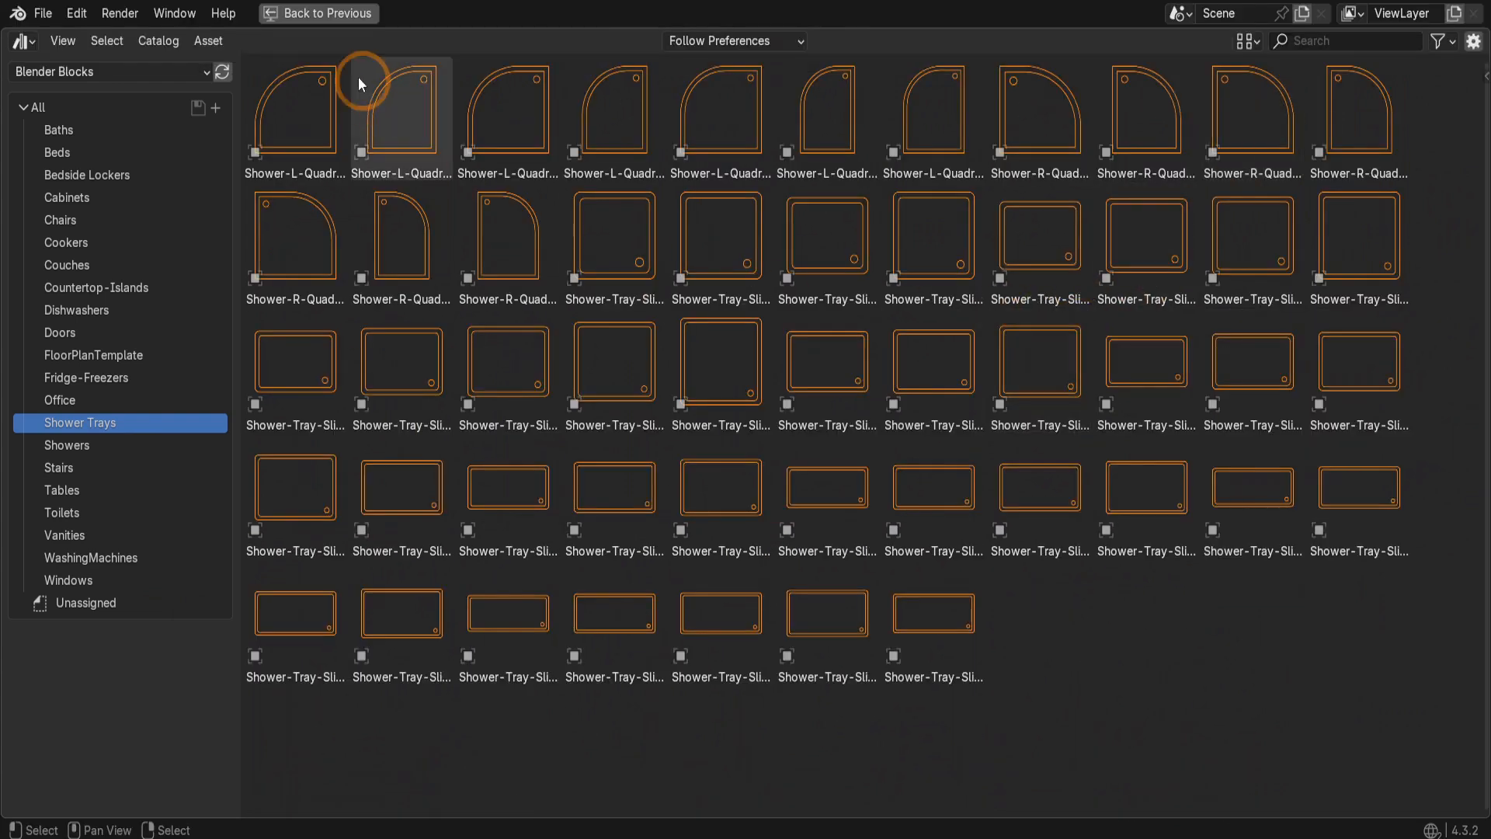
# - Restore the split layout, filter the shower trays by 1000 and place Shower-Tray-Slip-Resistant-1000x800 in the room, right of the bath
pyautogui.click(325, 16)
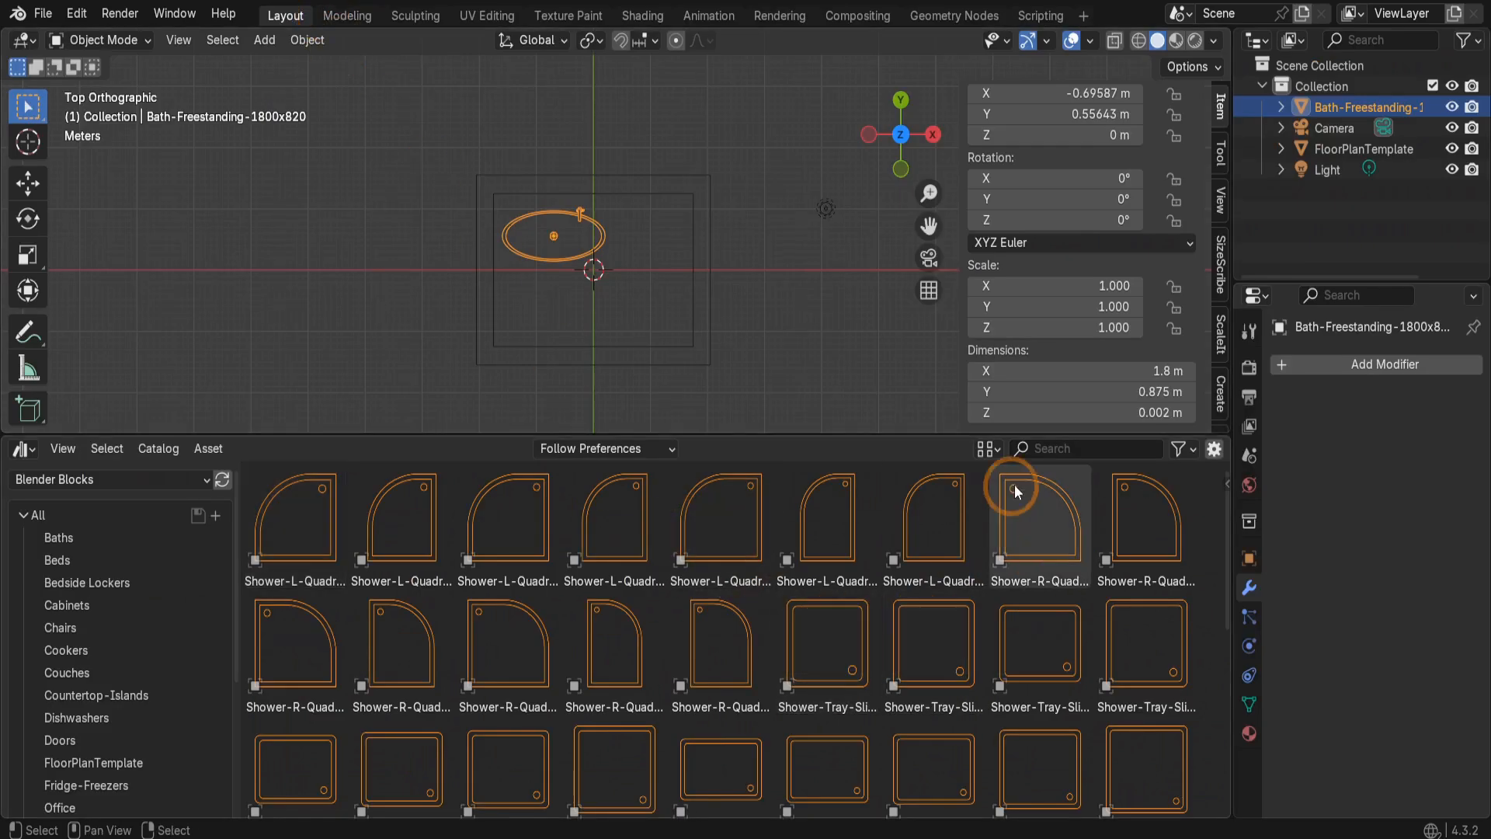
pyautogui.click(1043, 451)
pyautogui.write('1000')
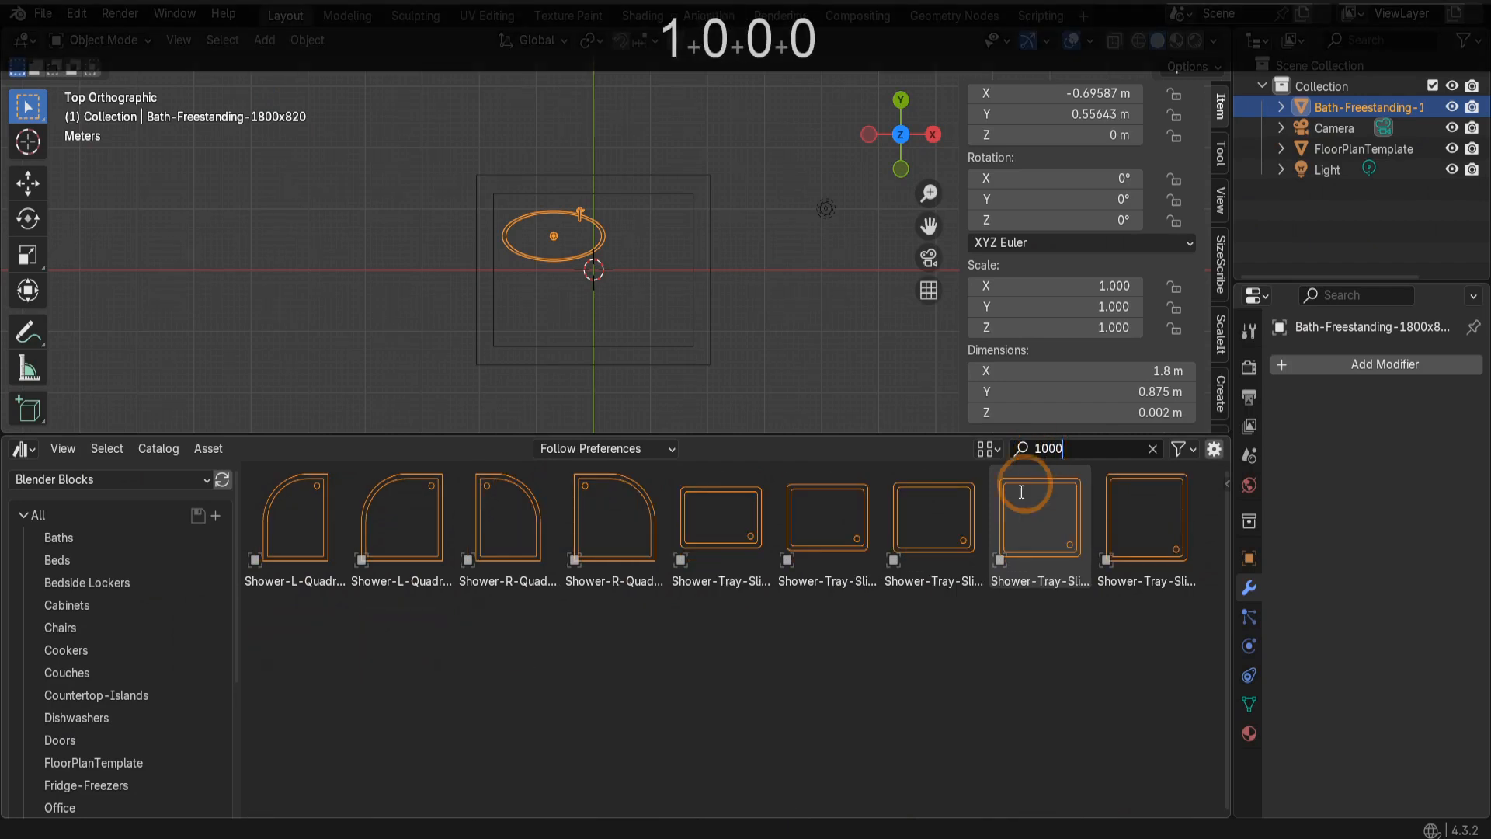
pyautogui.press('Return')
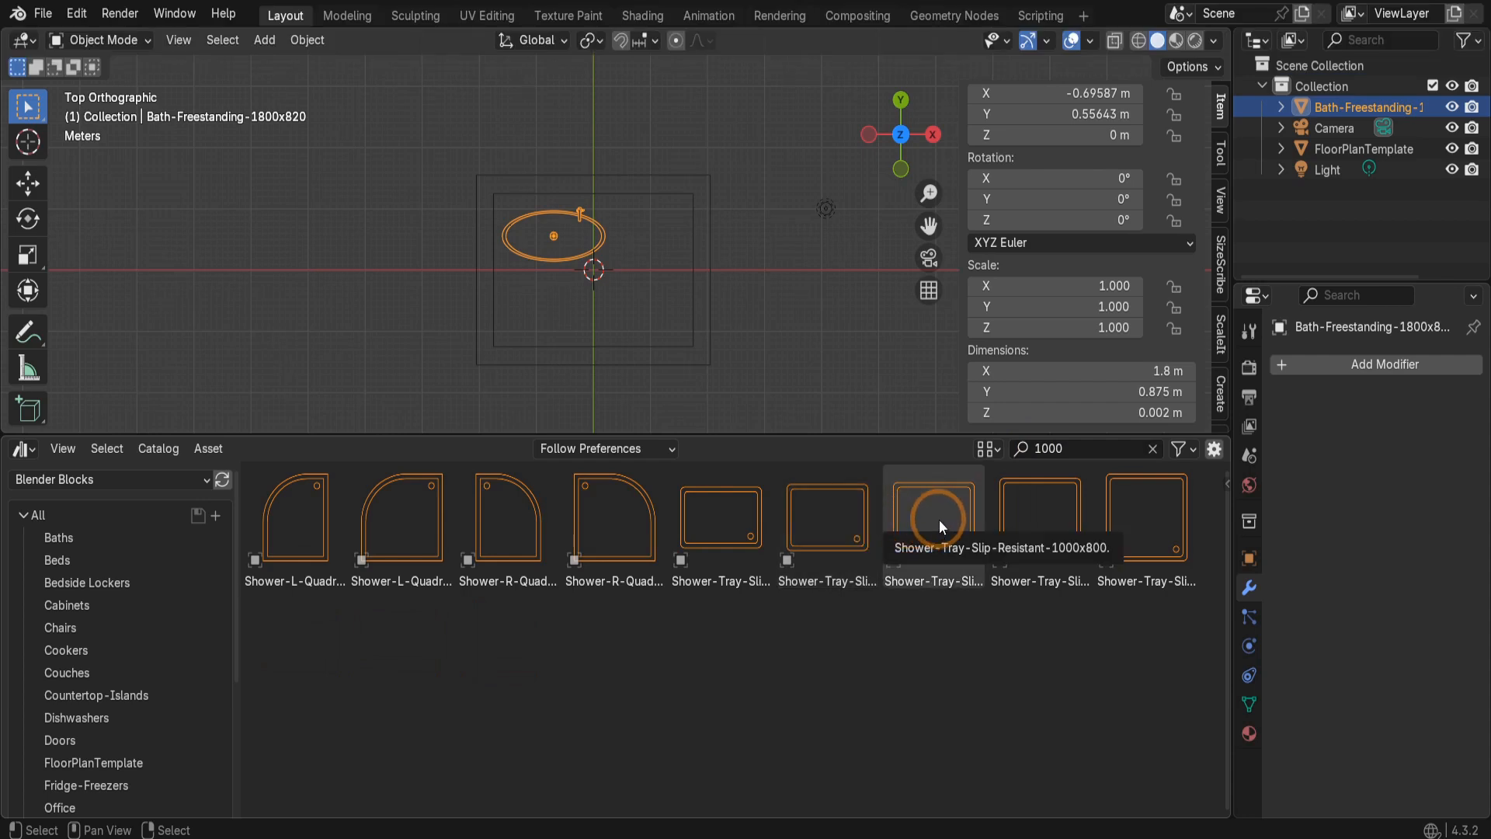
pyautogui.moveTo(939, 520); pyautogui.dragTo(654, 240)
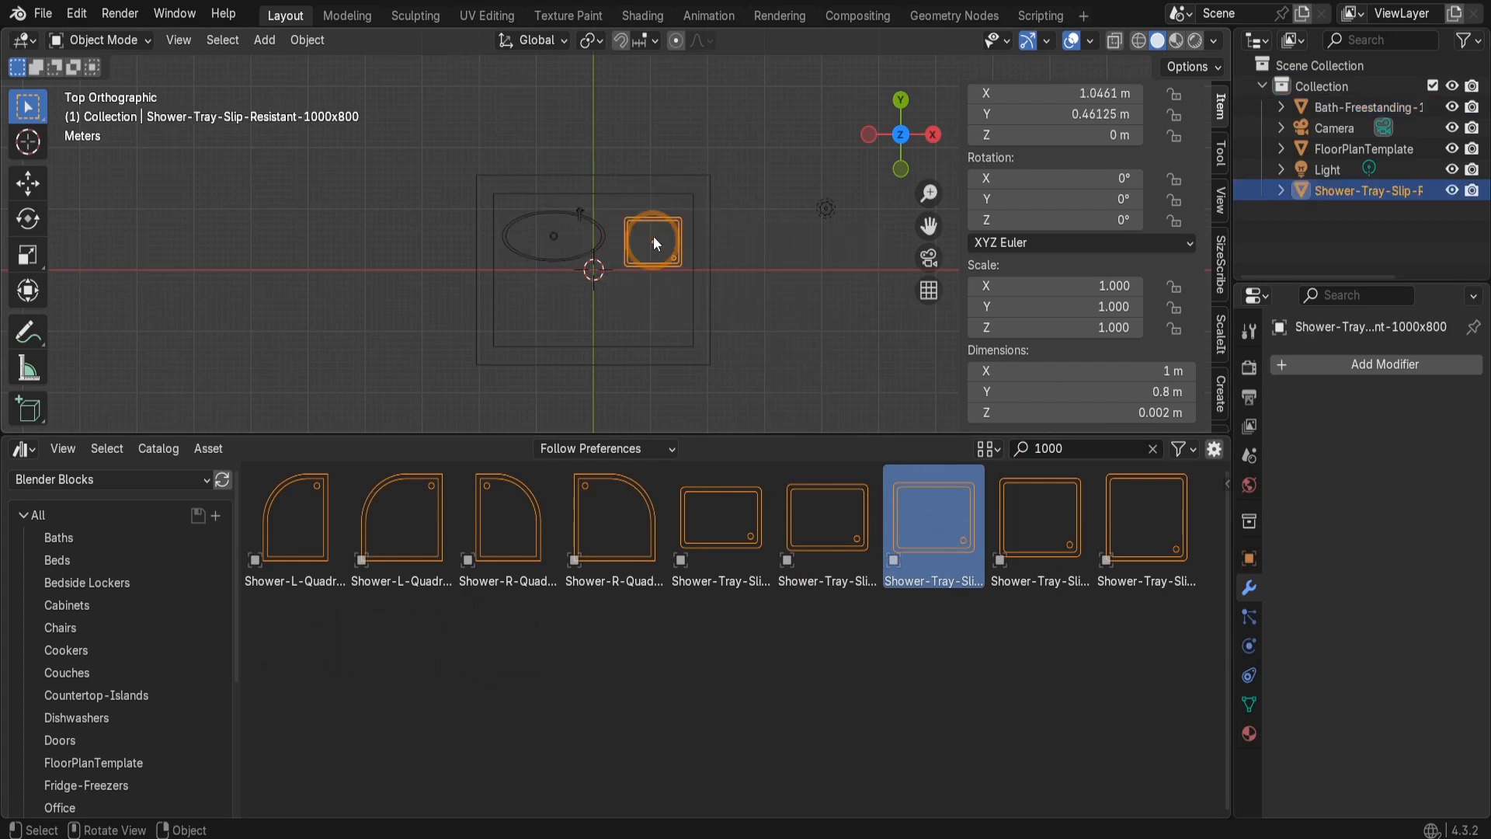
# - Set the snap target to Vertex and snap the shower tray into the room's upper-right inner corner
pyautogui.scroll(3, 654, 236)
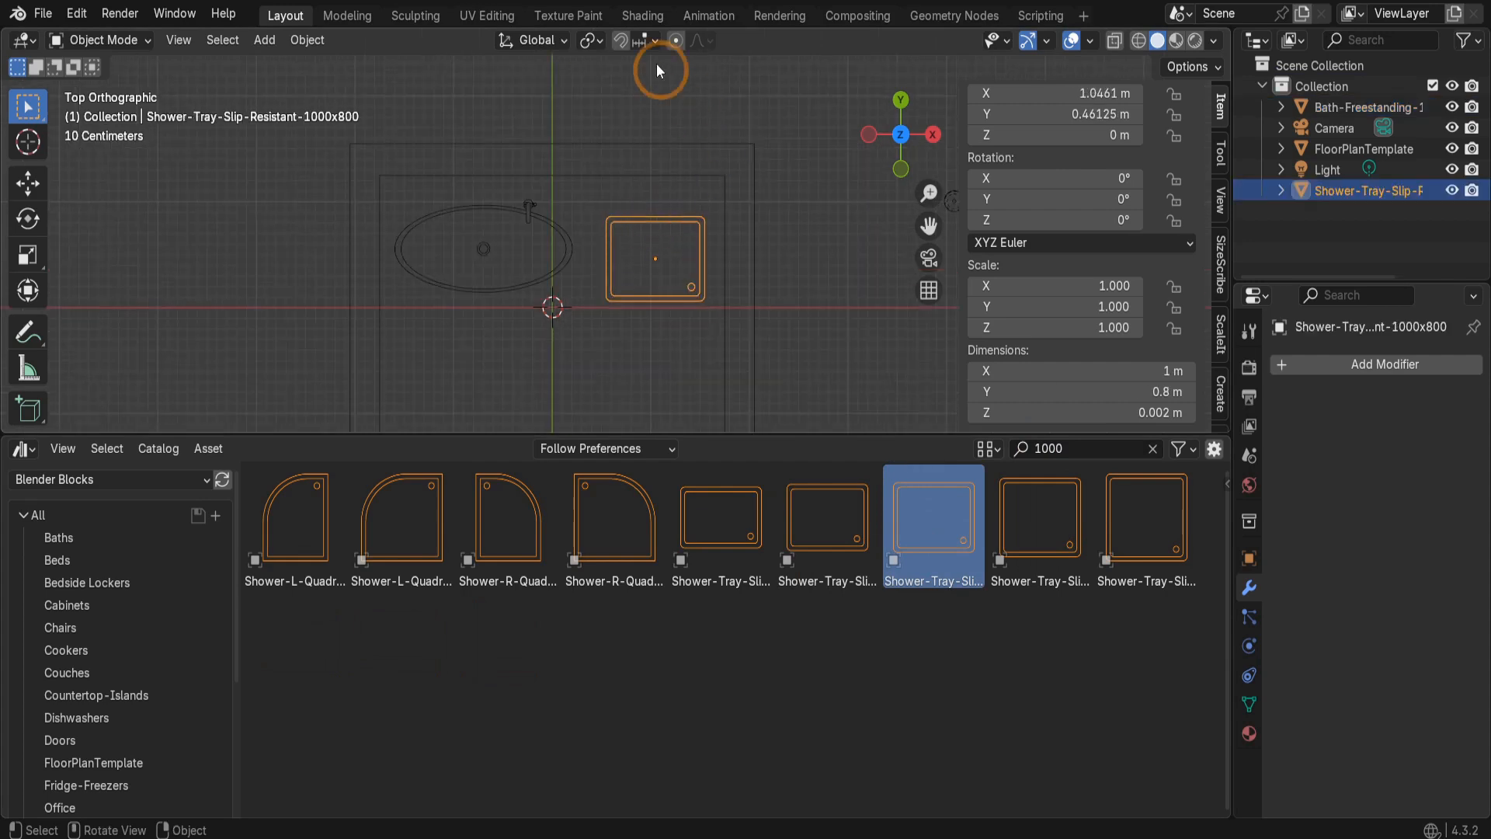
pyautogui.click(644, 40)
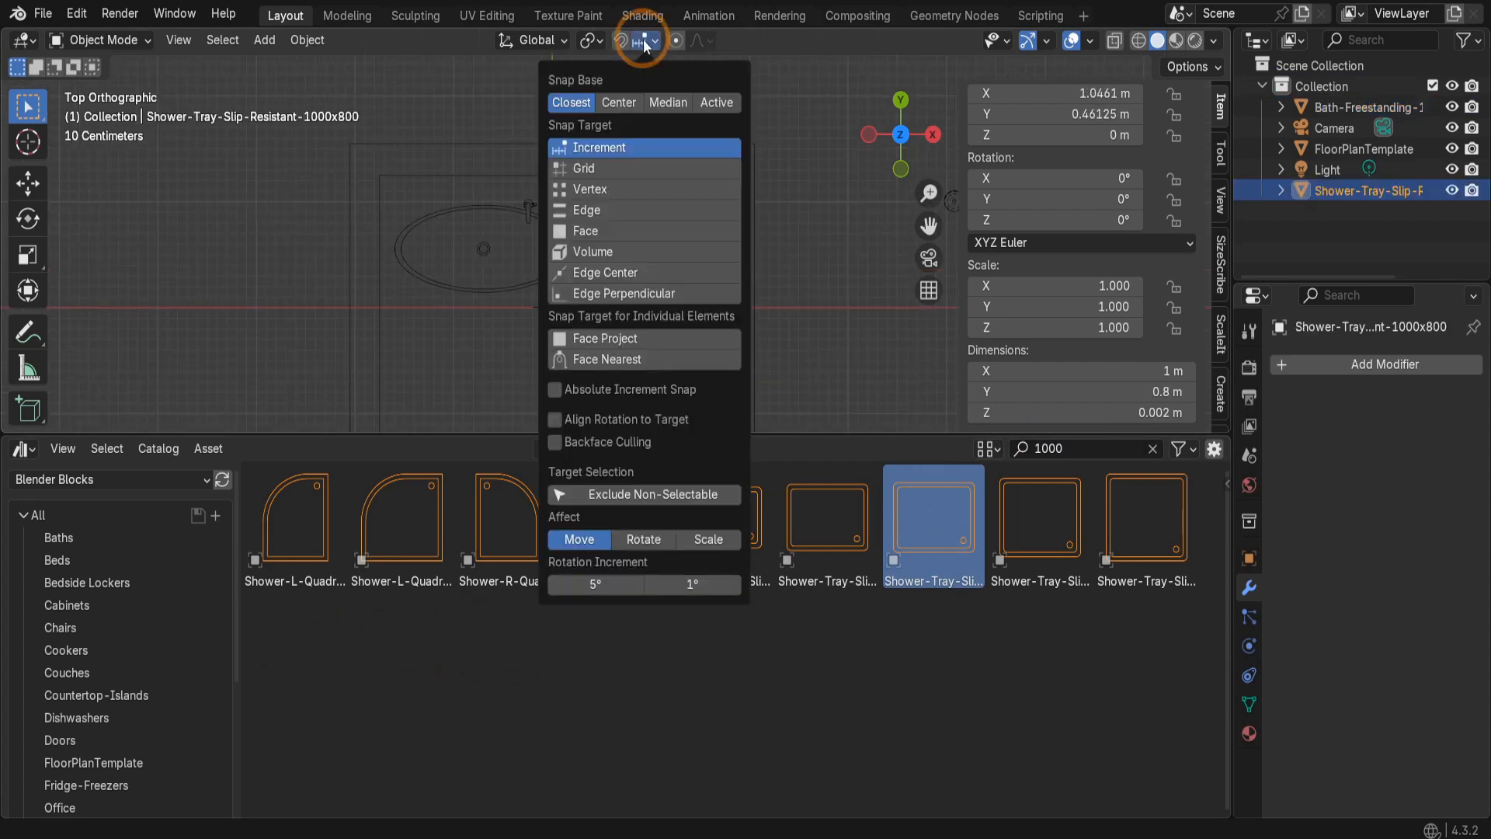
pyautogui.click(581, 190)
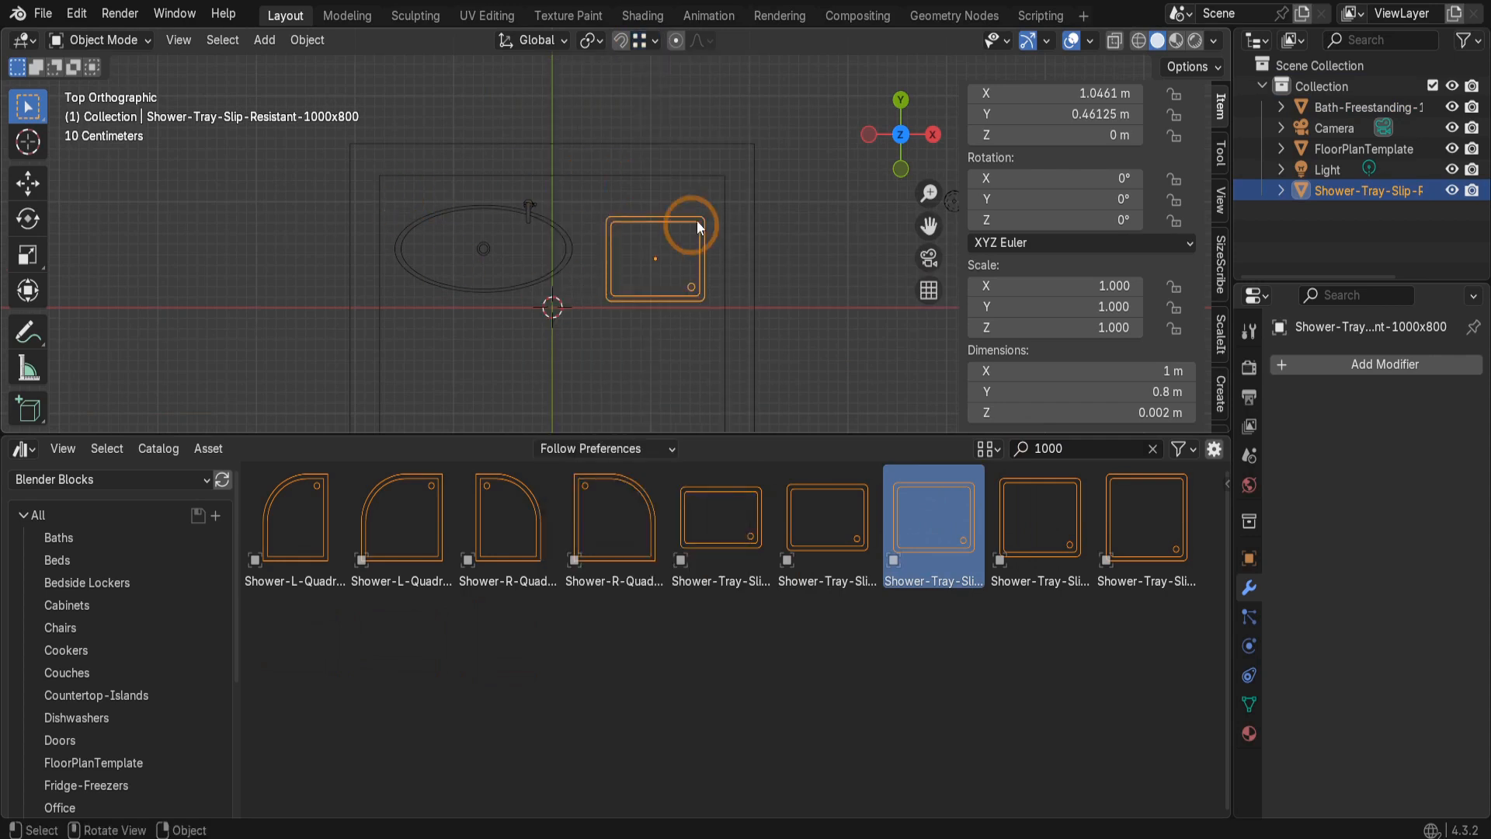
pyautogui.scroll(6, 714, 183)
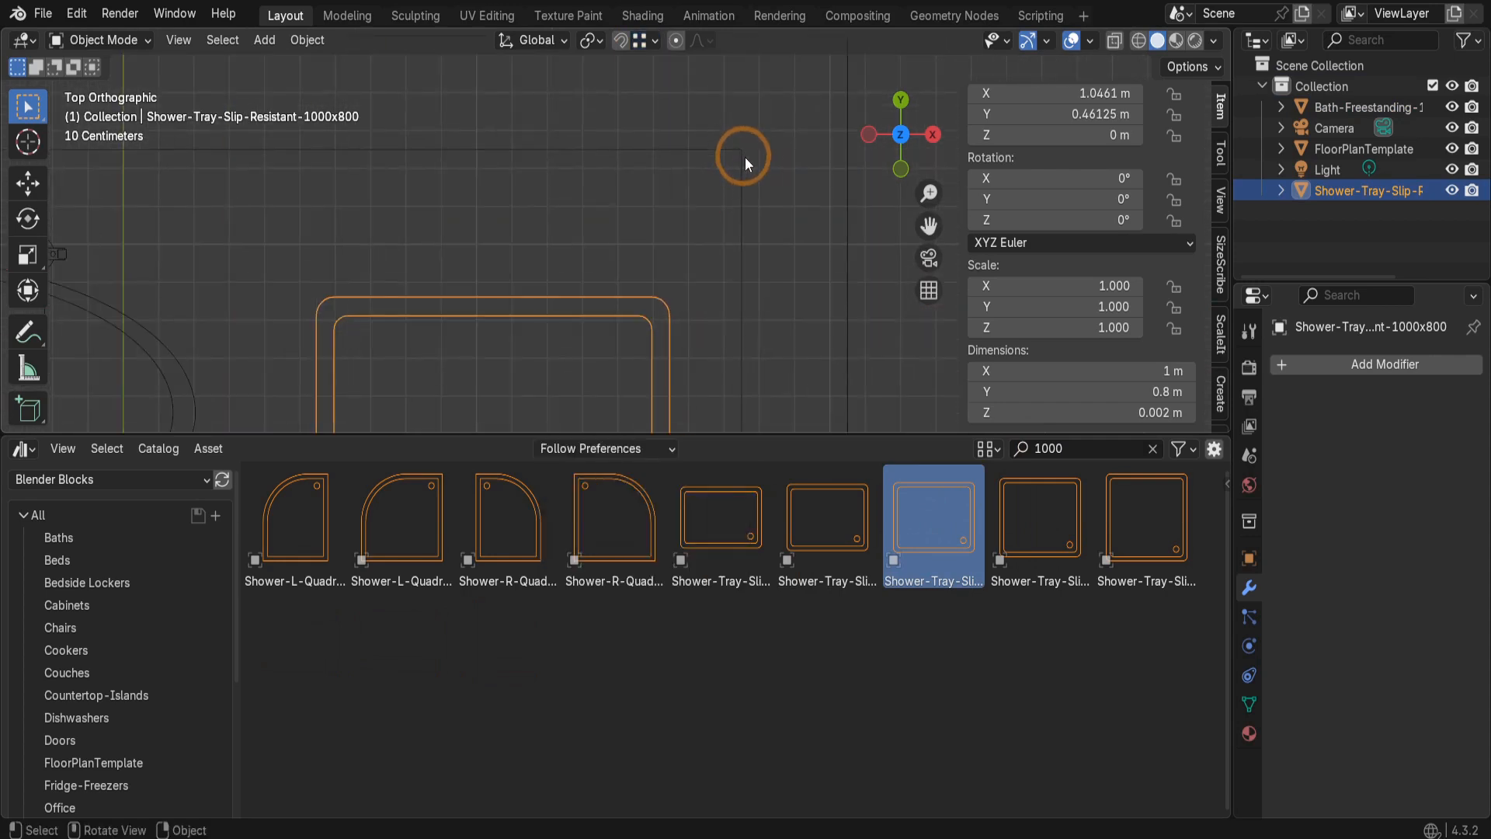
pyautogui.press('g')
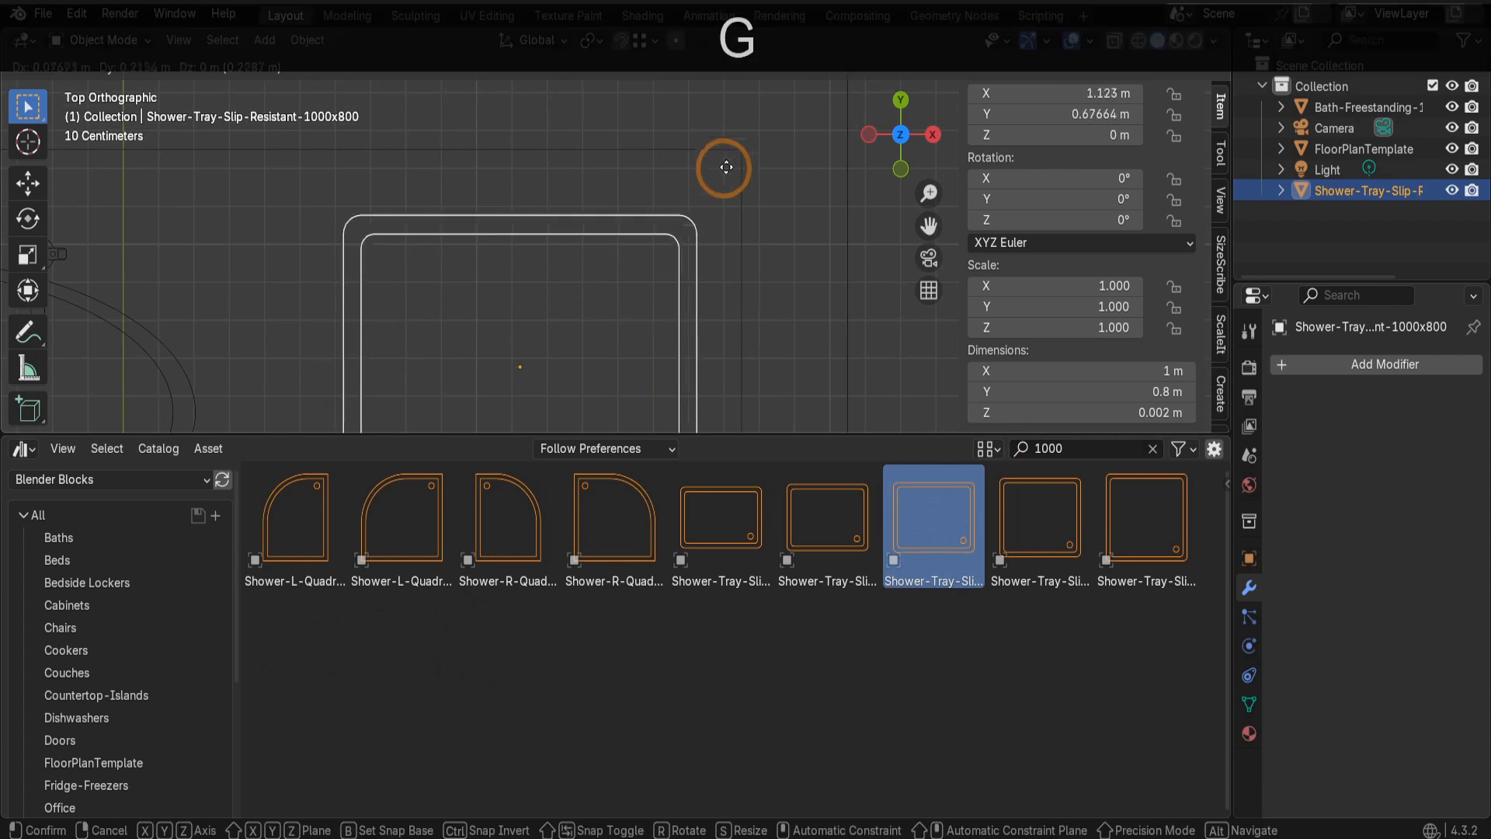
pyautogui.press('ctrl')
pyautogui.click(735, 159)
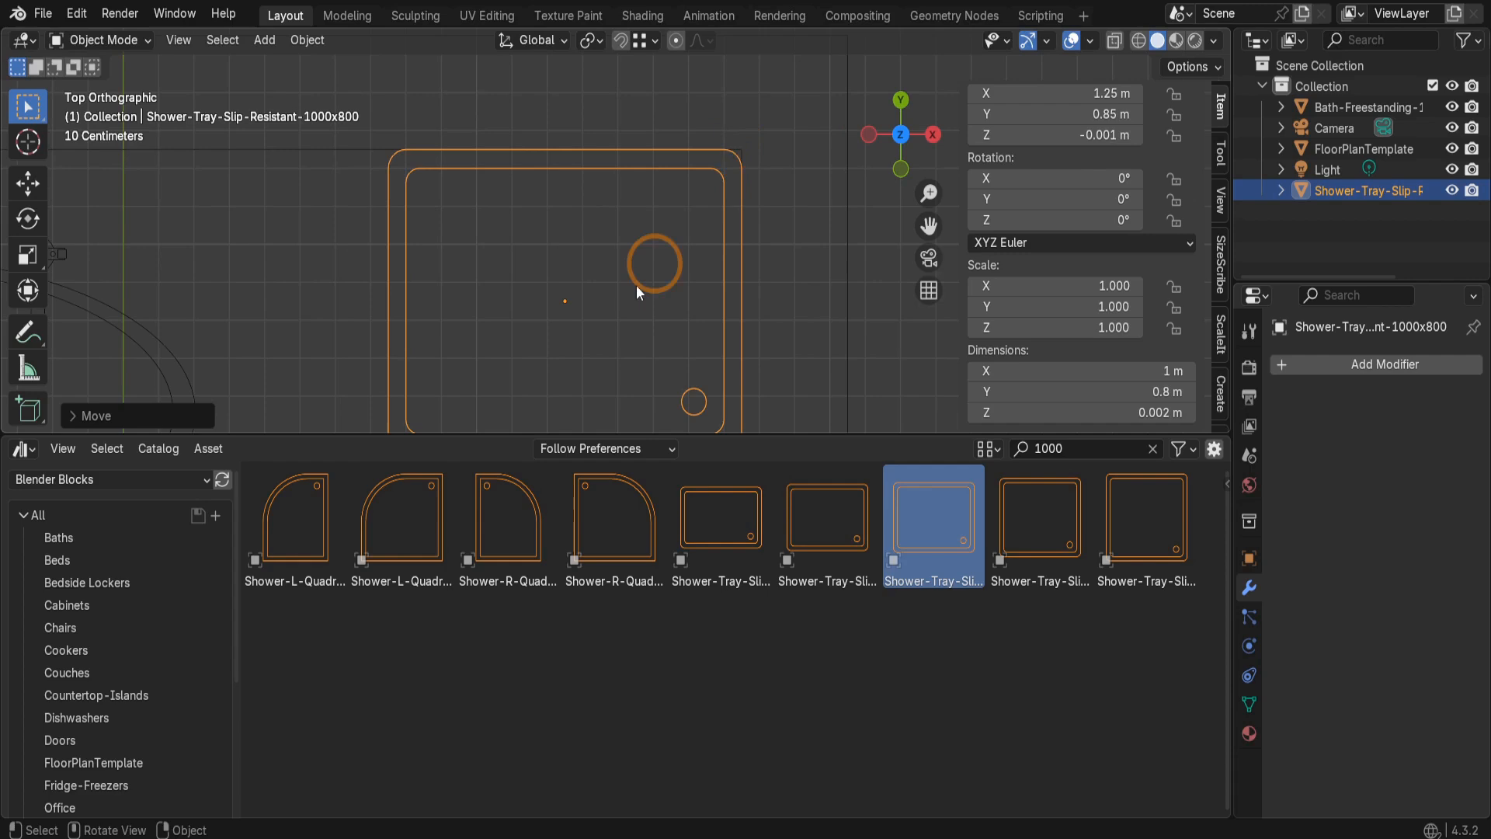
# - Show the Toilets catalog without the search filter and place the Toilet-DShapeSeat-625x395 asset inside the room, below the shower tray
pyautogui.scroll(-5, 174, 627)
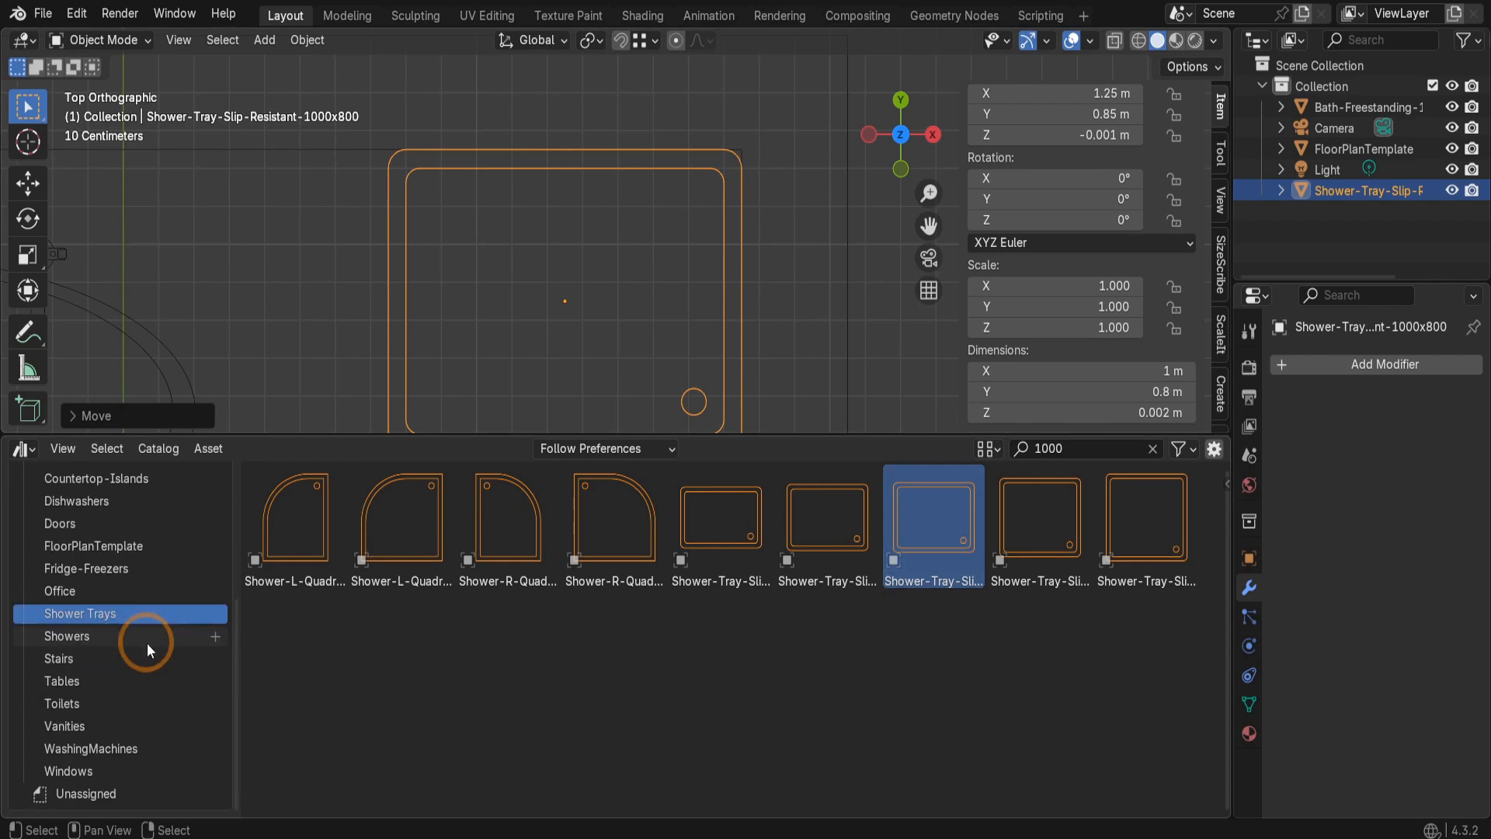
pyautogui.click(73, 703)
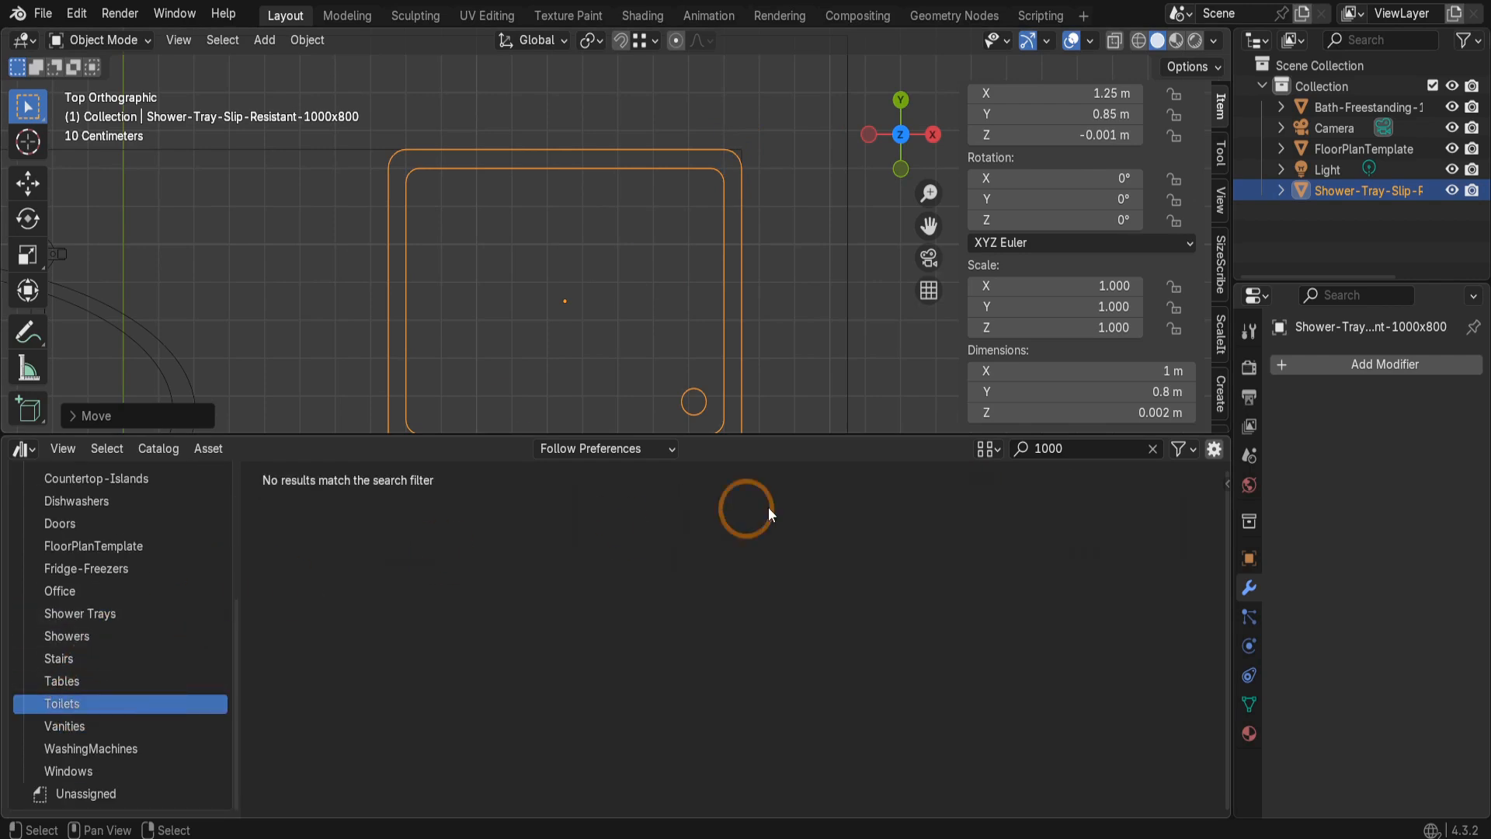
pyautogui.click(1152, 449)
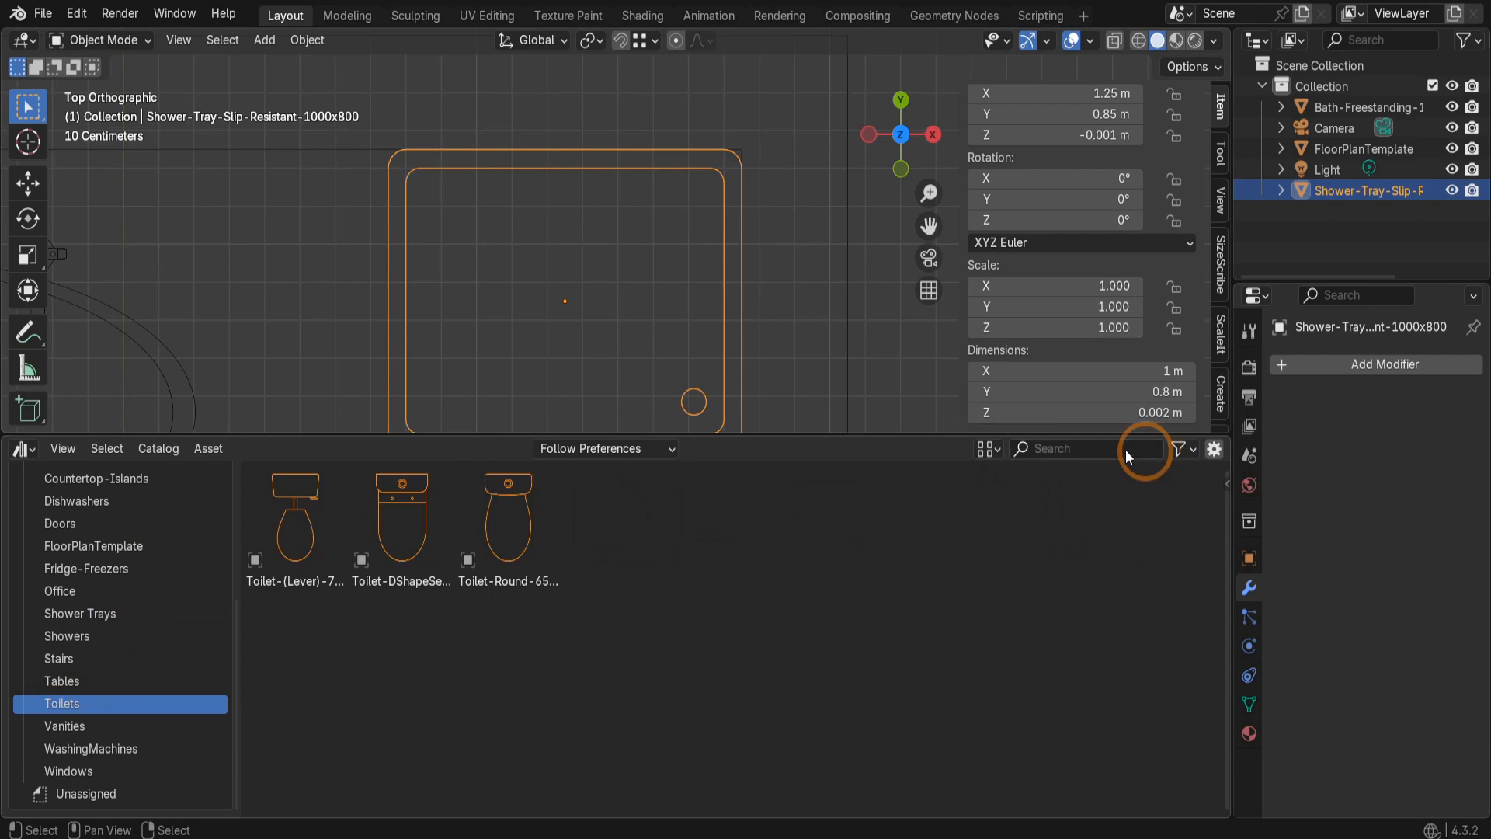
pyautogui.scroll(-3, 542, 204)
pyautogui.scroll(-4, 544, 204)
pyautogui.scroll(-3, 587, 204)
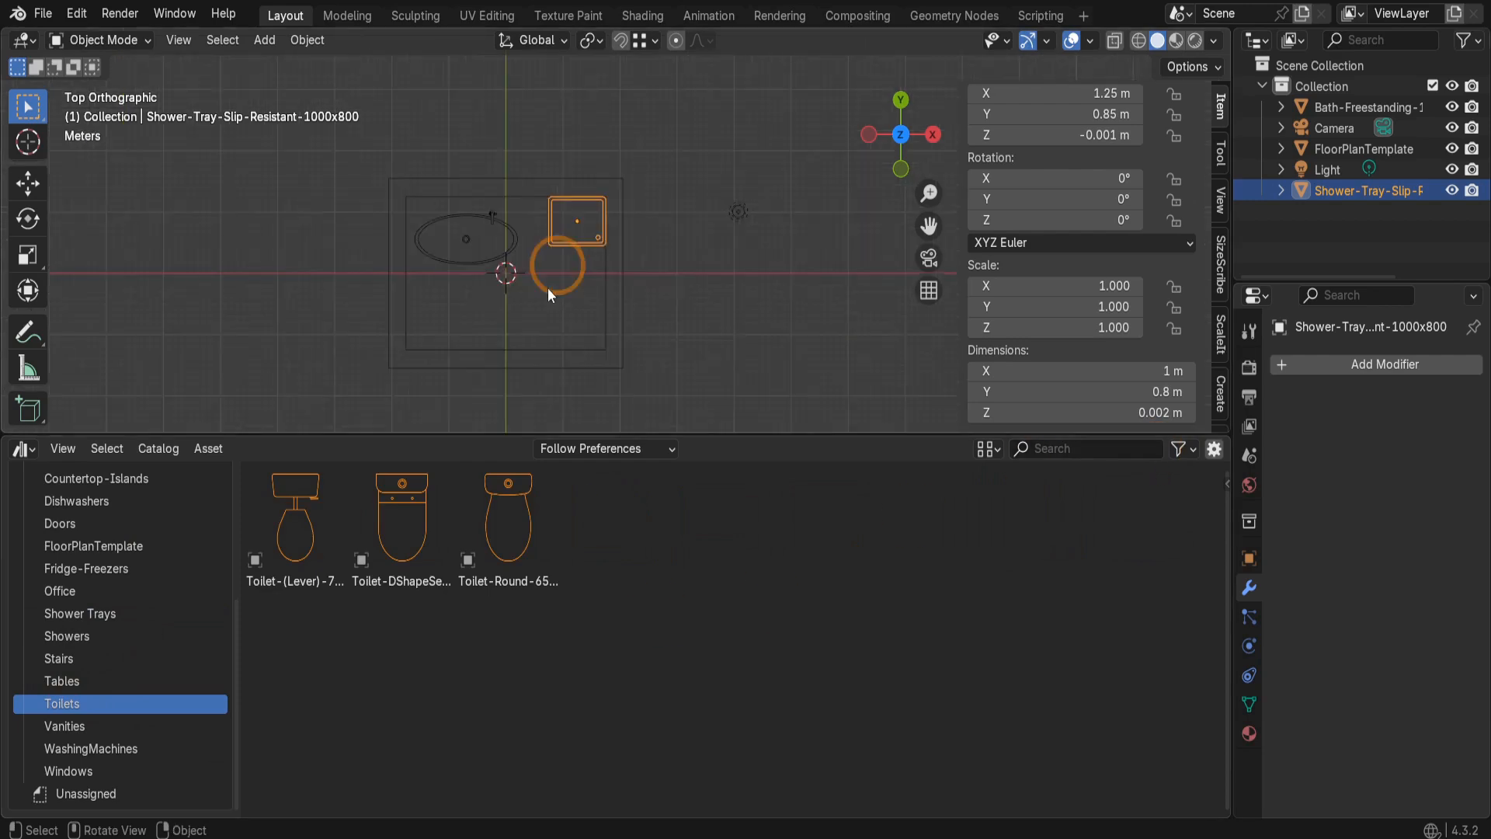
pyautogui.moveTo(407, 509); pyautogui.dragTo(553, 307)
pyautogui.scroll(2, 552, 308)
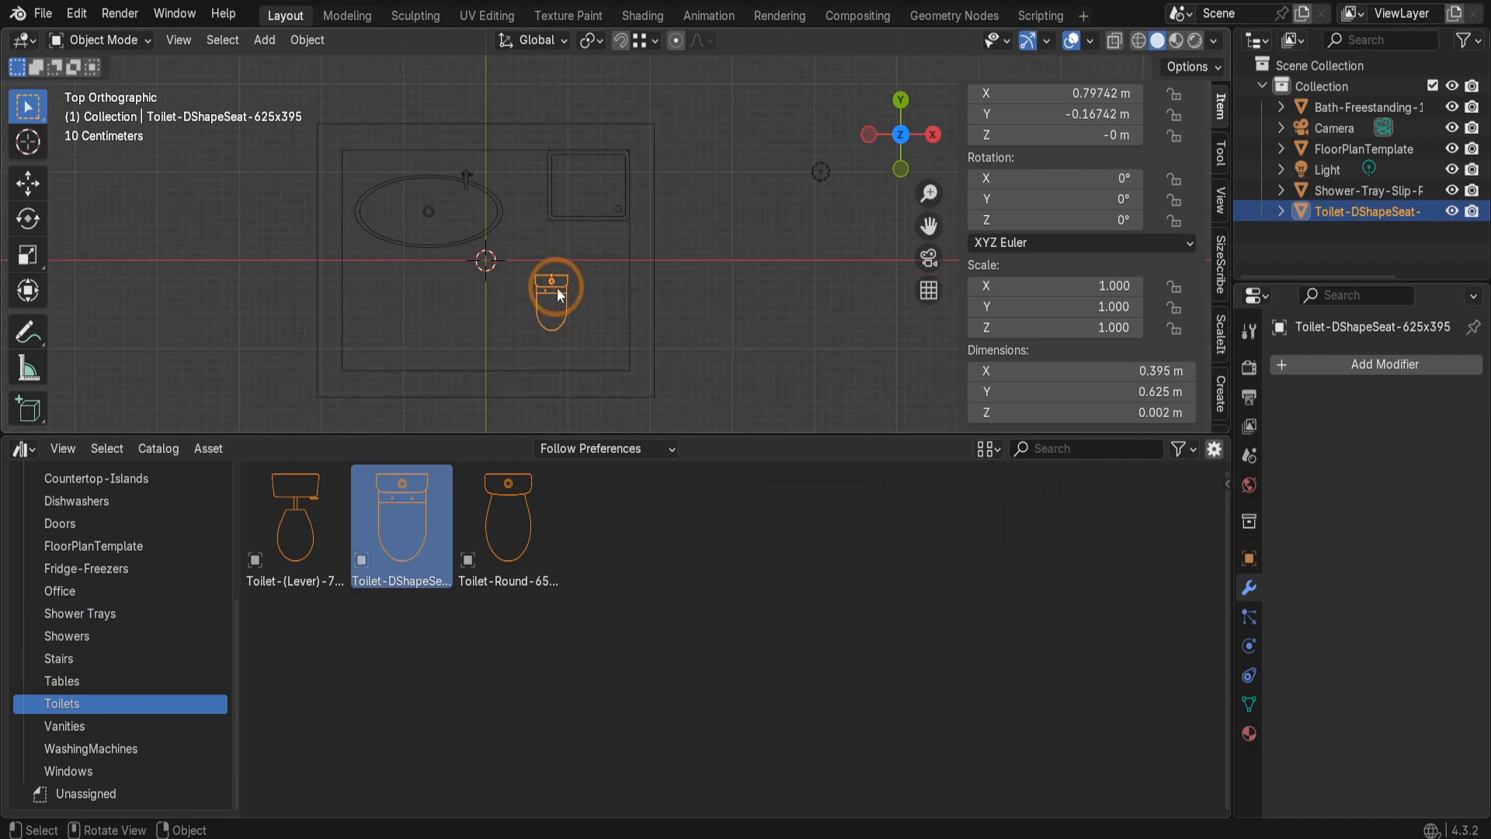
# - Set the toilet's Z rotation to 180°
pyautogui.moveTo(1026, 218); pyautogui.dragTo(1141, 220)
pyautogui.click(1020, 219)
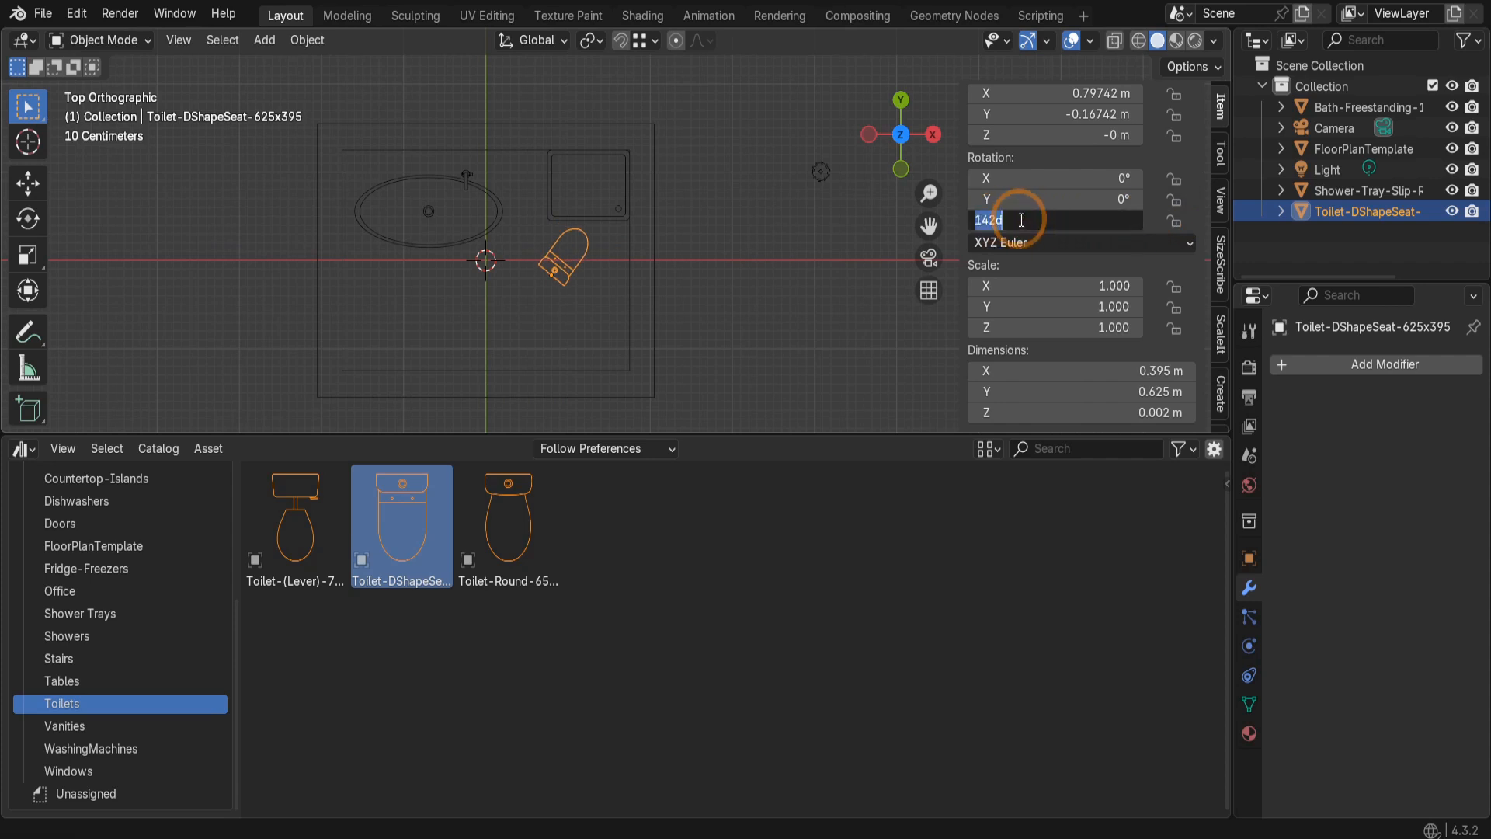
pyautogui.write('180')
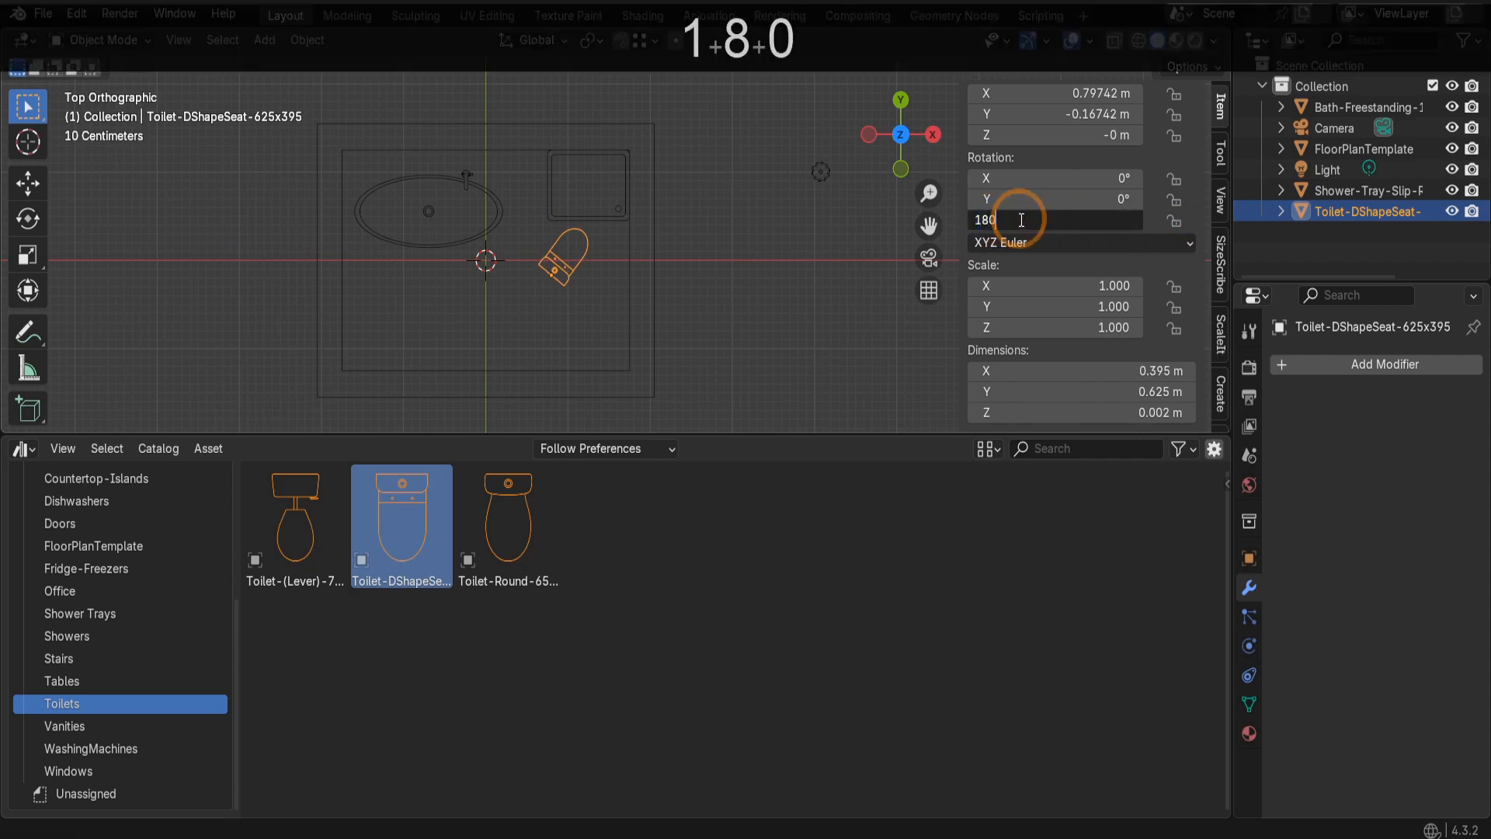
pyautogui.press('Return')
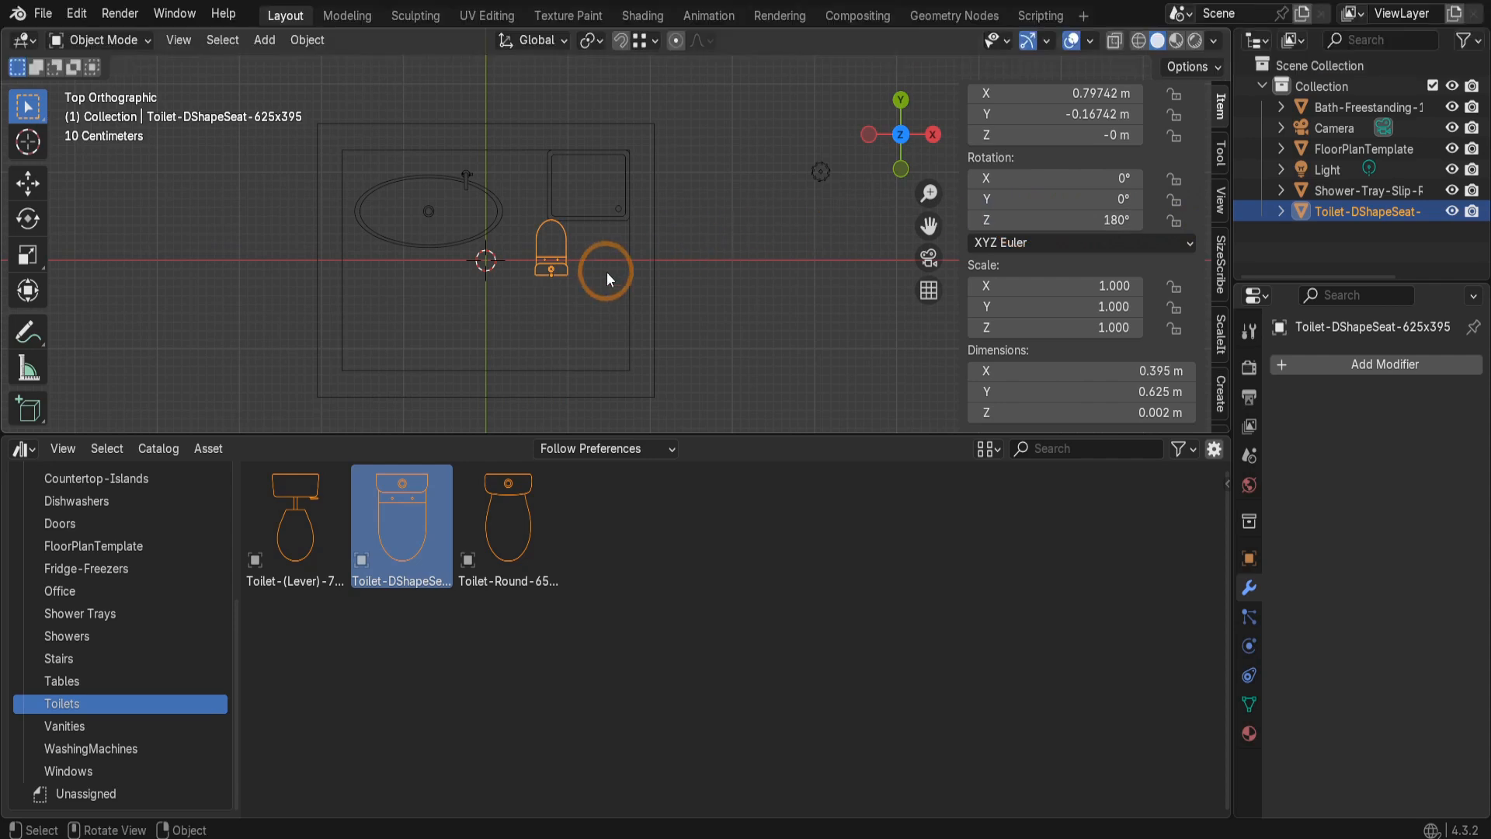
# - Rotate the toilet by a further 180° about the Z axis, two times in a row
pyautogui.press('r')
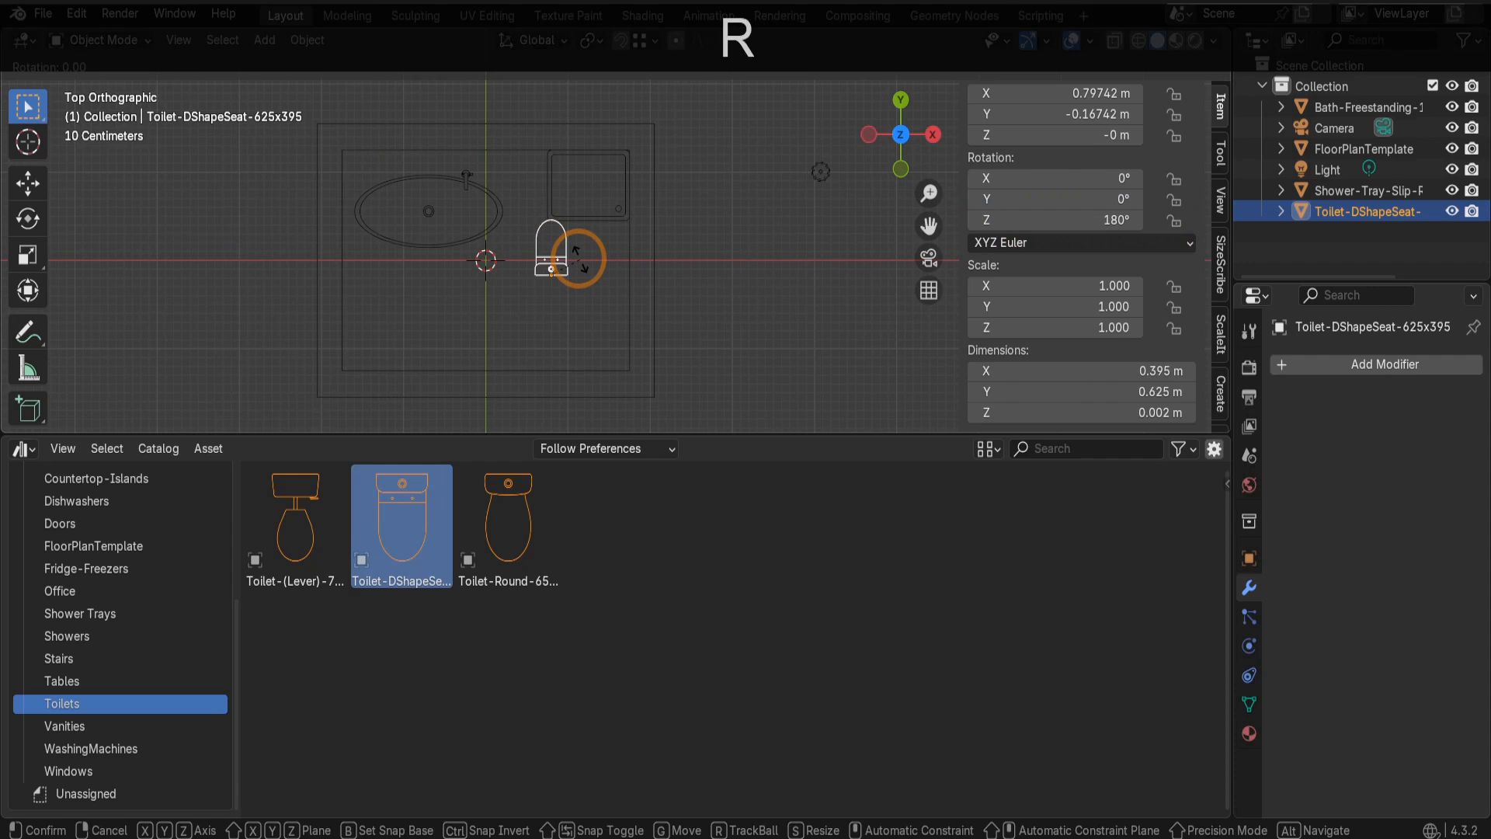
pyautogui.press('z')
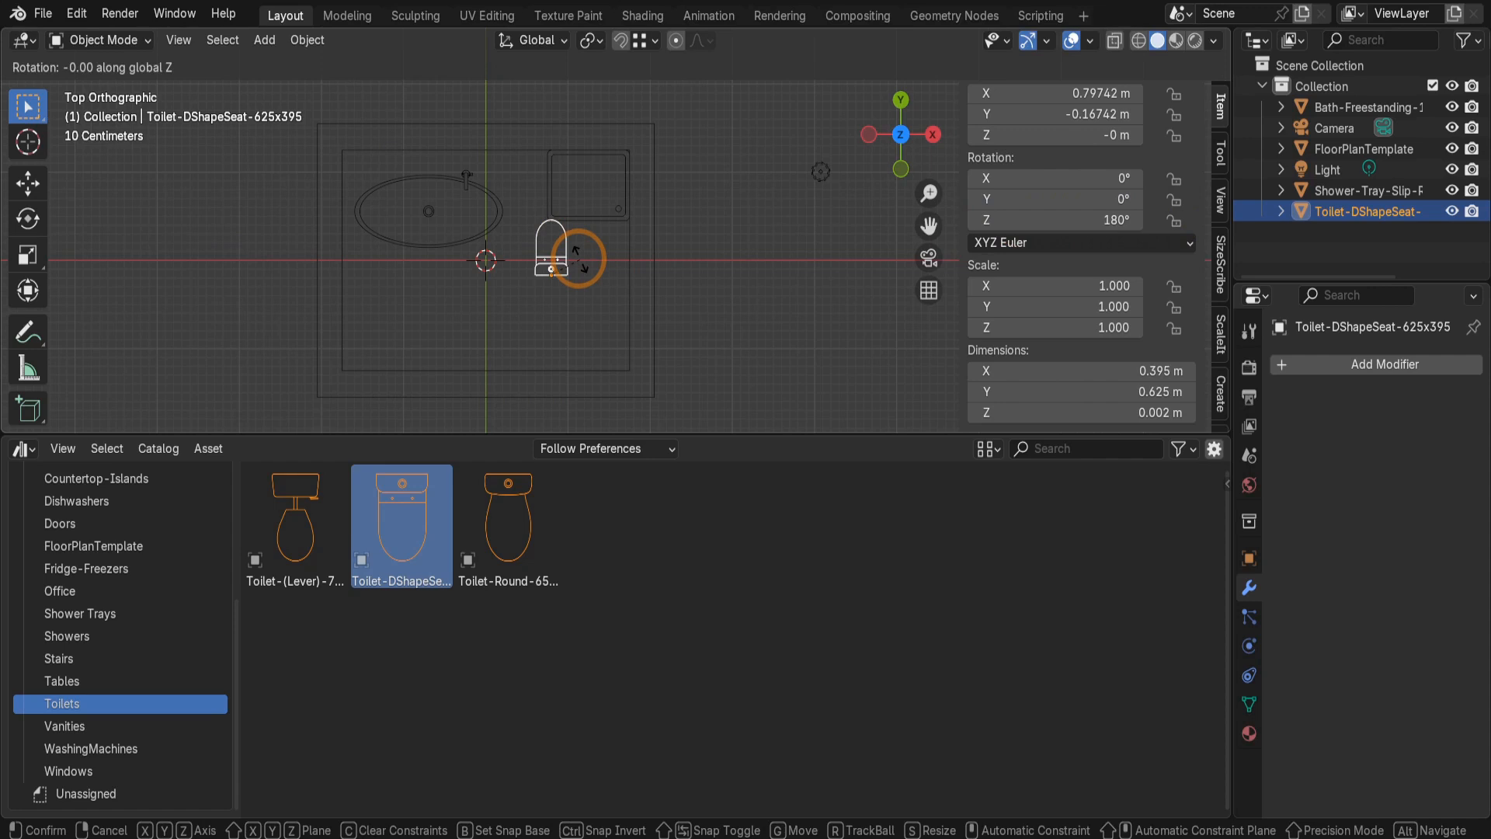
pyautogui.write('180')
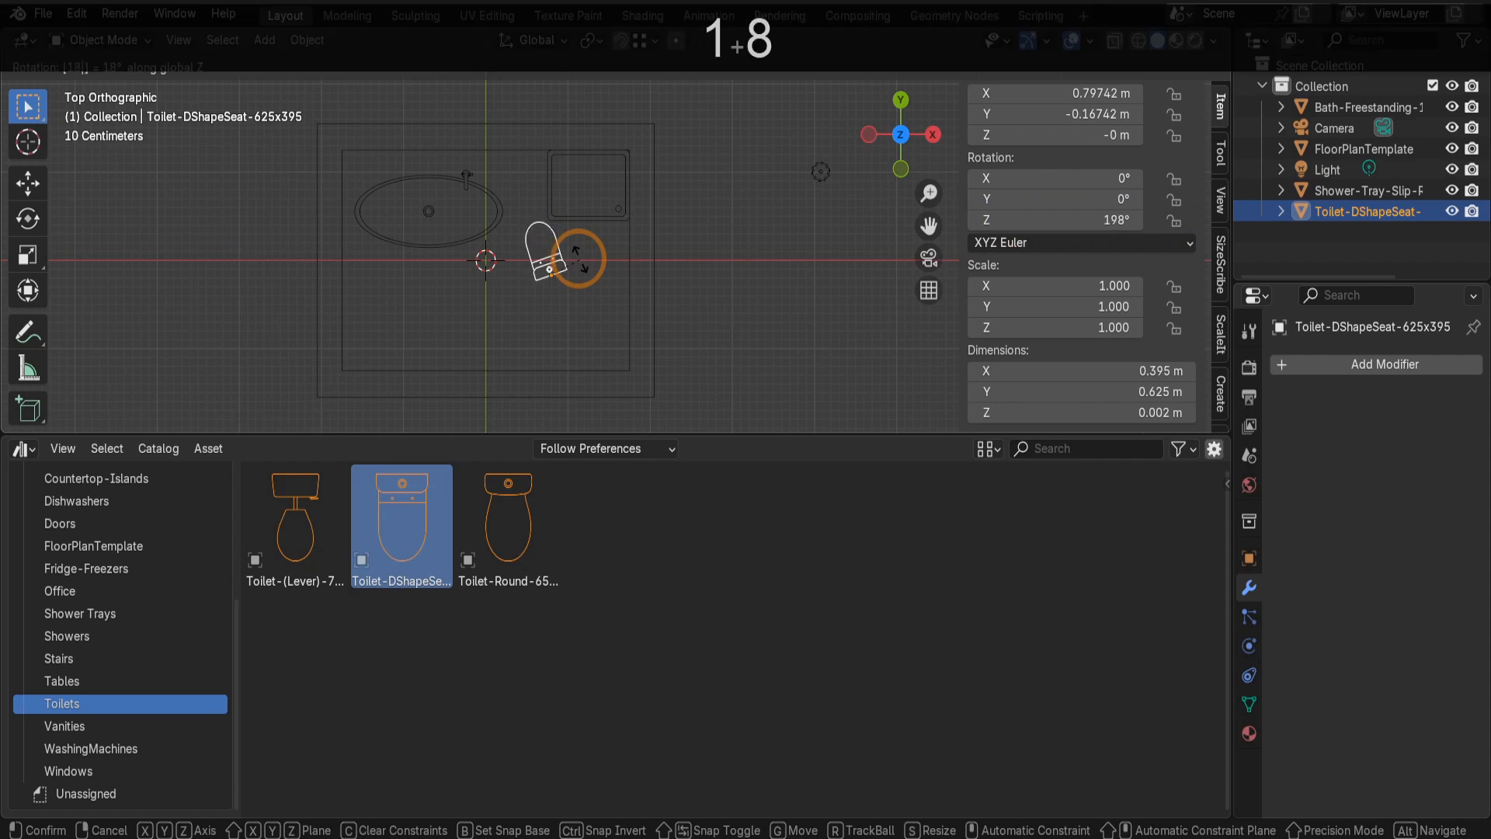
pyautogui.press('Return')
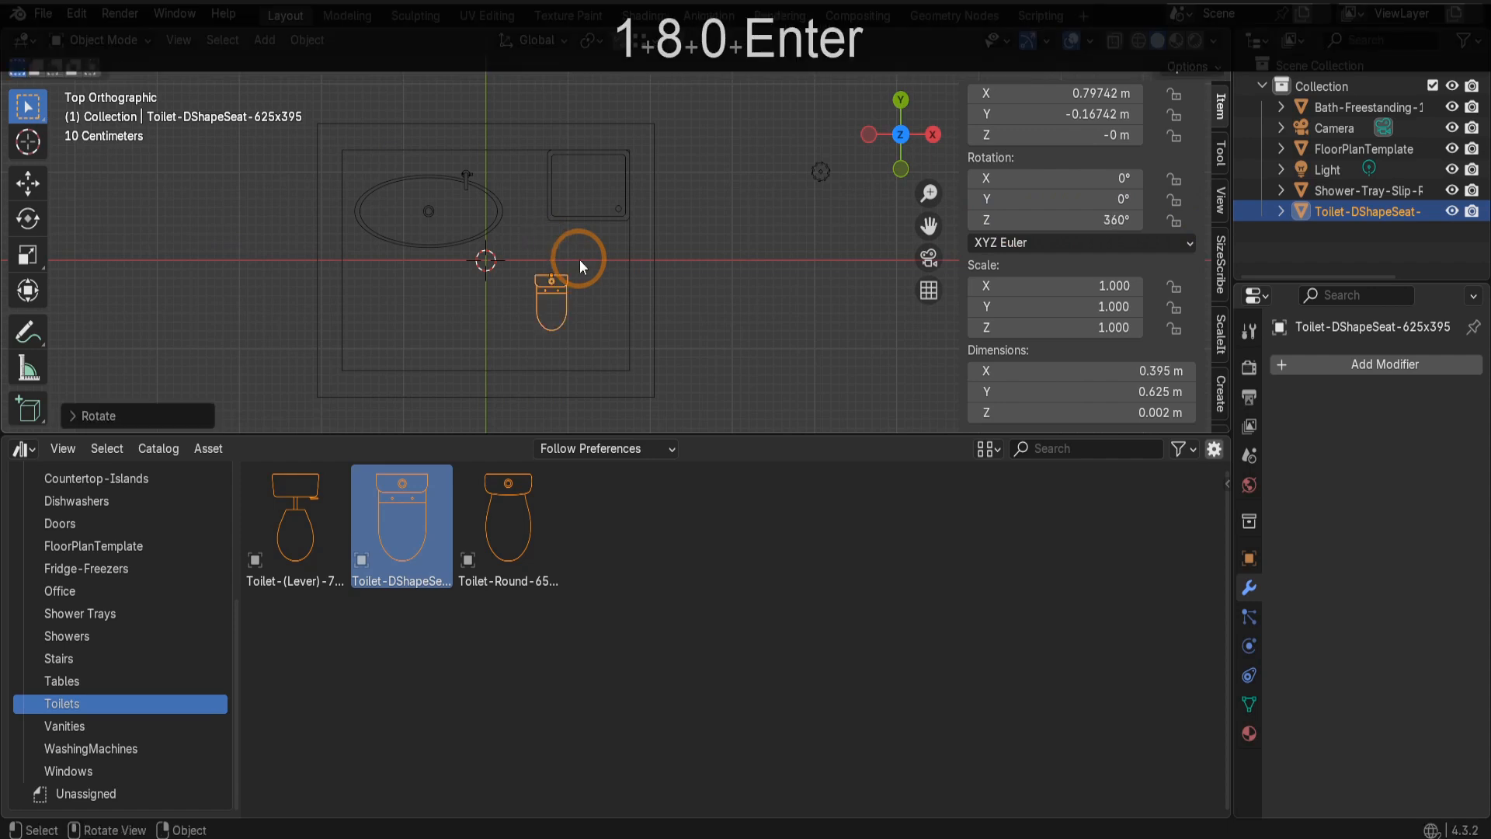
pyautogui.write('rz18')
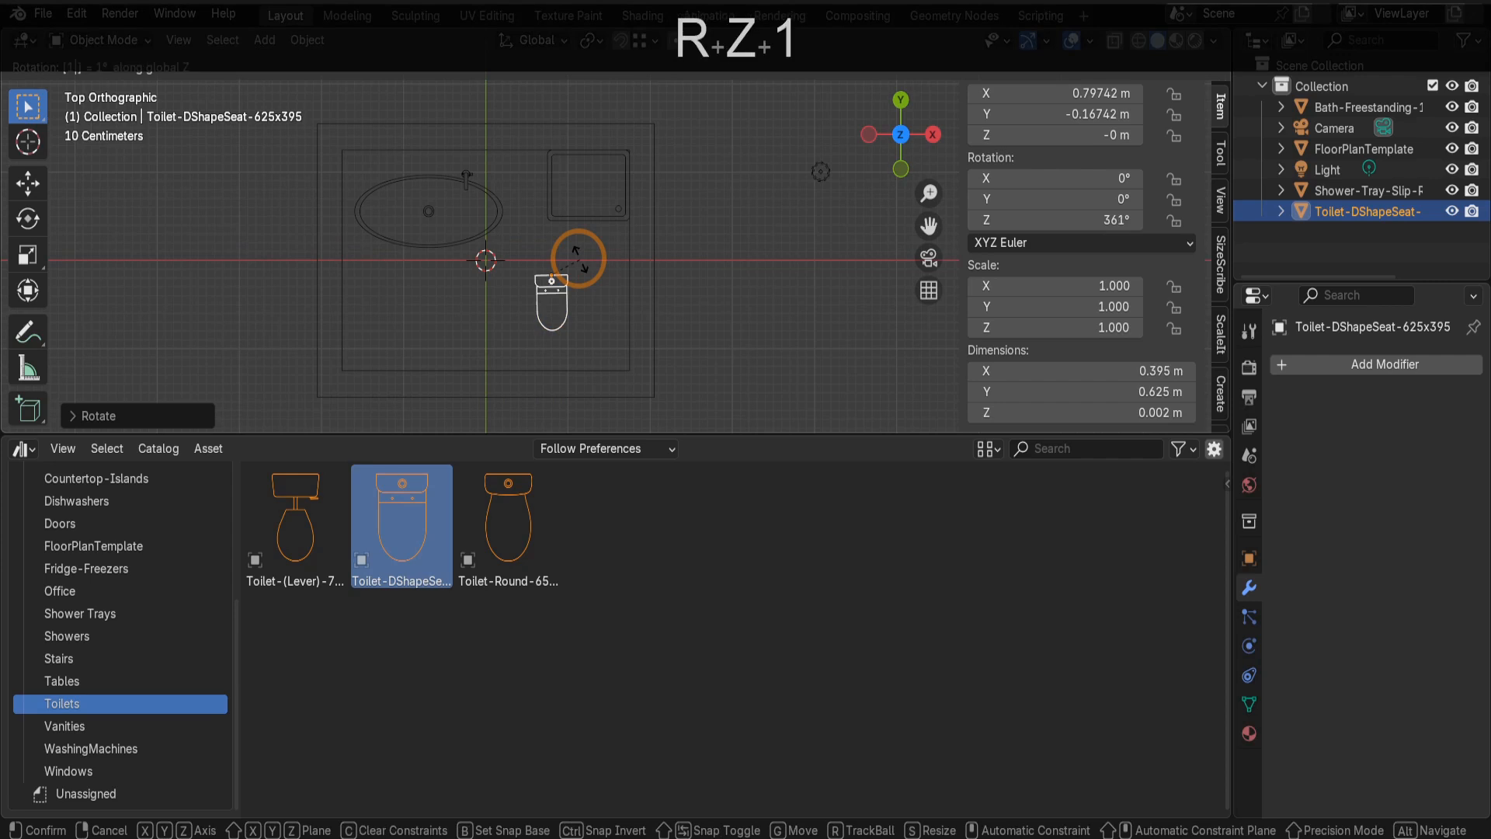
pyautogui.write('00')
pyautogui.press('BackSpace')
pyautogui.press('Return')
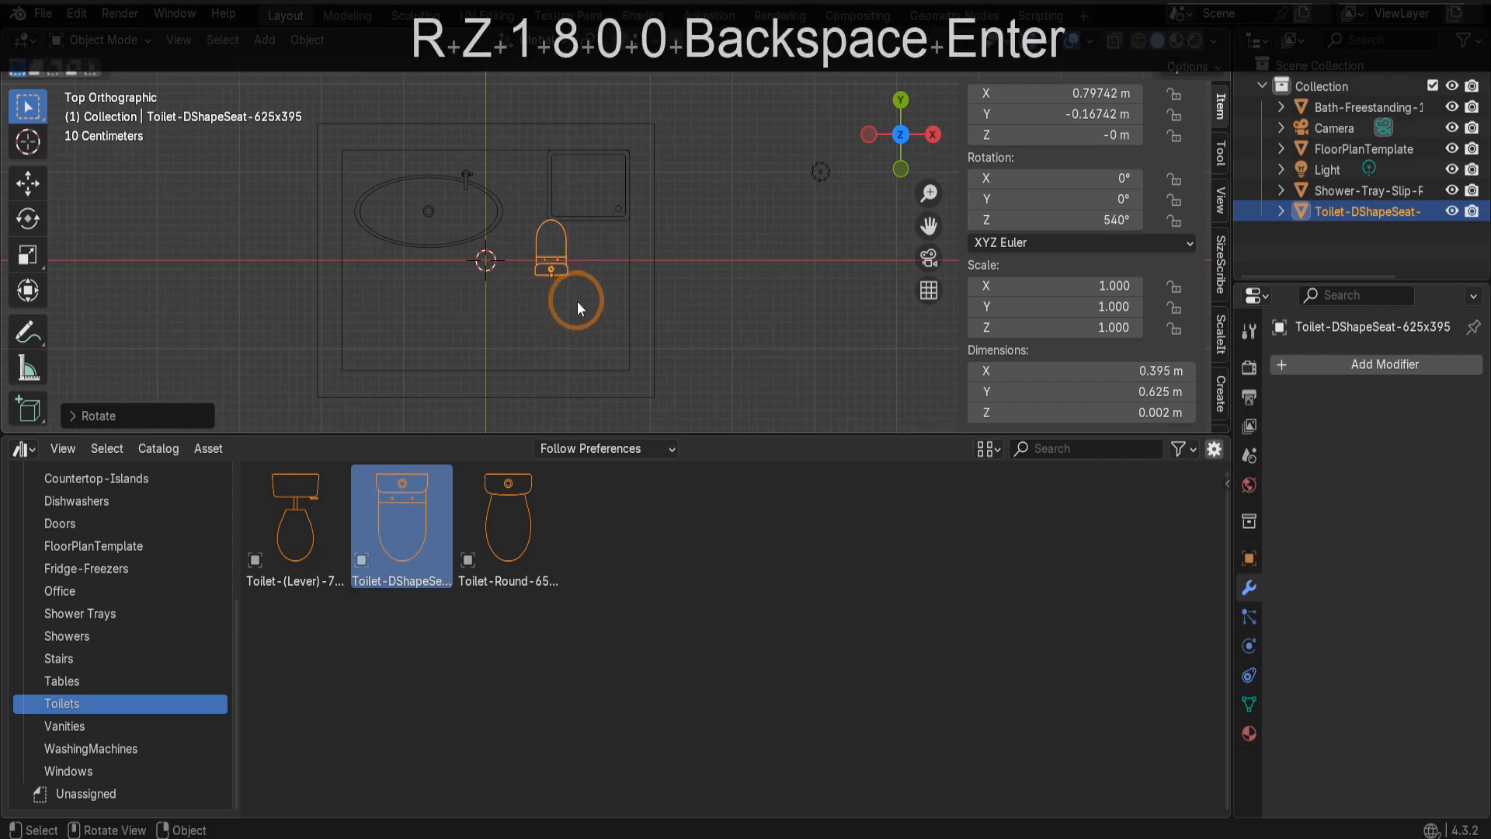
# - Snap the toilet along Y against the room's lower wall and slide it right along X to about 1.35 m
pyautogui.press('g')
pyautogui.press('y')
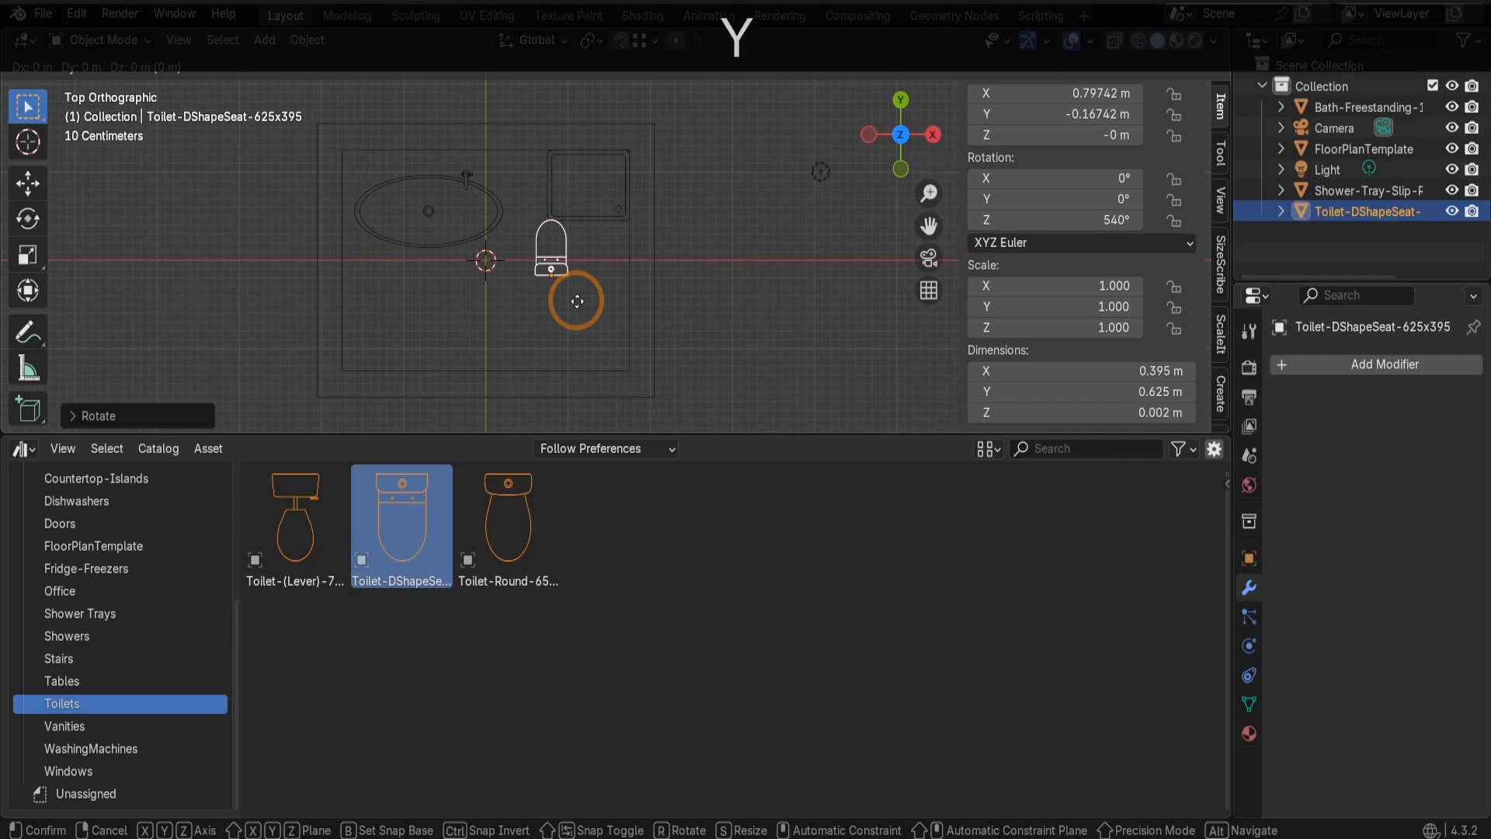
pyautogui.press('ctrl')
pyautogui.click(621, 360)
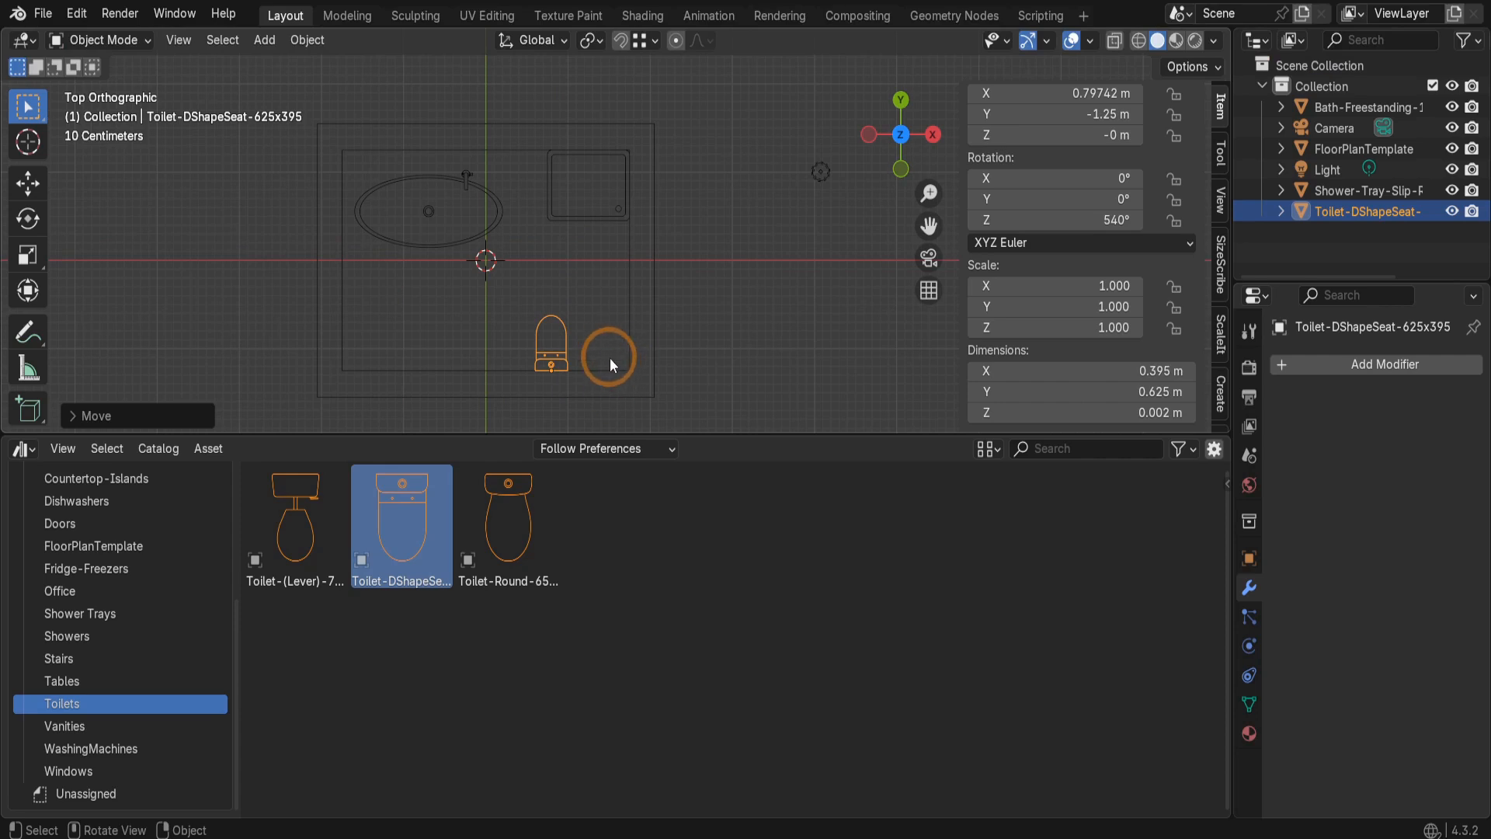
pyautogui.press('g')
pyautogui.press('x')
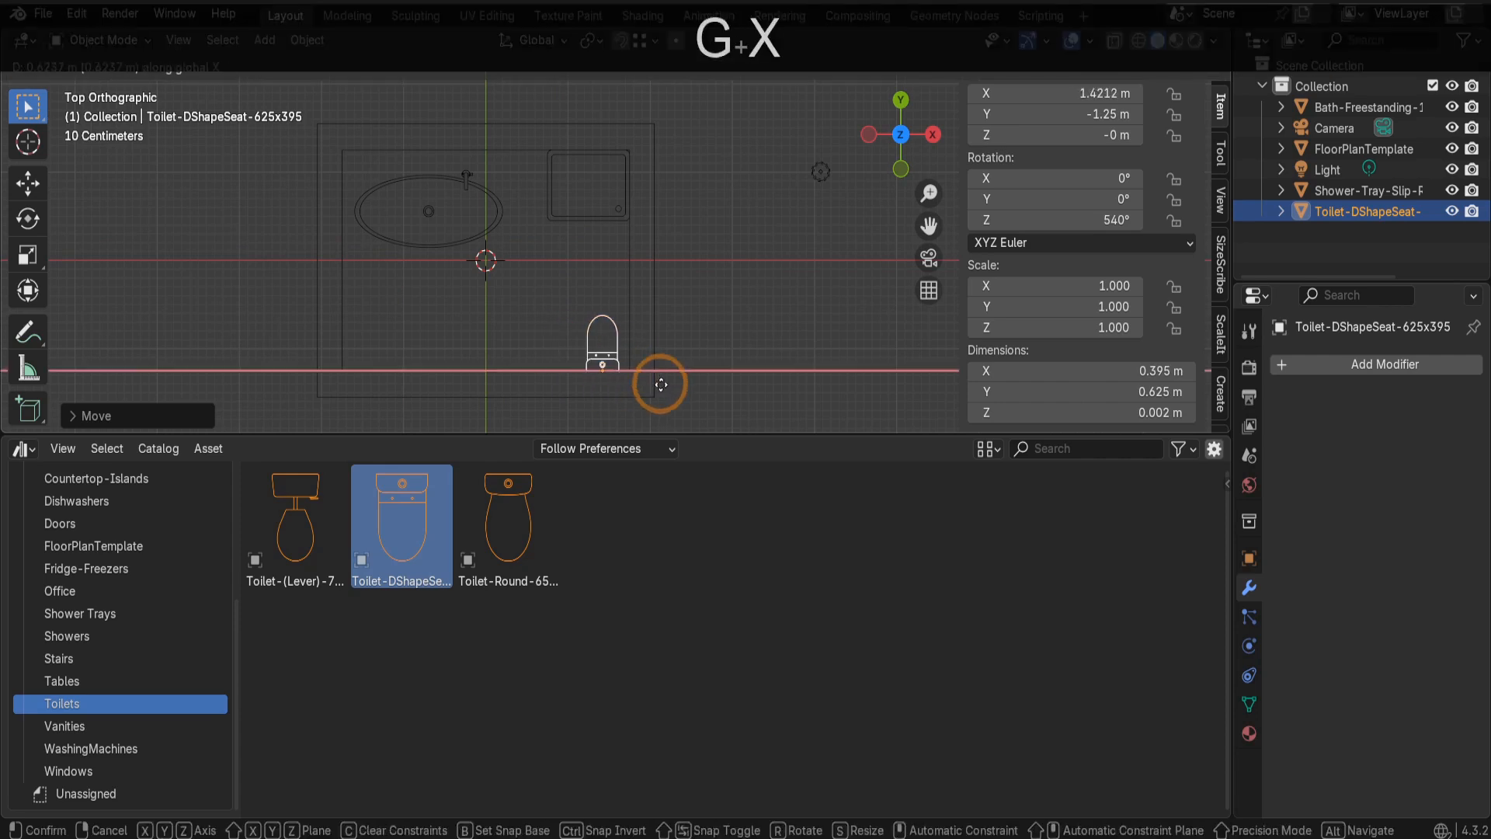
pyautogui.click(654, 385)
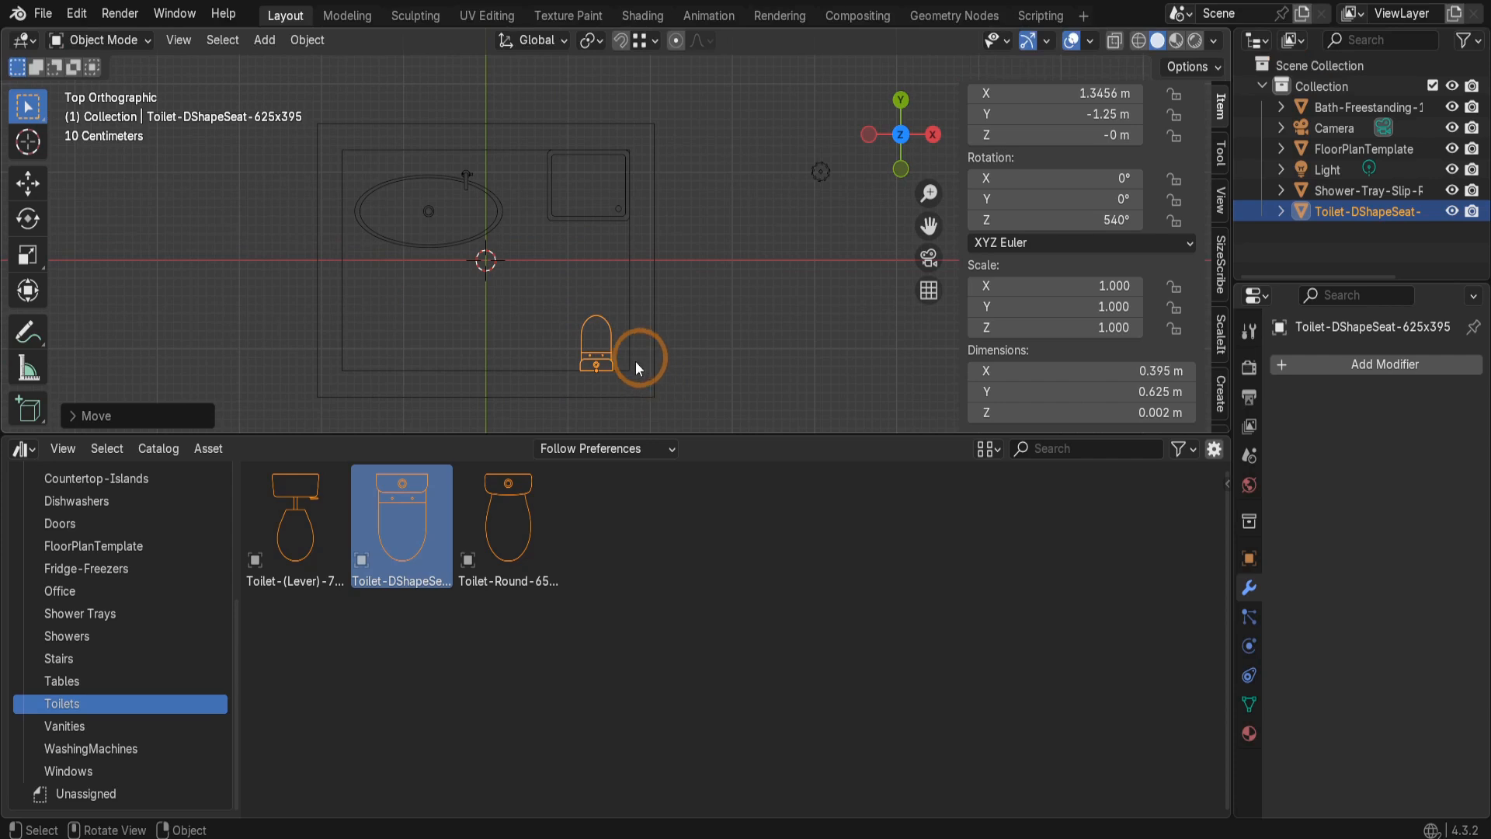
# - Place Vanity-Basin-Wall-Hung-Right-1210x460 from the Vanities catalog in the room below the bath and set its Z rotation to 180°
pyautogui.click(82, 730)
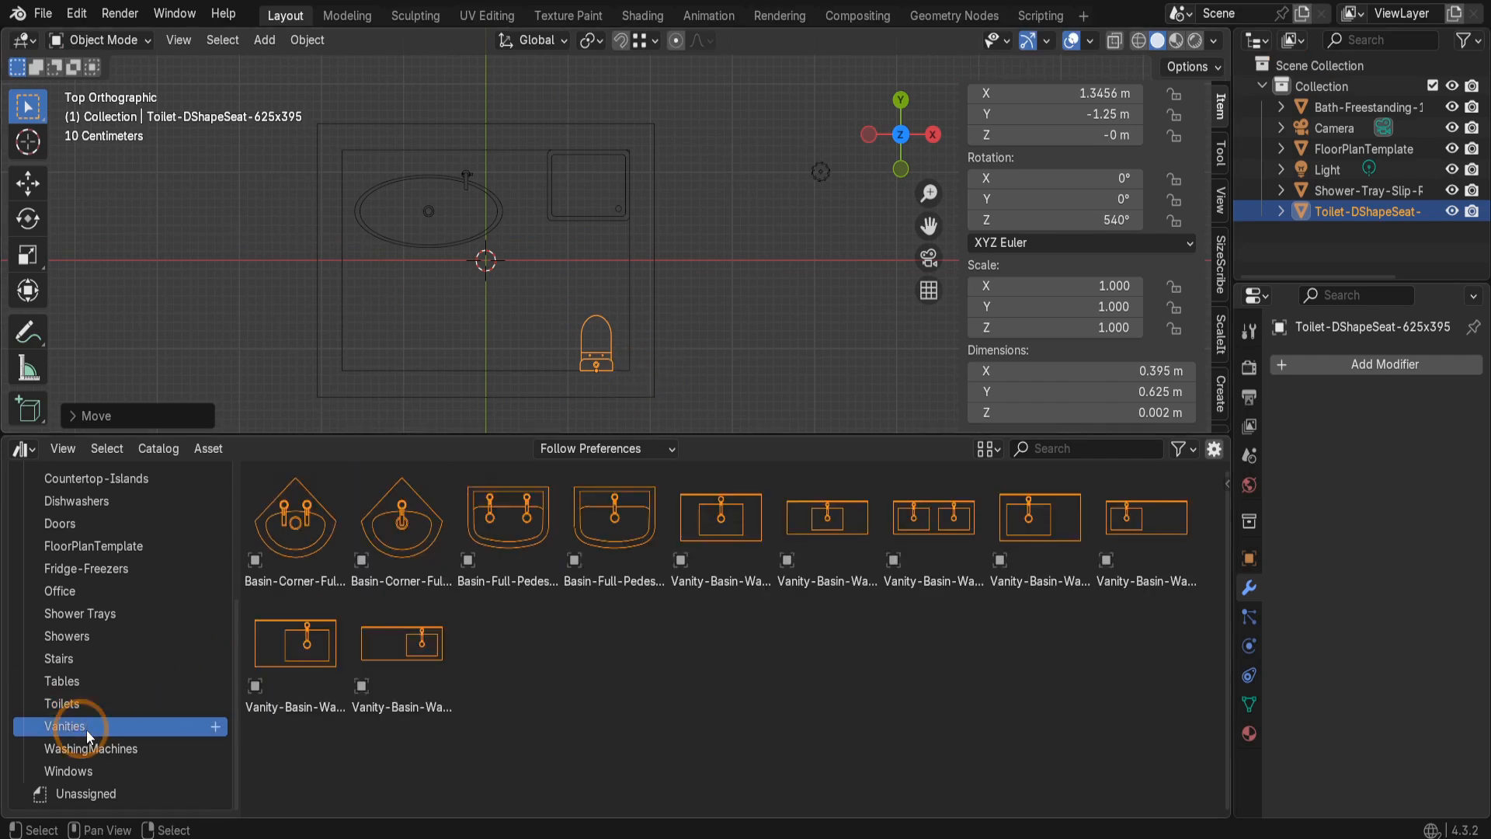
pyautogui.click(408, 649)
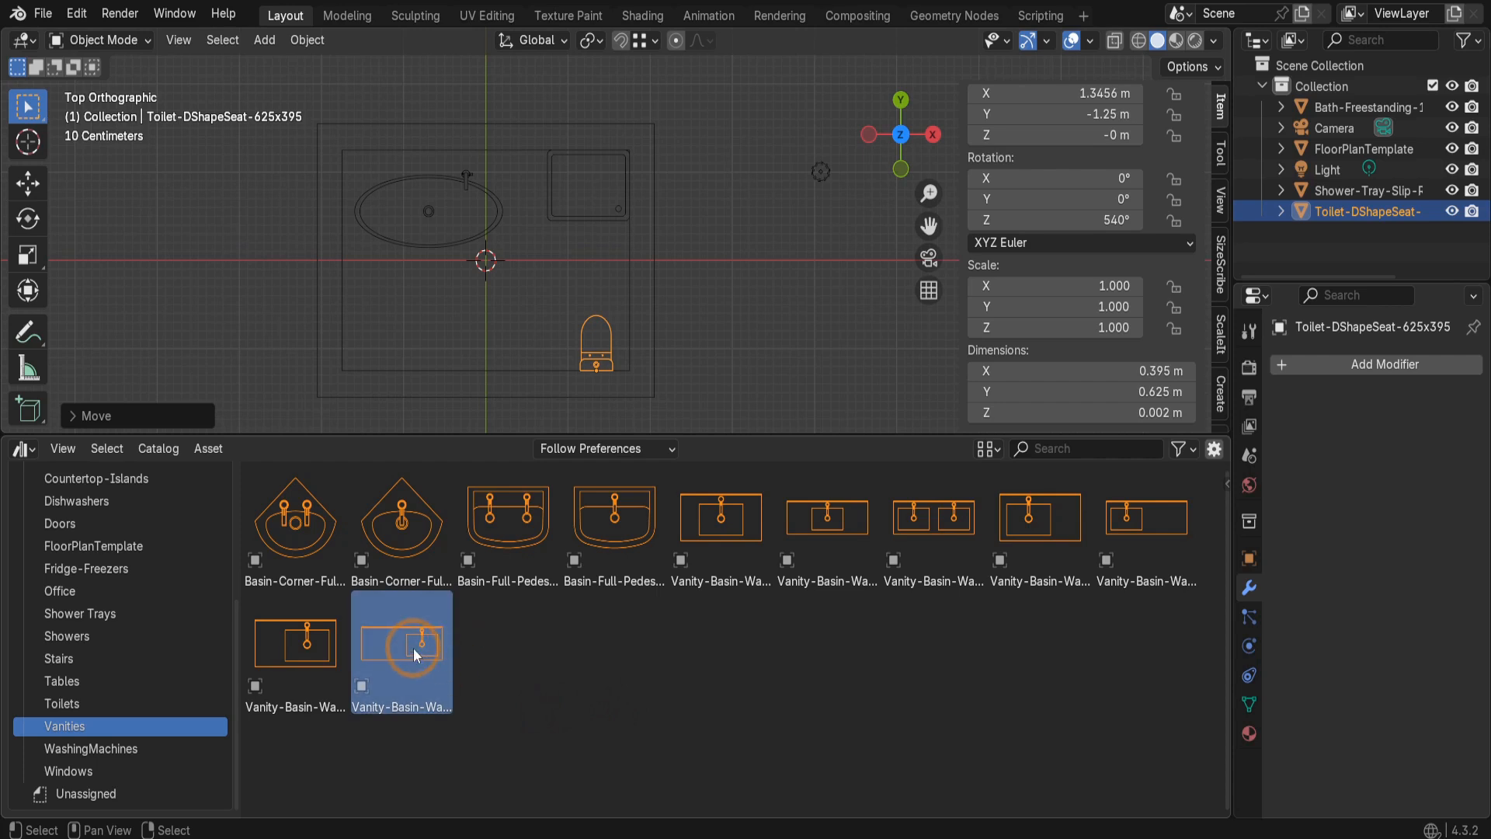
pyautogui.moveTo(413, 648); pyautogui.dragTo(450, 319)
pyautogui.click(1009, 222)
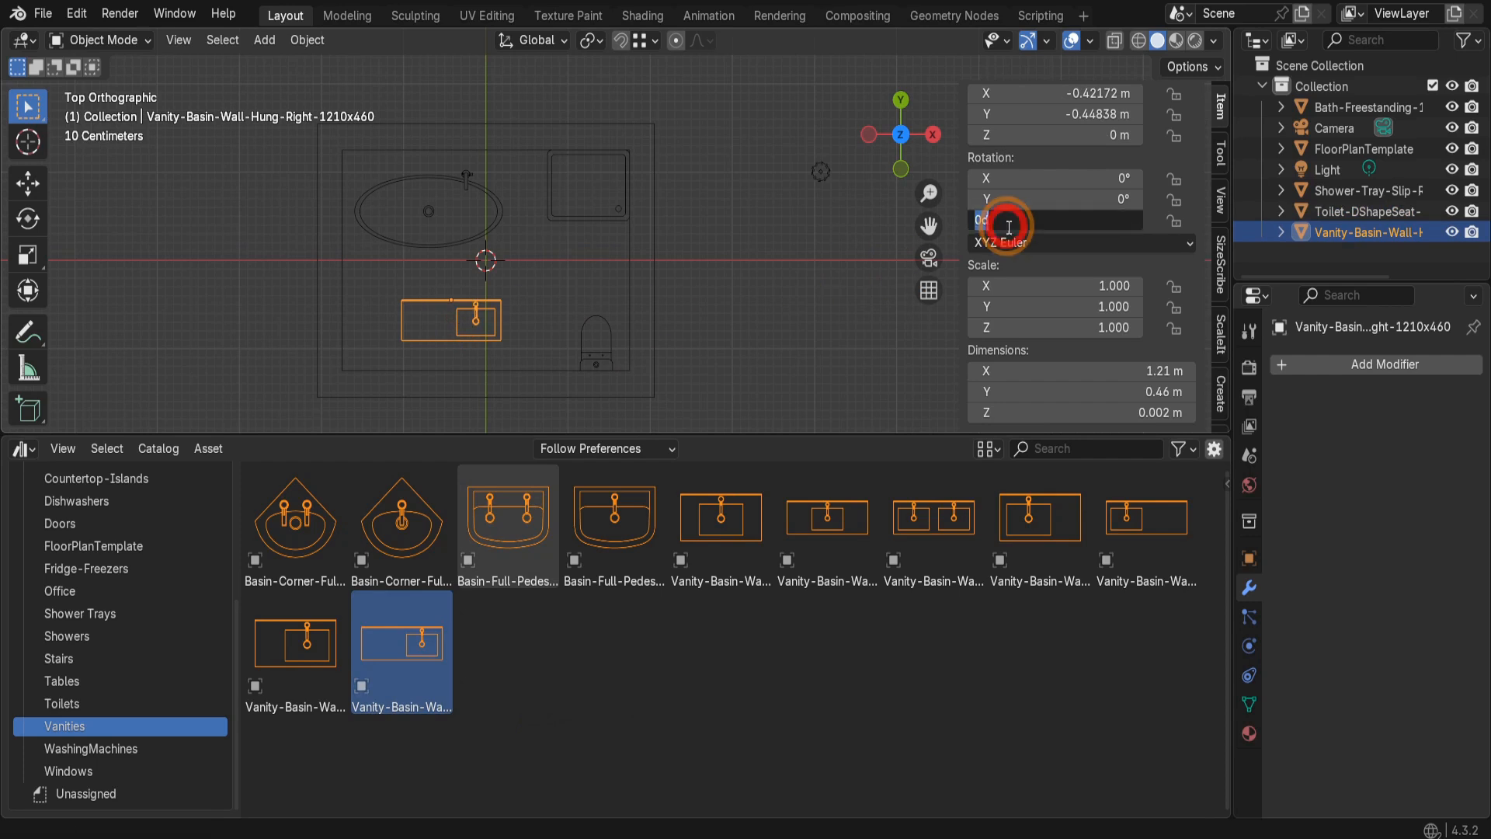
pyautogui.write('180')
pyautogui.press('Return')
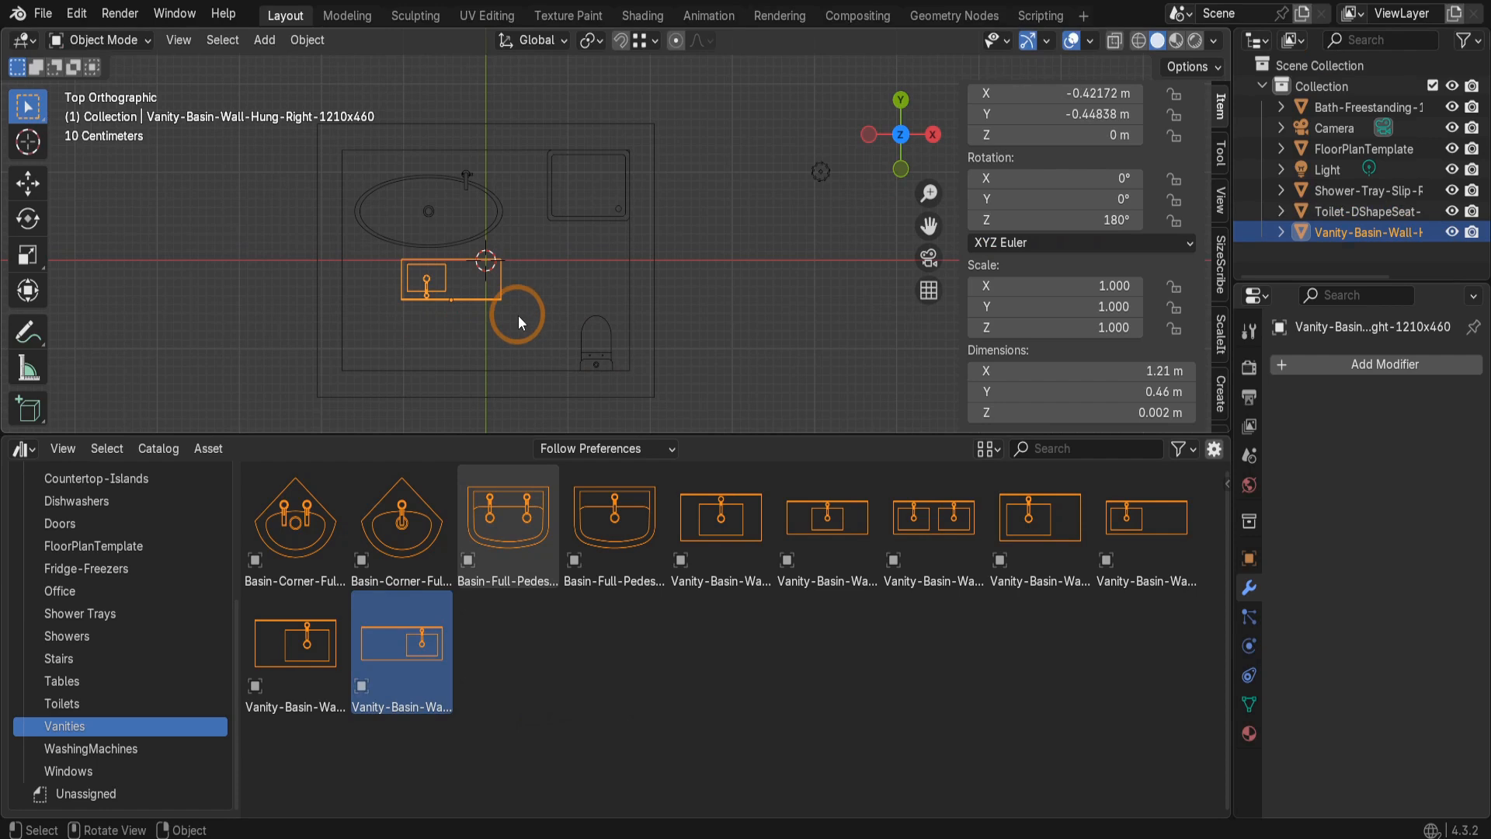
pyautogui.scroll(4, 519, 315)
pyautogui.press('g')
pyautogui.press('b')
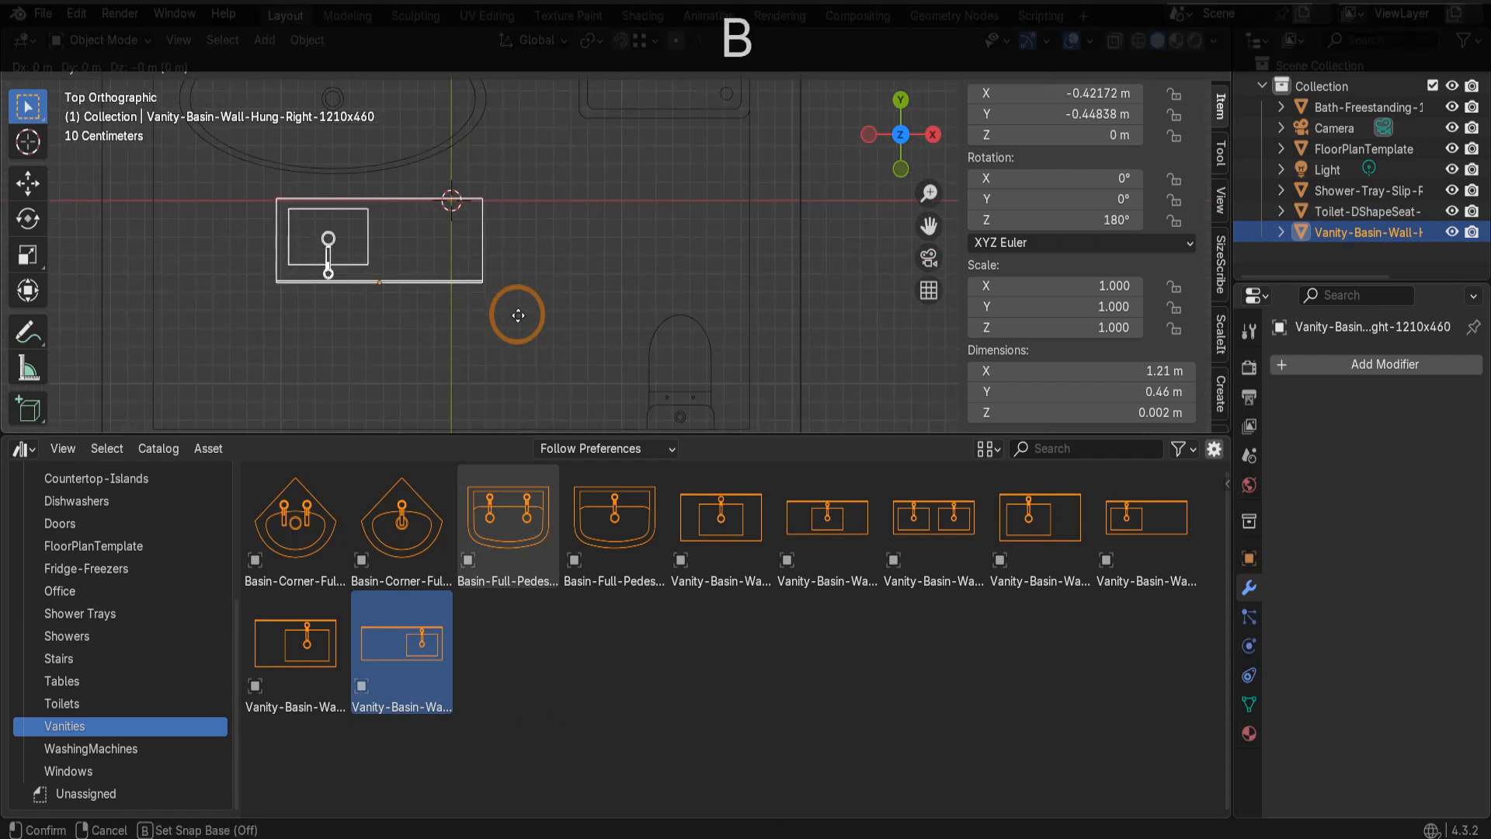
pyautogui.click(483, 289)
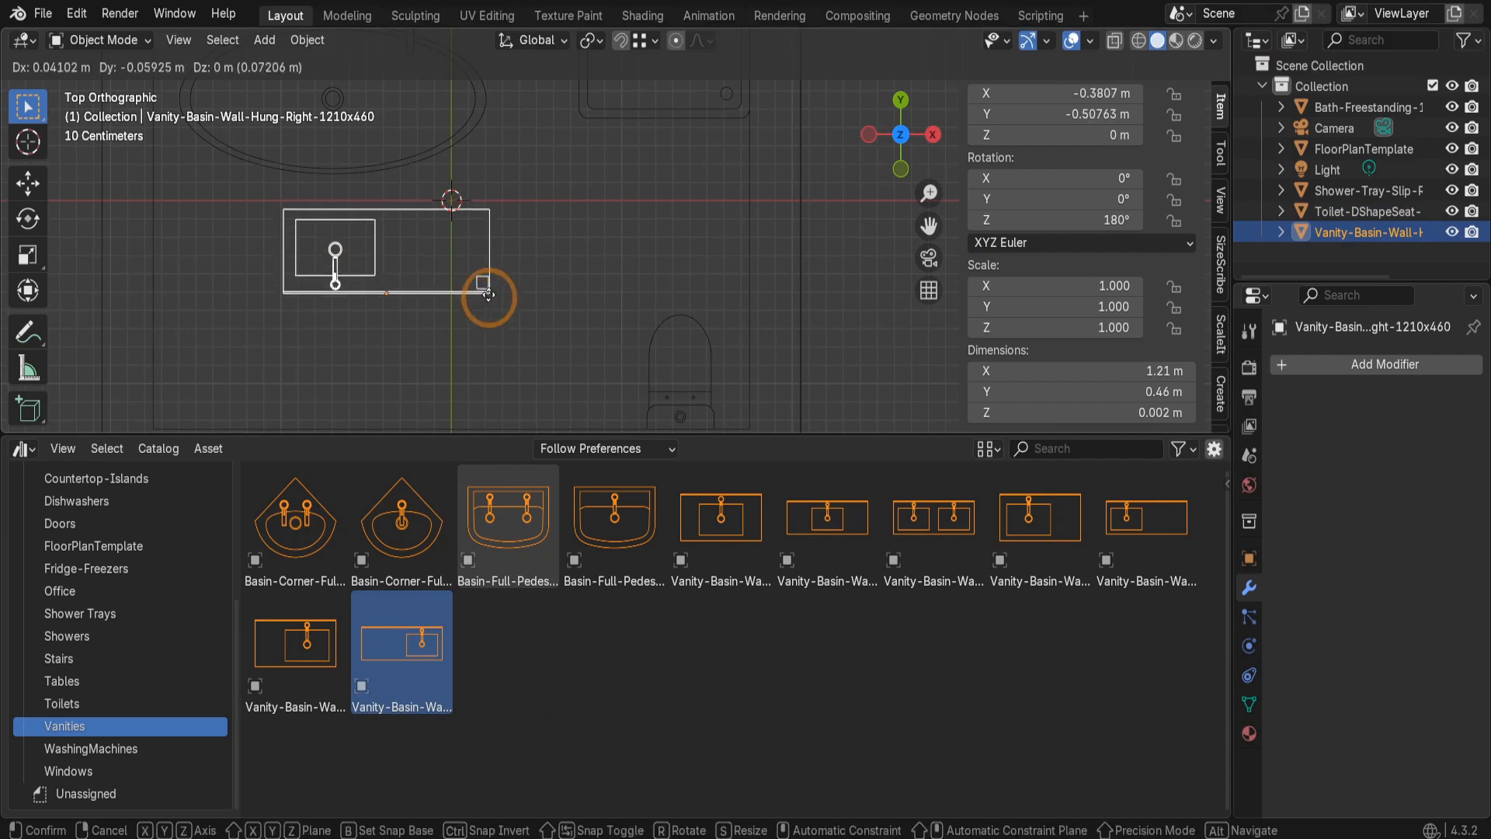
pyautogui.keyDown('alt'); pyautogui.scroll(4, 487, 299); pyautogui.keyUp('alt')
pyautogui.keyDown('alt'); pyautogui.scroll(2, 481, 245); pyautogui.keyUp('alt')
pyautogui.keyDown('alt'); pyautogui.scroll(-4, 480, 241); pyautogui.keyUp('alt')
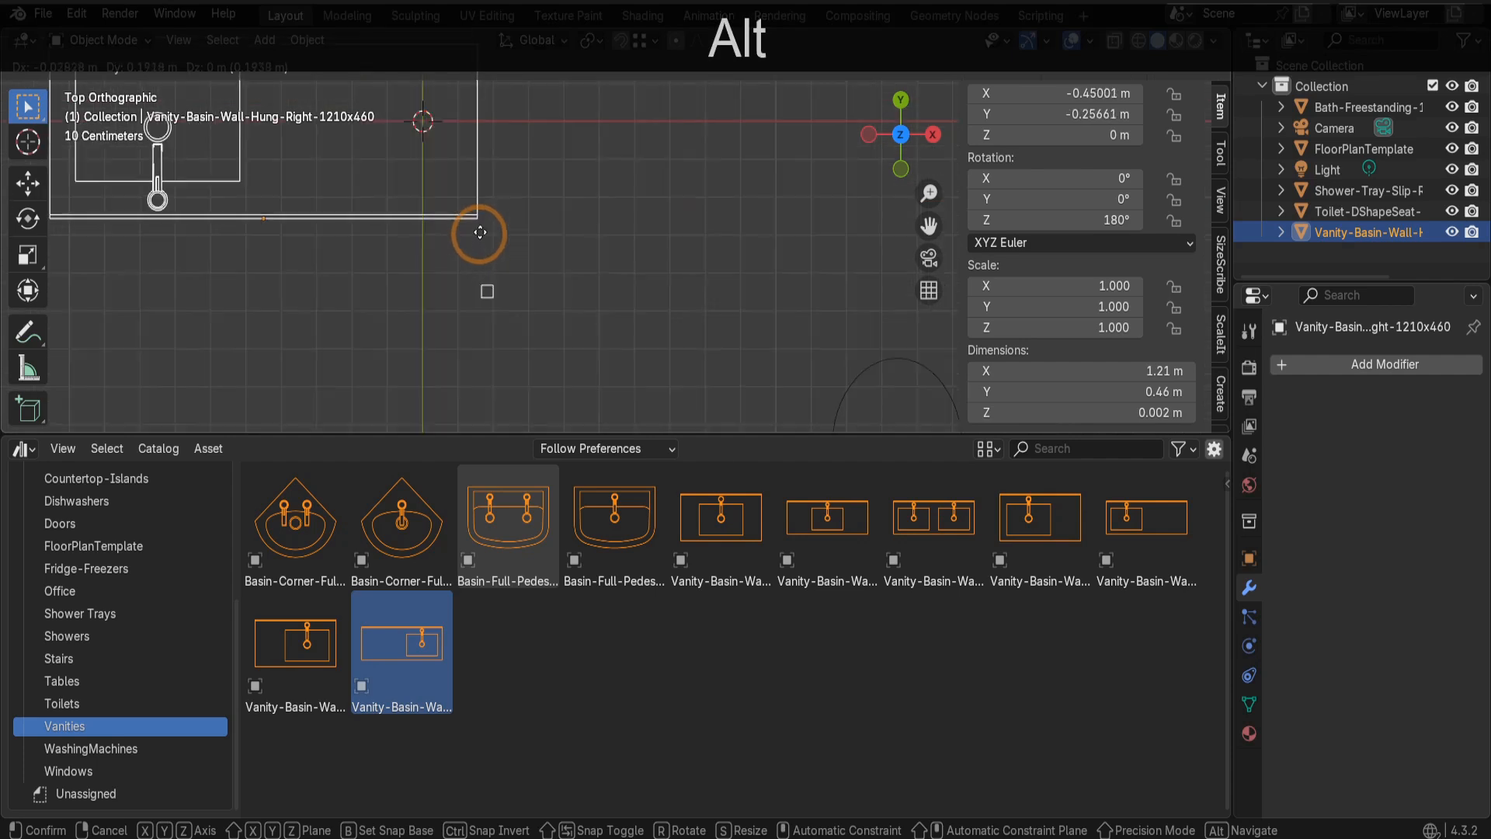
pyautogui.keyDown('alt'); pyautogui.scroll(4, 481, 229); pyautogui.keyUp('alt')
pyautogui.keyDown('alt'); pyautogui.scroll(-5, 481, 228); pyautogui.keyUp('alt')
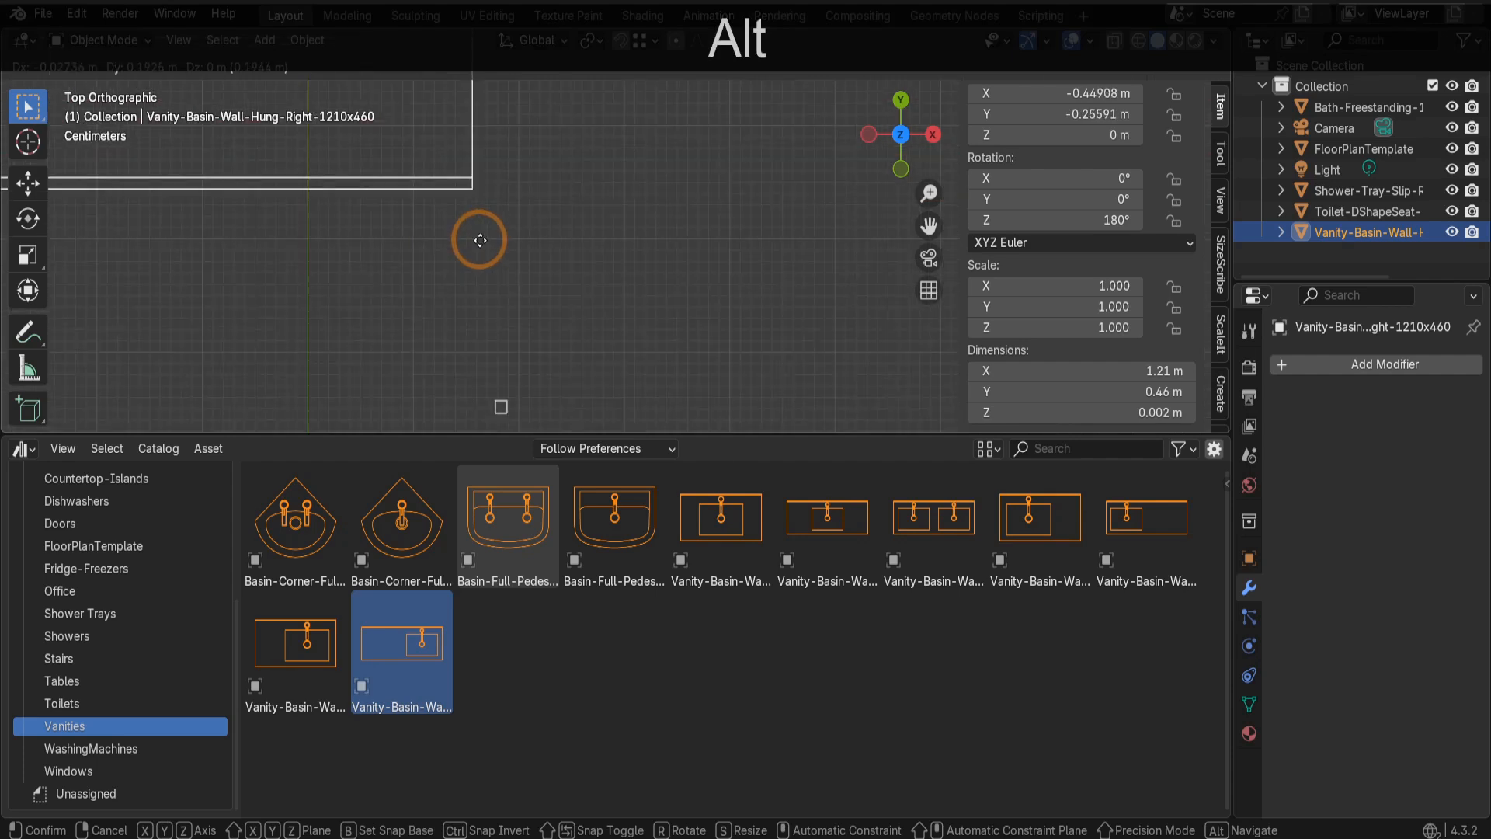
pyautogui.click(488, 287)
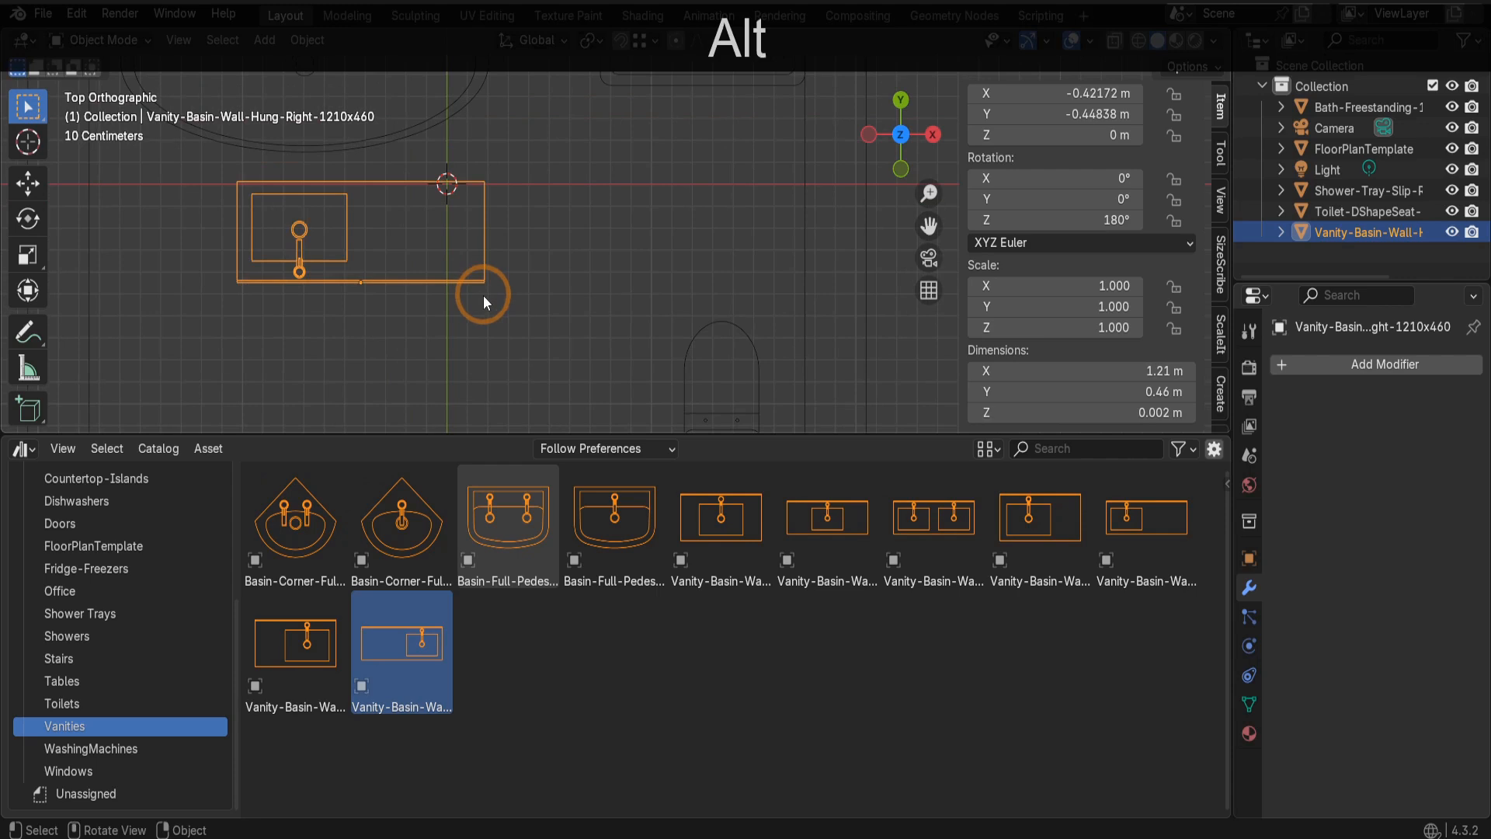
# - Move the vanity by its lower-right corner and snap that corner to the toilet's lower-left corner on the room's lower wall
pyautogui.press('g')
pyautogui.press('b')
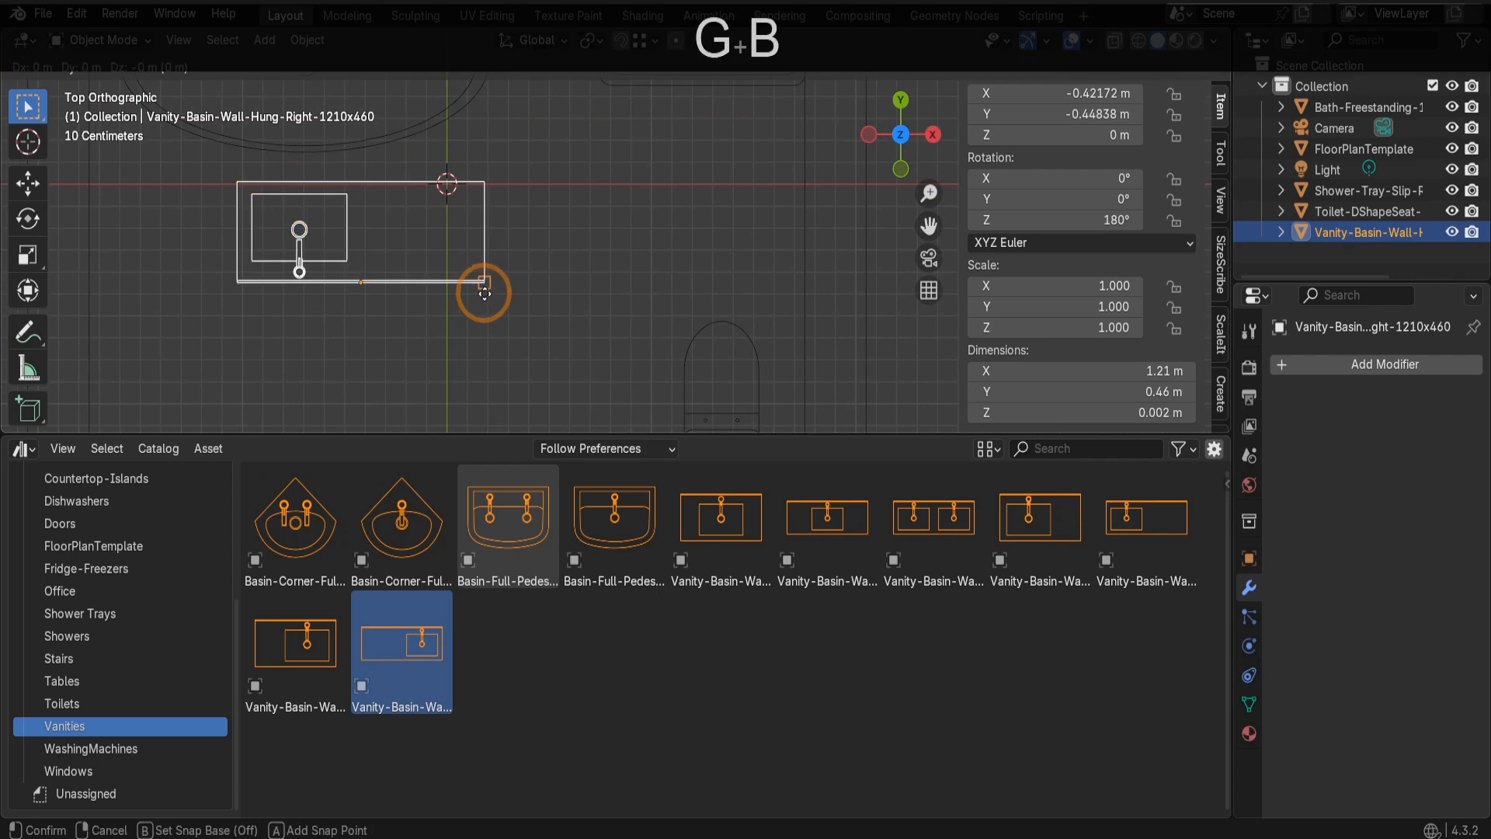
pyautogui.keyDown('alt'); pyautogui.scroll(5, 483, 264); pyautogui.keyUp('alt')
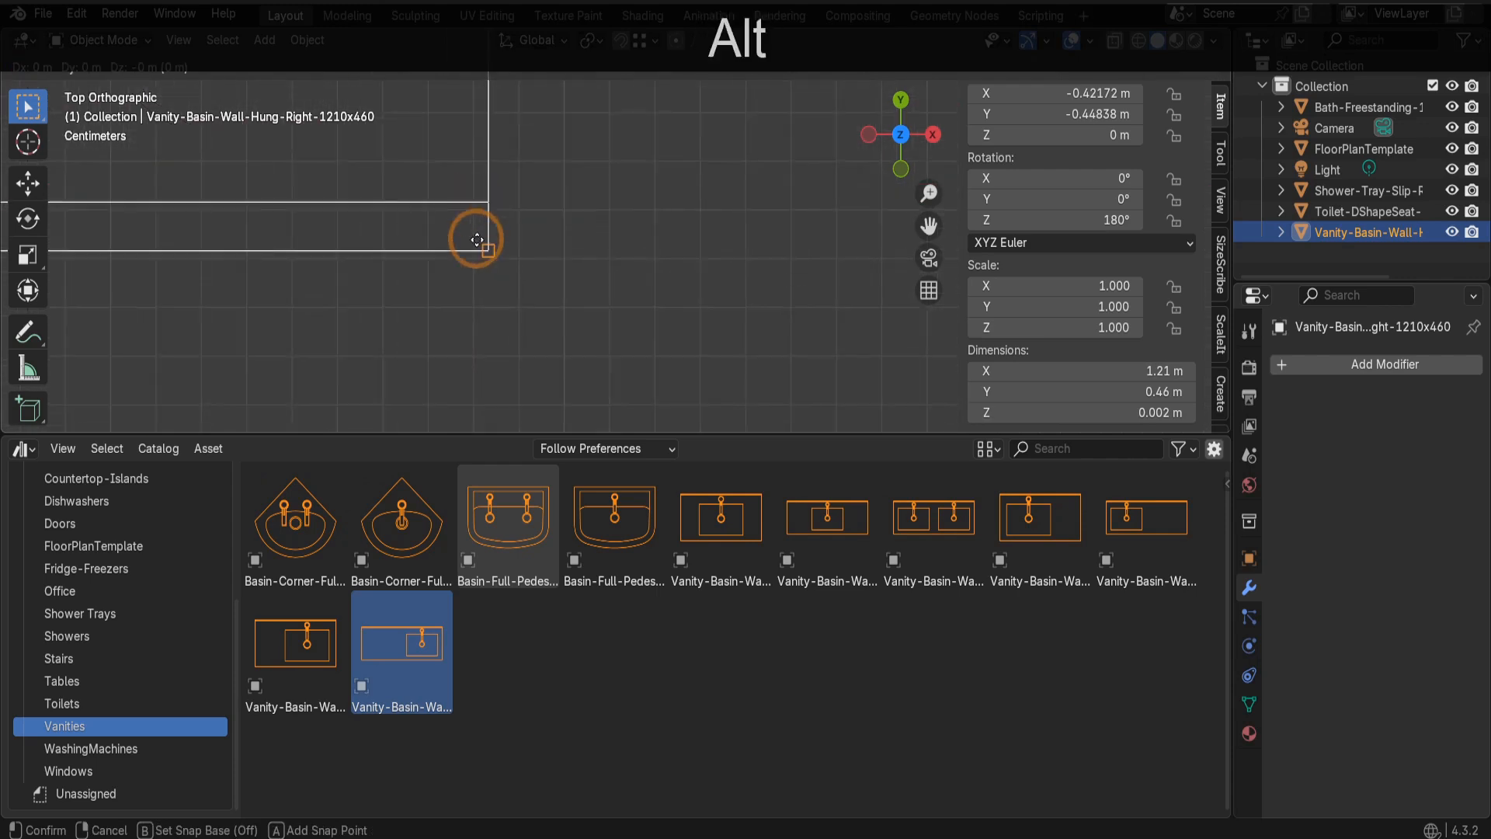
pyautogui.keyDown('alt'); pyautogui.scroll(4, 476, 240); pyautogui.keyUp('alt')
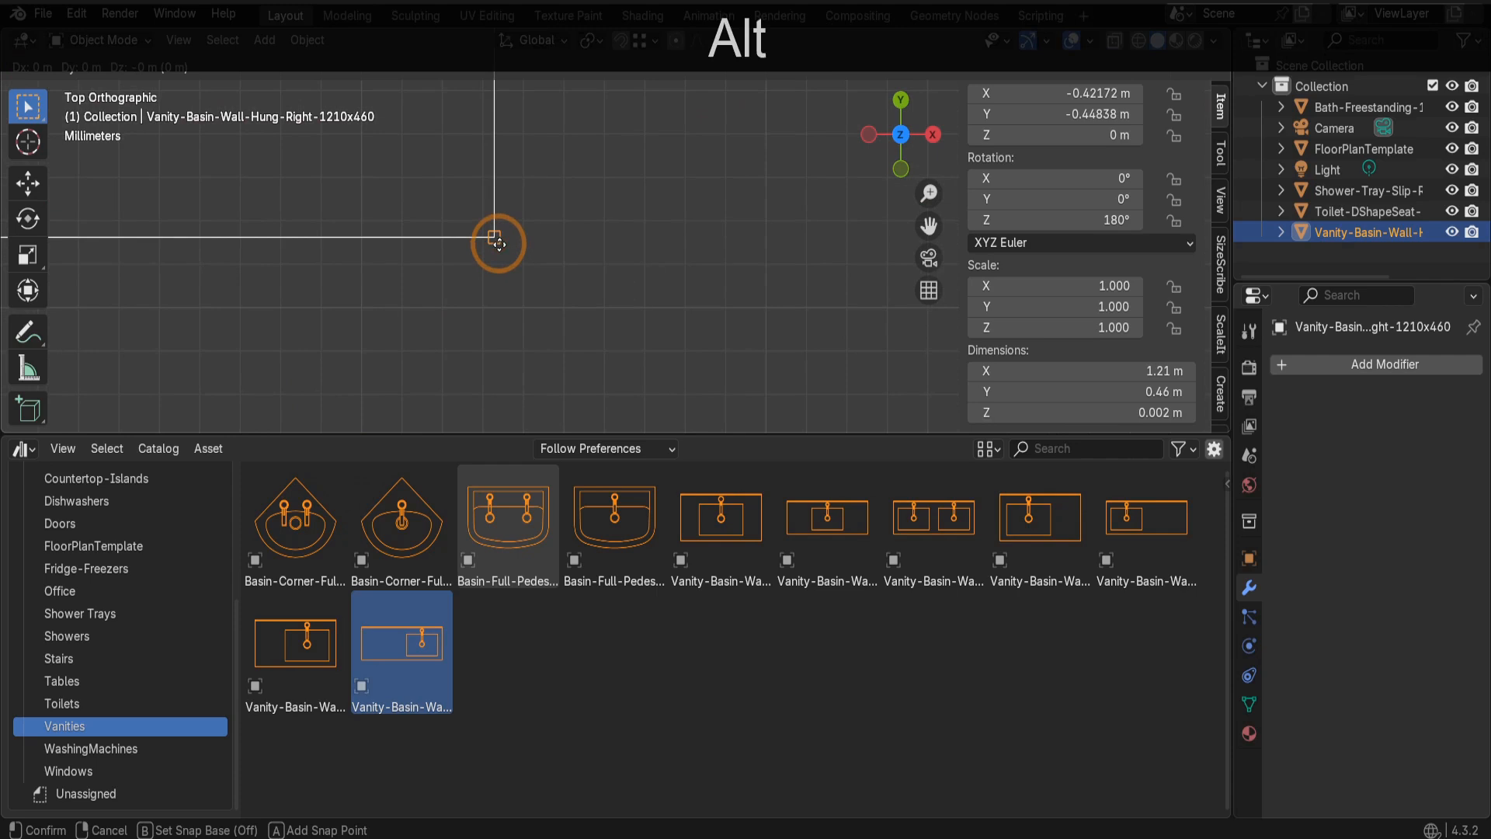
pyautogui.click(498, 243)
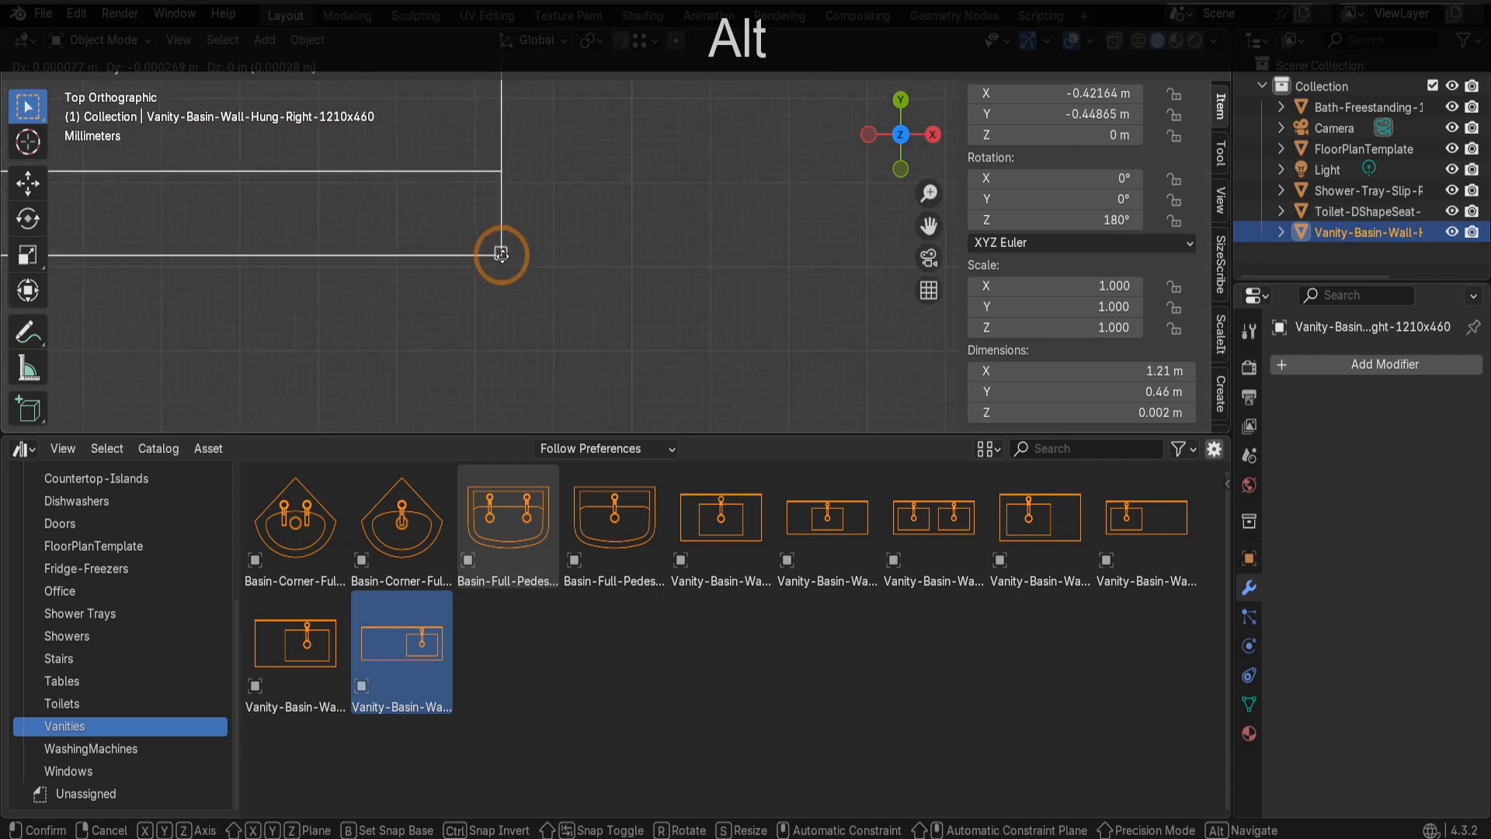
pyautogui.keyDown('alt'); pyautogui.scroll(-9, 502, 255); pyautogui.keyUp('alt')
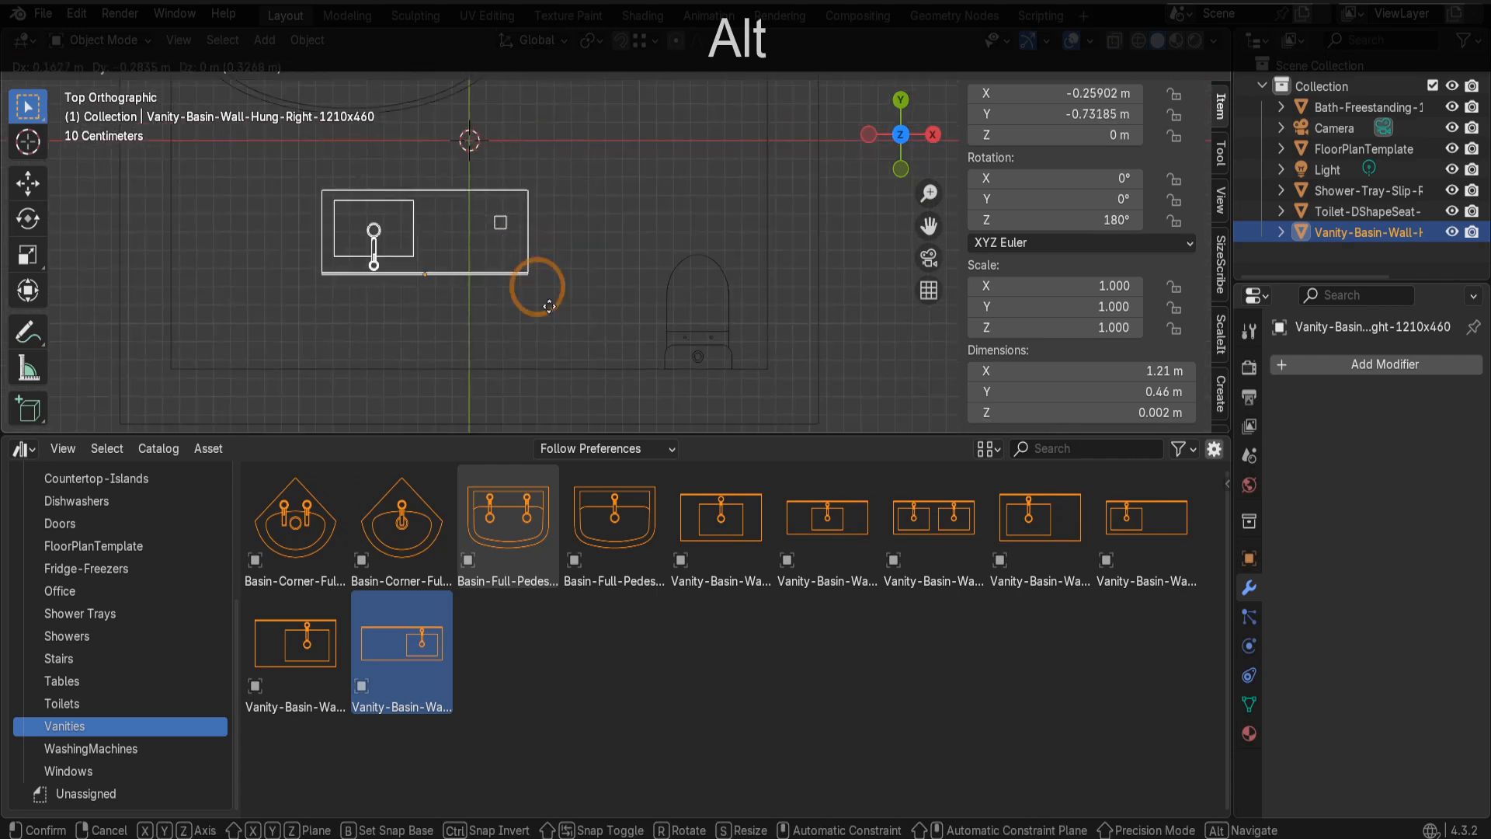
pyautogui.keyDown('alt'); pyautogui.scroll(6, 639, 356); pyautogui.keyUp('alt')
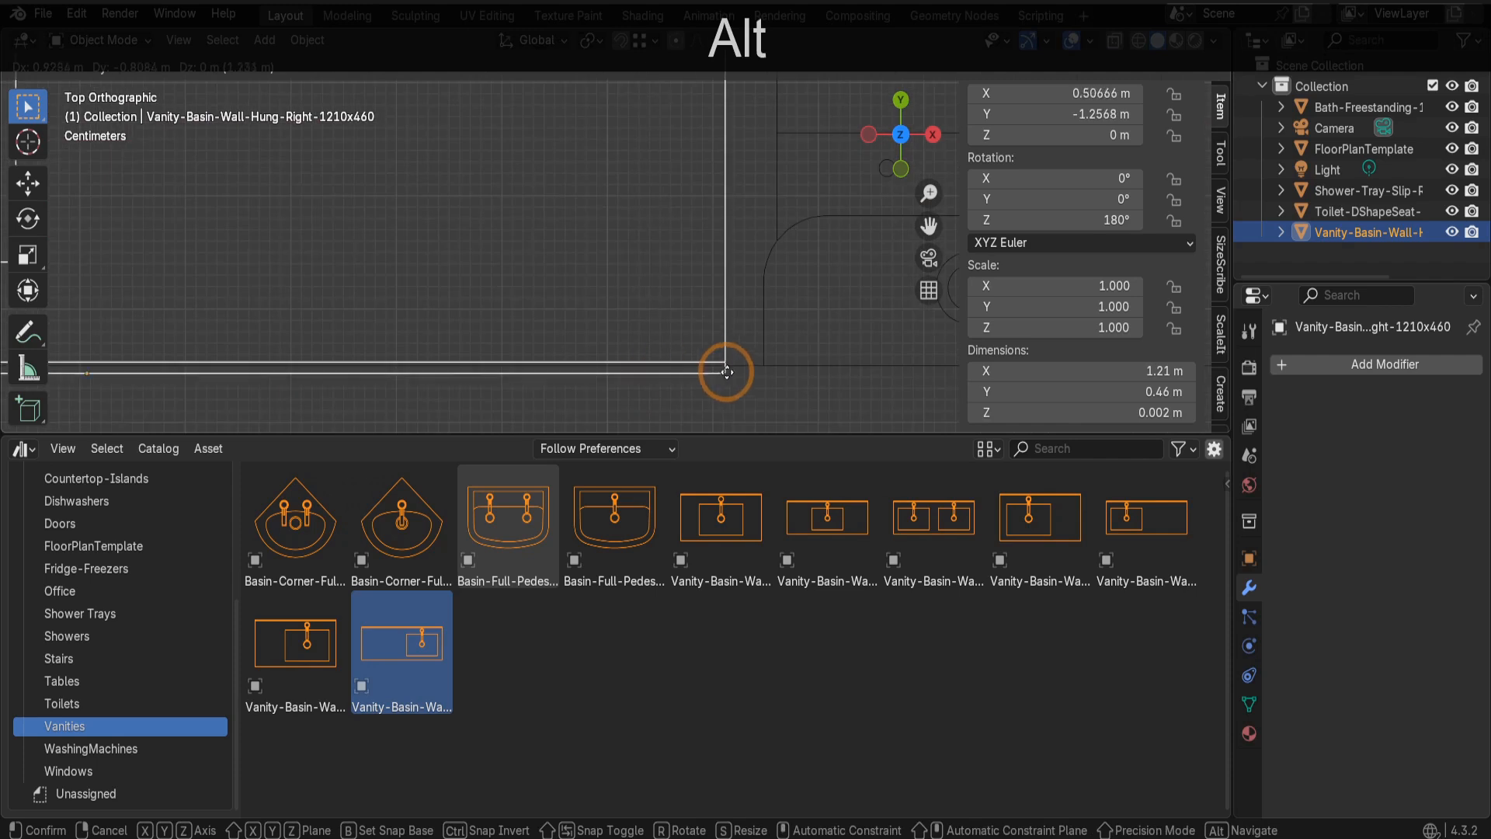
pyautogui.keyDown('alt'); pyautogui.scroll(4, 727, 372); pyautogui.keyUp('alt')
pyautogui.click(774, 376)
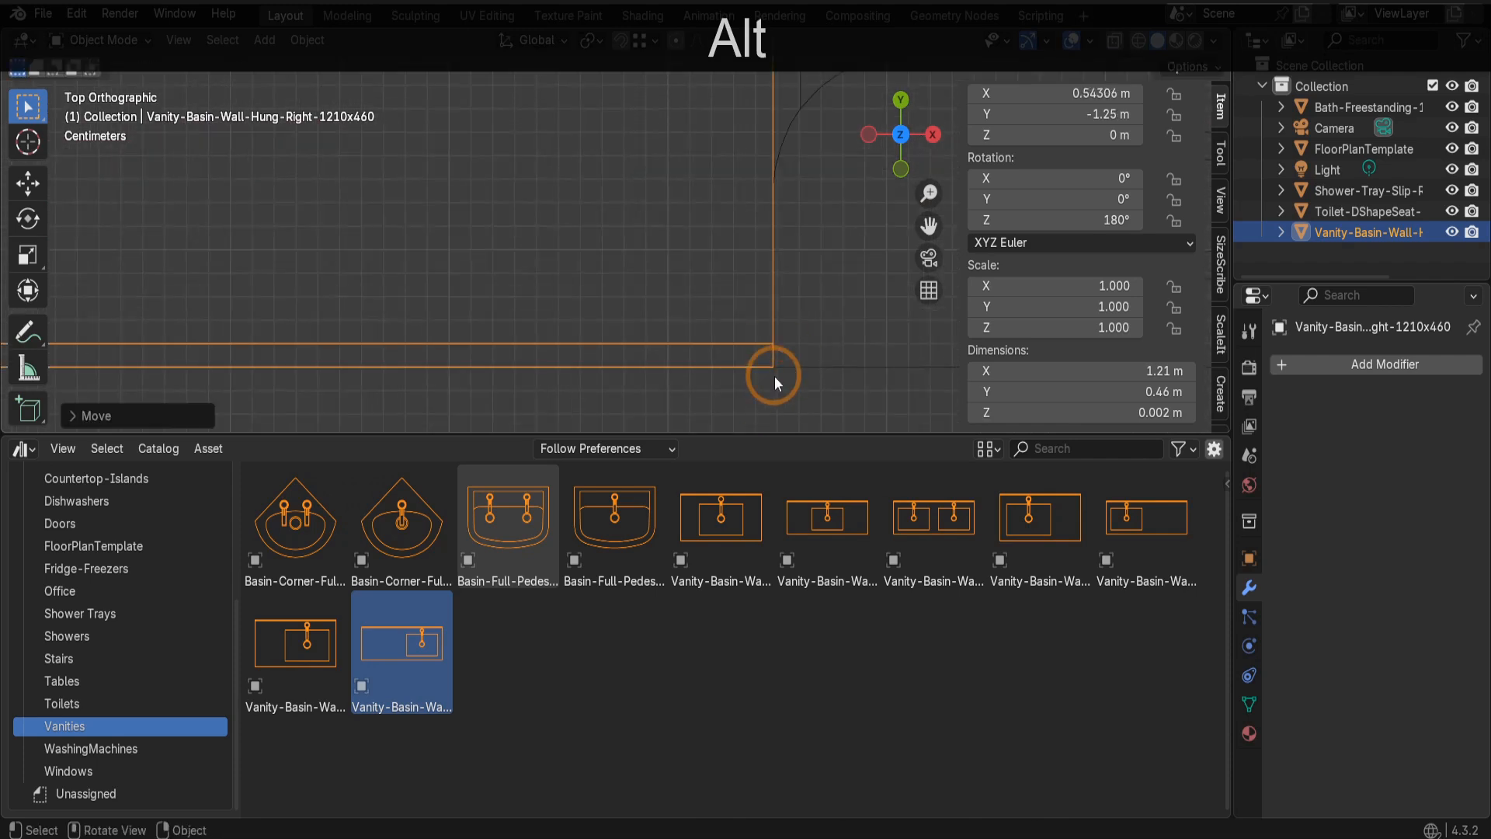
pyautogui.keyDown('alt'); pyautogui.scroll(-10, 775, 375); pyautogui.keyUp('alt')
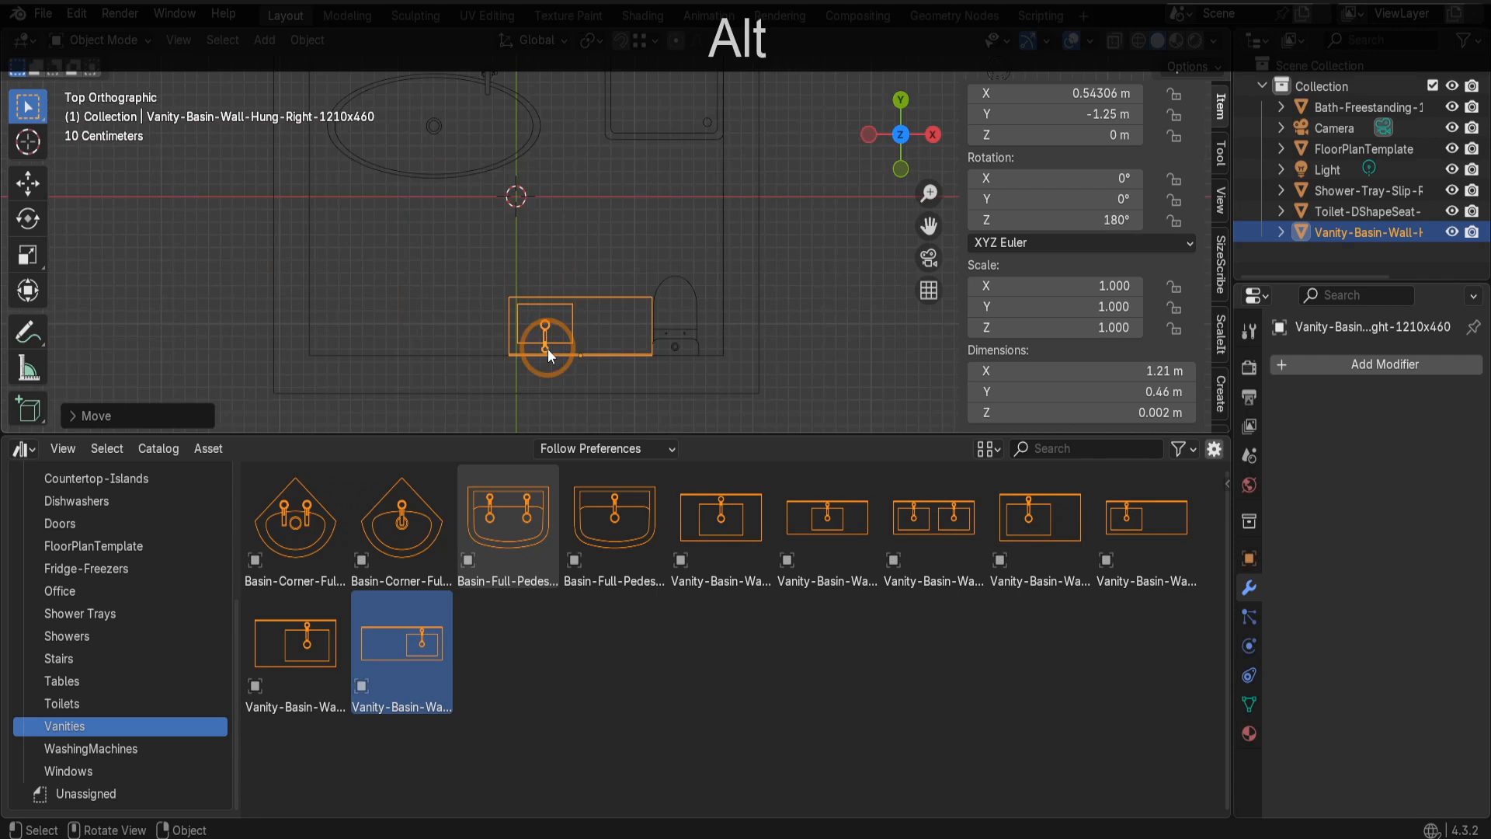
# - Move the vanity 0.3 m in the negative X direction, away from the toilet
pyautogui.scroll(-2, 548, 347)
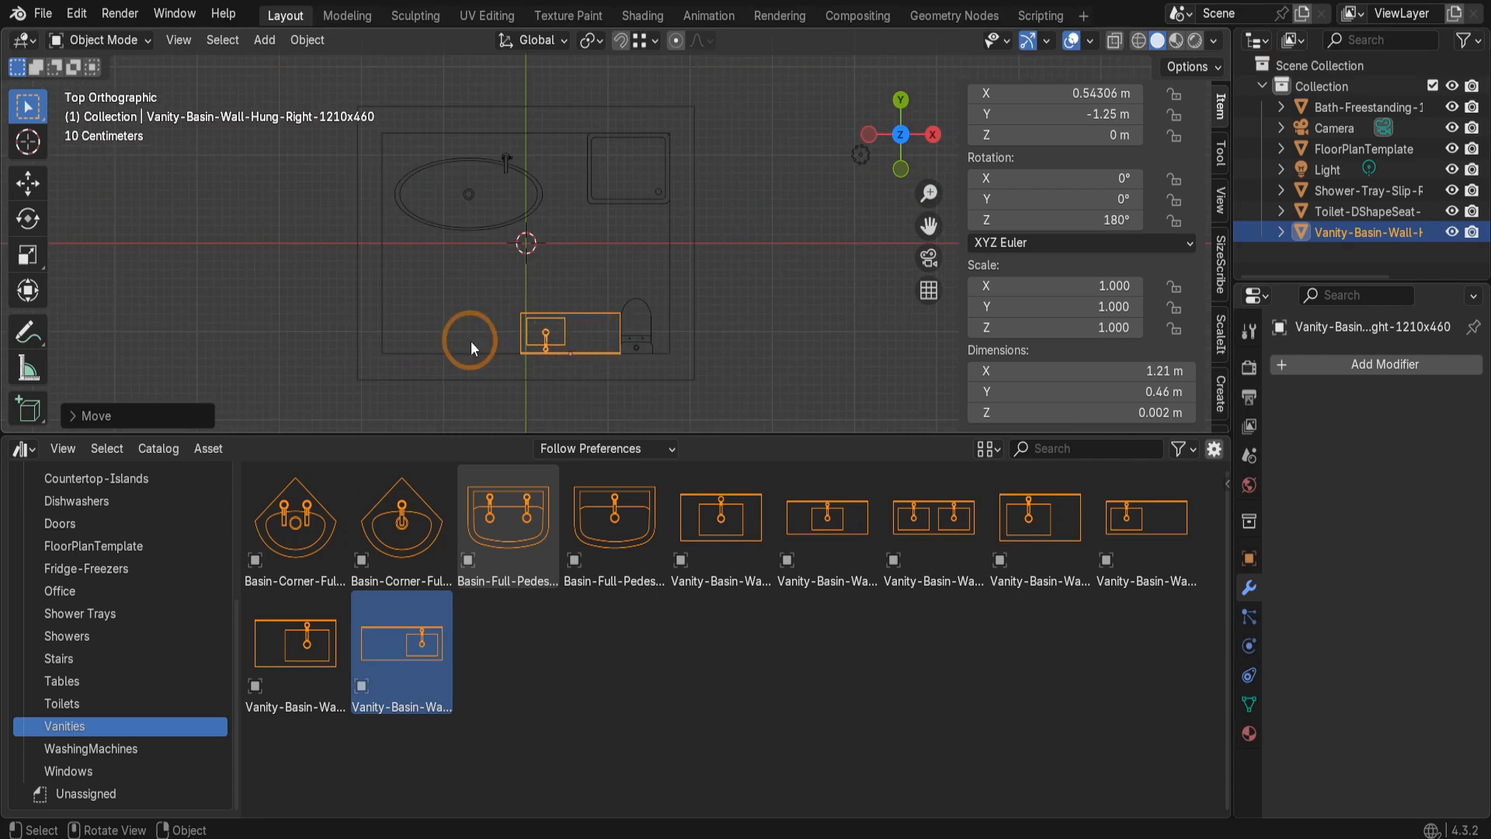
pyautogui.press('g')
pyautogui.press('x')
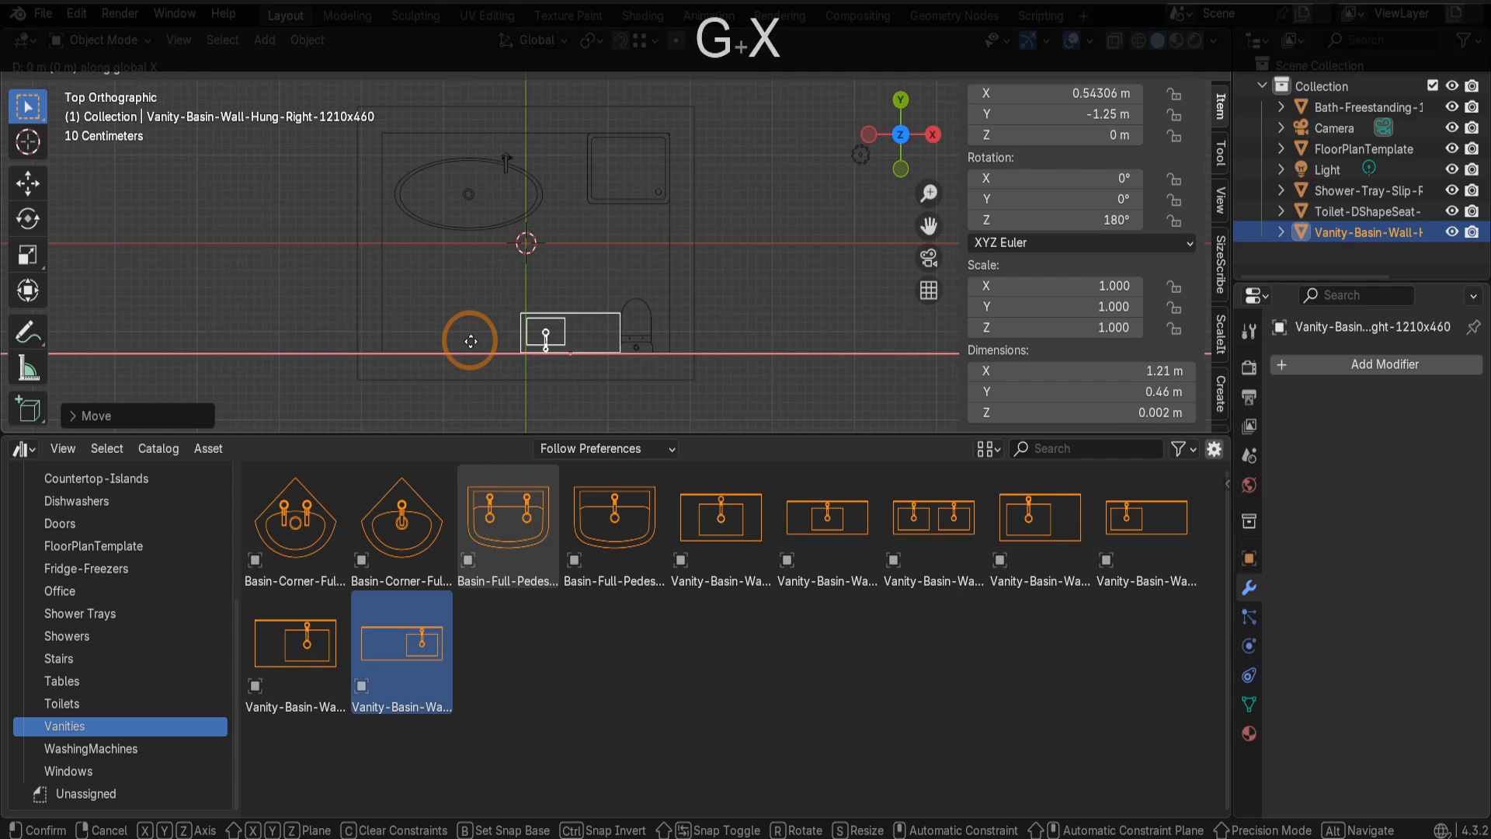
pyautogui.write('.3')
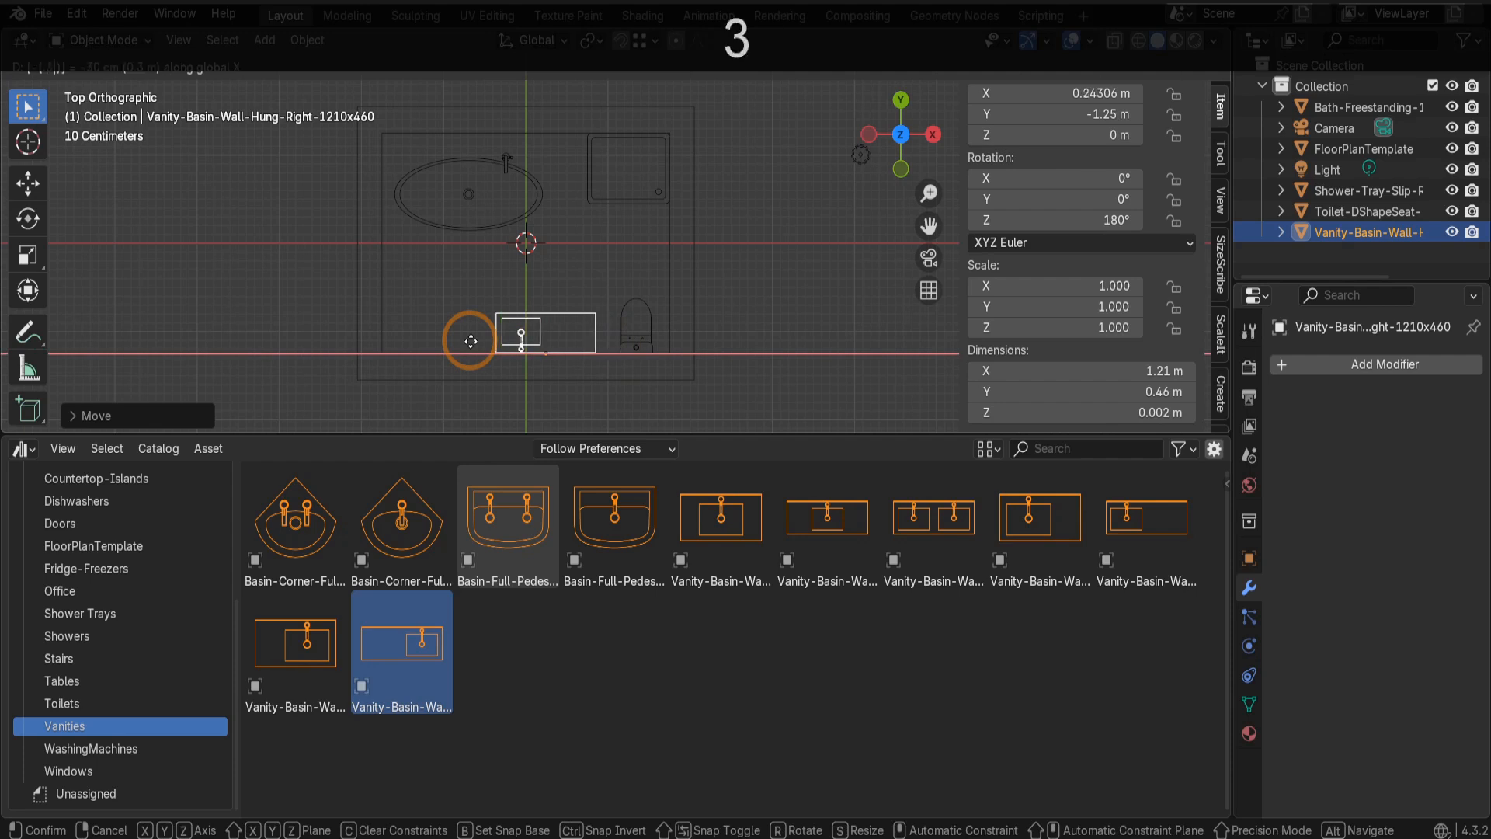
pyautogui.press('Return')
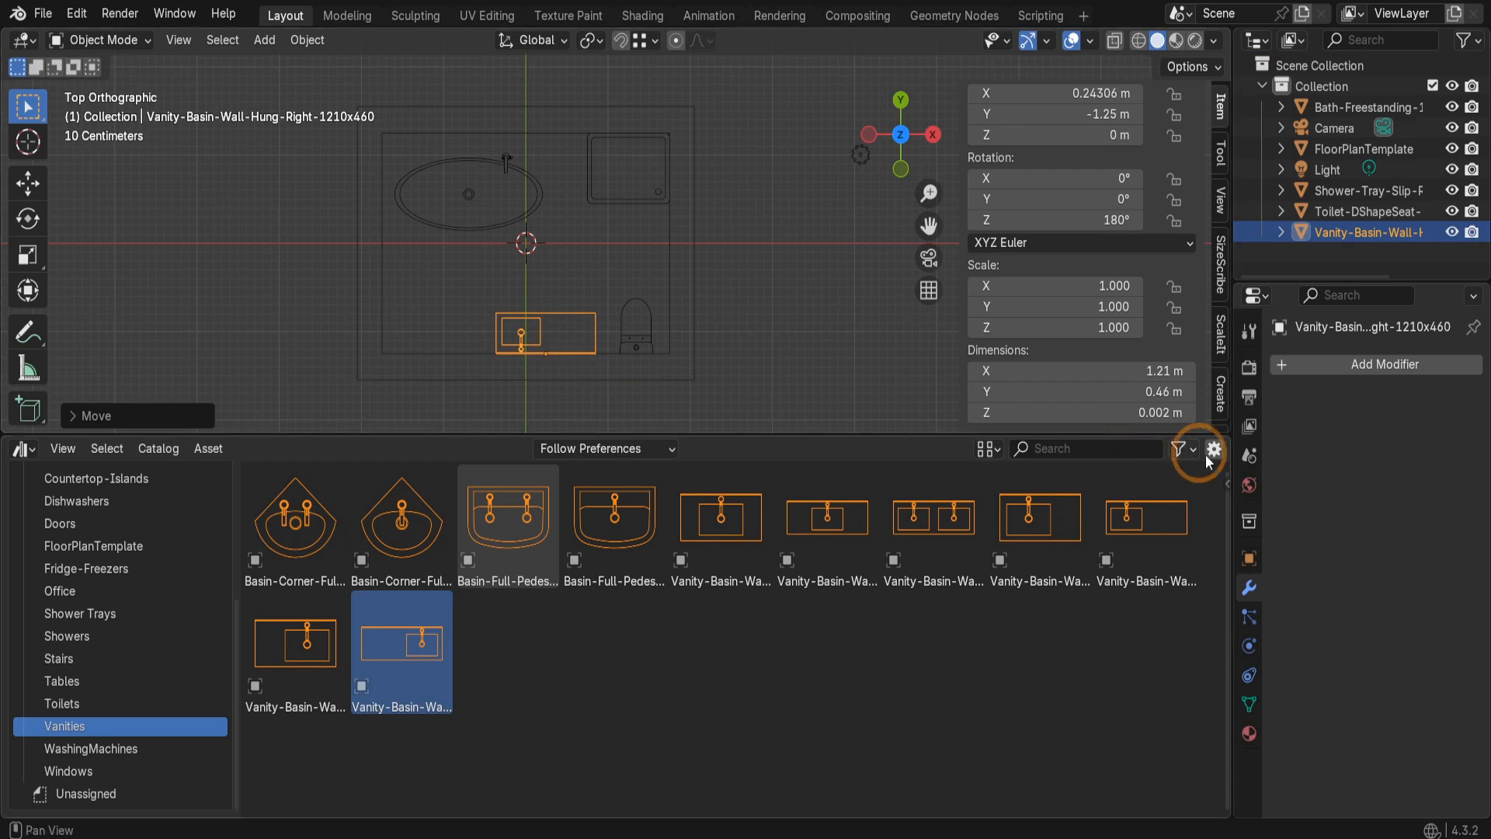
# - Set the scene's length unit to Millimeters
pyautogui.click(1249, 456)
pyautogui.click(1279, 477)
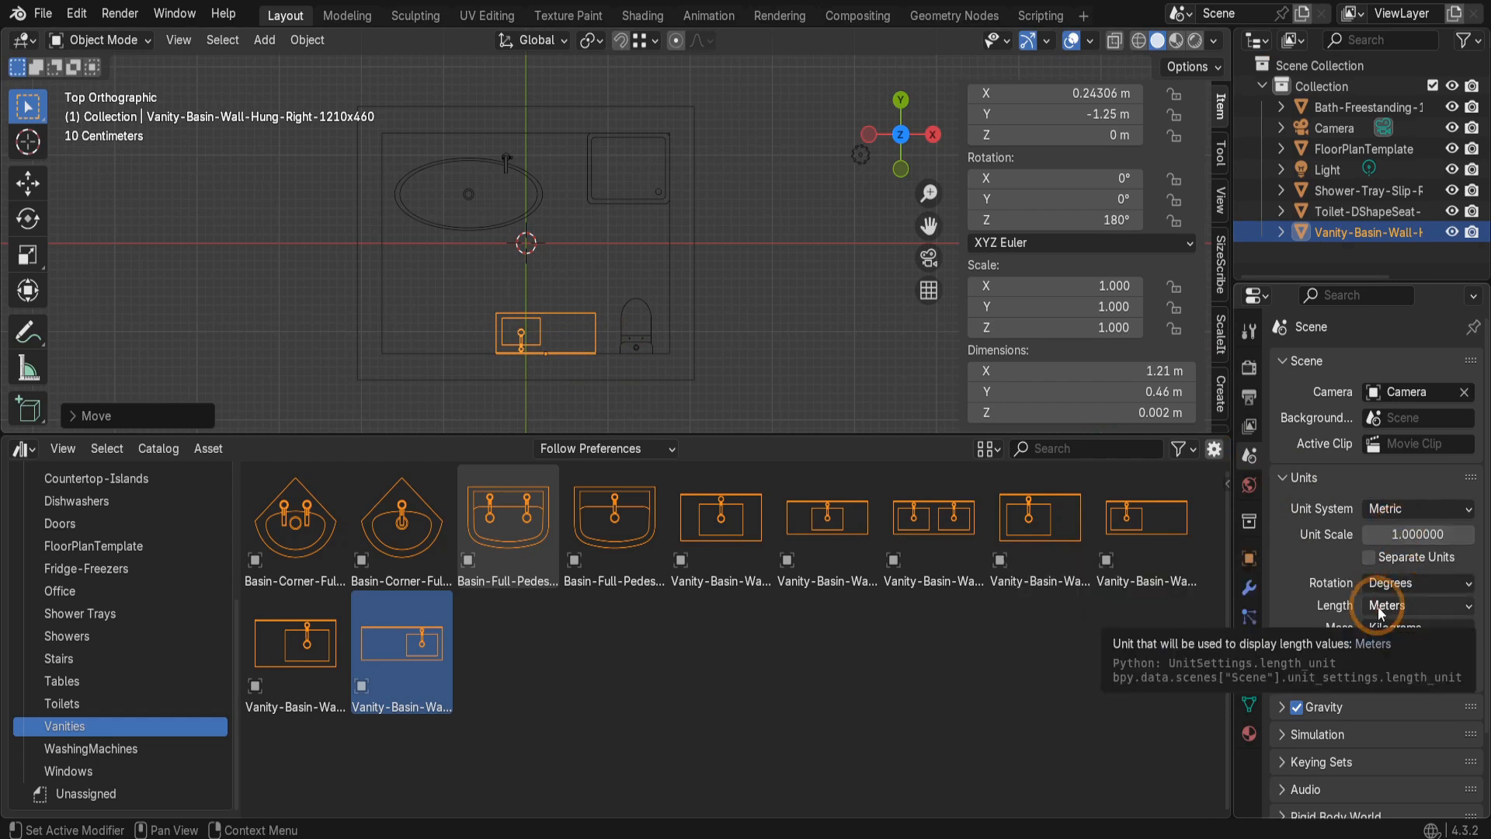
pyautogui.click(1381, 613)
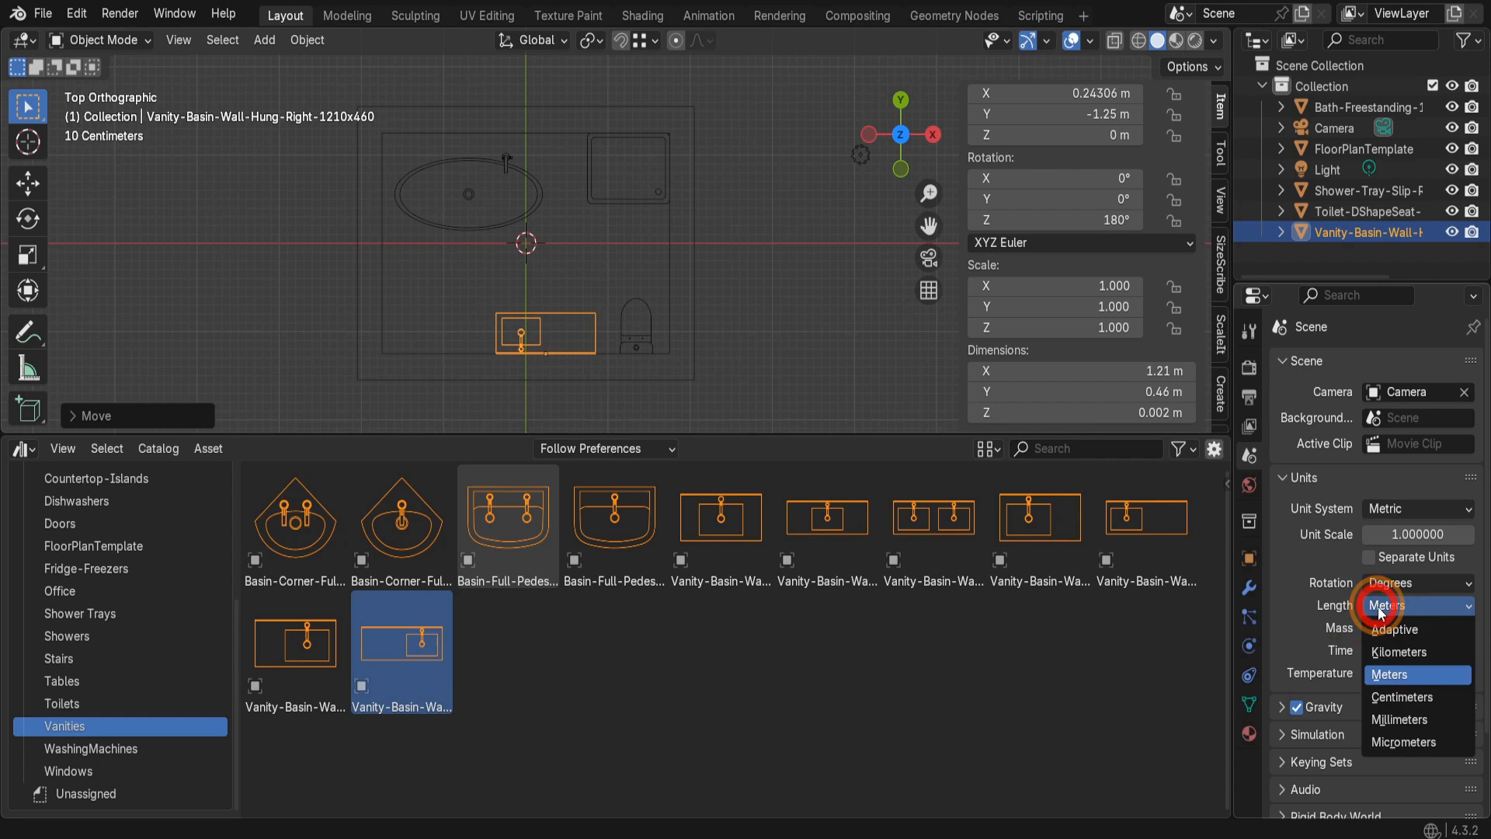
pyautogui.click(1392, 721)
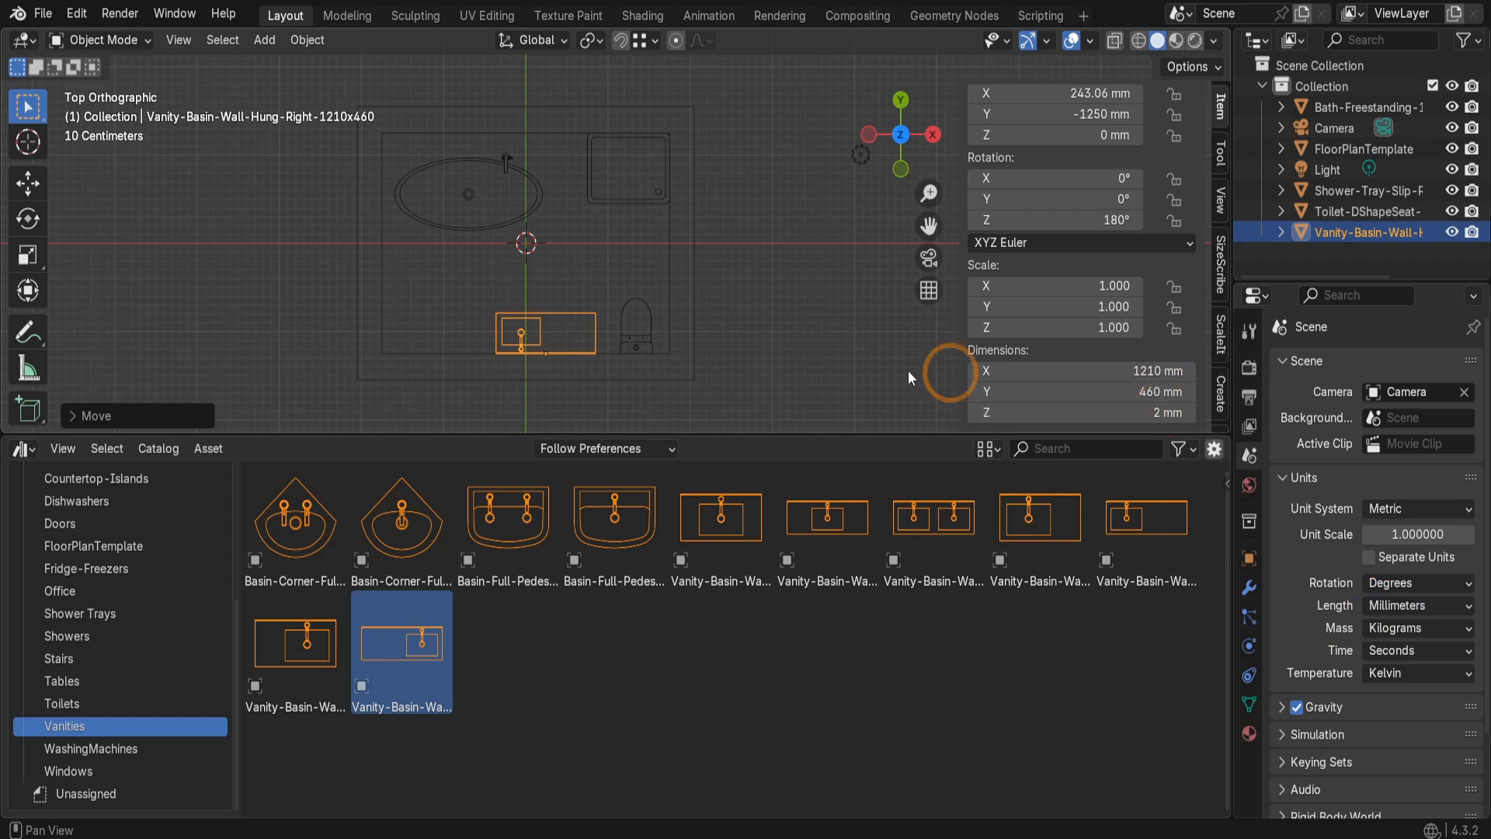
# - Move the vanity 300 mm along the positive X axis toward the toilet
pyautogui.press('g')
pyautogui.press('x')
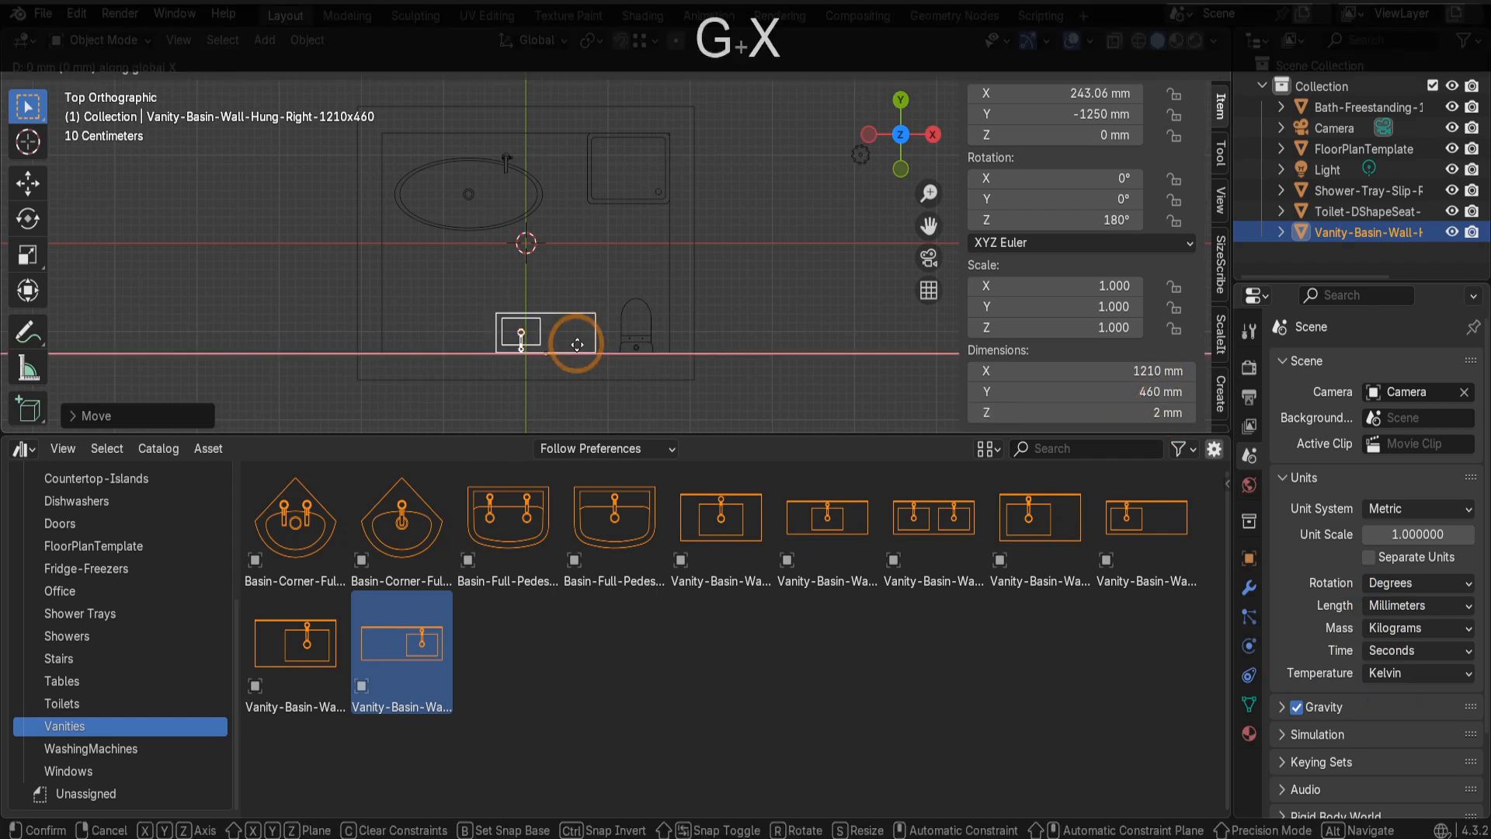
pyautogui.write('300')
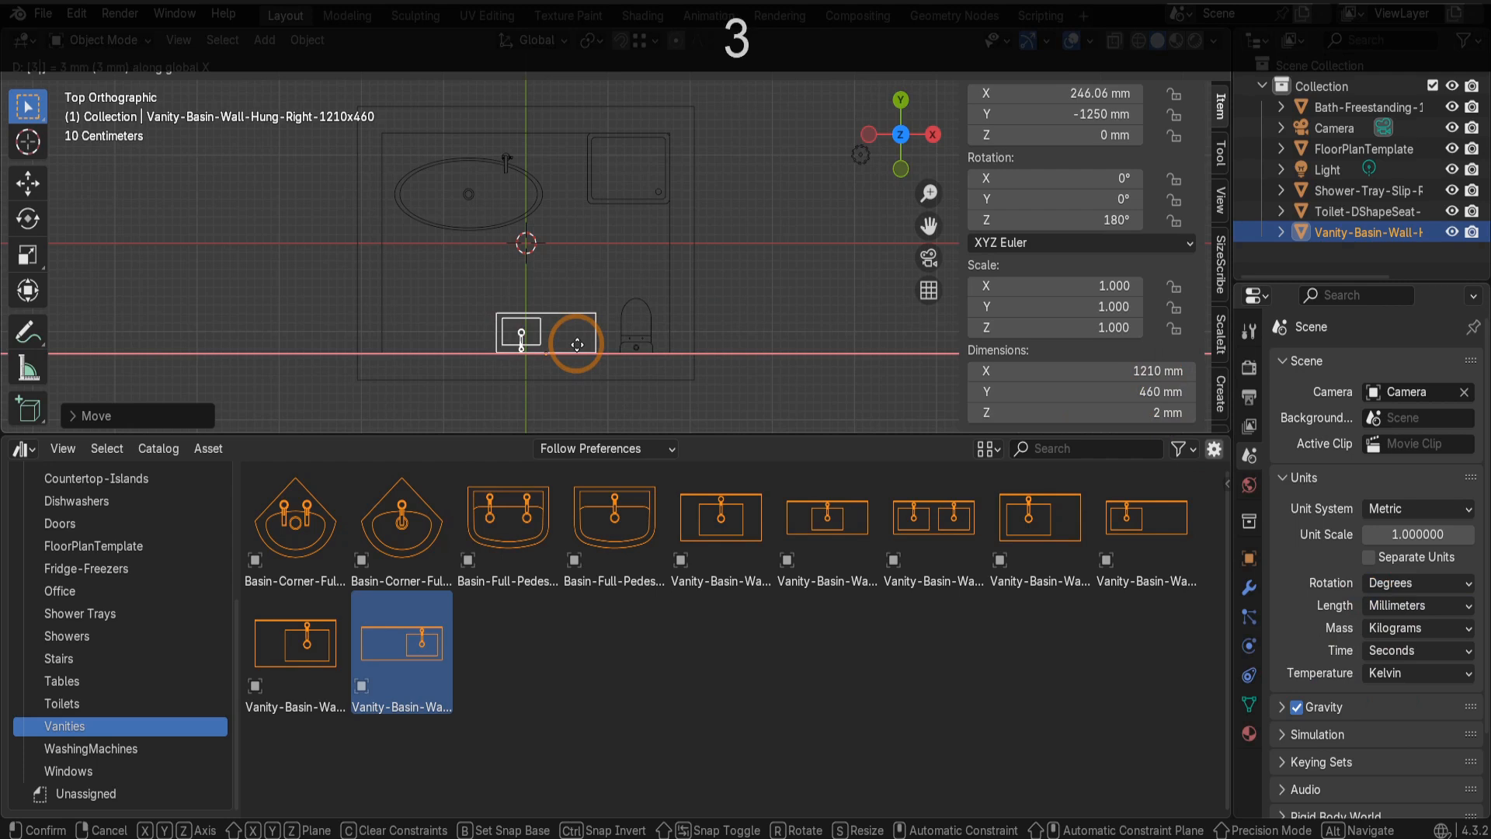
pyautogui.press('Return')
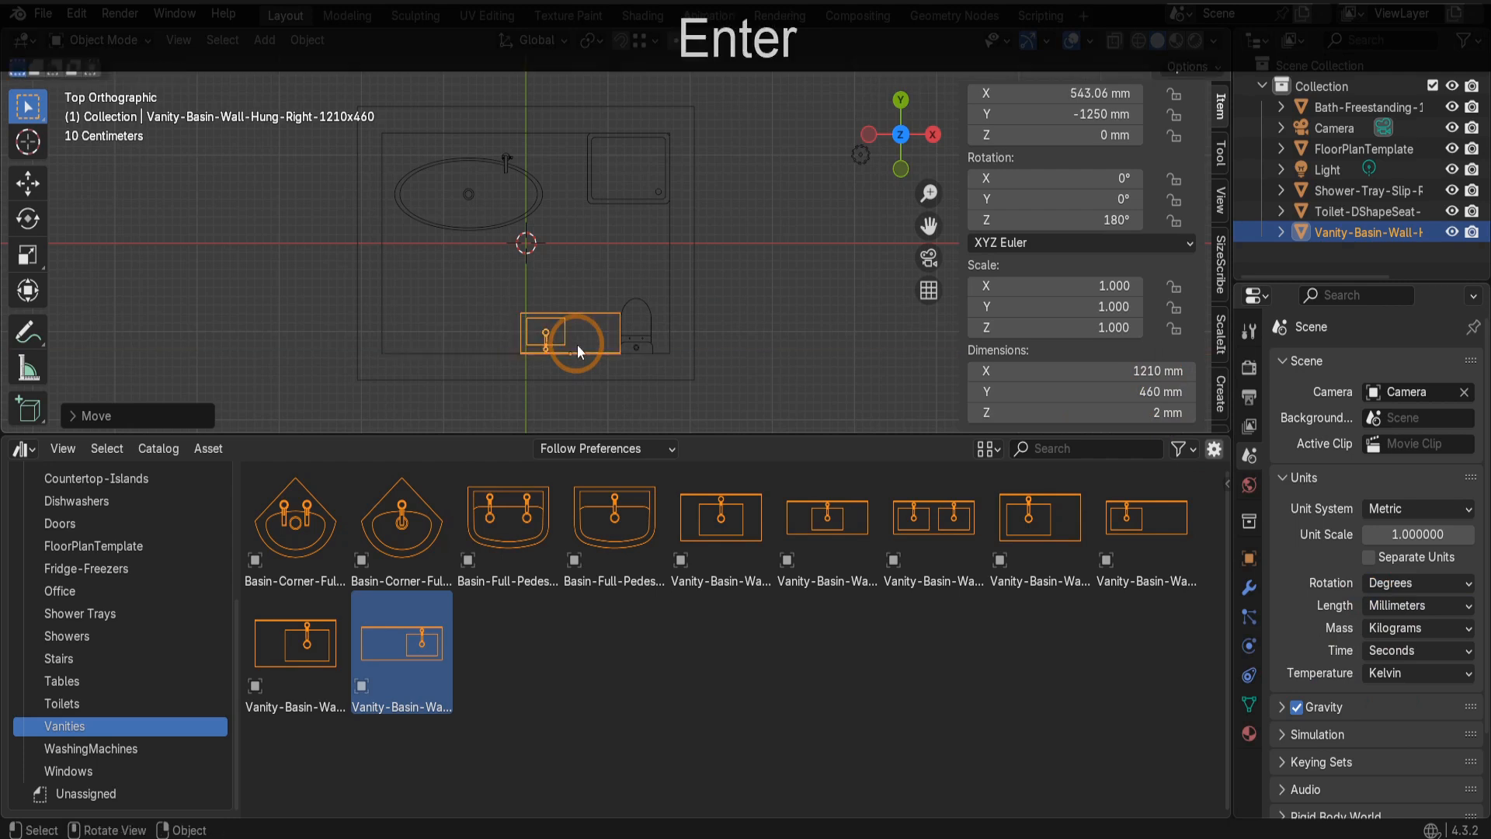
# - Move the vanity -300 mm along the X axis, away from the toilet
pyautogui.write('gx')
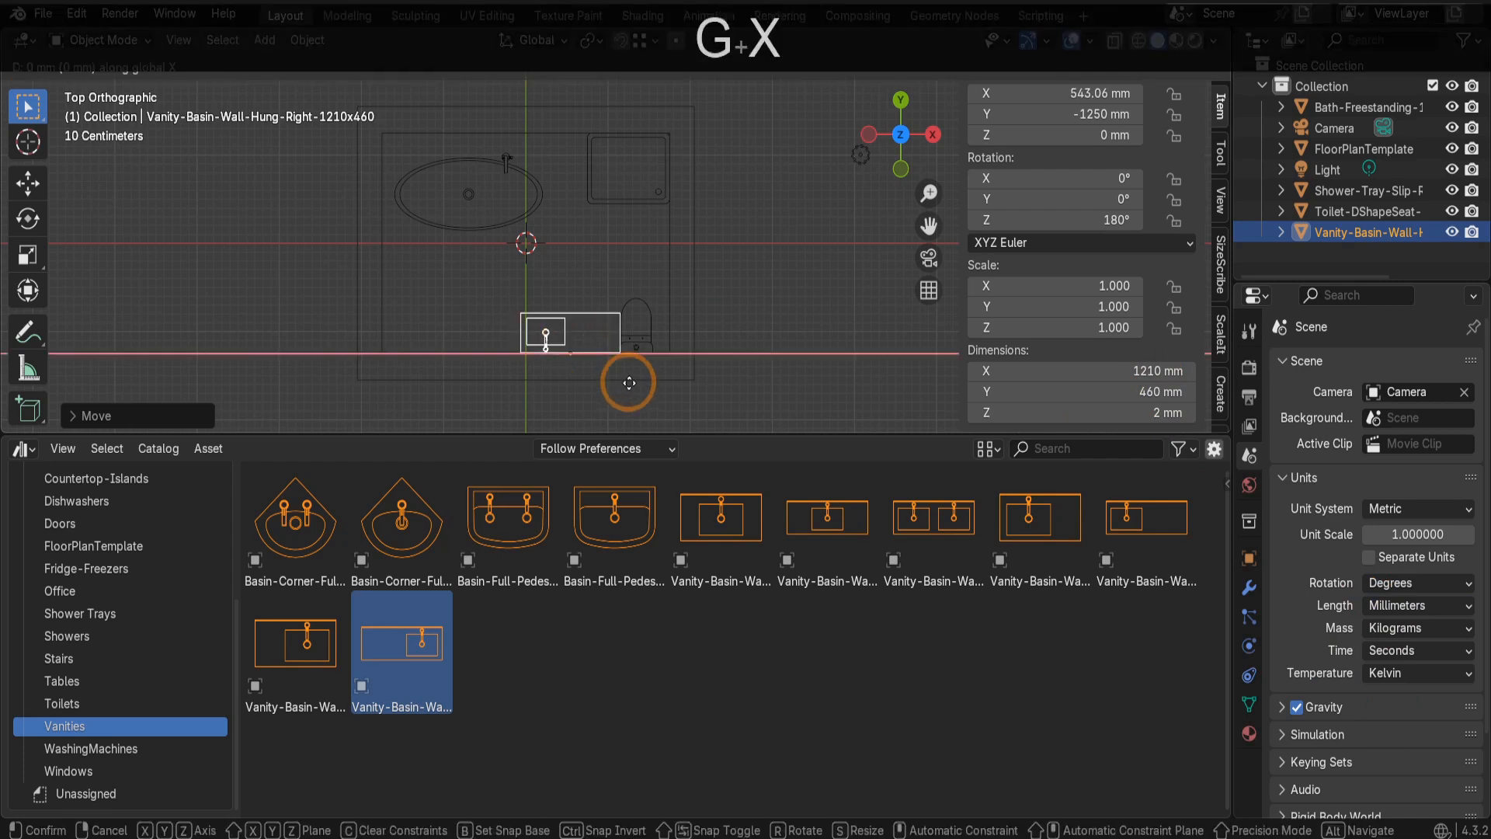
pyautogui.write('-300')
pyautogui.press('Return')
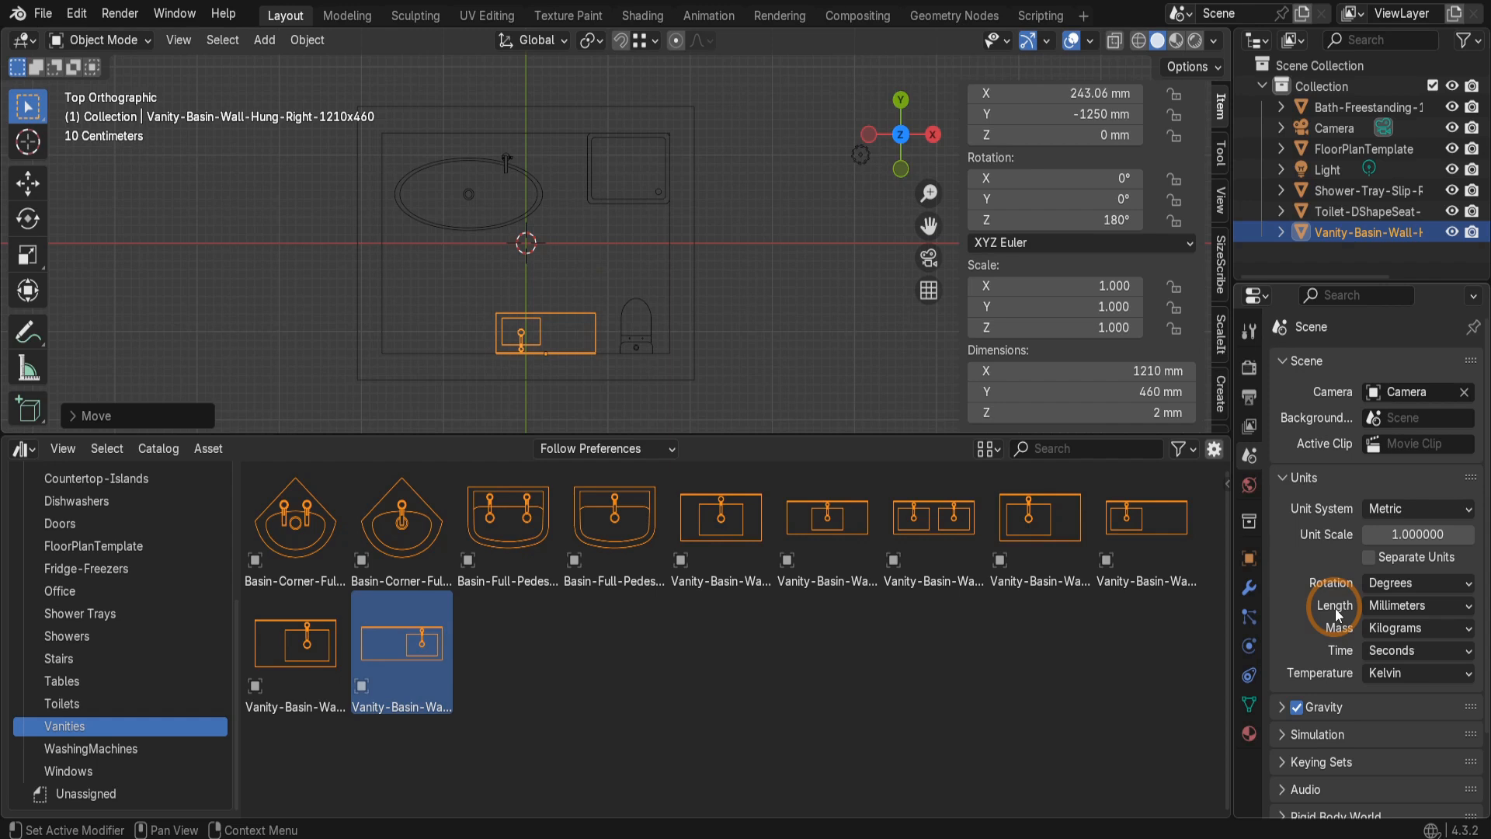
# - Switch the scene's unit system to Imperial with Inches as the length unit
pyautogui.click(1406, 510)
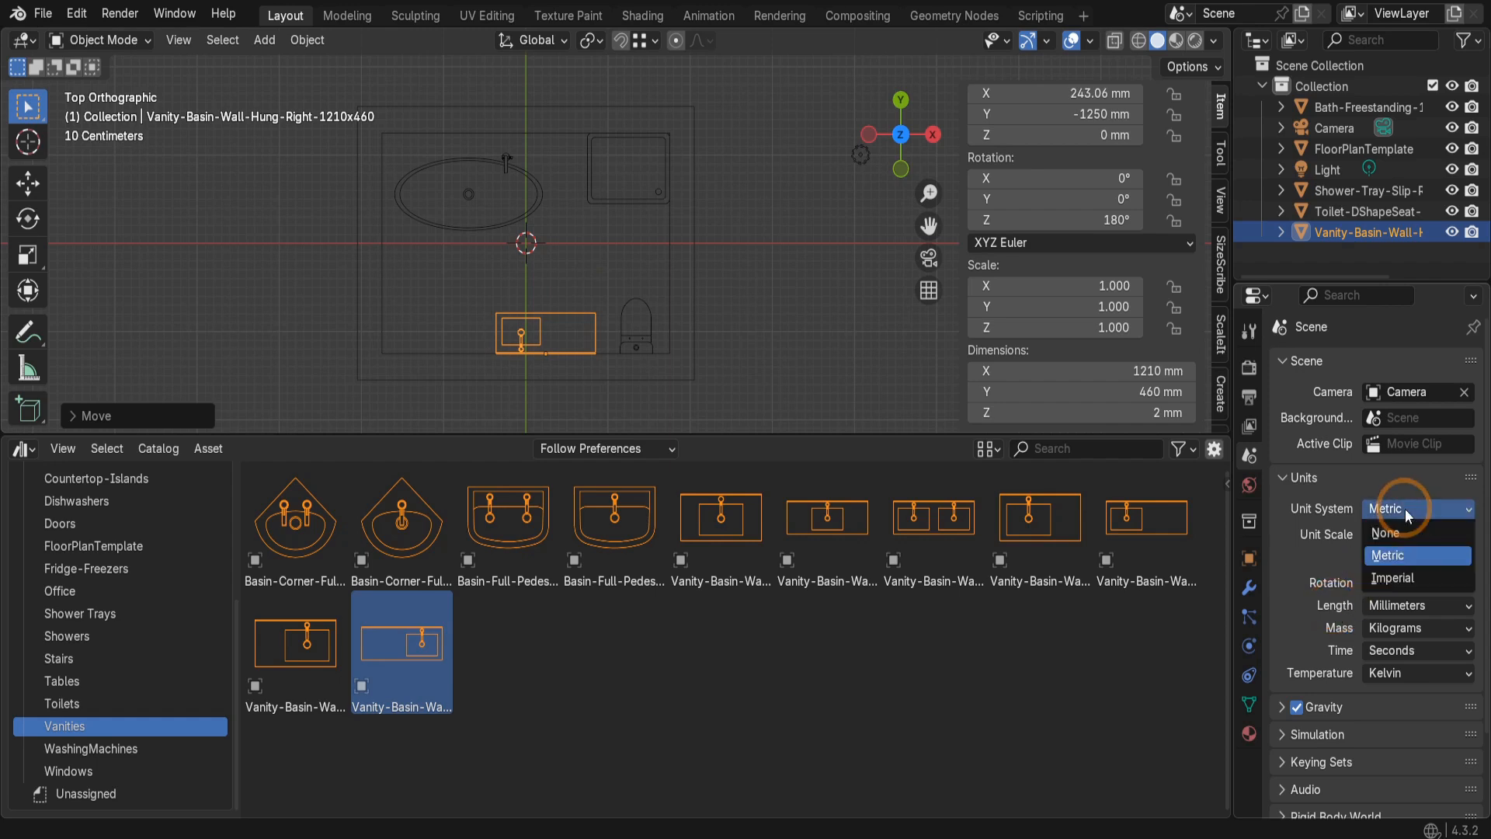
pyautogui.click(1407, 579)
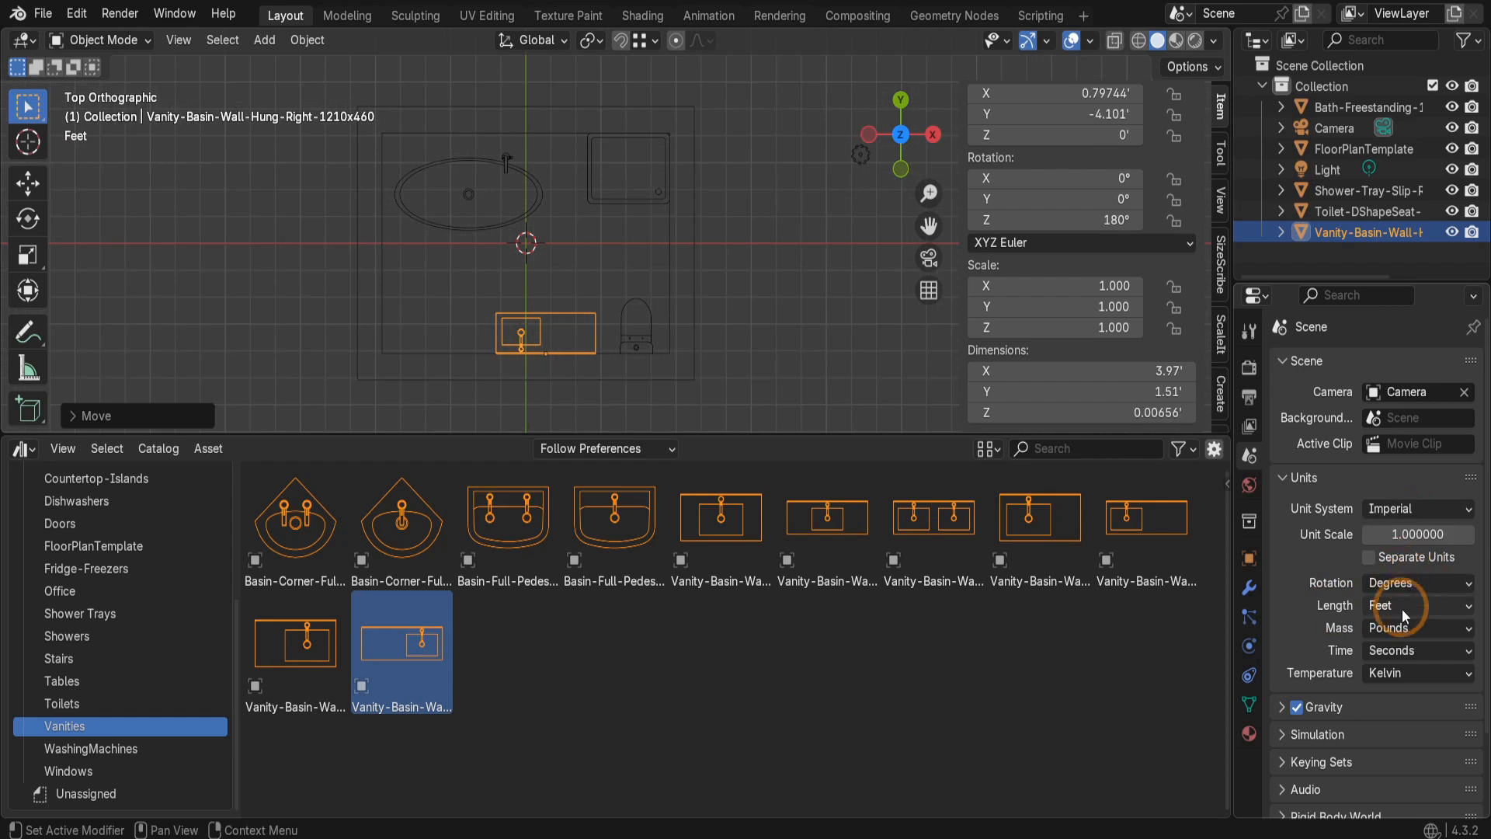
pyautogui.click(1393, 608)
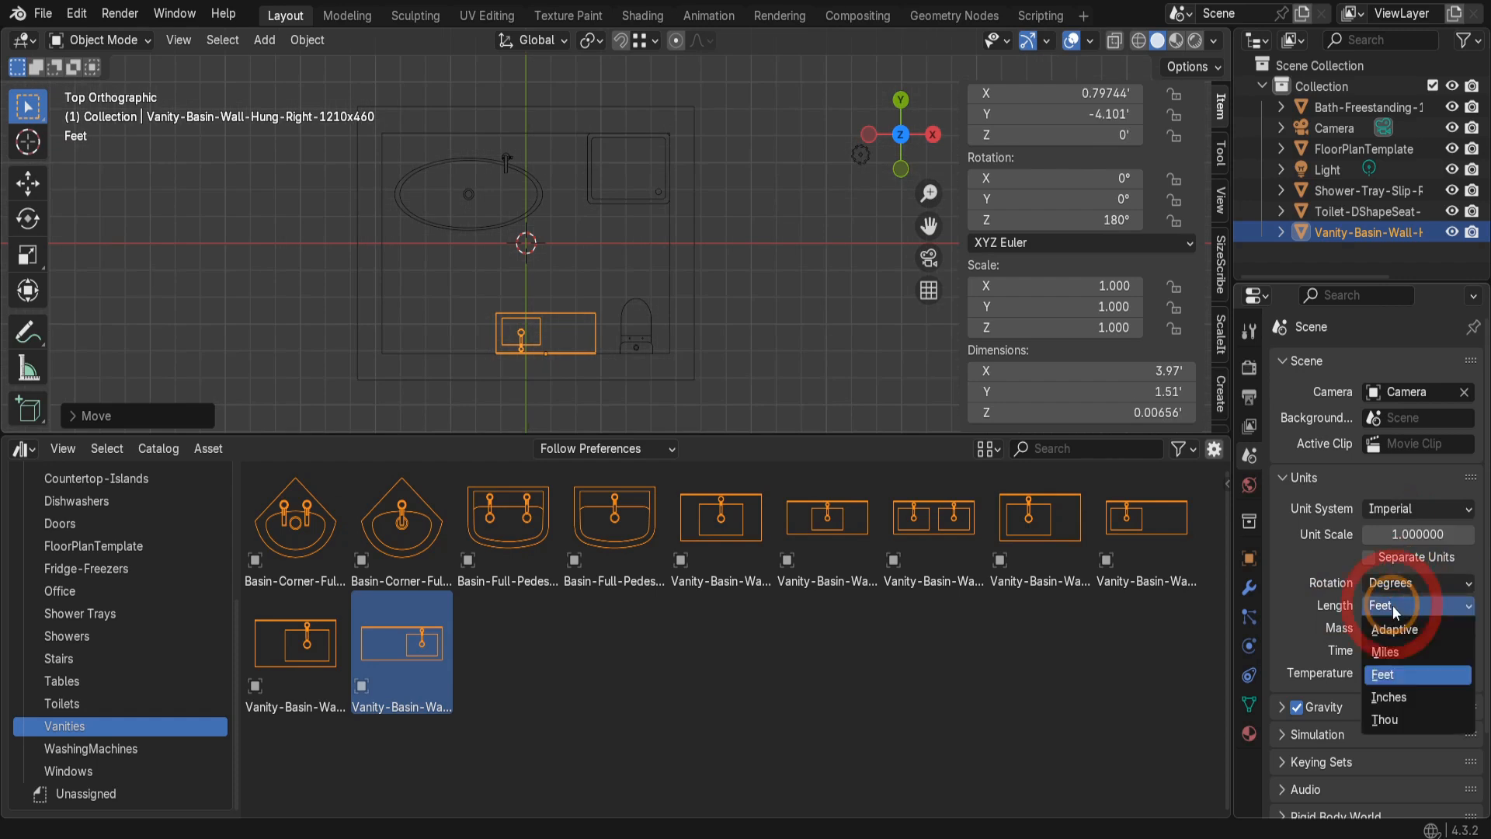
pyautogui.click(1404, 699)
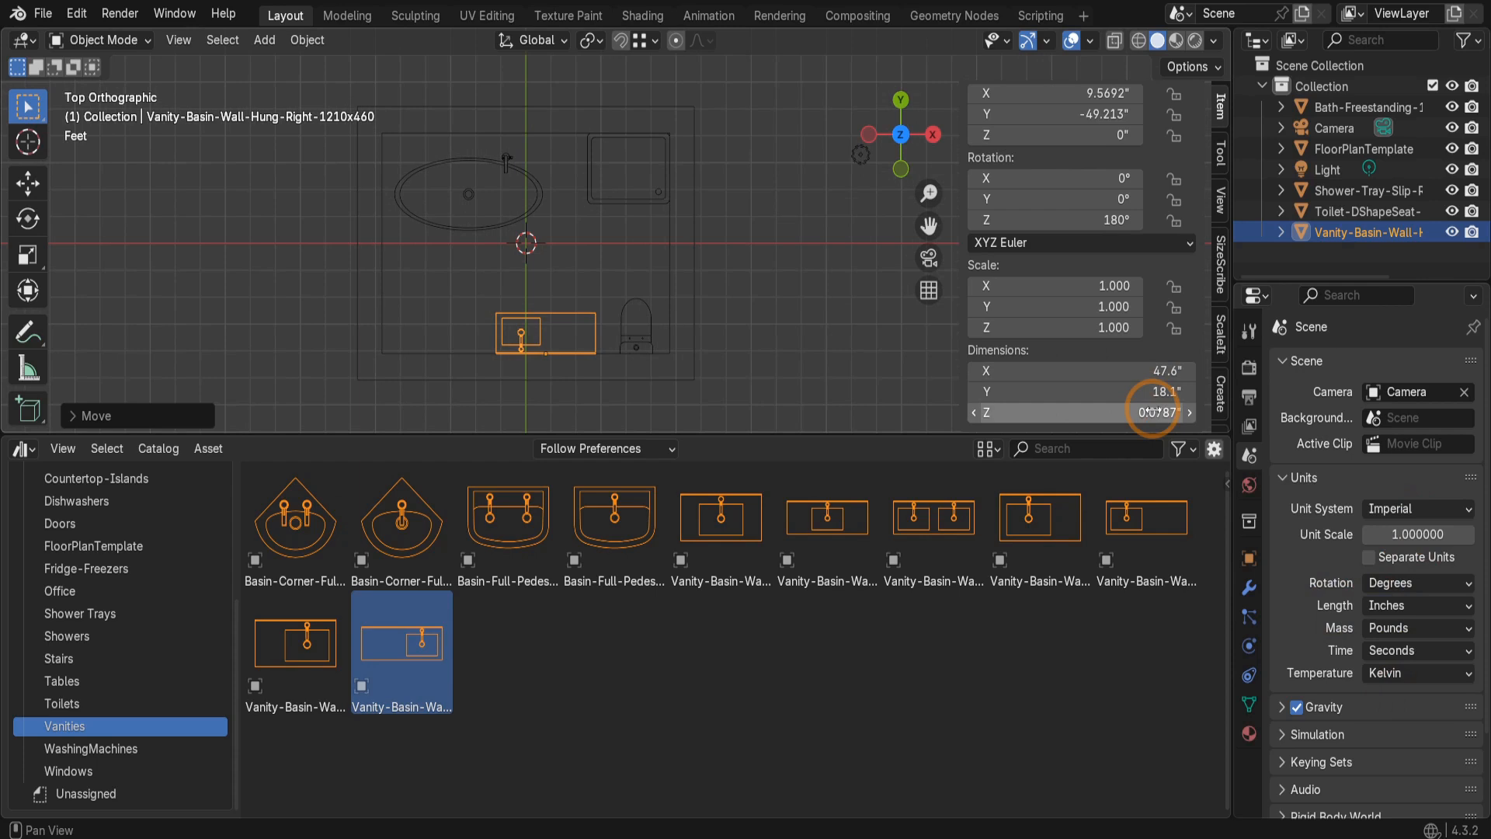
# - Return the scene's unit system to Metric with Millimeters as the length unit
pyautogui.click(1386, 509)
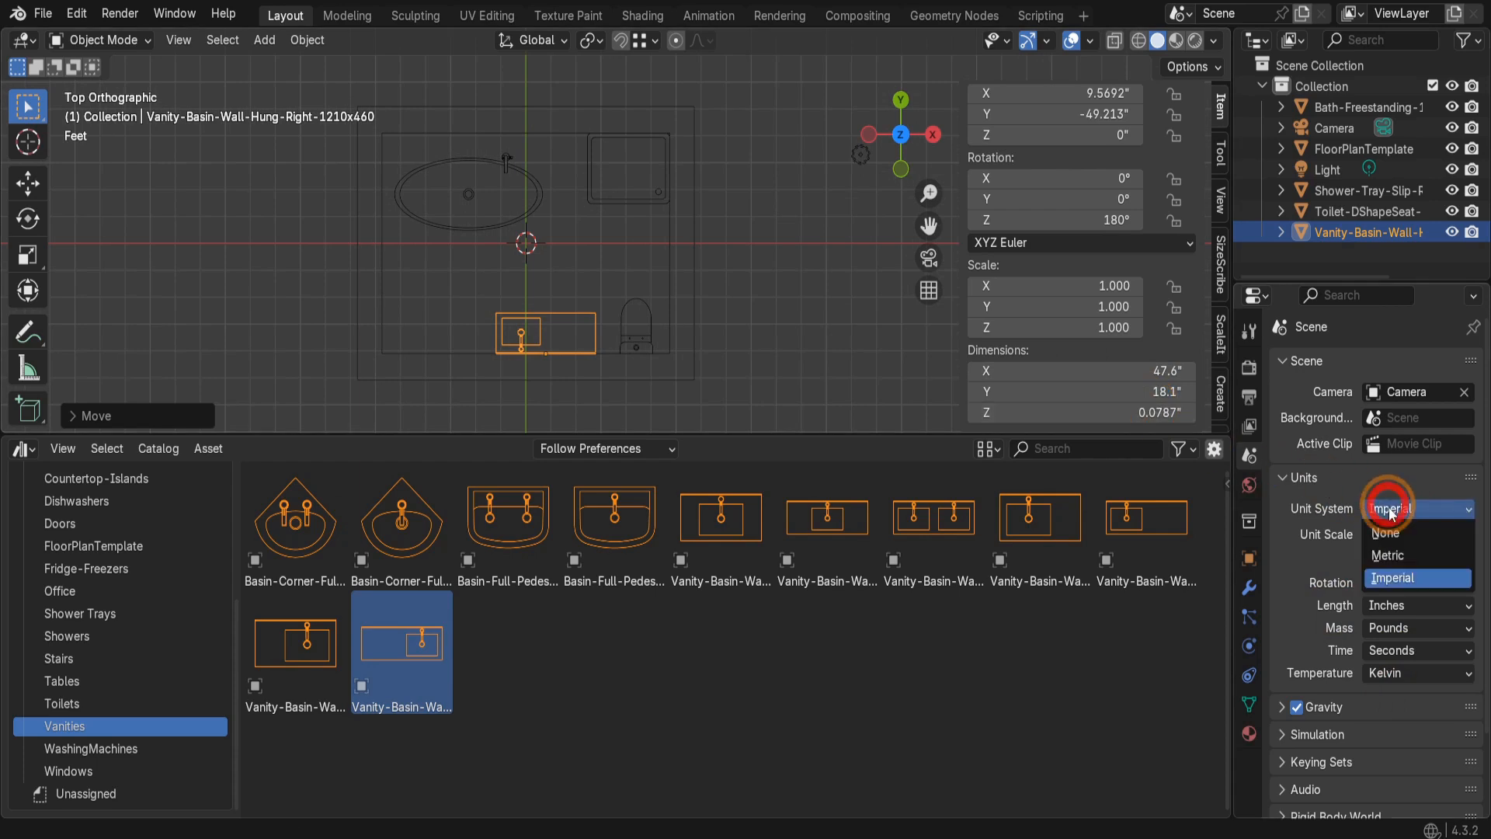
pyautogui.click(1401, 552)
pyautogui.click(1405, 605)
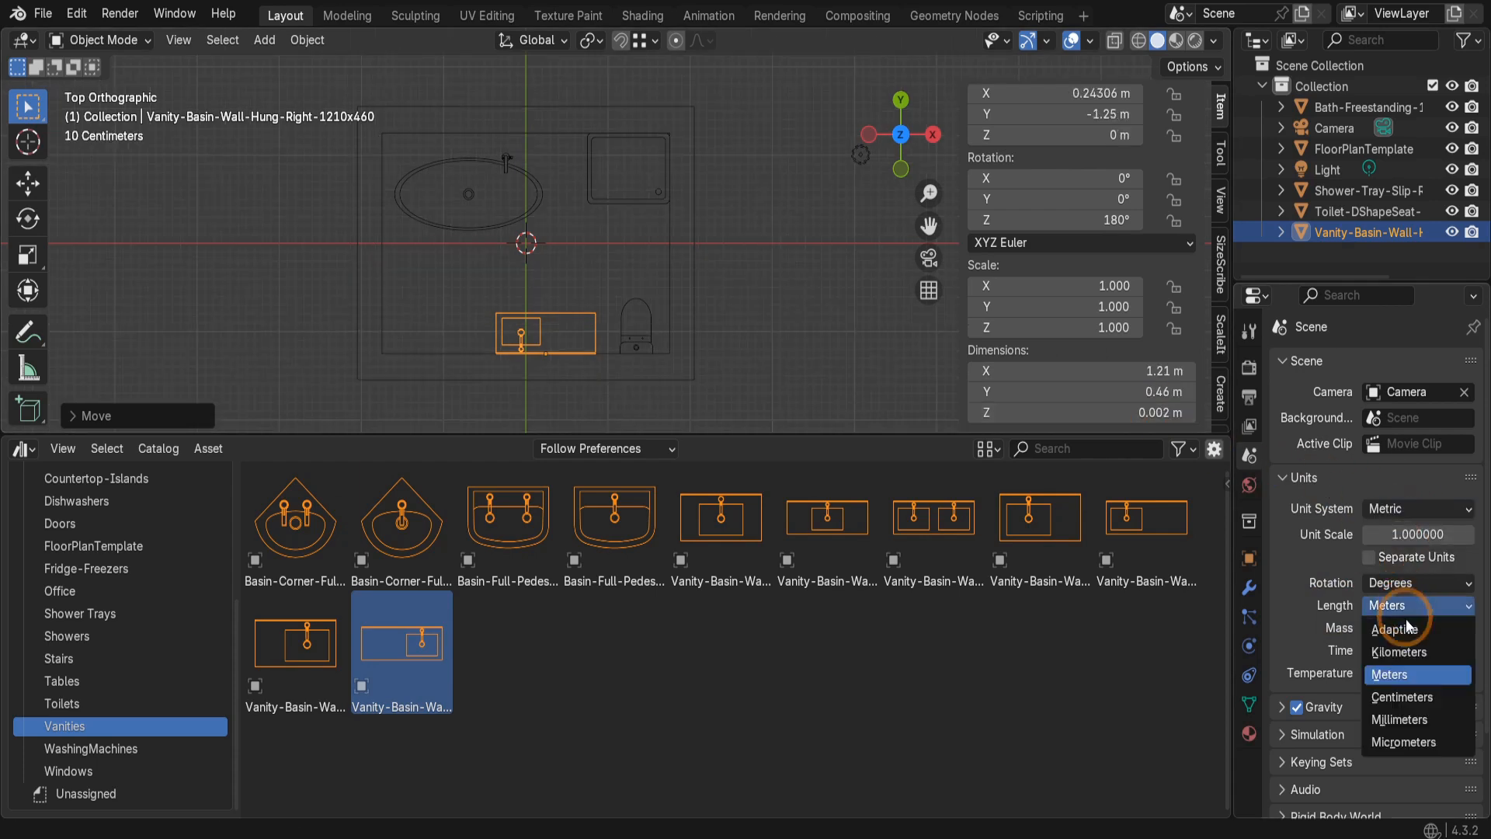
pyautogui.click(1397, 719)
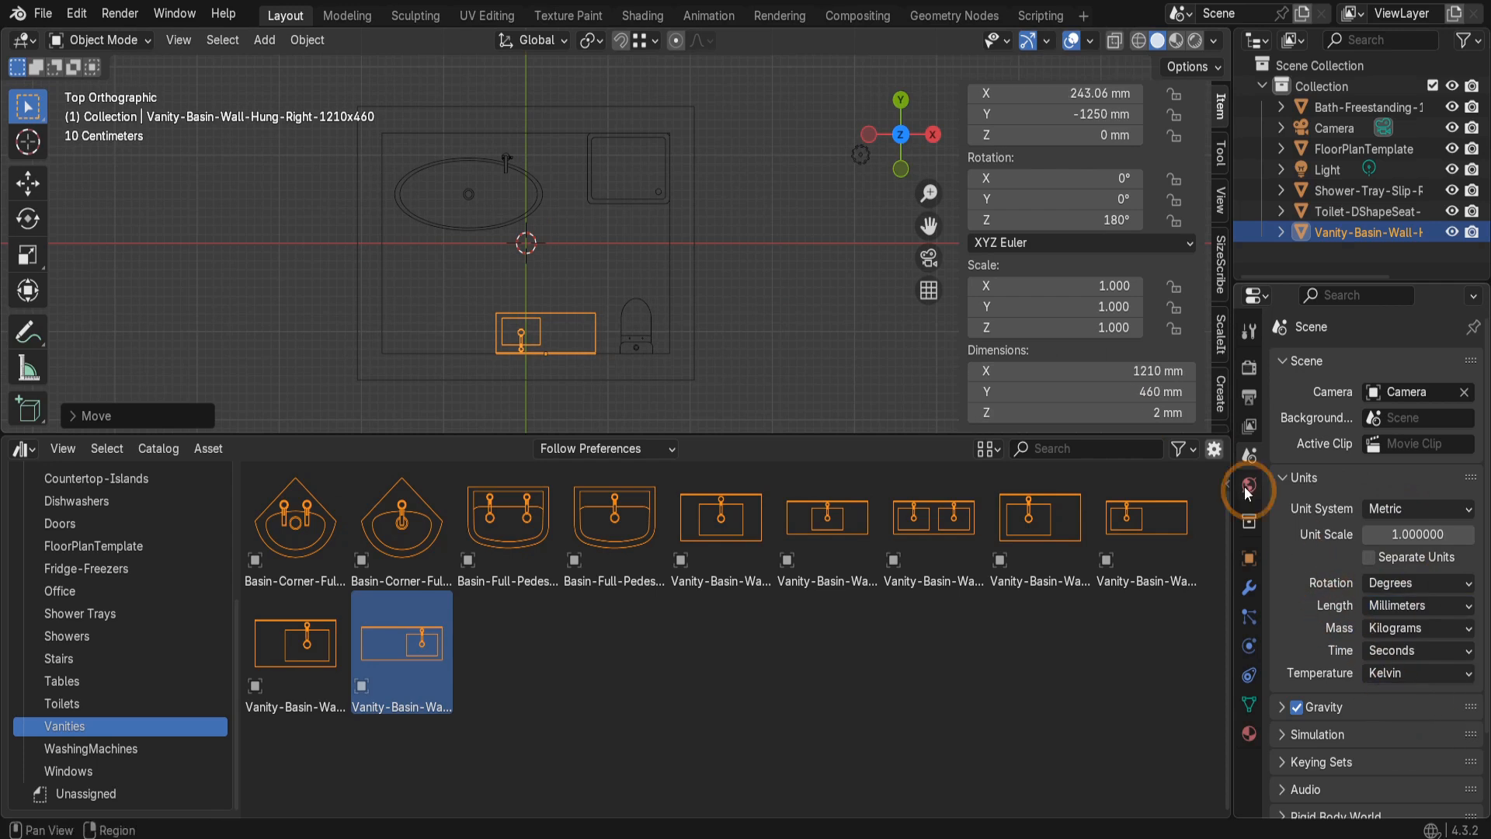
# - Examine the floor plan template's Geometry Nodes modifier for its wall thickness, room length and room width
pyautogui.click(1249, 588)
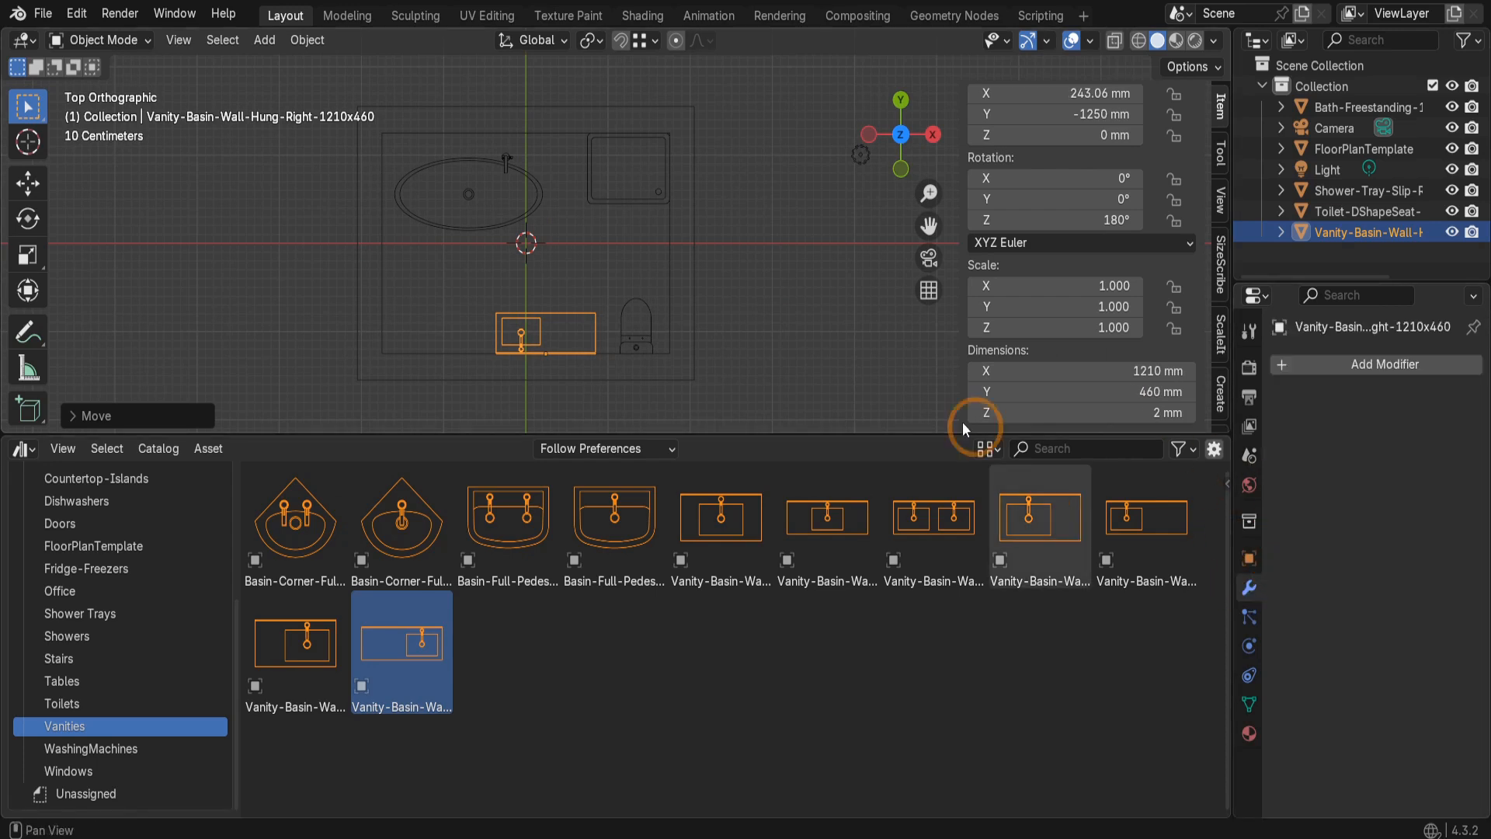
pyautogui.click(683, 333)
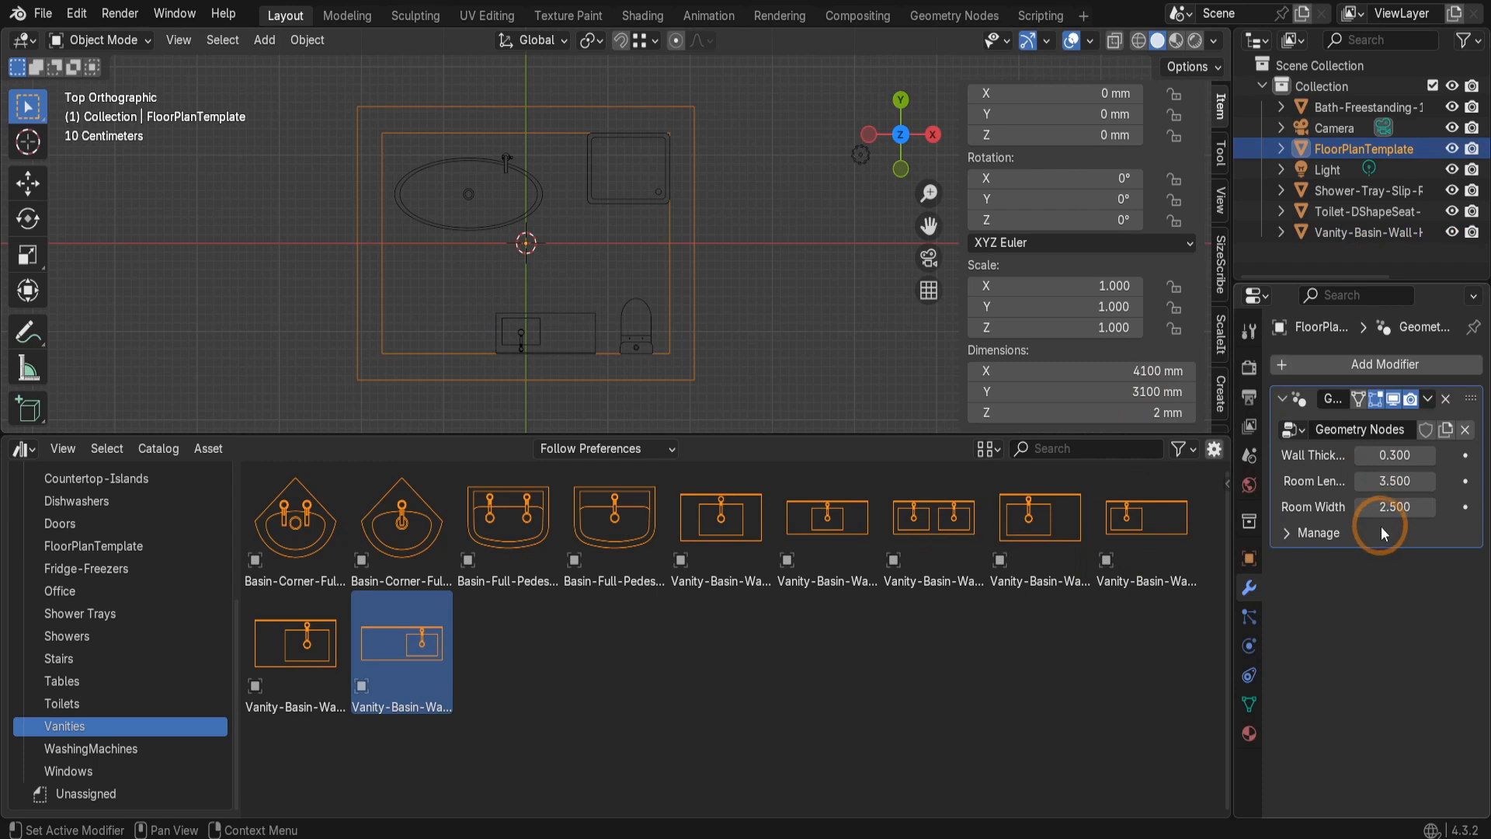
# - Filter the Doors assets by 950 and place Door-300x950 in the floor plan's lower wall beside the vanity
pyautogui.click(90, 523)
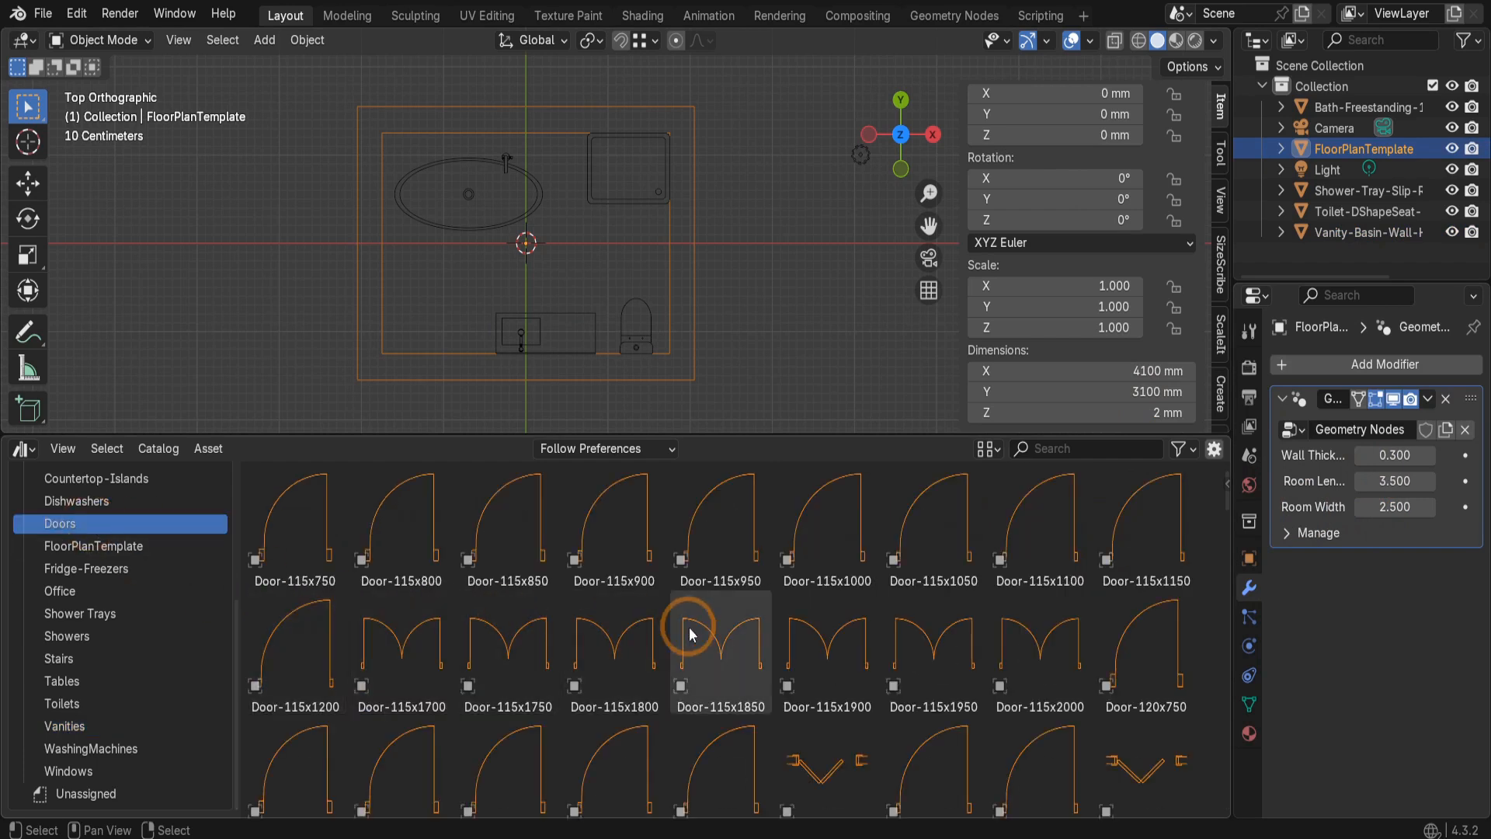
pyautogui.scroll(-2, 703, 629)
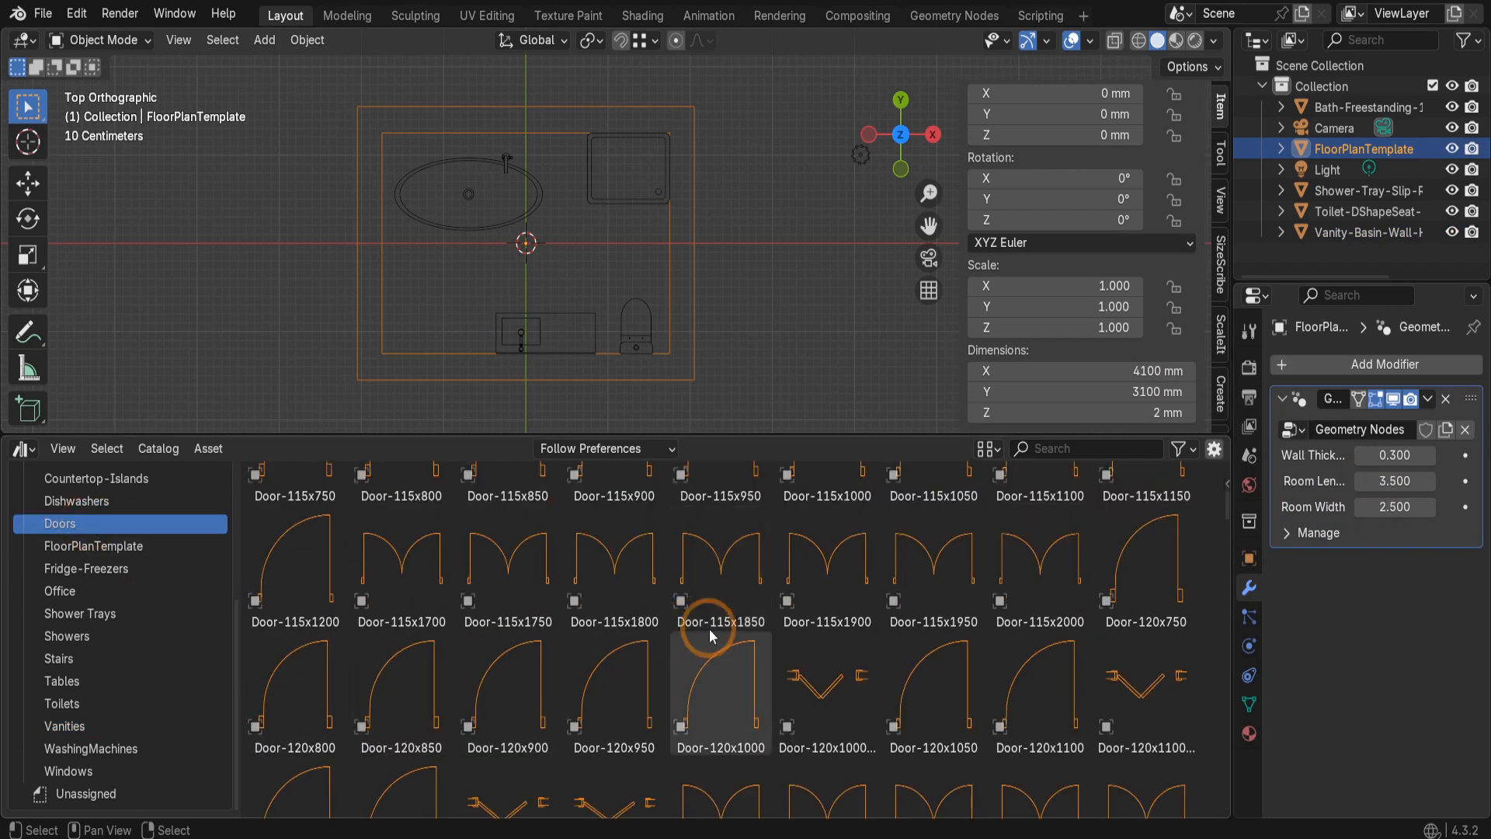
pyautogui.click(1052, 450)
pyautogui.write('950')
pyautogui.press('Return')
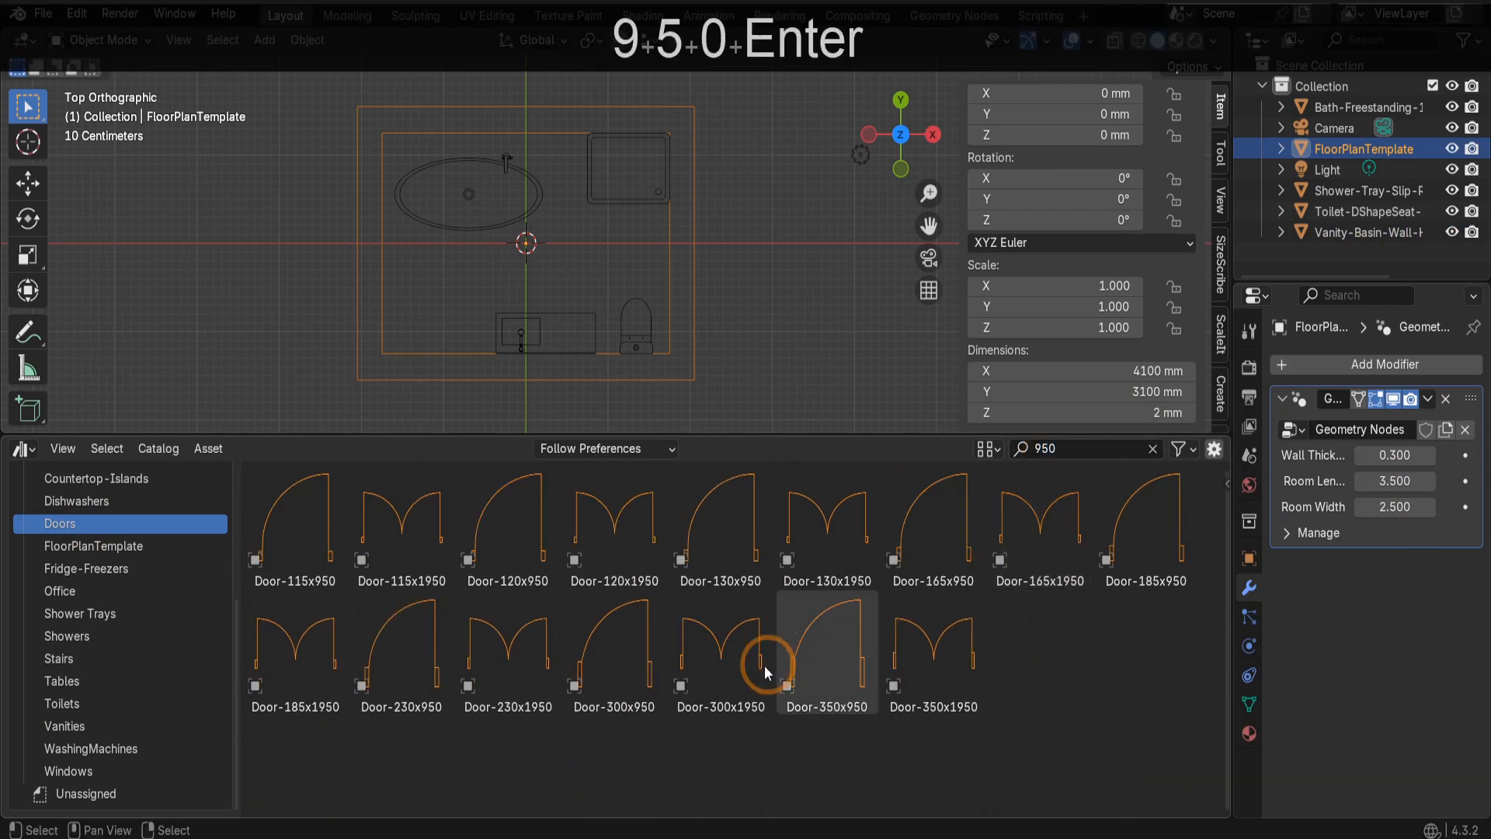
pyautogui.moveTo(611, 657); pyautogui.dragTo(427, 343)
# - Move the door along the Y axis, snapping it flush with the outer corner of the lower wall
pyautogui.scroll(2, 403, 347)
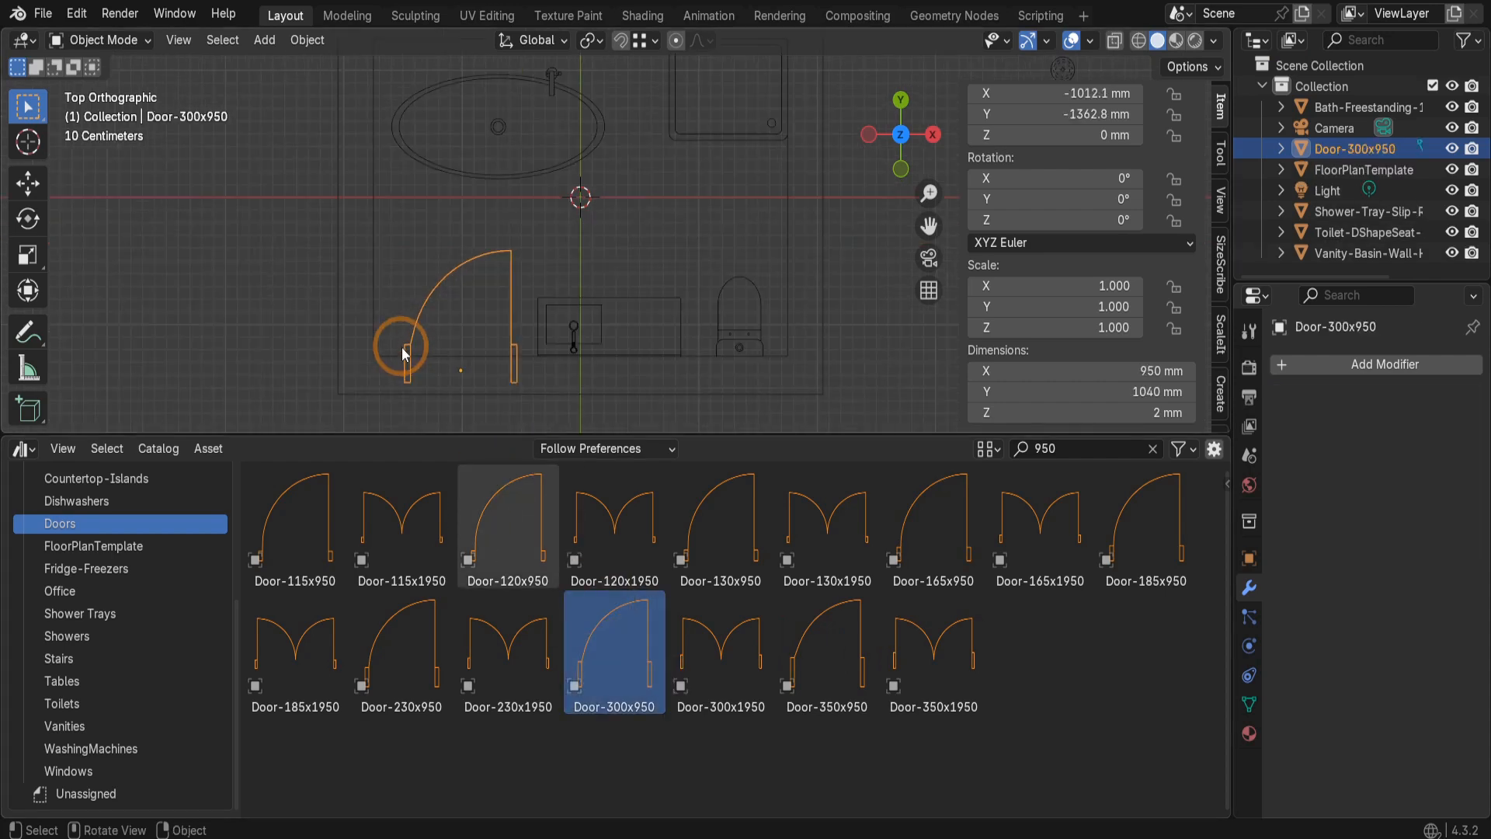
pyautogui.press('g')
pyautogui.press('y')
pyautogui.press('ctrl')
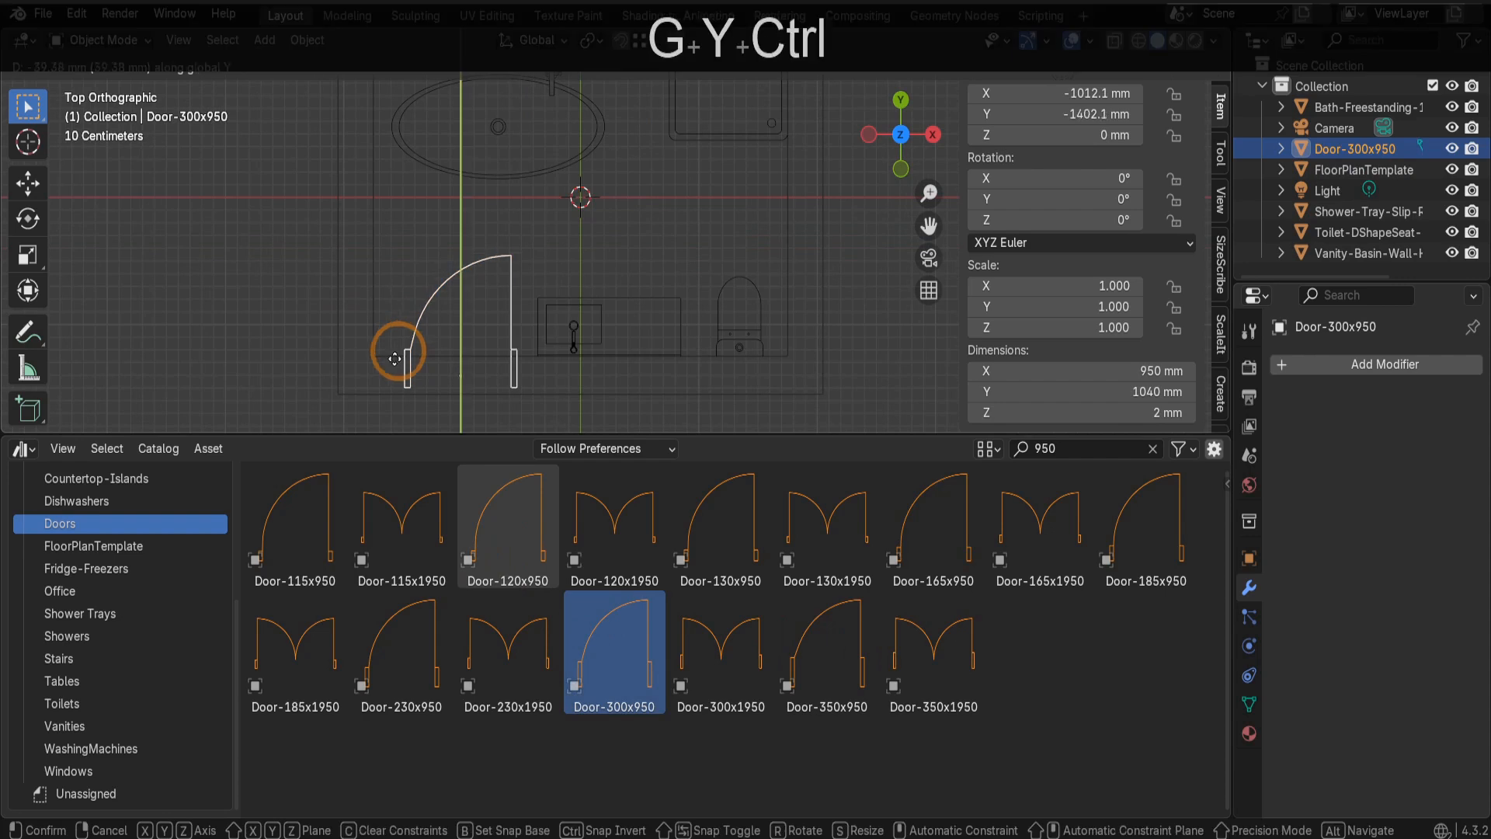
pyautogui.click(355, 387)
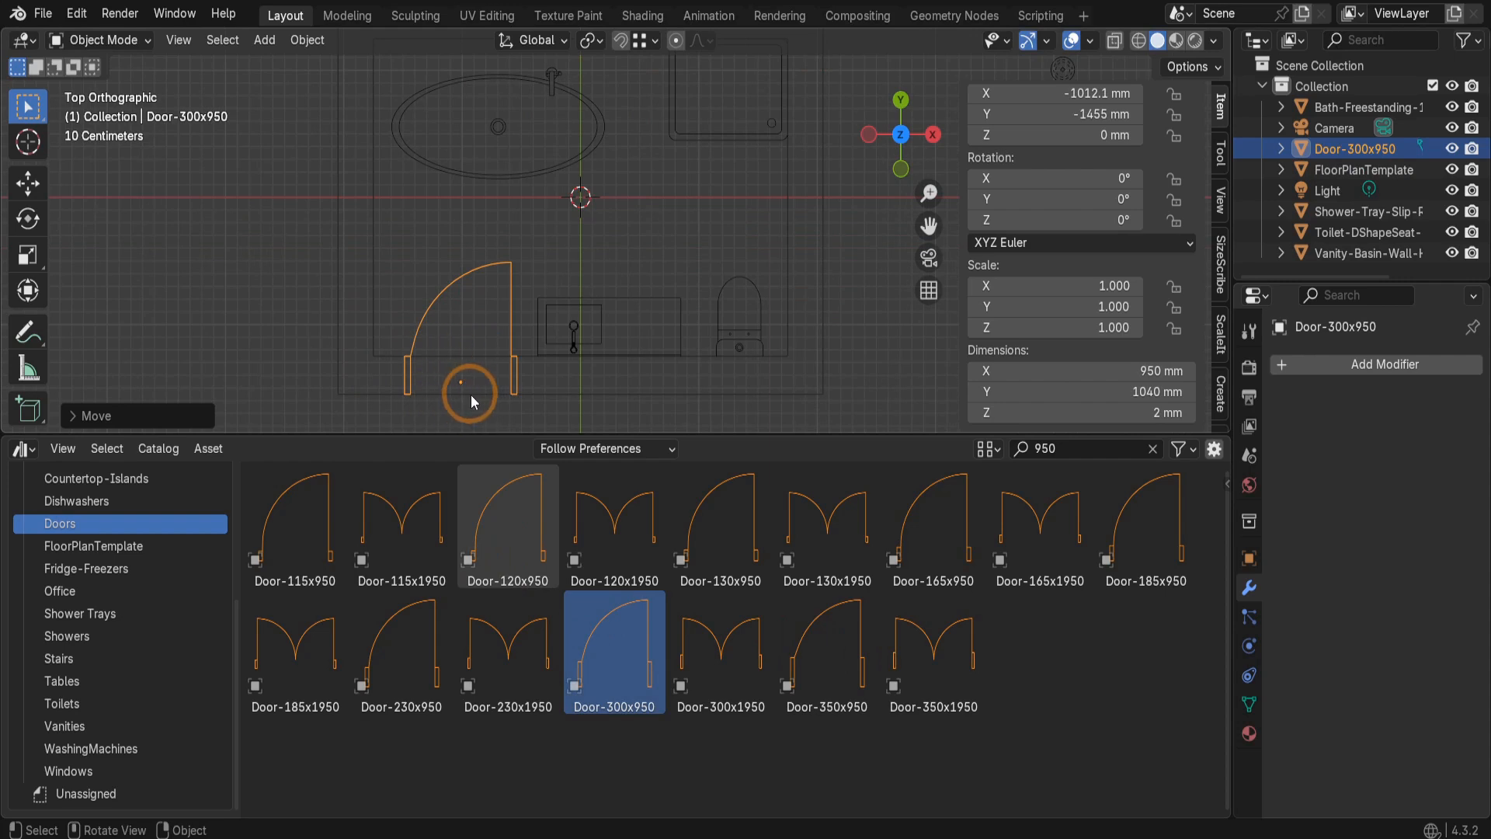
# - Filter the Windows assets by 800 and place Window-800x300-Fixed in the upper wall above the bath
pyautogui.scroll(-1, 472, 393)
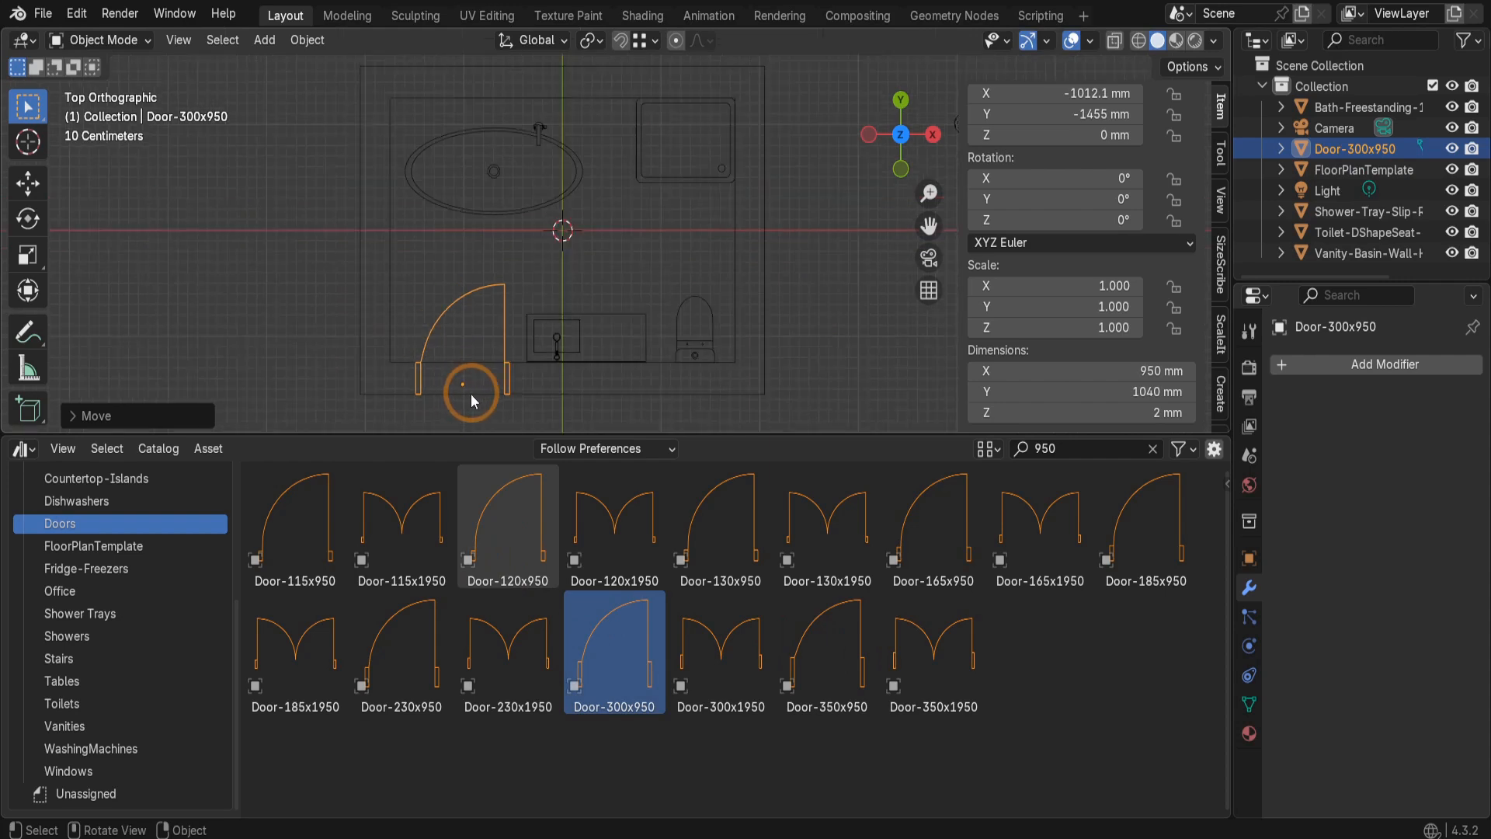
pyautogui.scroll(-1, 464, 393)
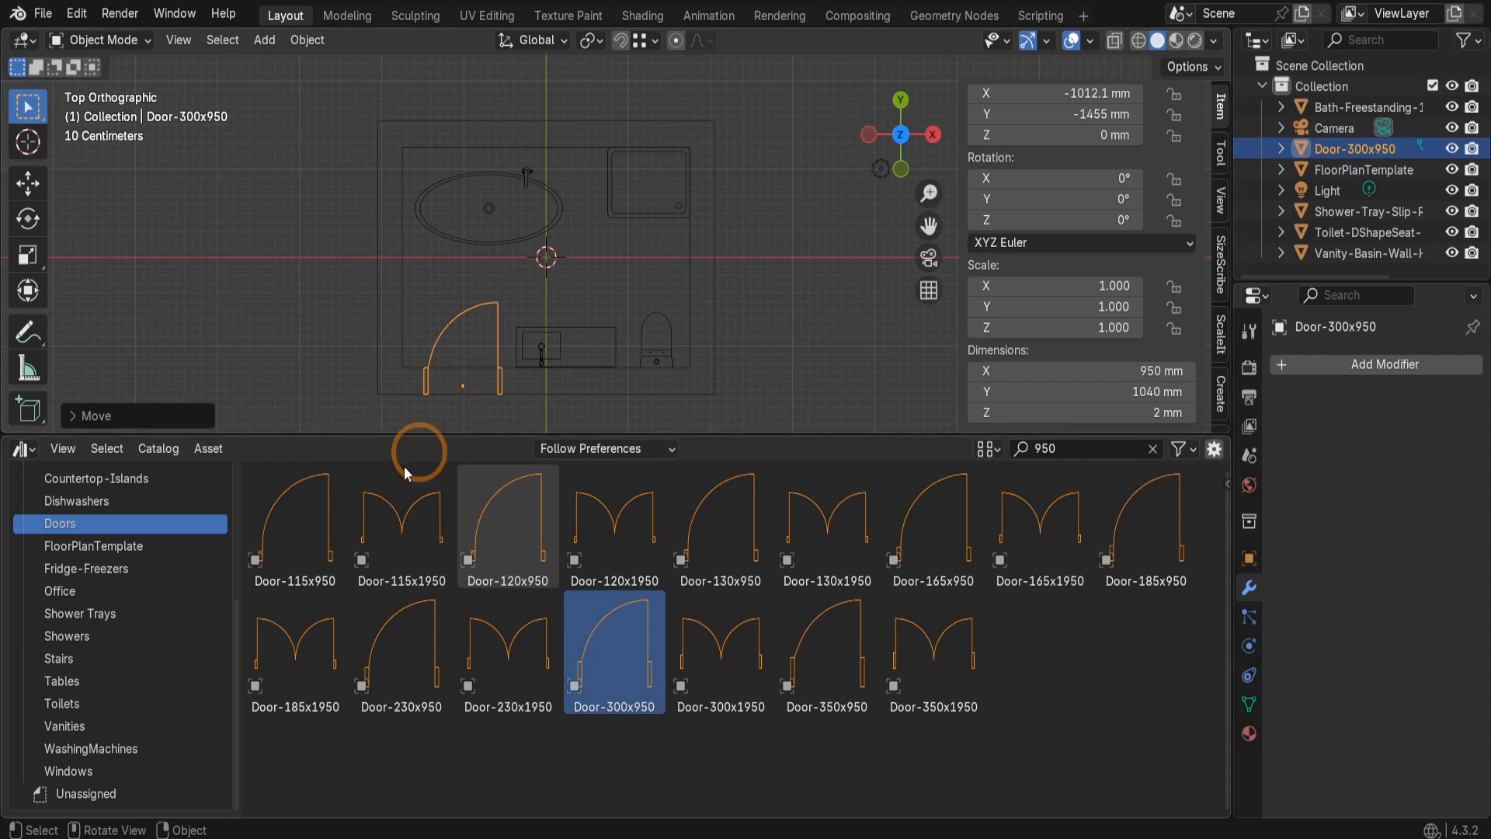
pyautogui.click(147, 771)
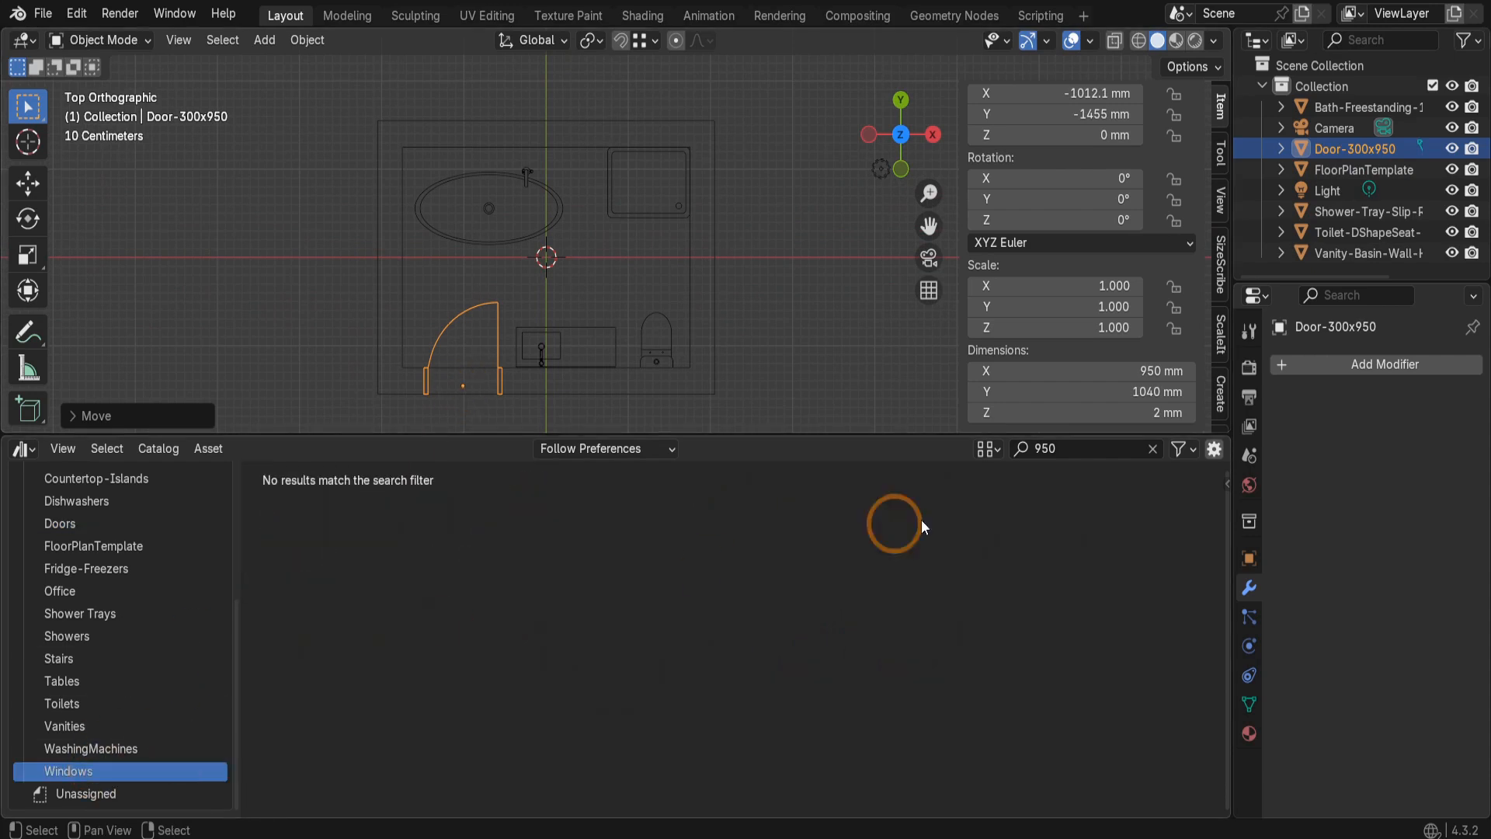
pyautogui.click(1152, 449)
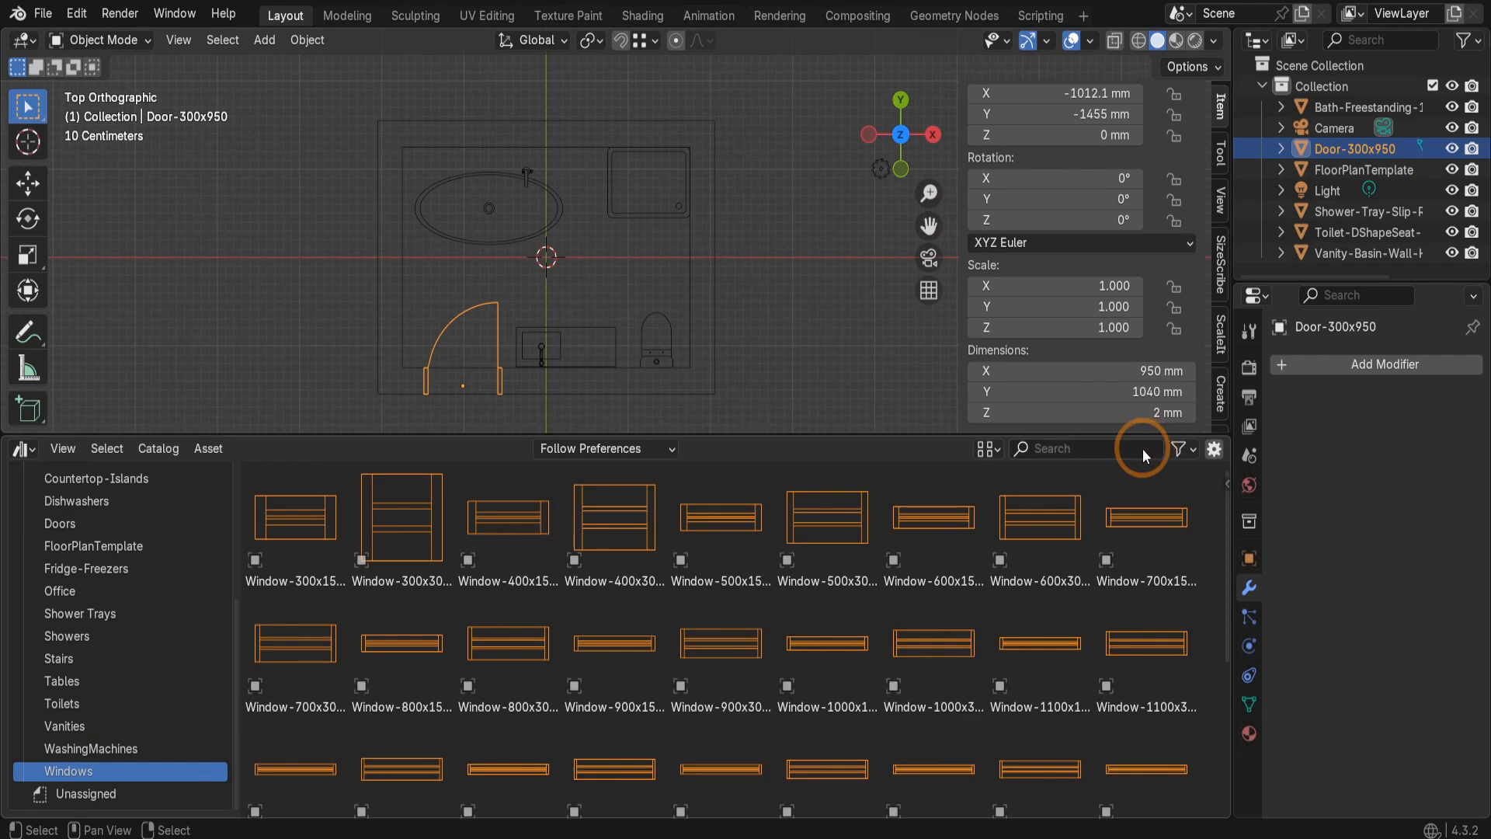
pyautogui.click(1140, 449)
pyautogui.write('800')
pyautogui.press('Return')
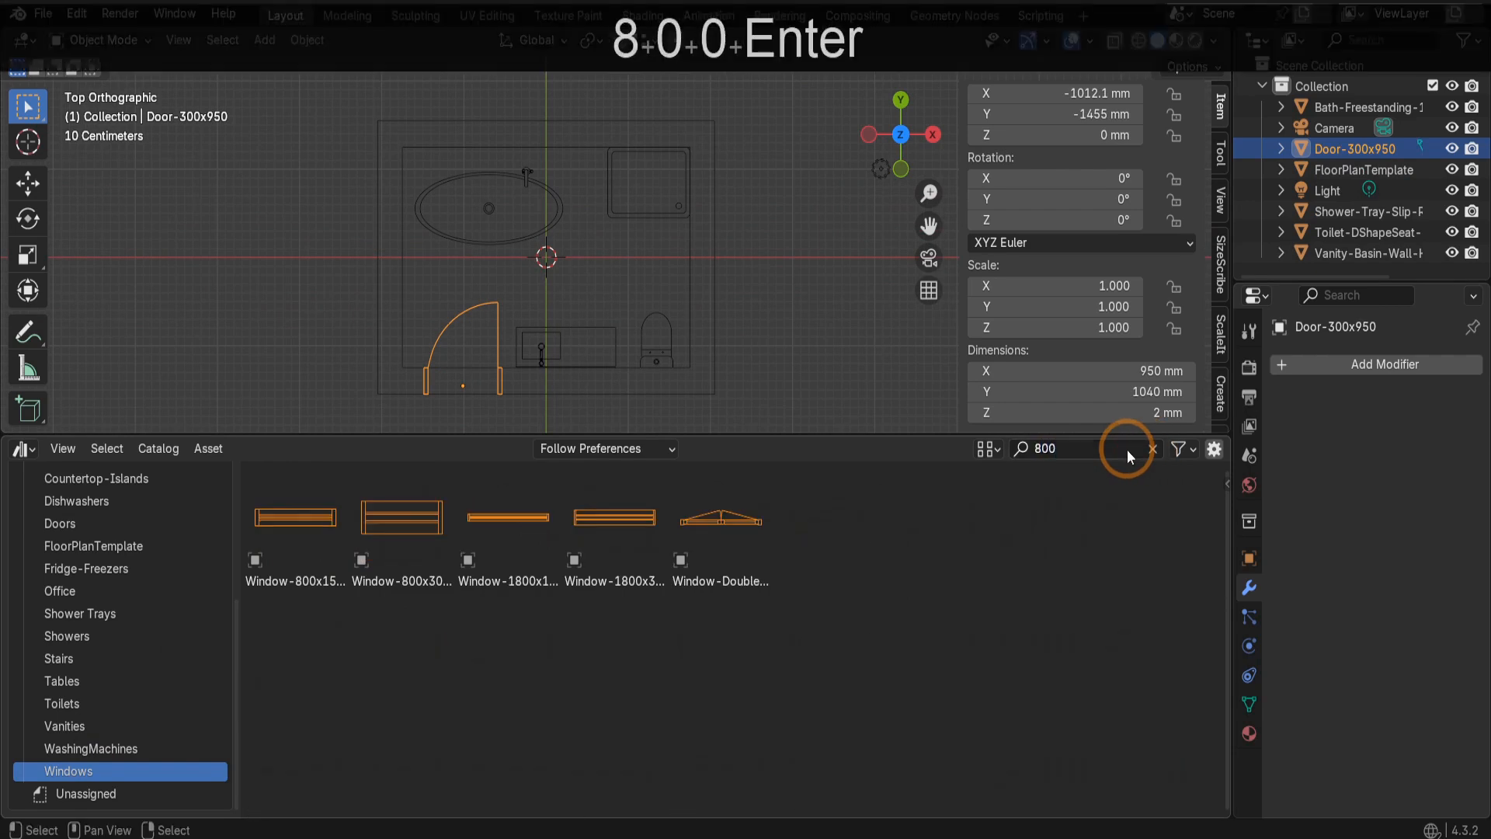
pyautogui.click(412, 532)
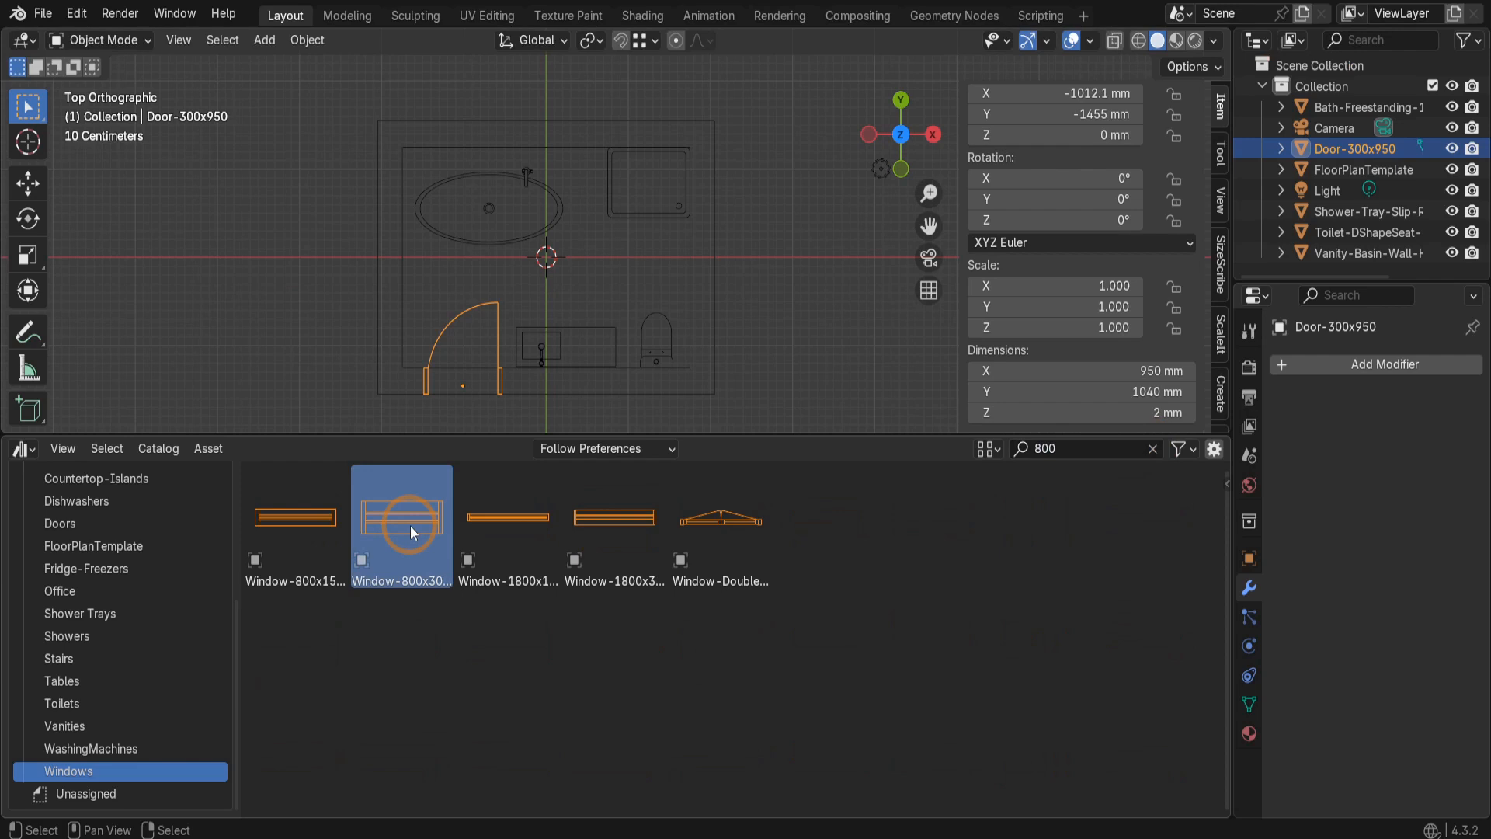
pyautogui.moveTo(410, 525); pyautogui.dragTo(457, 134)
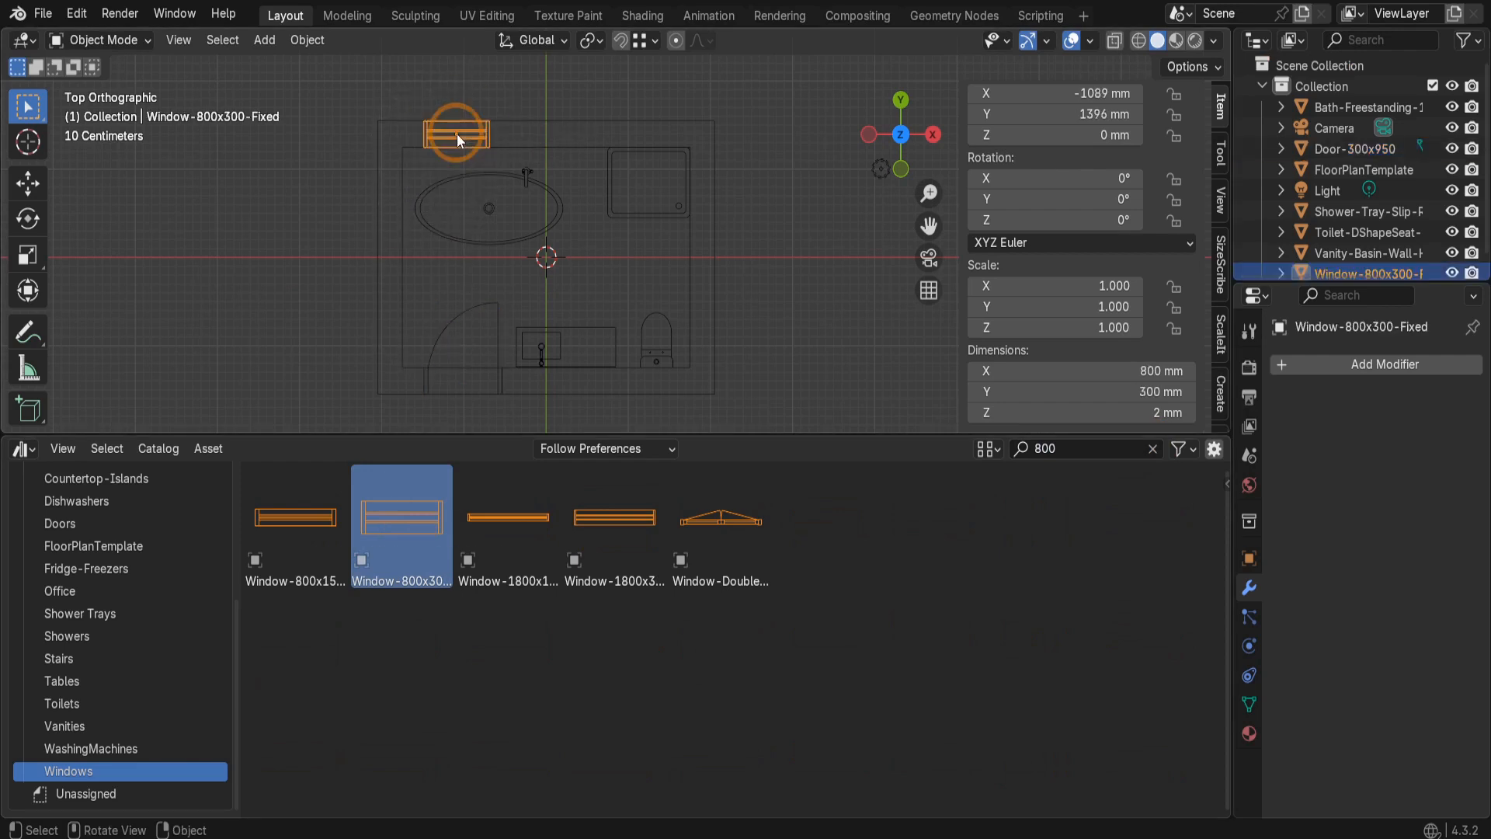
# - Move the window along the Y axis, snapping it to the upper wall's outer corner
pyautogui.press('g')
pyautogui.press('y')
pyautogui.press('ctrl')
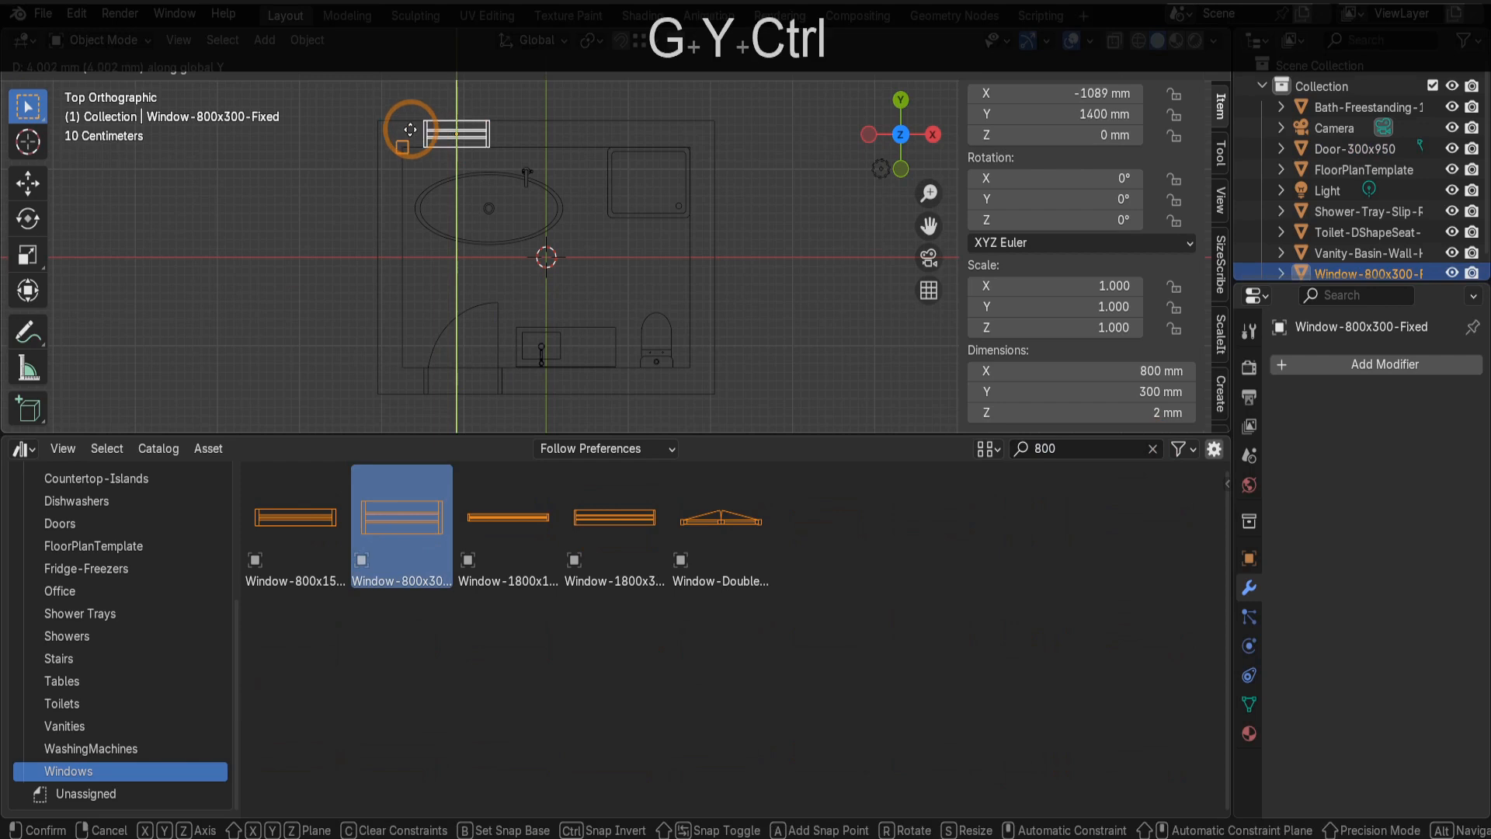
pyautogui.click(383, 125)
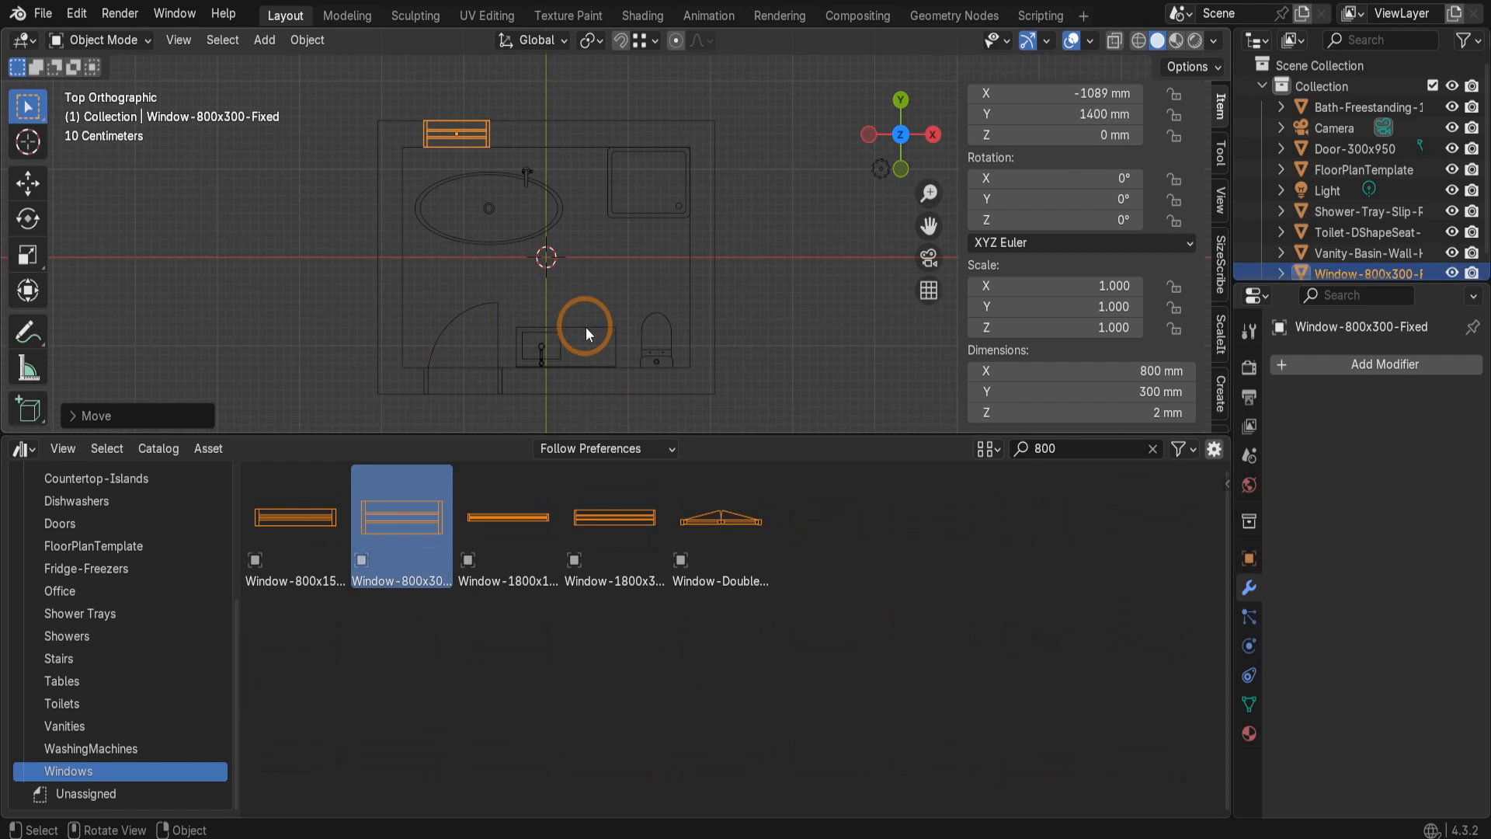
# - Add a plane at the world origin and scale it to about 5448 mm square, covering the whole floor plan
pyautogui.hotkey('shift', 's')
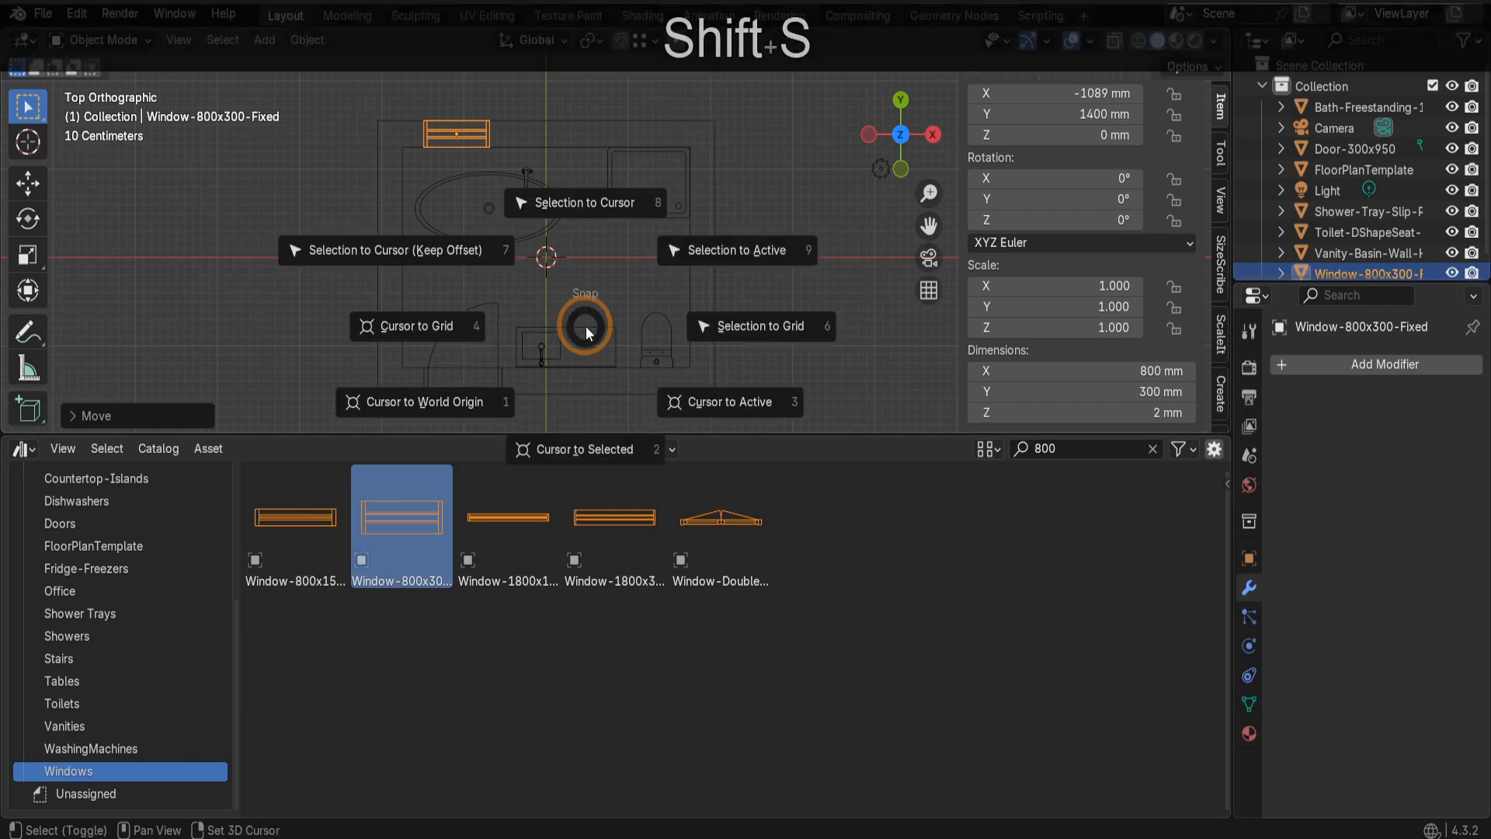
pyautogui.click(483, 402)
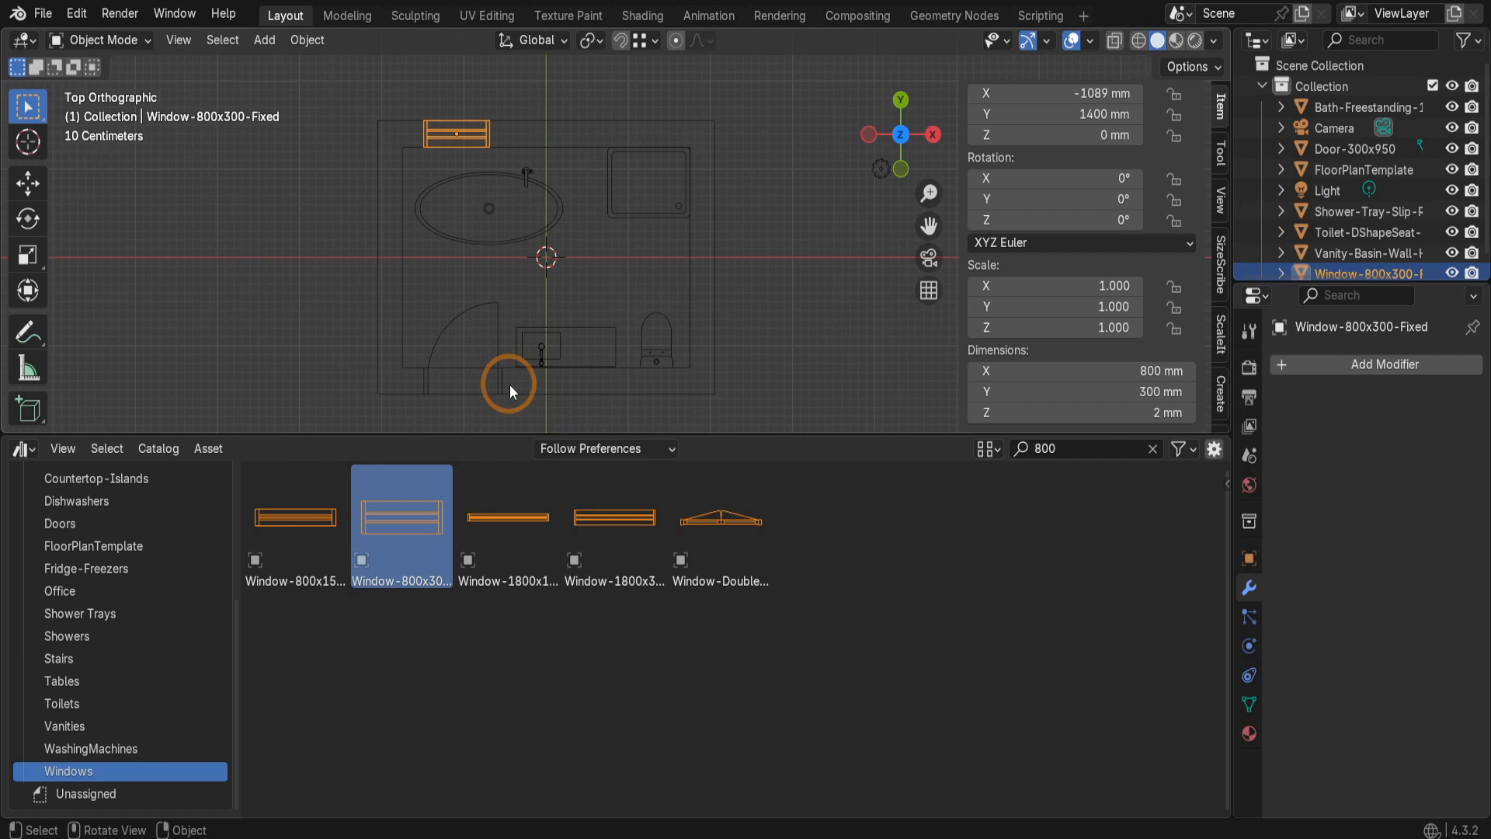
pyautogui.click(264, 41)
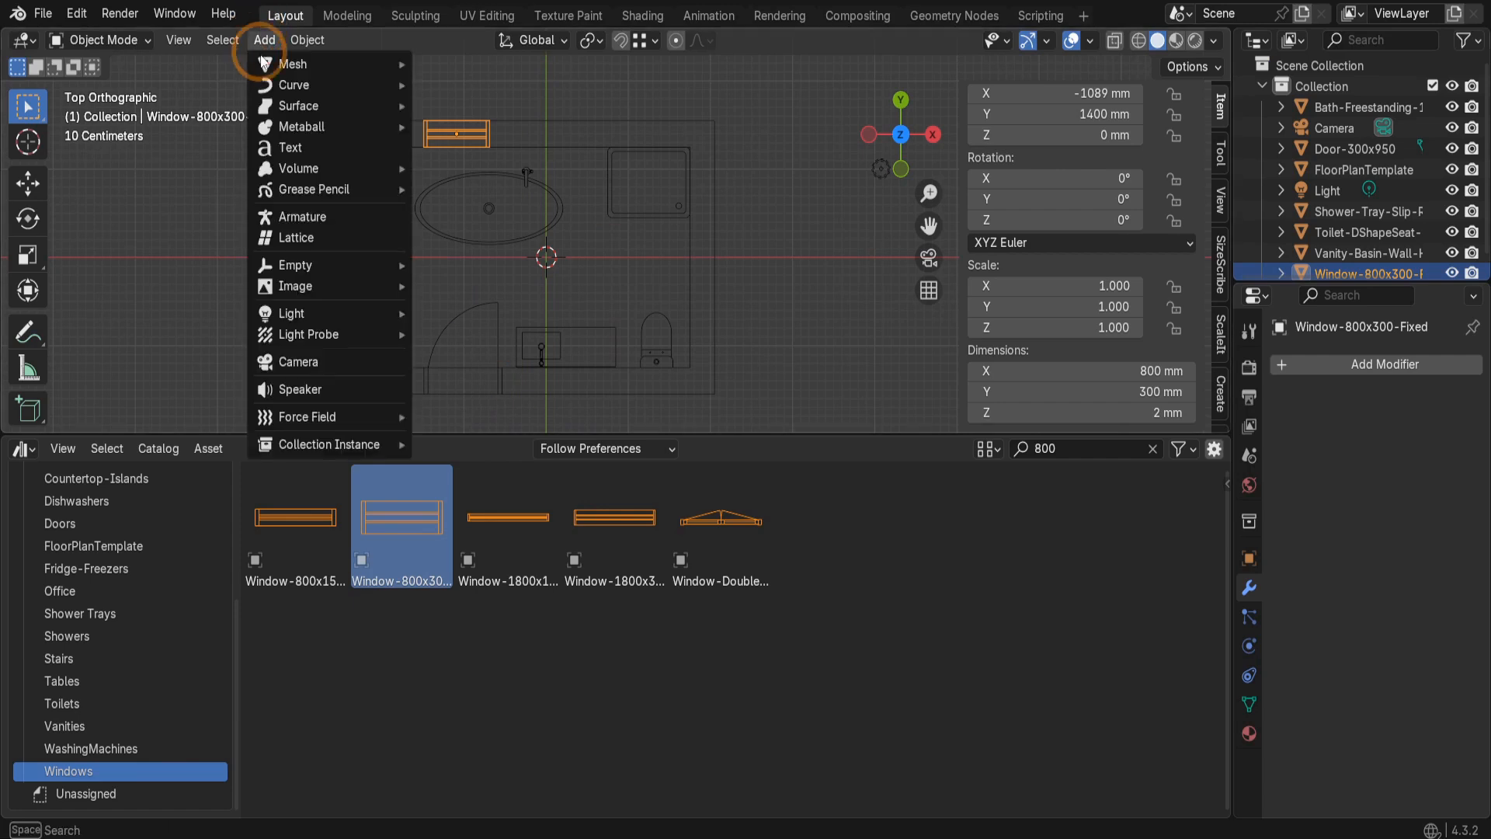
pyautogui.moveTo(268, 62)
pyautogui.click(435, 58)
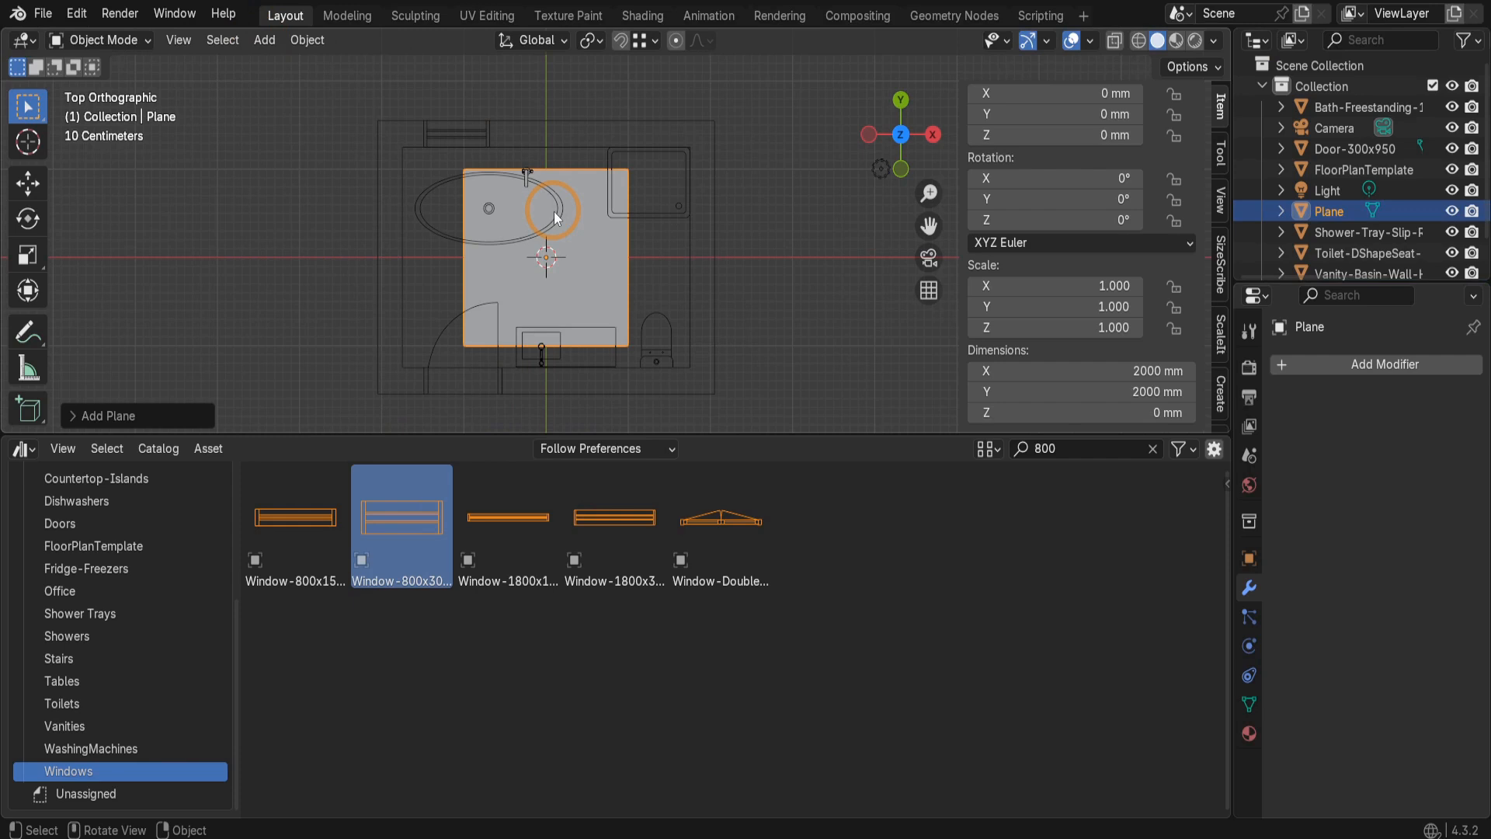
pyautogui.press('s')
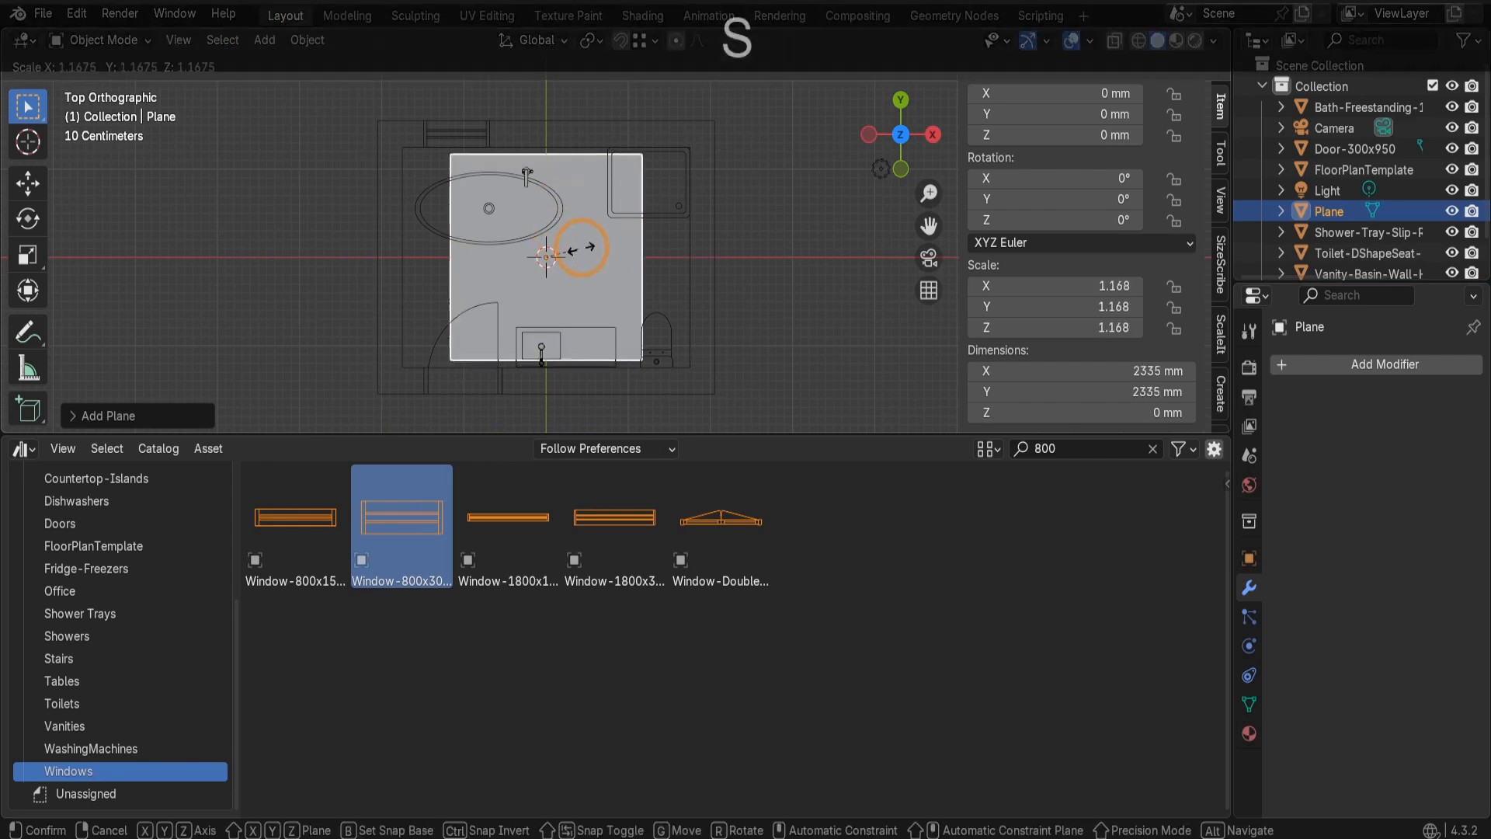
pyautogui.click(621, 255)
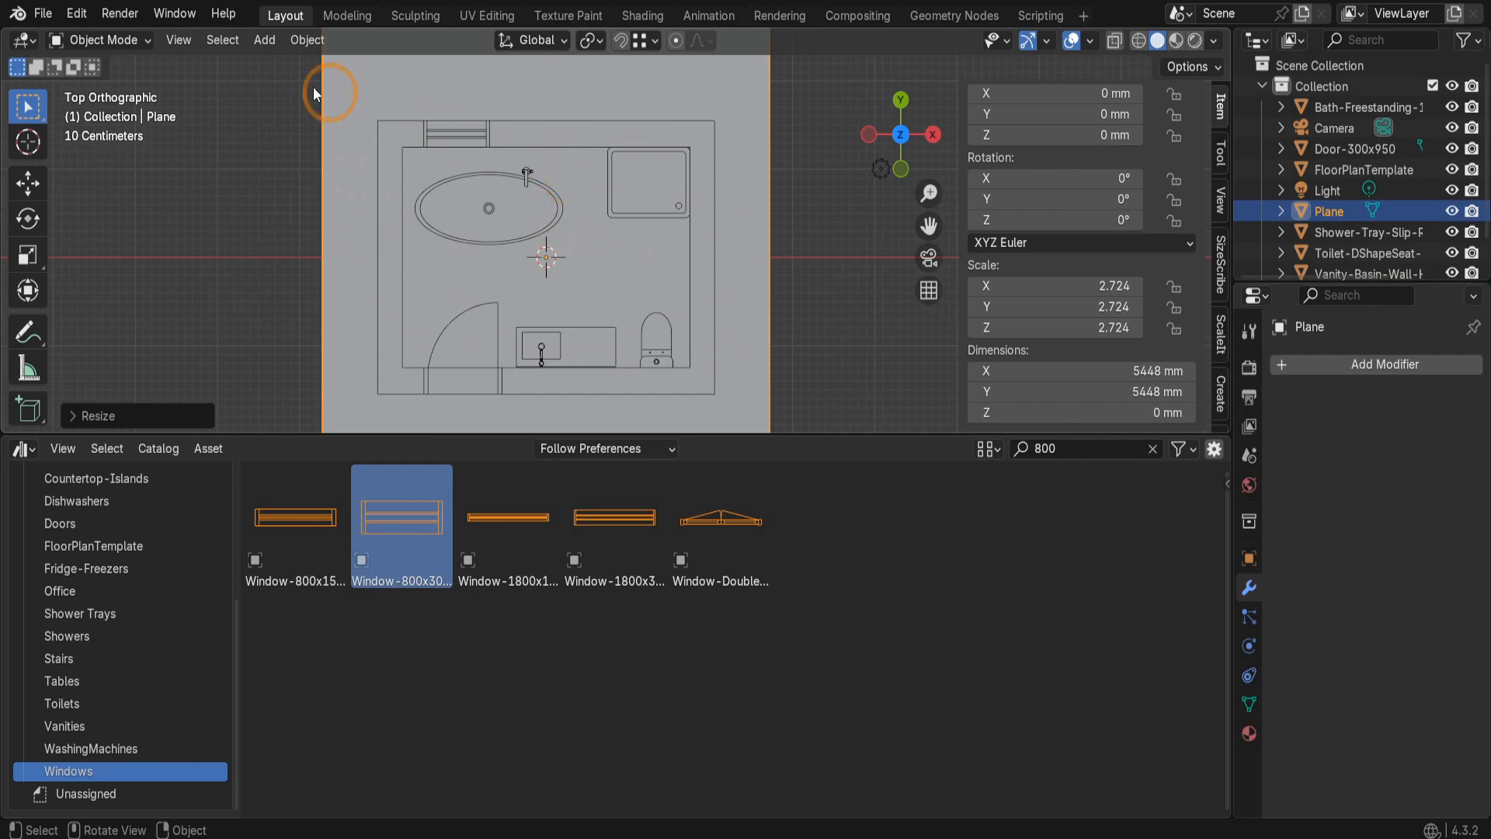
# - Put the plane into Edit Mode with its entire mesh selected
pyautogui.click(99, 40)
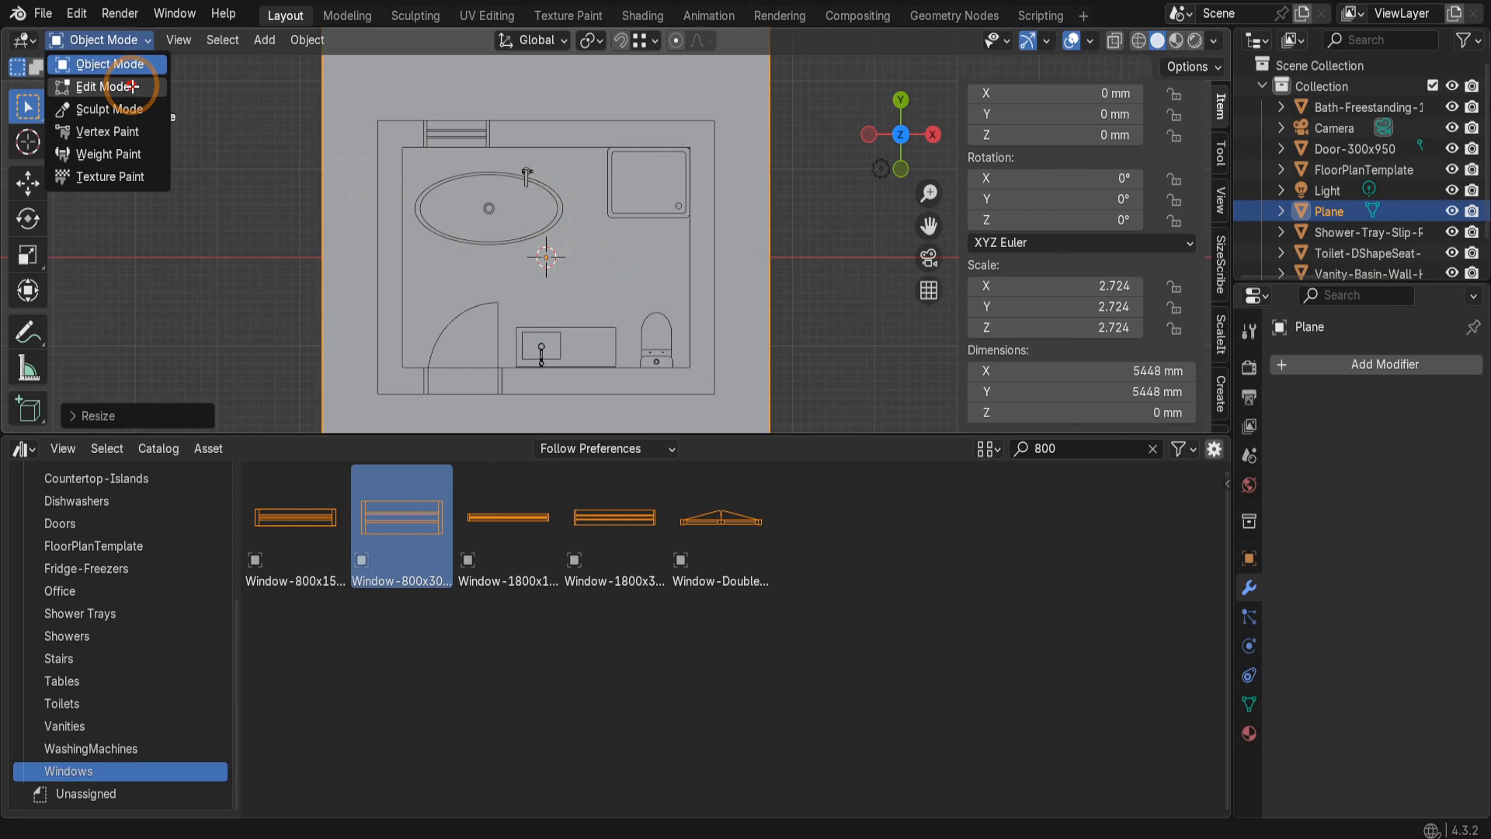
pyautogui.click(117, 87)
pyautogui.press('Tab')
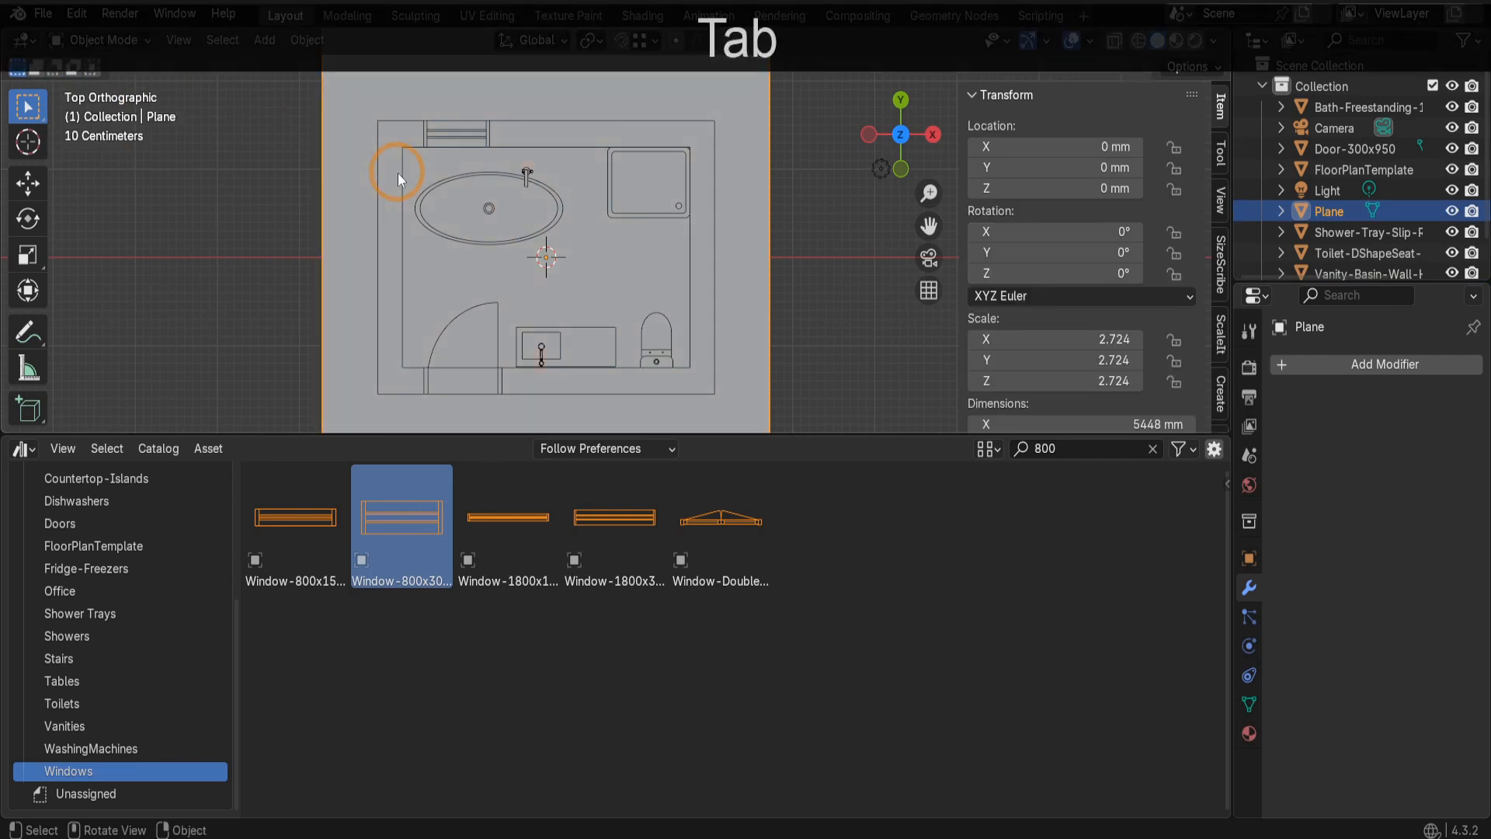
pyautogui.press('Tab')
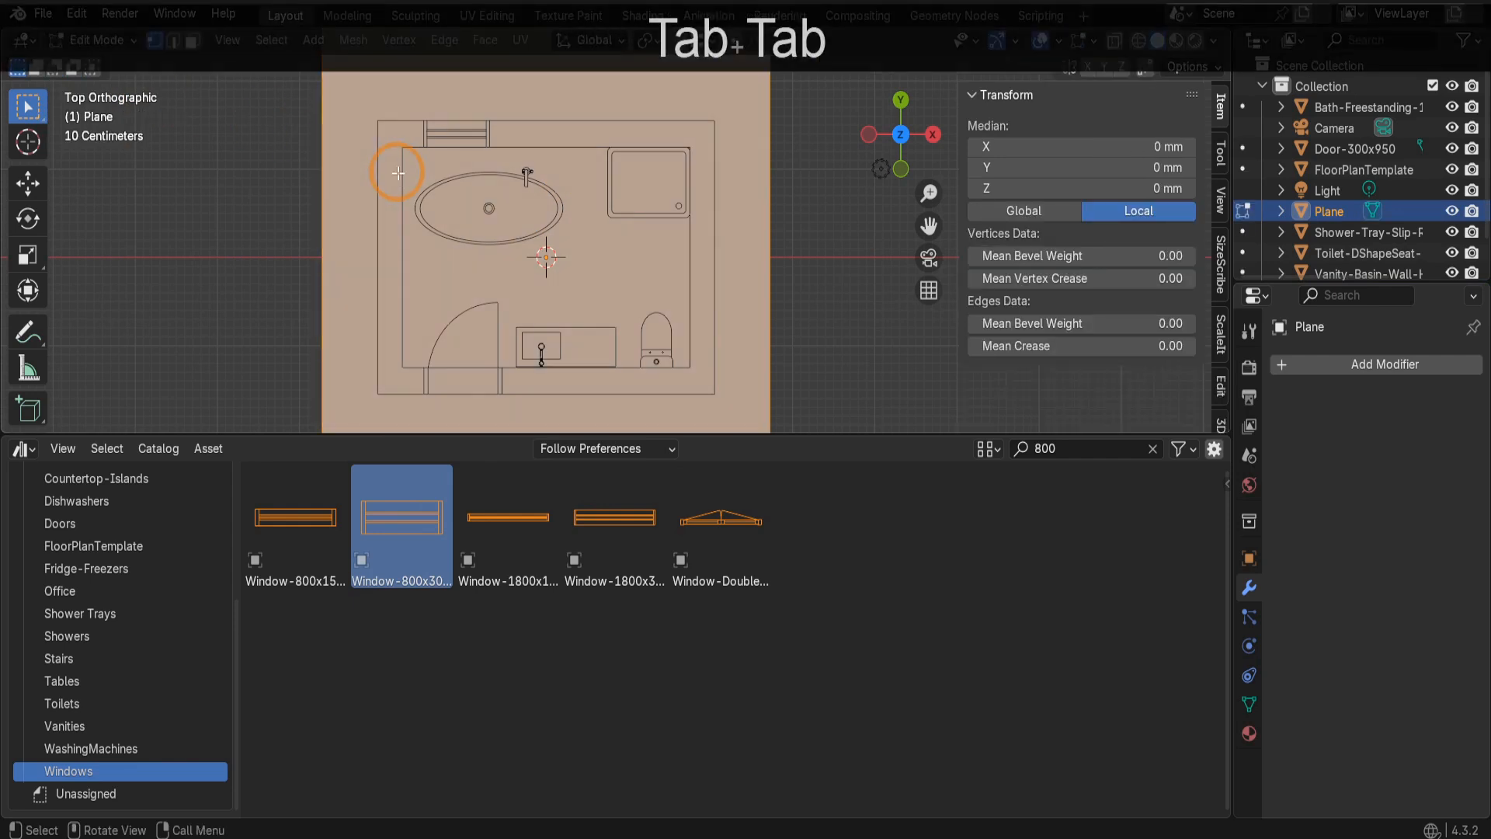
pyautogui.press('a')
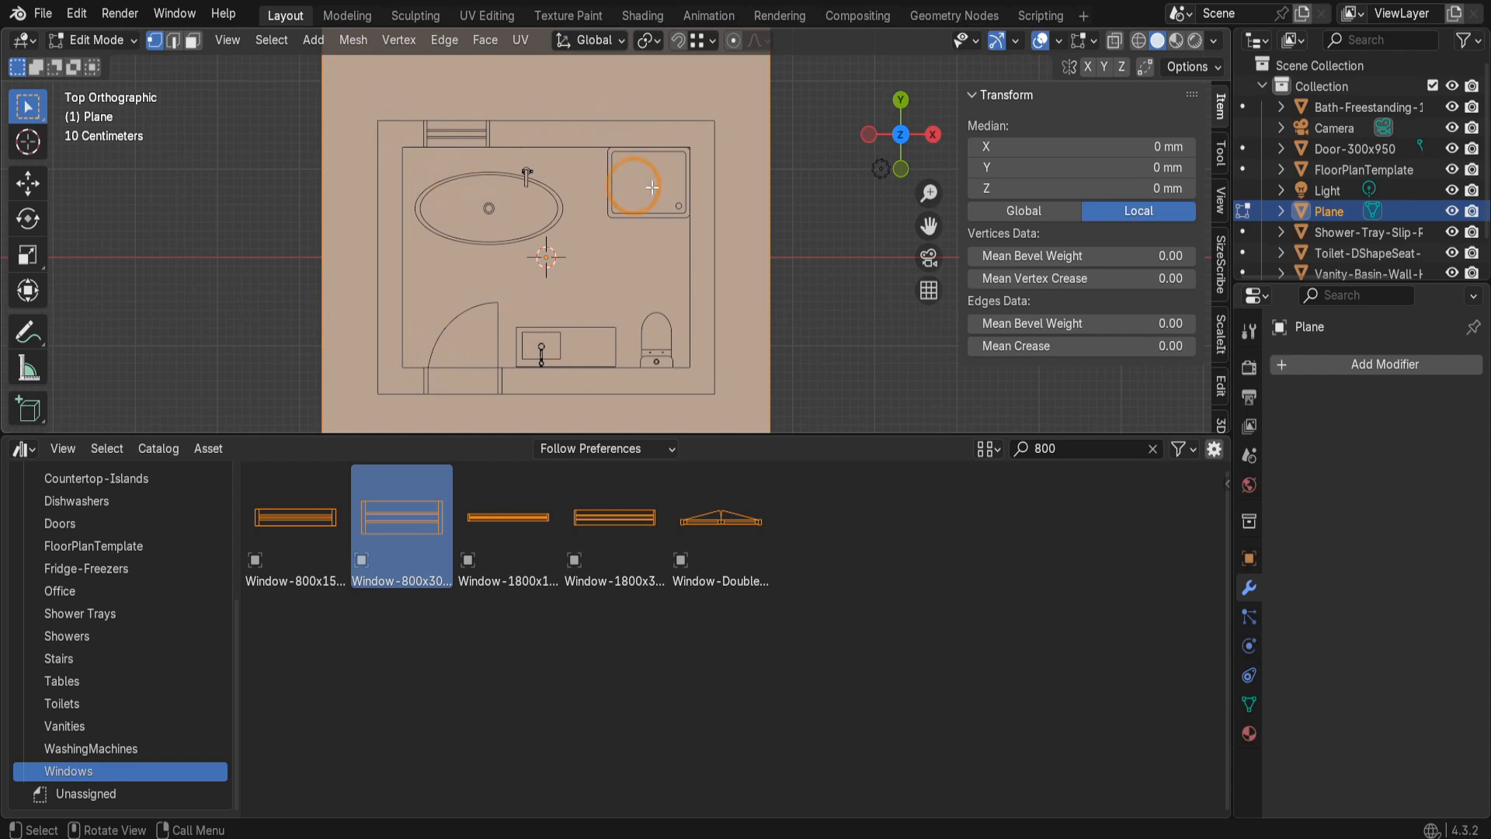
# - Add FloorPlanTemplate, Door-300x950 and the 800x300 window to the selection as cutting objects for the plane
pyautogui.keyDown('ctrl'); pyautogui.click(1339, 168); pyautogui.keyUp('ctrl')
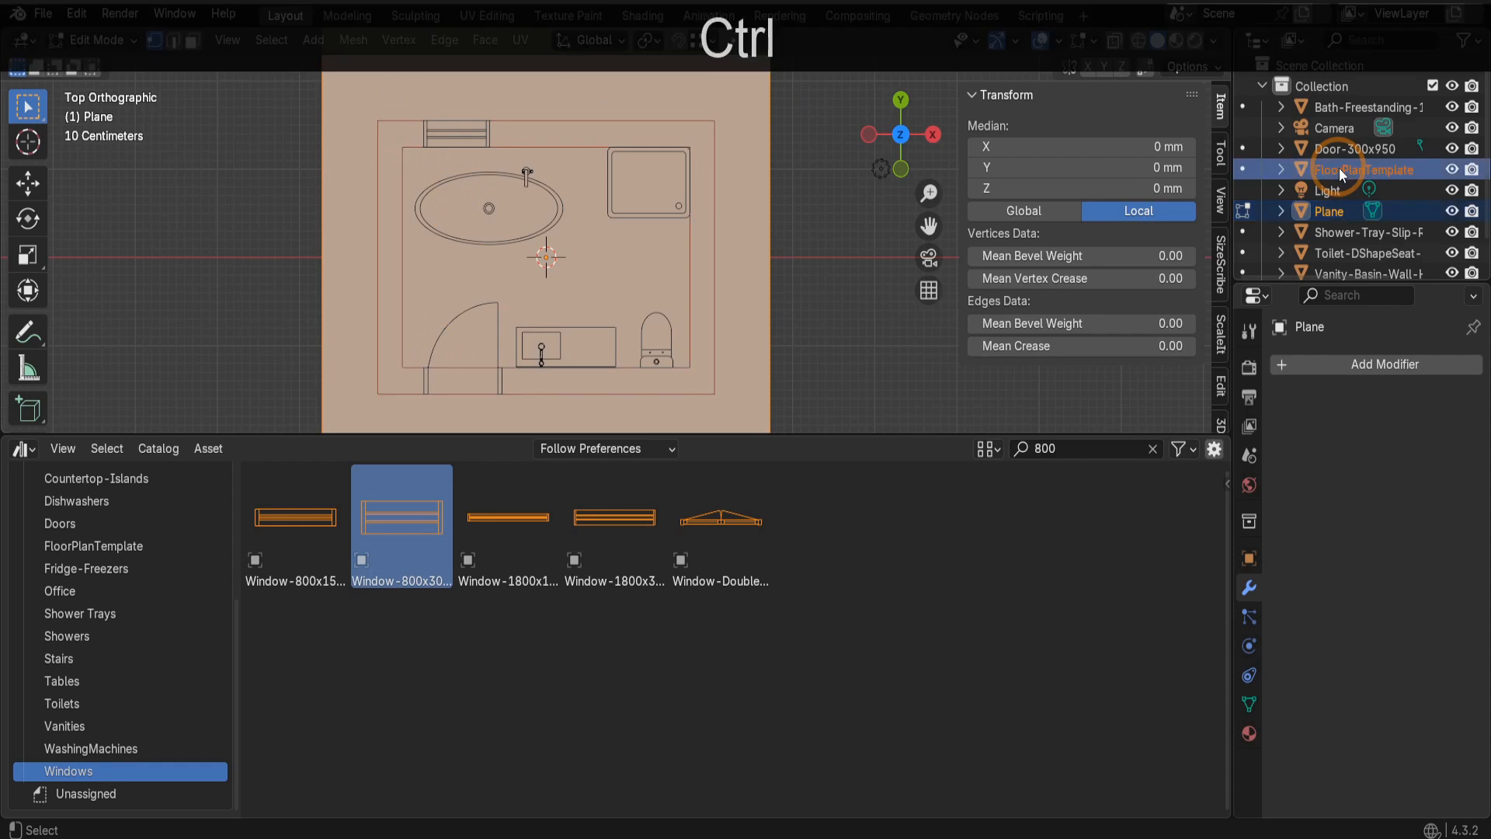
pyautogui.keyDown('ctrl'); pyautogui.click(1342, 151); pyautogui.keyUp('ctrl')
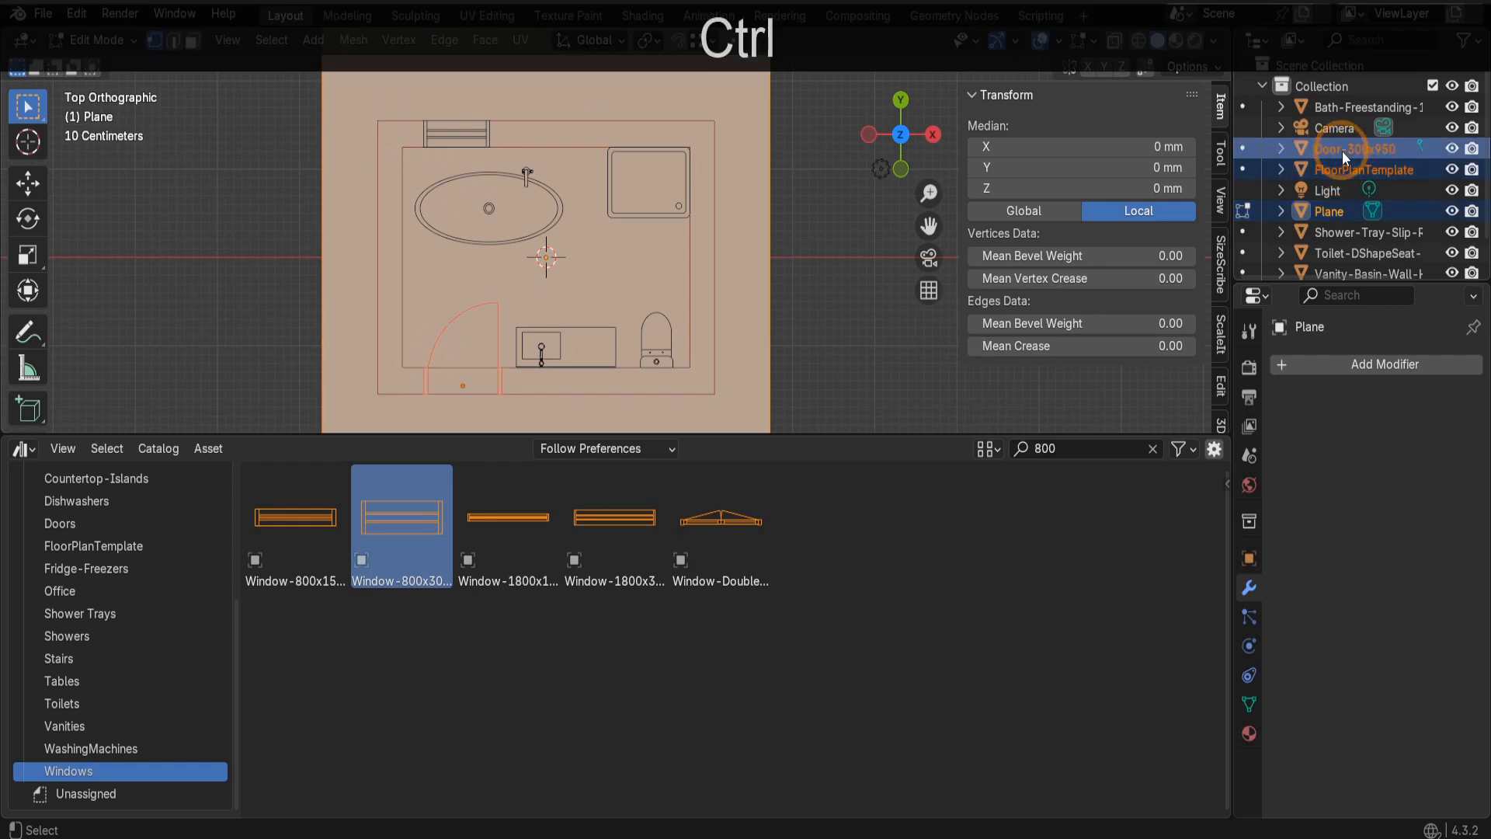
pyautogui.scroll(-2, 1340, 210)
pyautogui.keyDown('ctrl'); pyautogui.click(1339, 259); pyautogui.keyUp('ctrl')
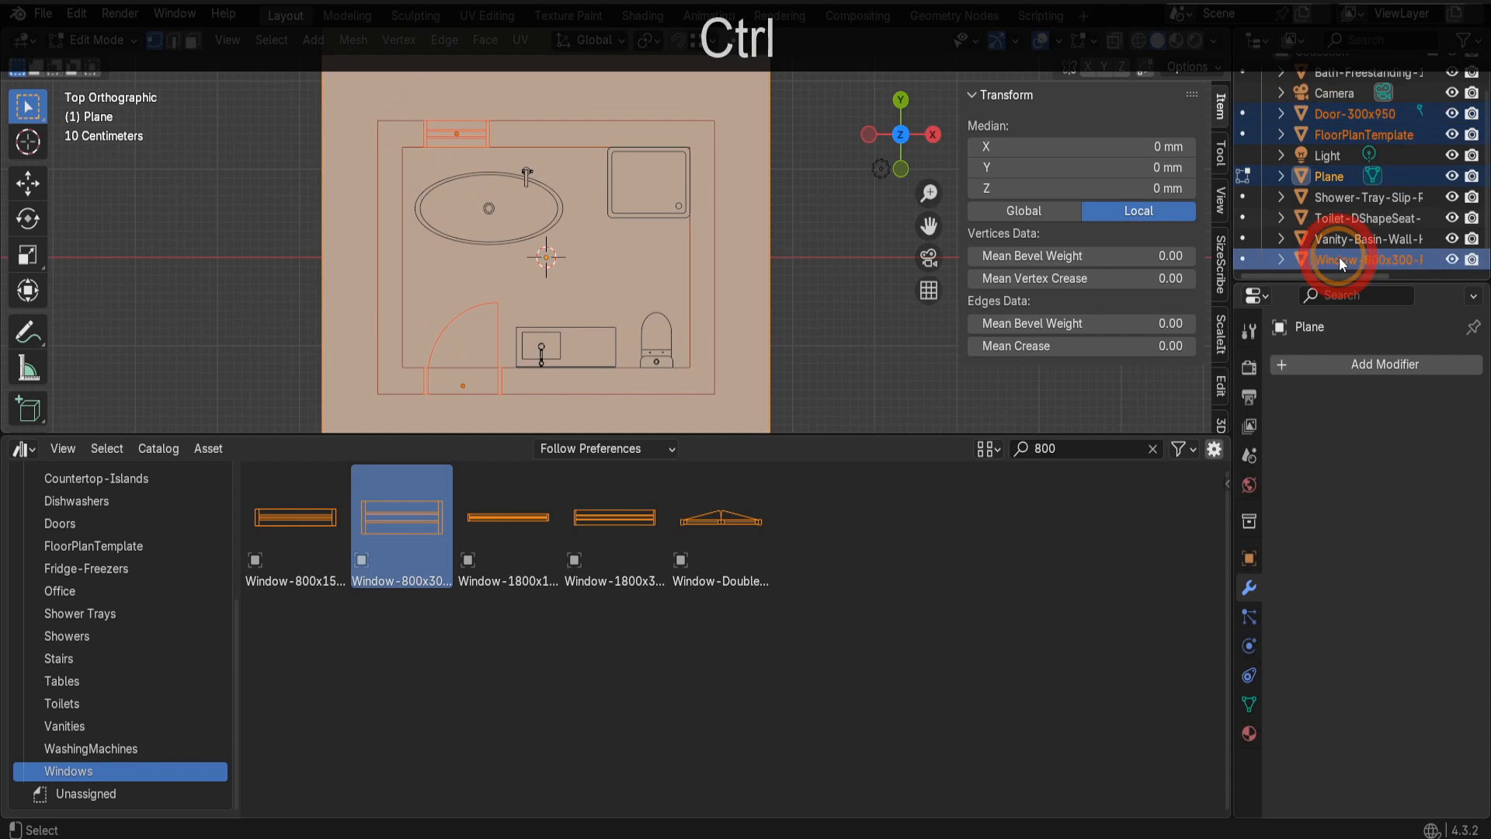
# - Cut the selected outlines into the plane with Knife Project and isolate the plane and its cutters in local view
pyautogui.click(628, 250)
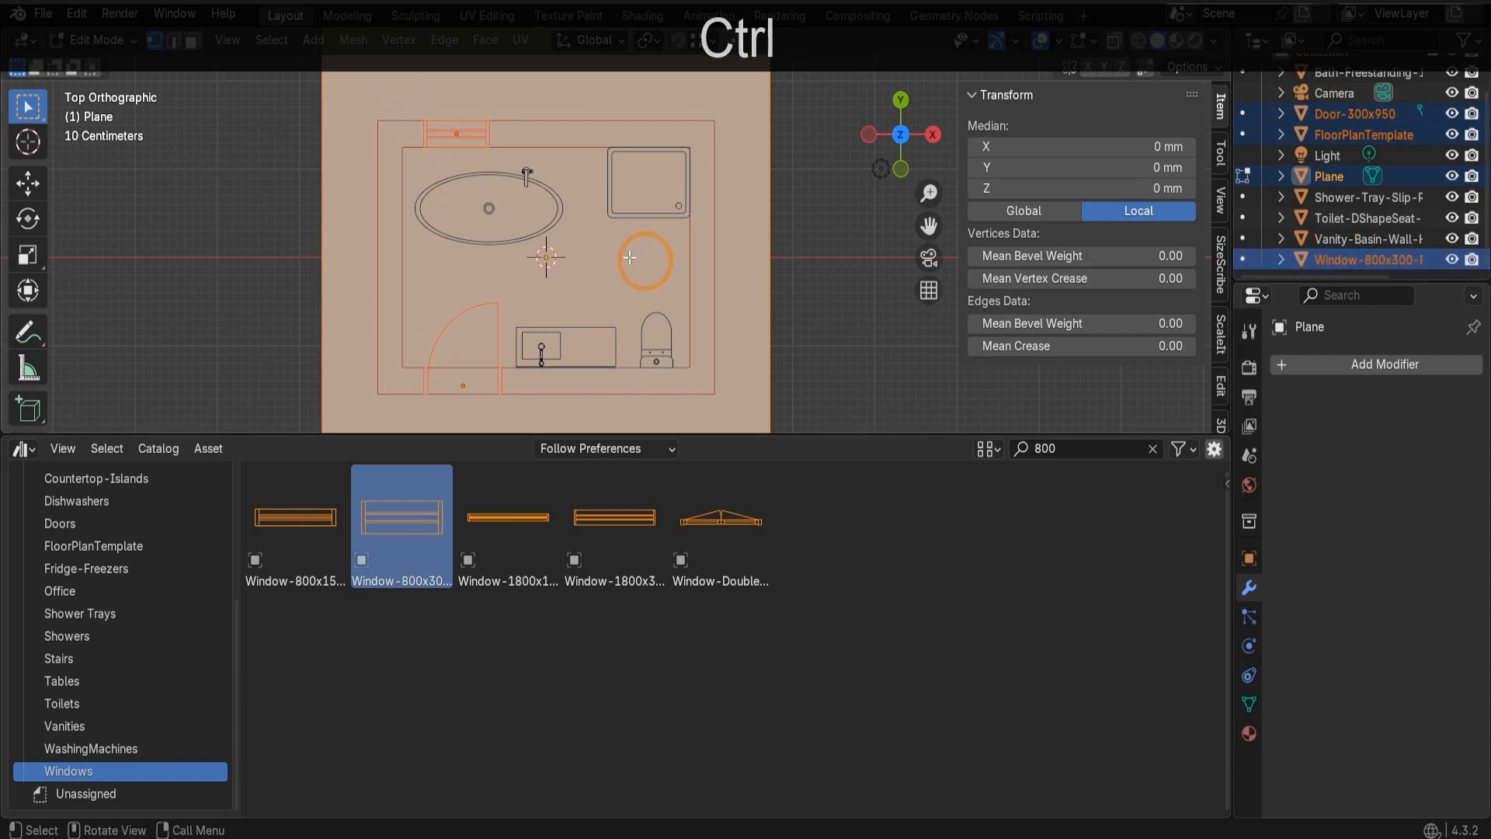
pyautogui.press('F3')
pyautogui.write('k')
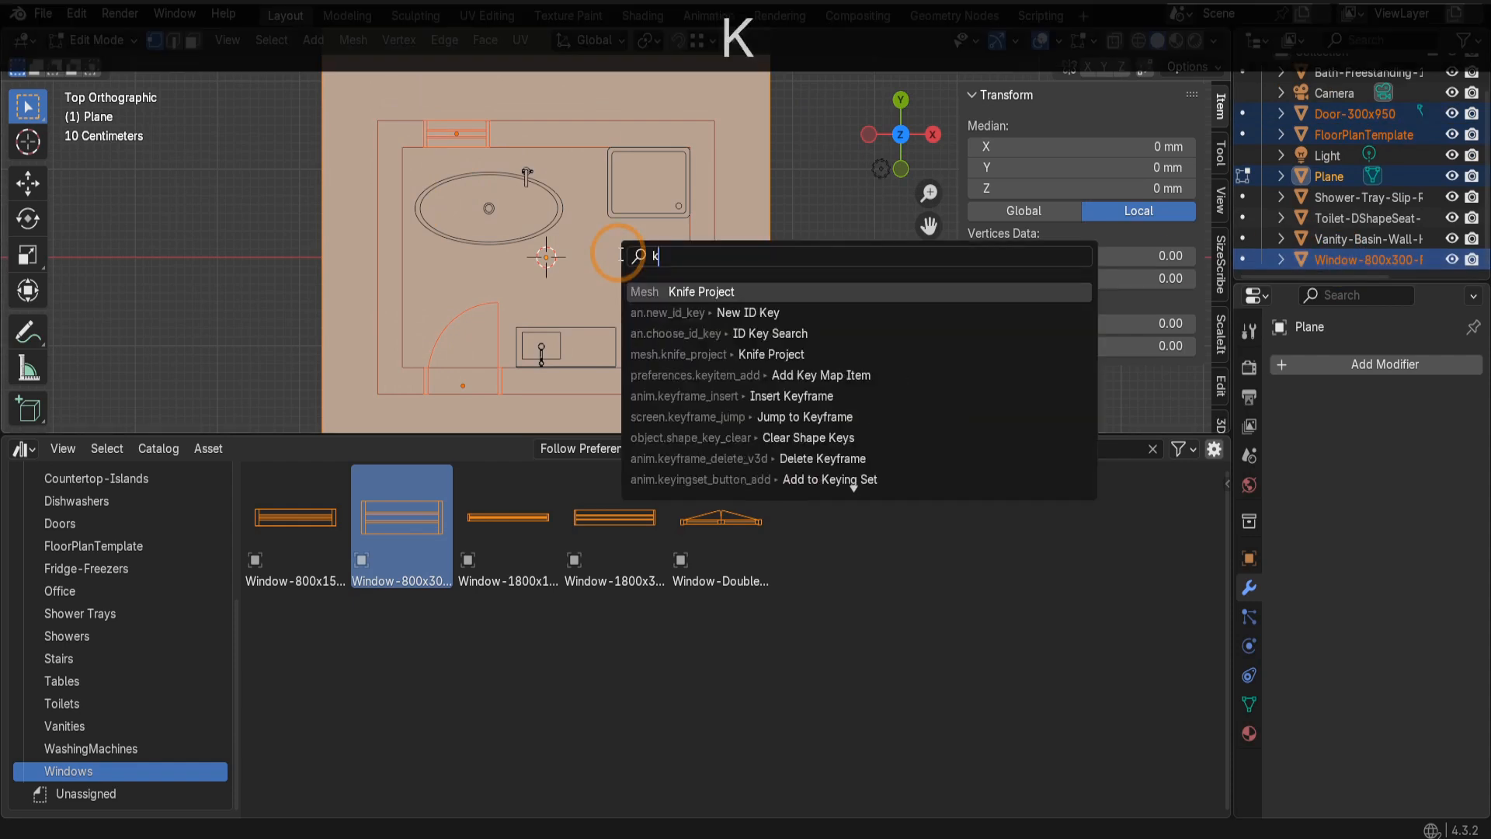
pyautogui.write('nife project')
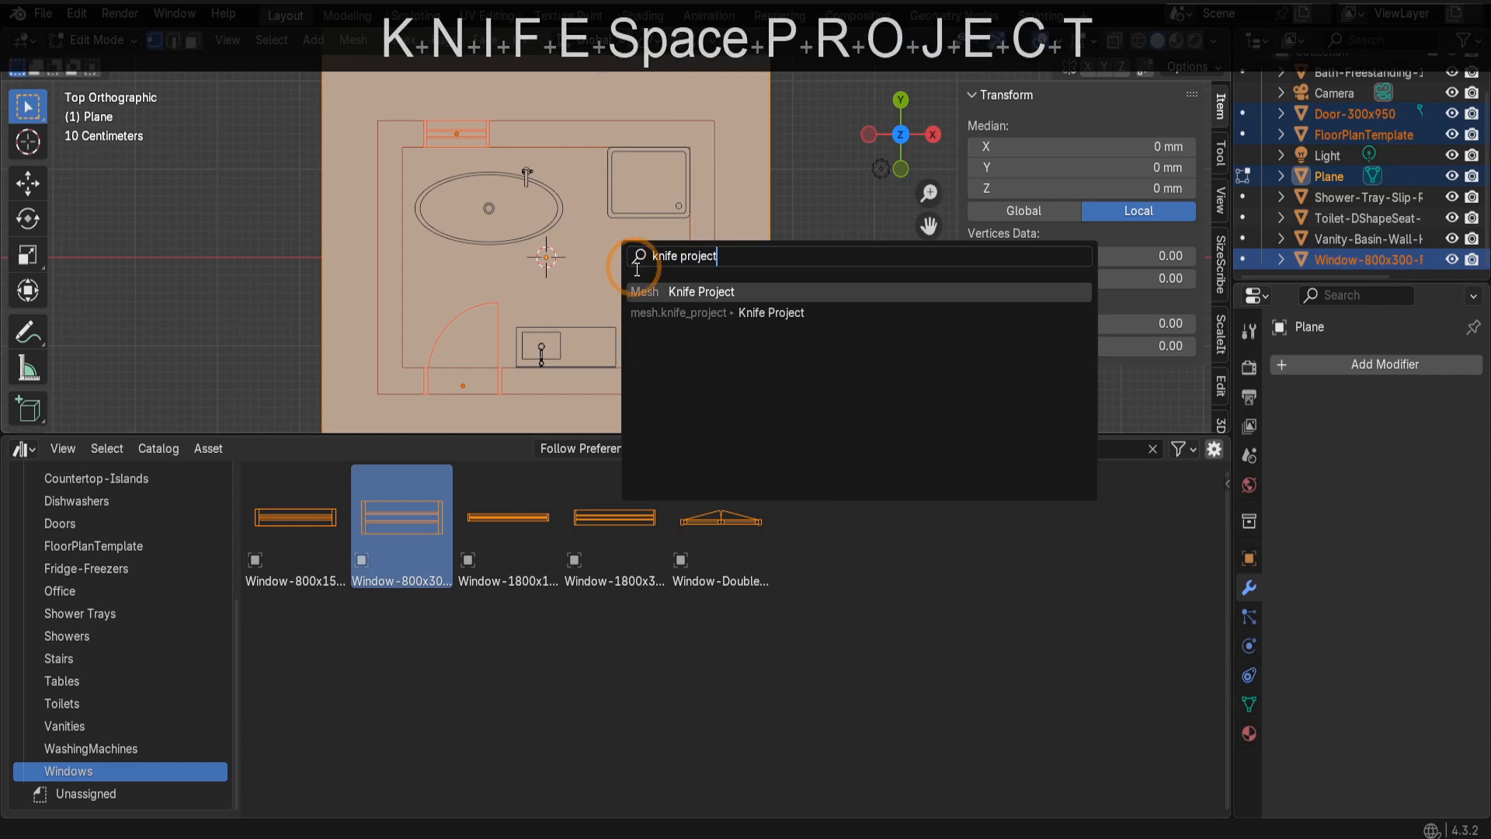
pyautogui.click(653, 285)
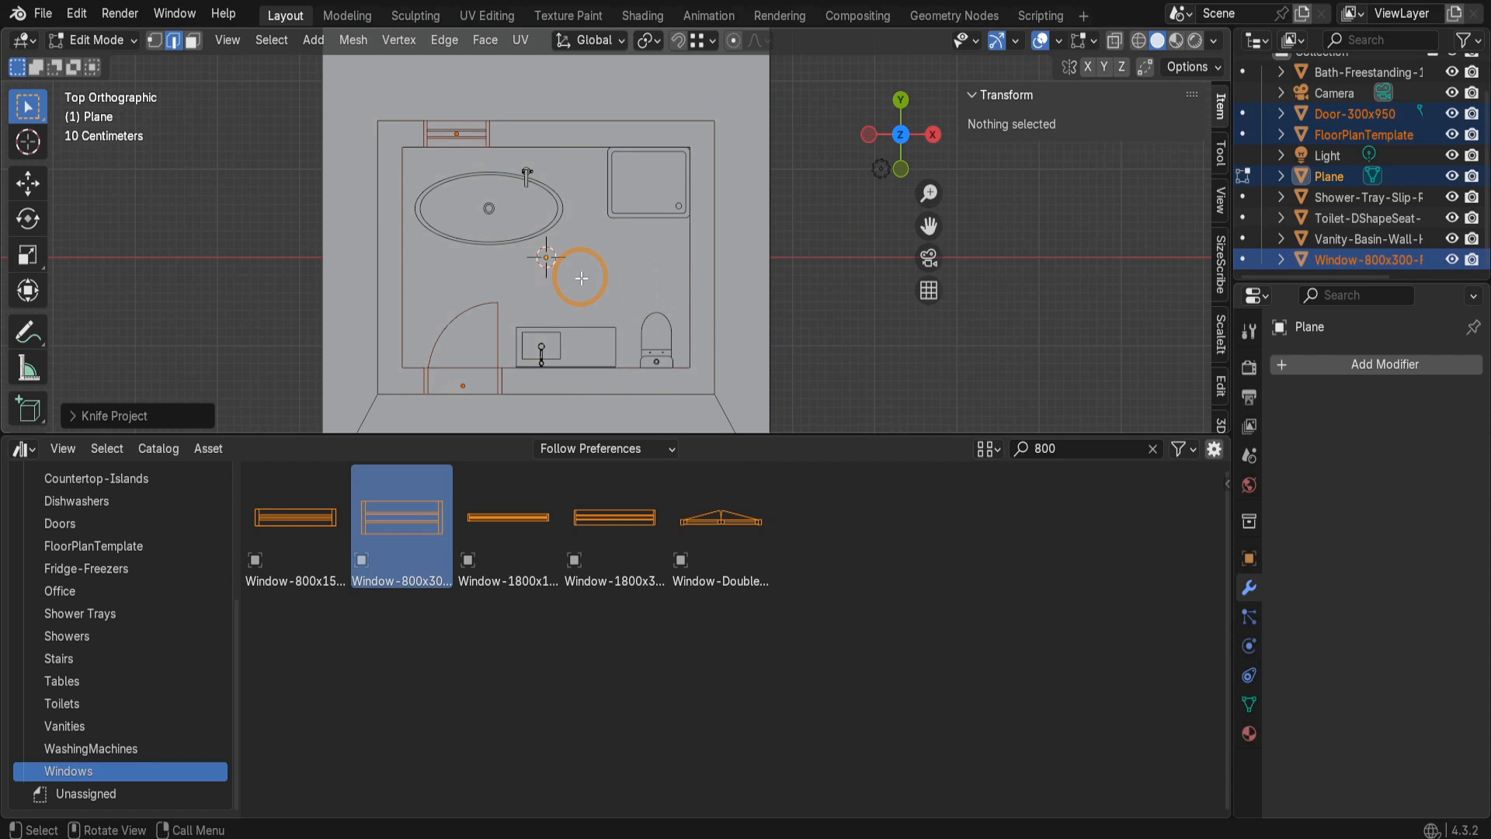
pyautogui.press('/')
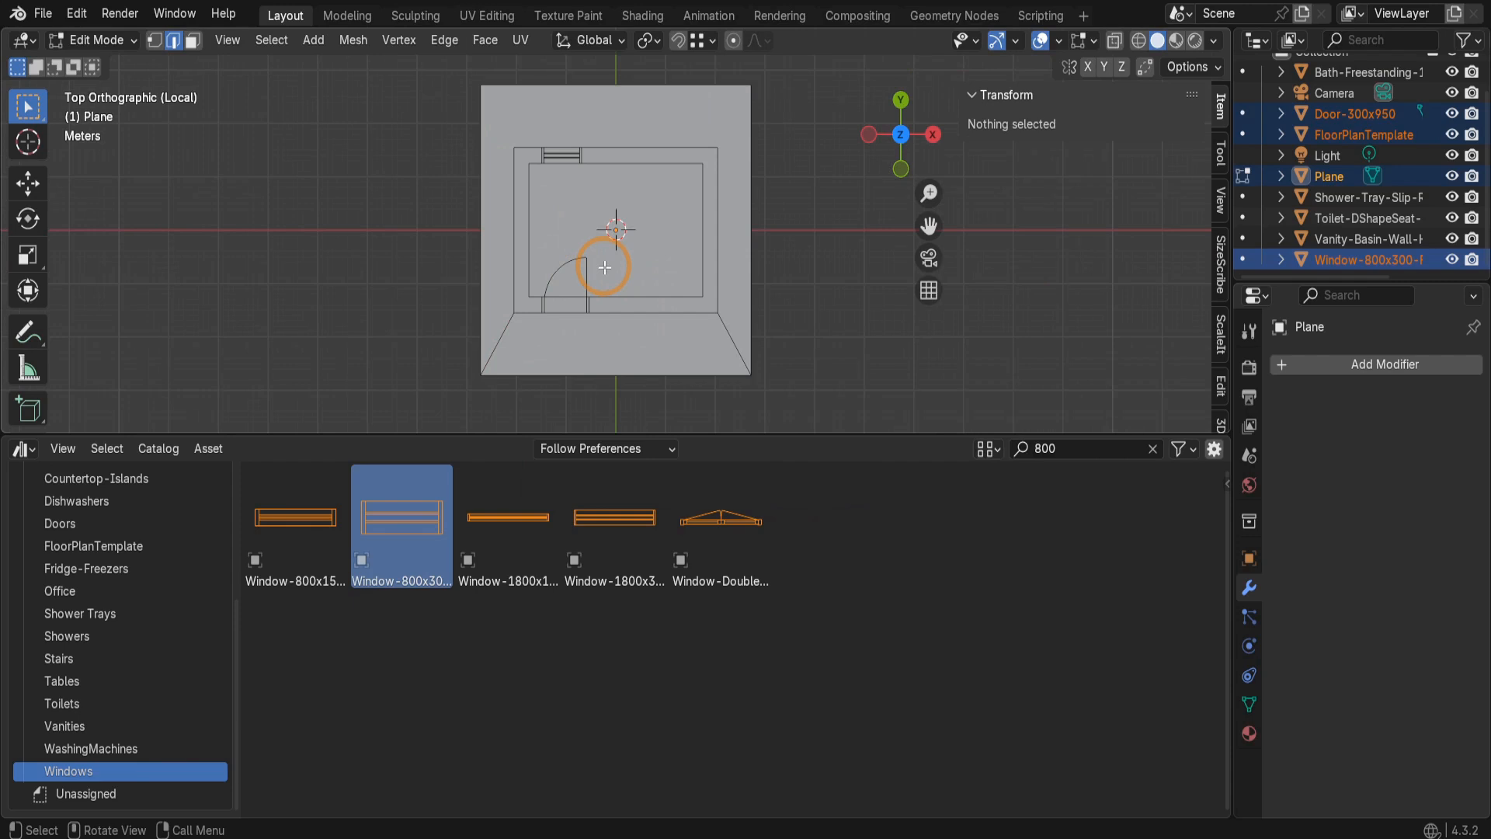
# - Delete the plane's faces outside the walls, inside the room, and across the window and door openings, keeping only the wall faces
pyautogui.click(194, 43)
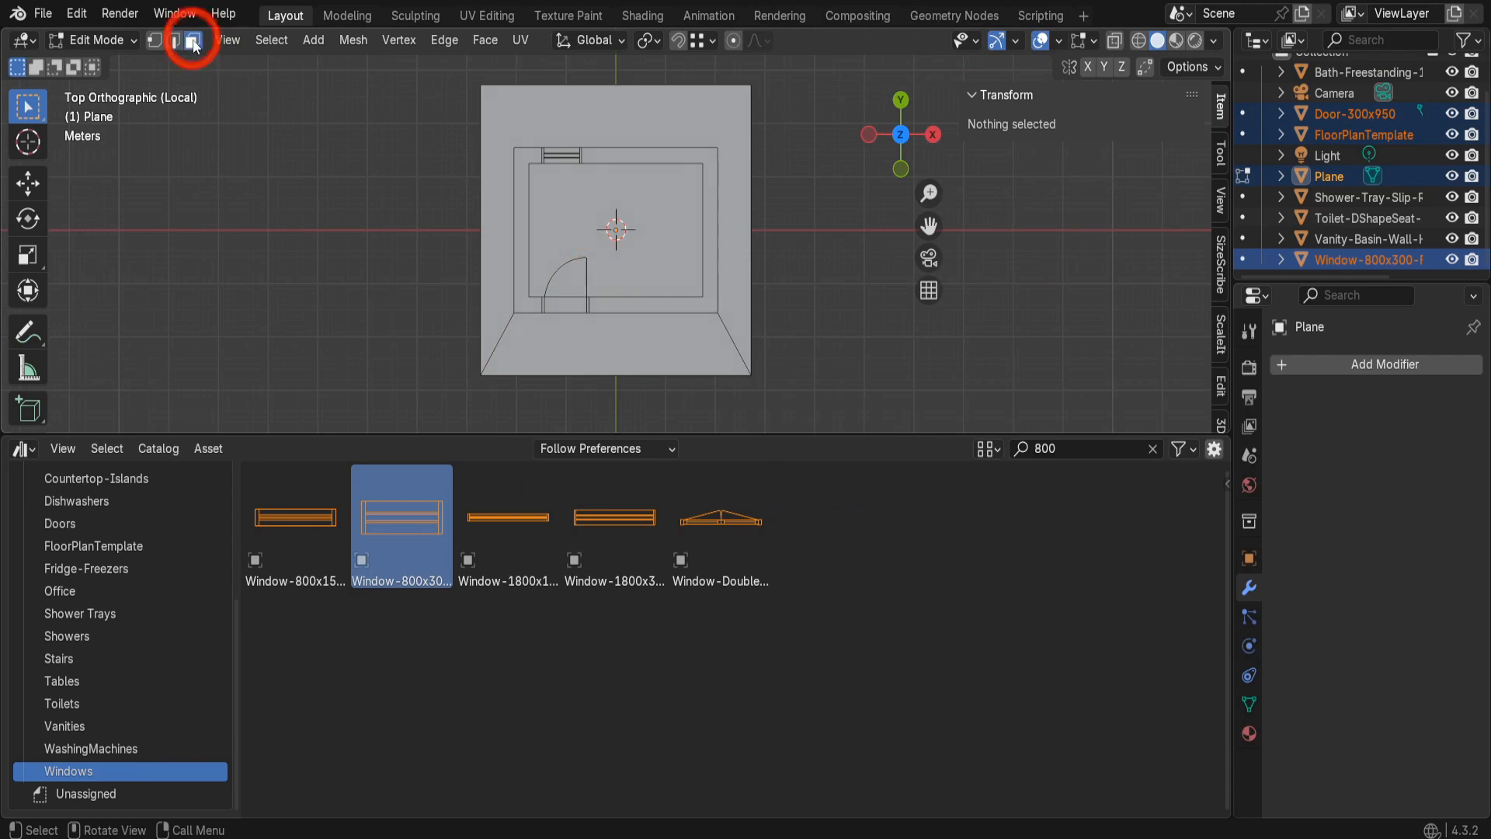
pyautogui.click(616, 123)
pyautogui.keyDown('shift'); pyautogui.click(649, 357); pyautogui.keyUp('shift')
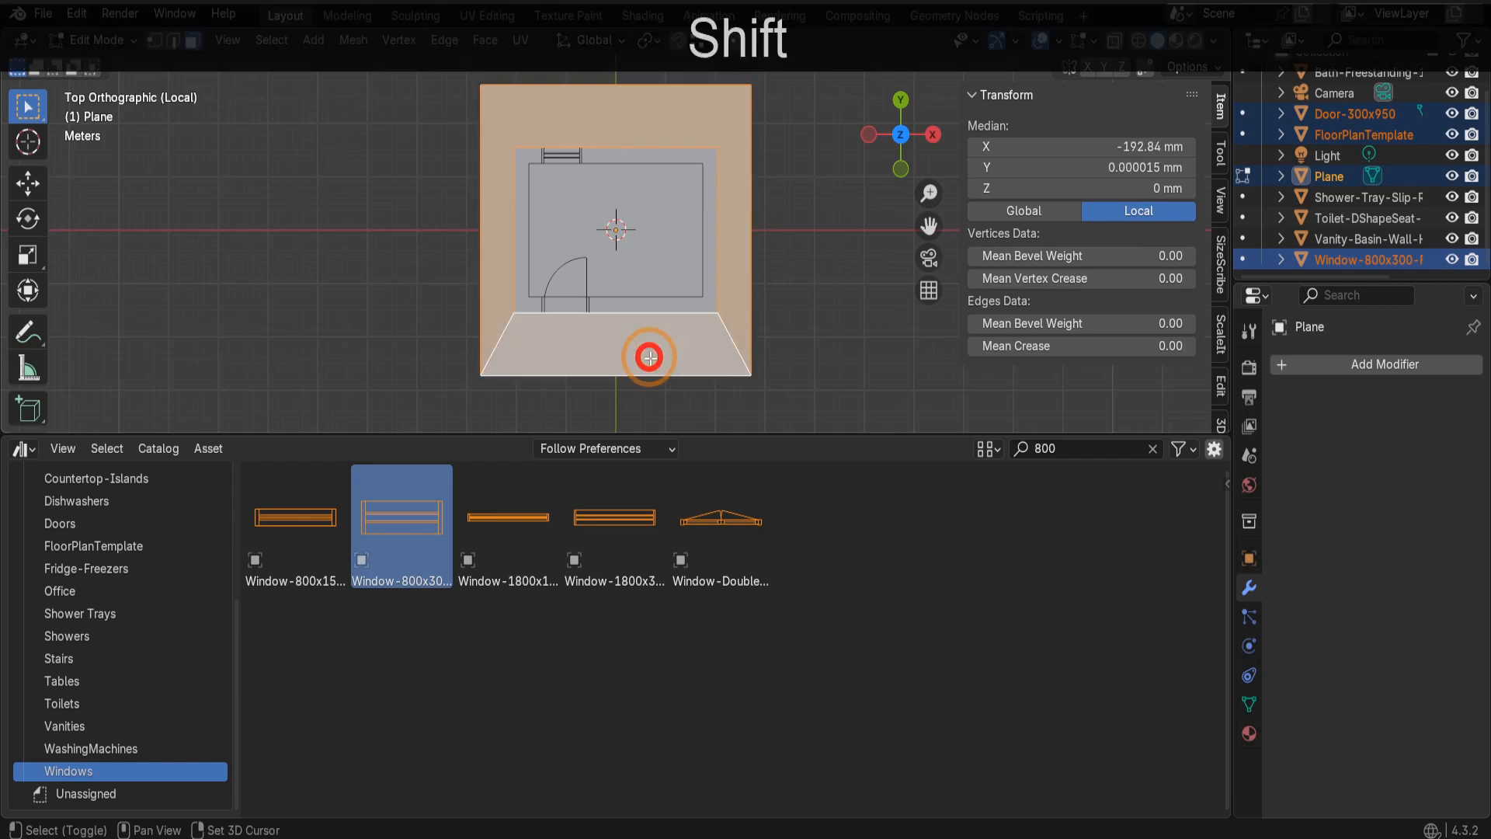
pyautogui.keyDown('shift'); pyautogui.click(646, 242); pyautogui.keyUp('shift')
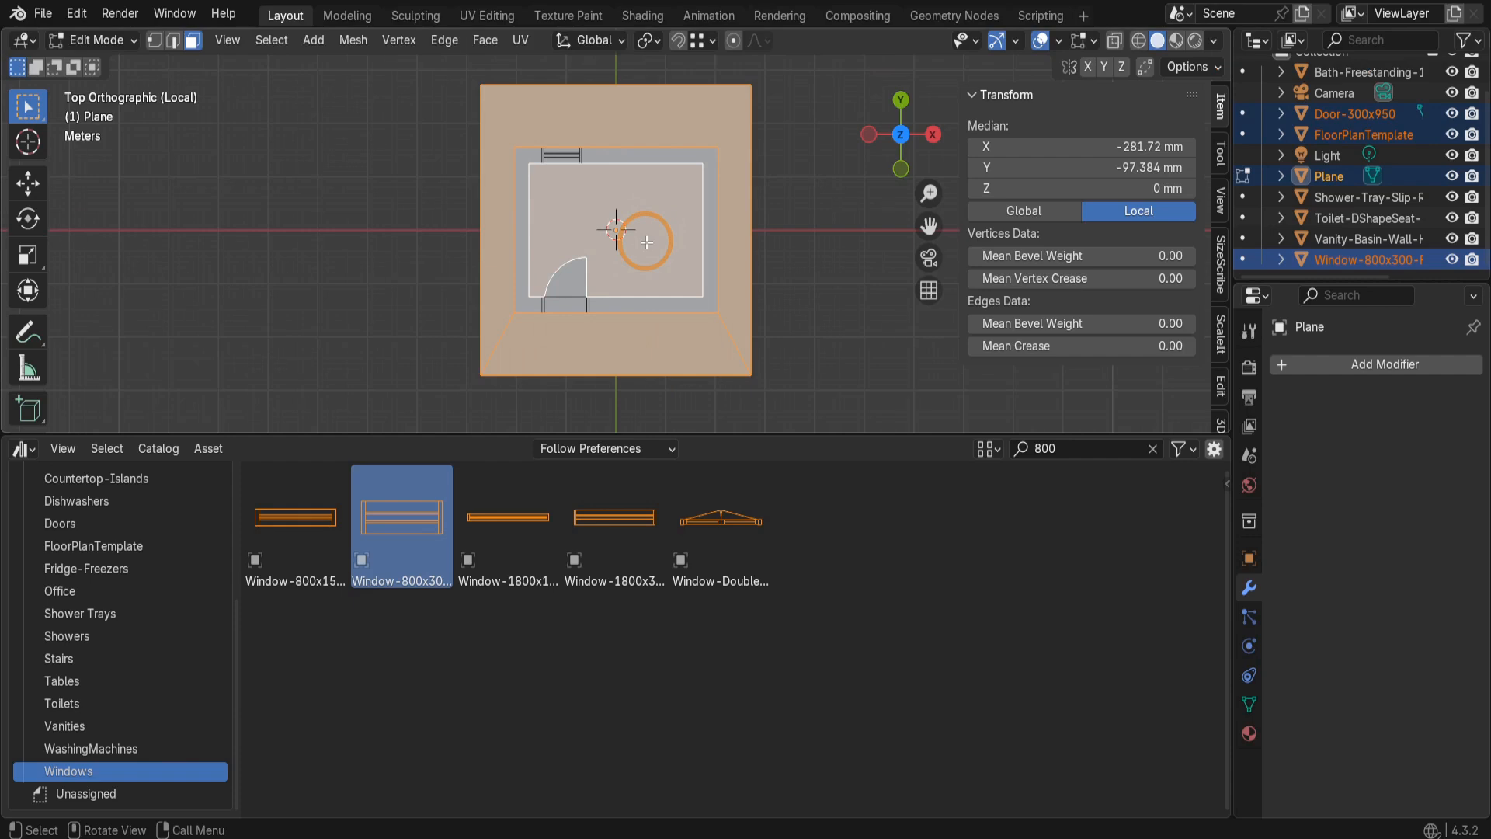
pyautogui.keyDown('shift'); pyautogui.moveTo(646, 242); pyautogui.dragTo(614, 272, button='middle'); pyautogui.keyUp('shift')
pyautogui.scroll(6, 534, 186)
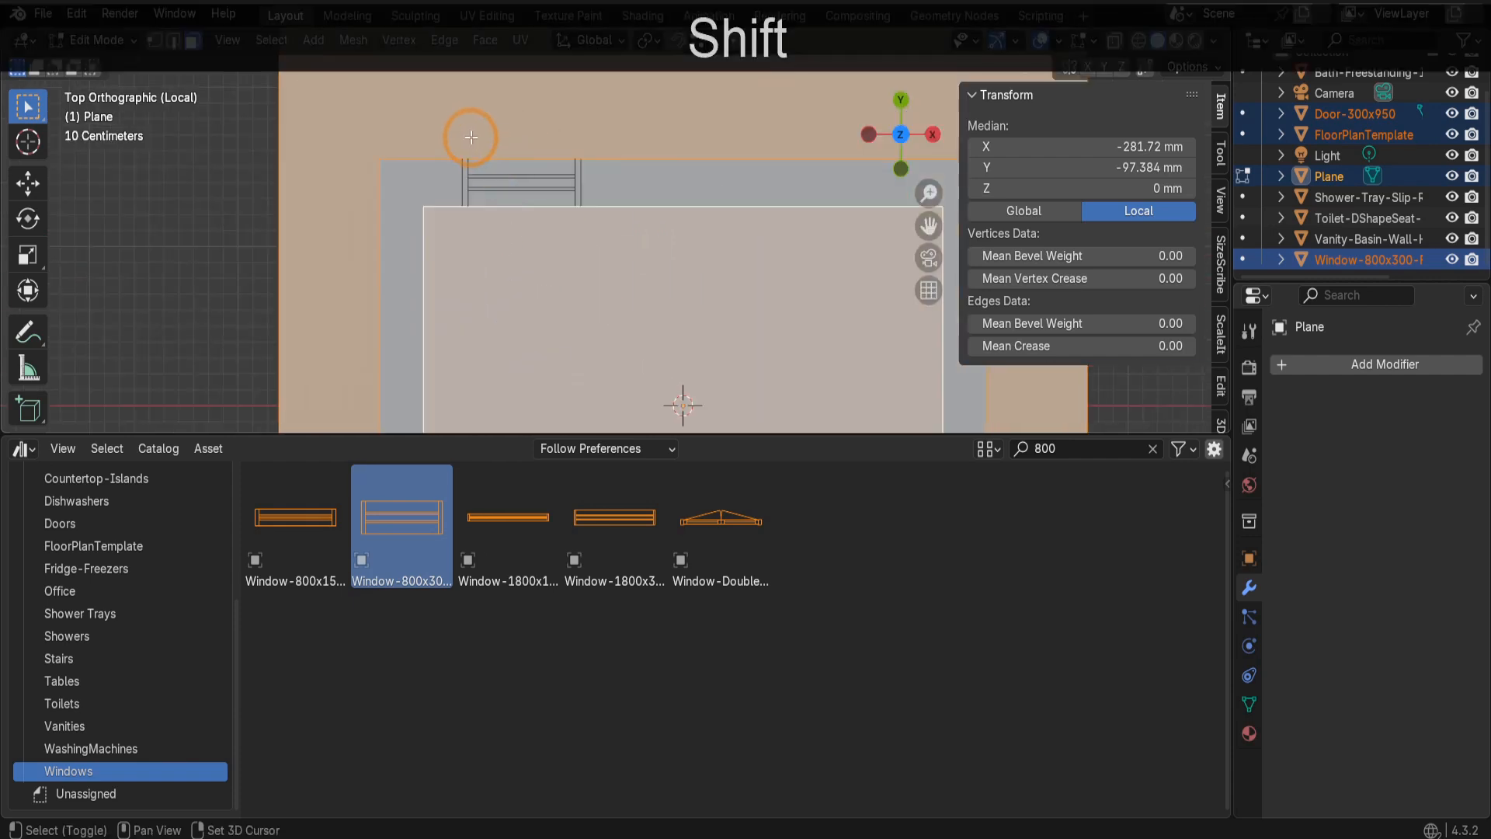
pyautogui.keyDown('shift'); pyautogui.moveTo(467, 136); pyautogui.dragTo(573, 226); pyautogui.keyUp('shift')
pyautogui.scroll(-4, 598, 150)
pyautogui.scroll(4, 592, 310)
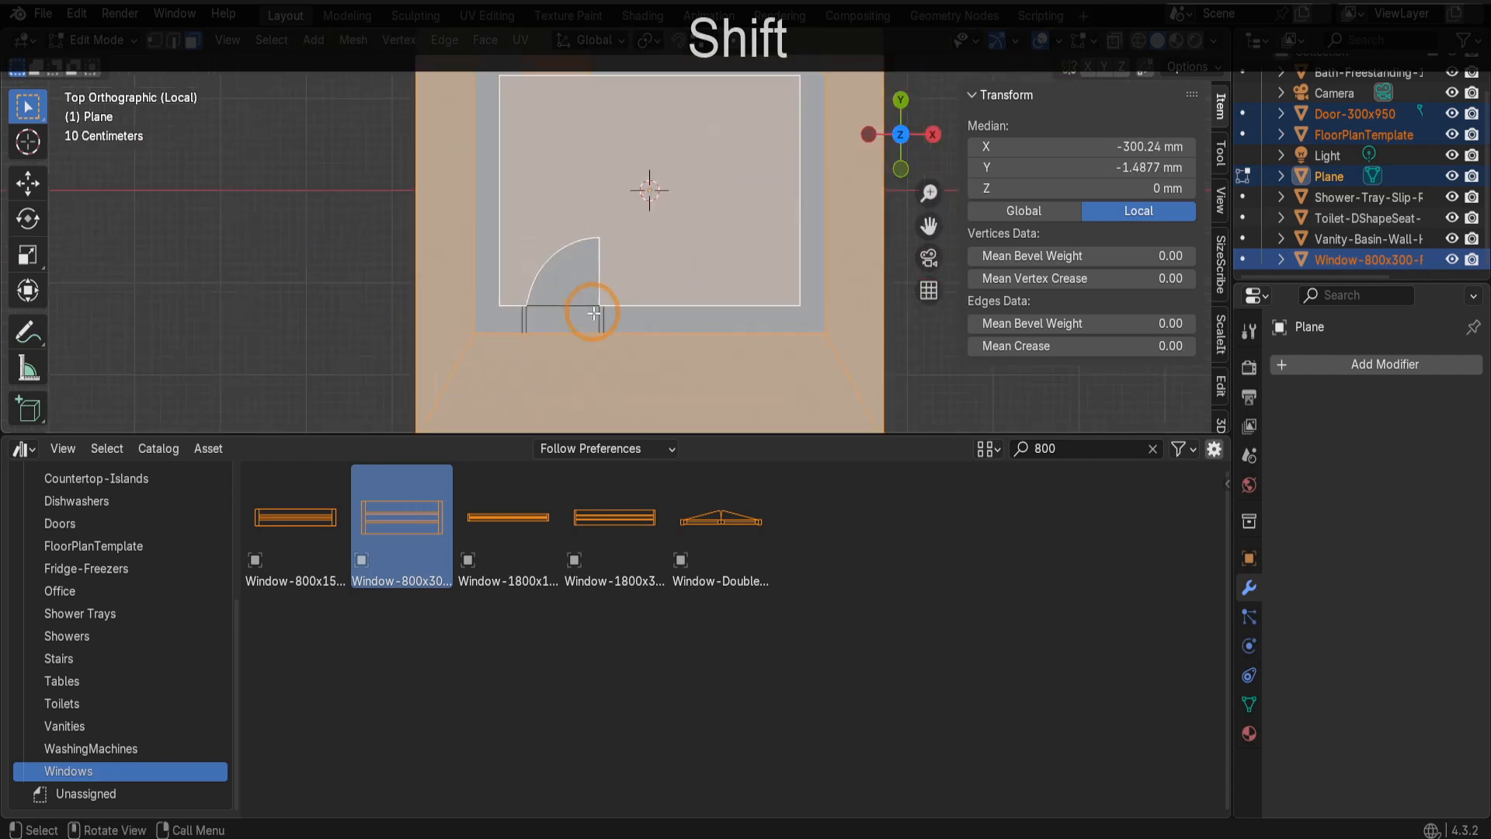
pyautogui.keyDown('shift'); pyautogui.moveTo(454, 161); pyautogui.dragTo(609, 386); pyautogui.keyUp('shift')
pyautogui.scroll(-4, 516, 293)
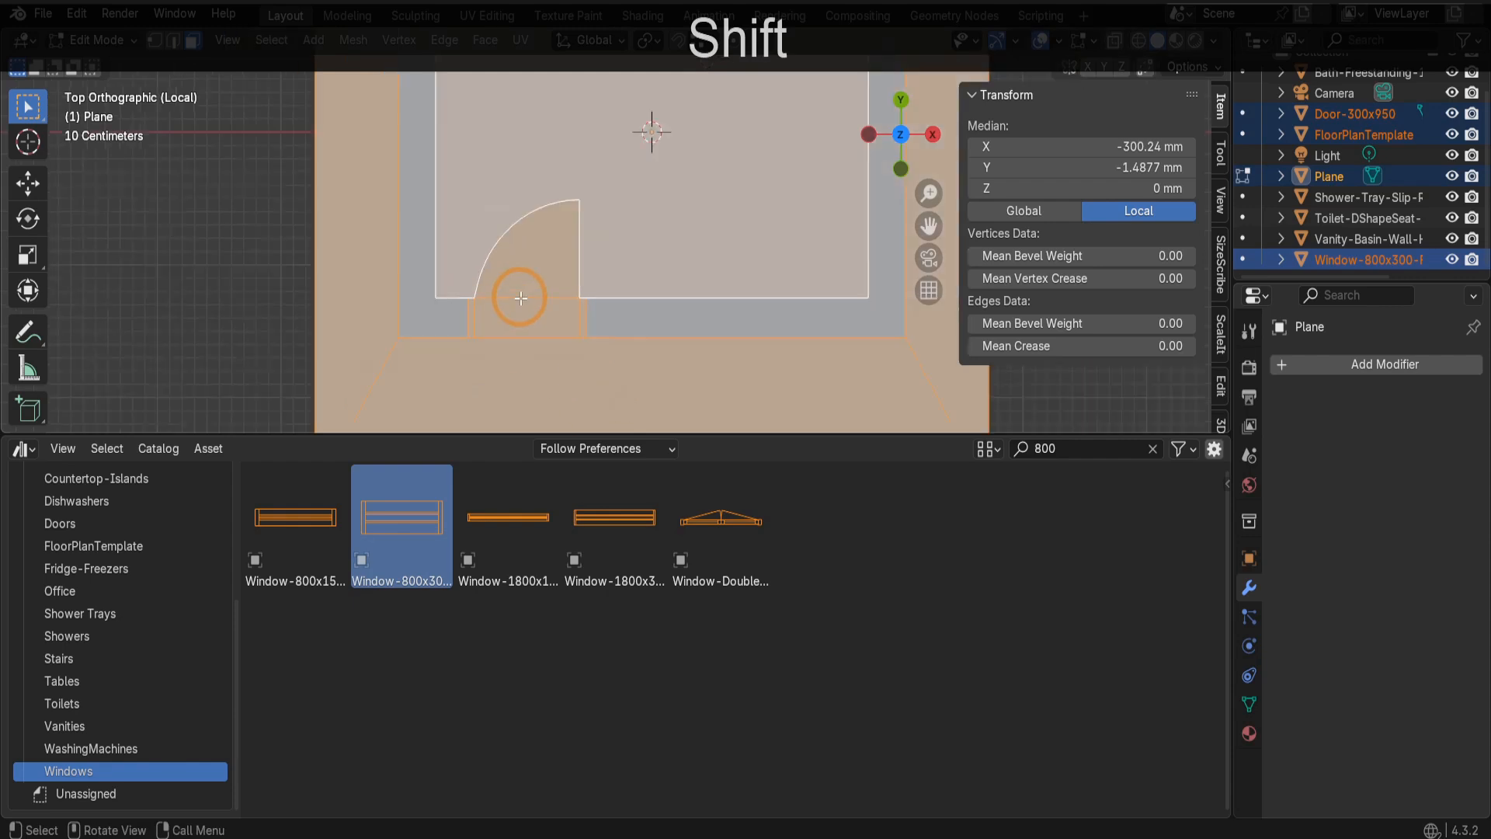
pyautogui.press('x')
pyautogui.click(515, 333)
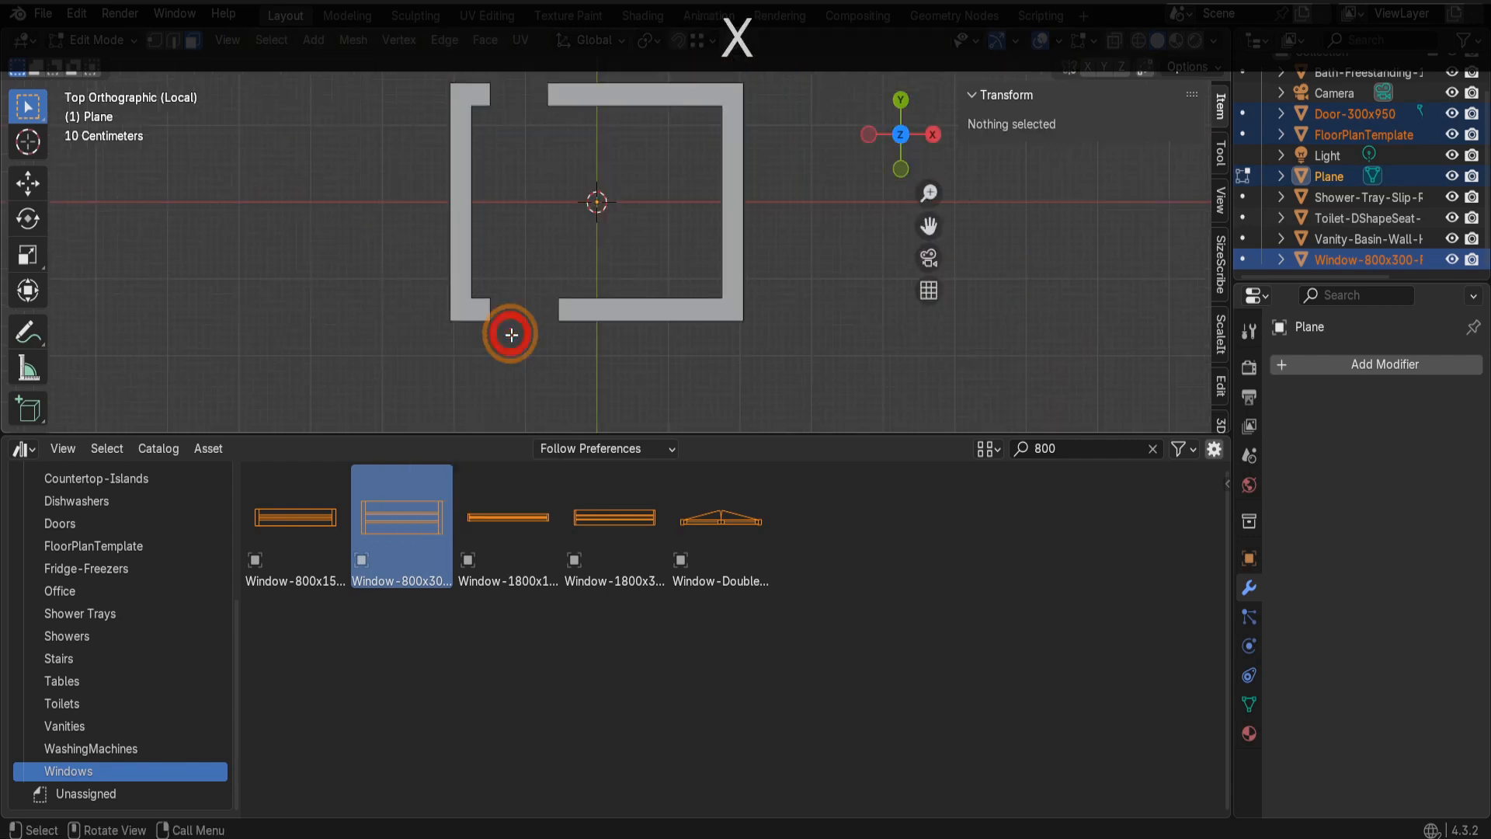
pyautogui.scroll(-2, 556, 344)
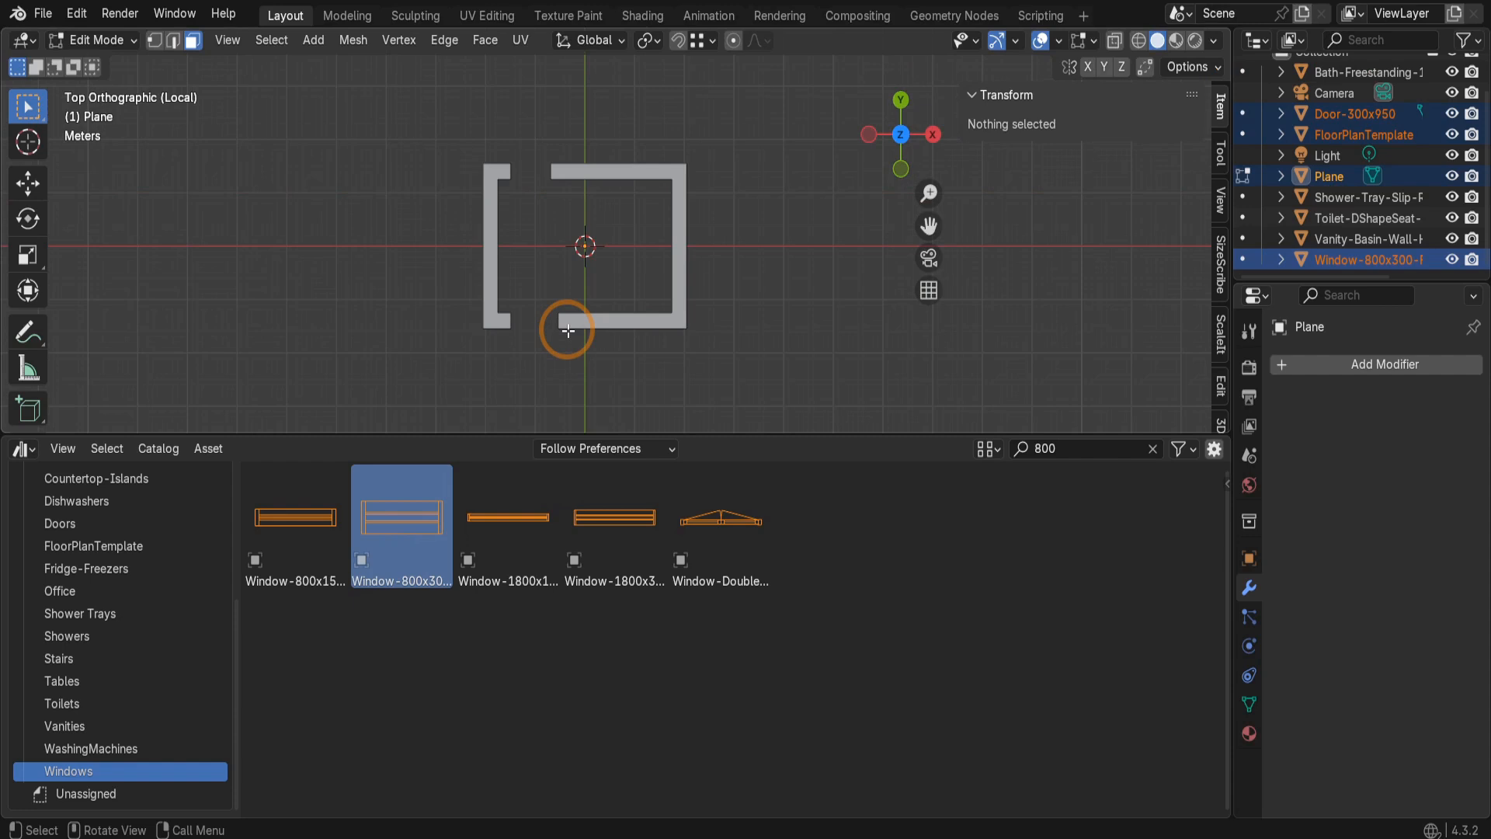
# - Leave local view and Edit Mode, and hide FloorPlanTemplate in both the viewport and renders
pyautogui.press('/')
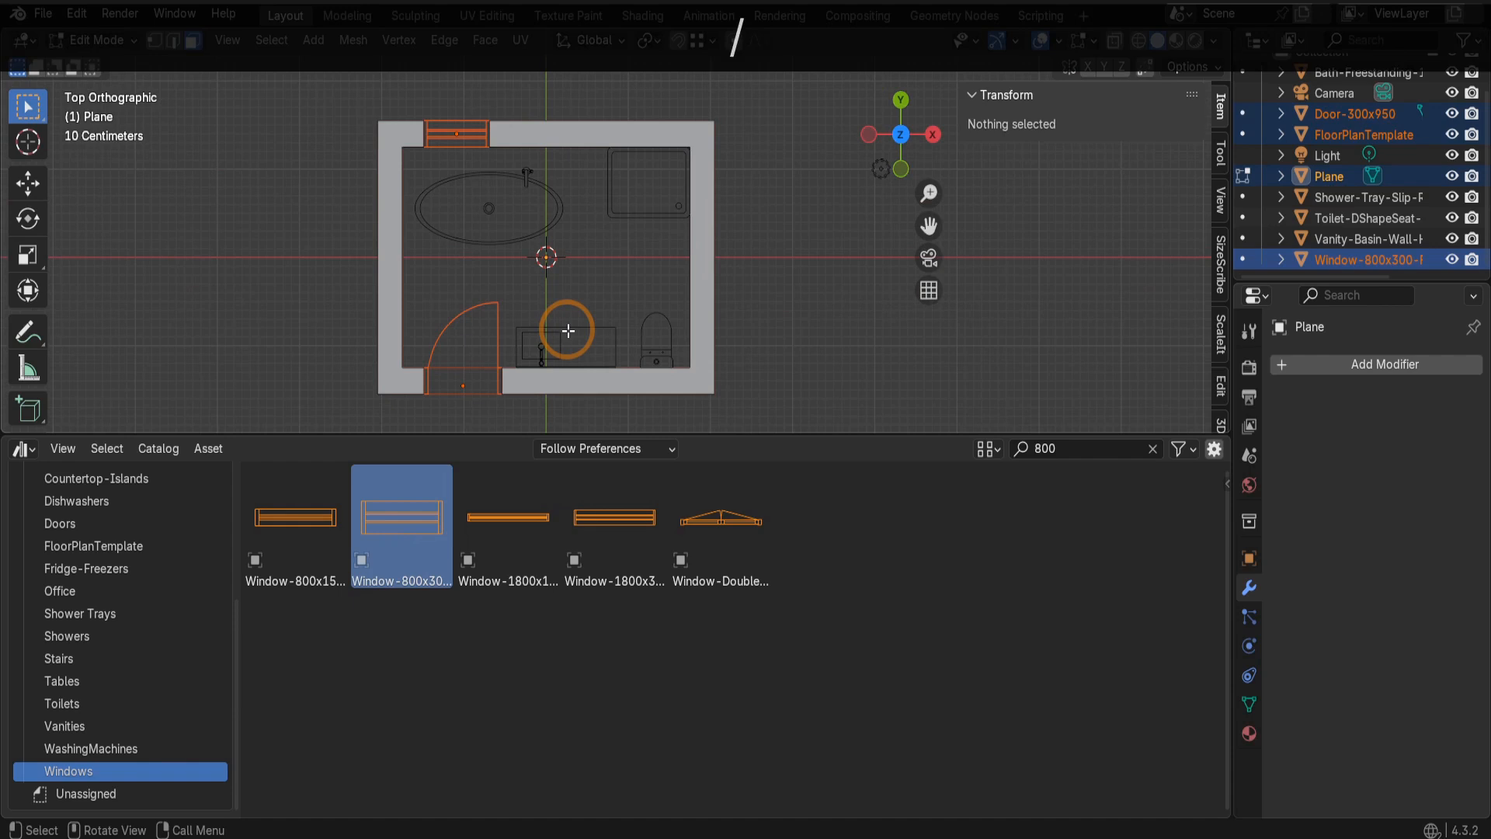
pyautogui.press('Tab')
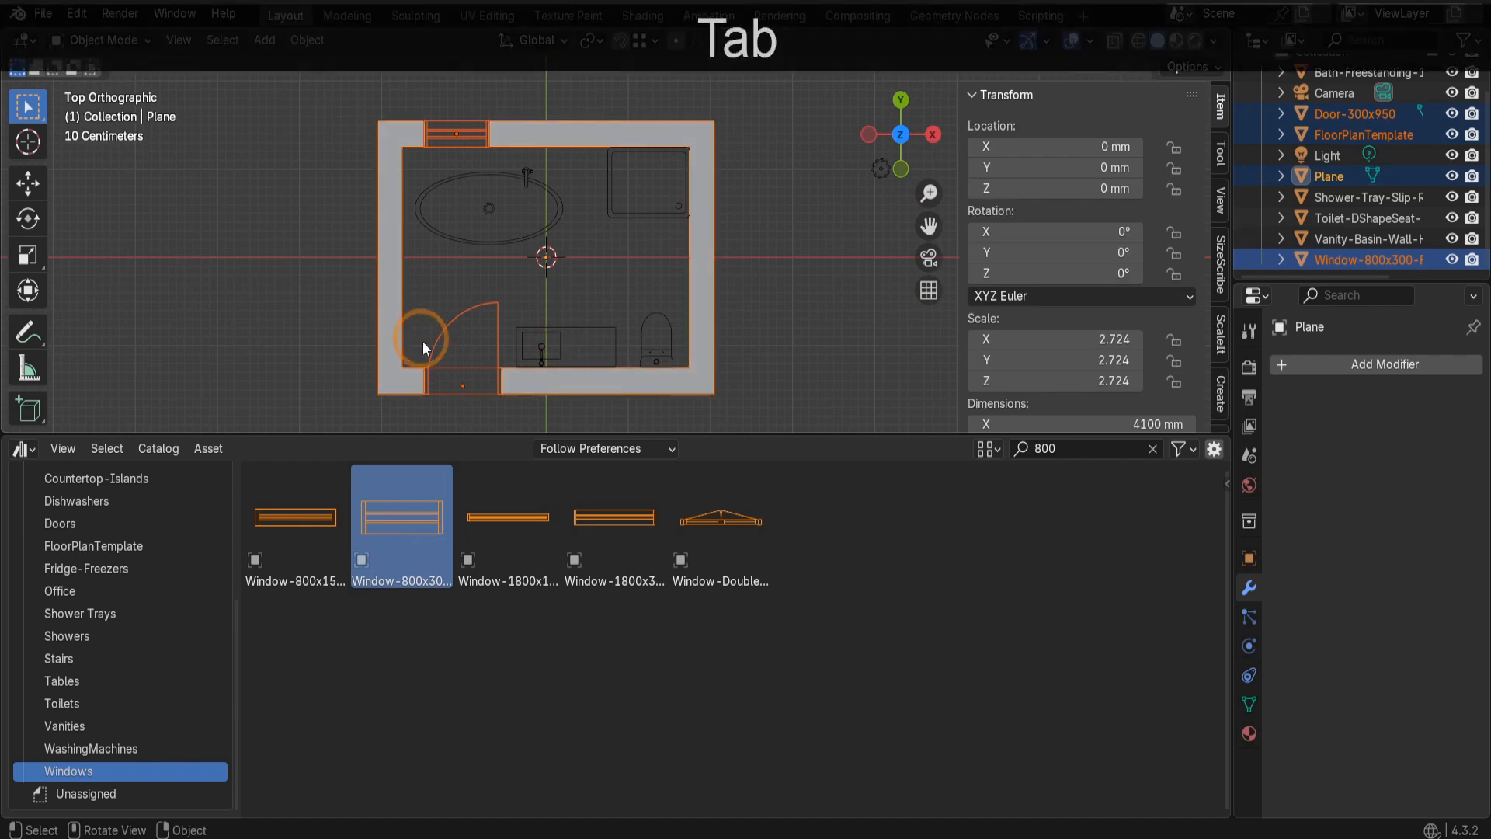
pyautogui.click(472, 366)
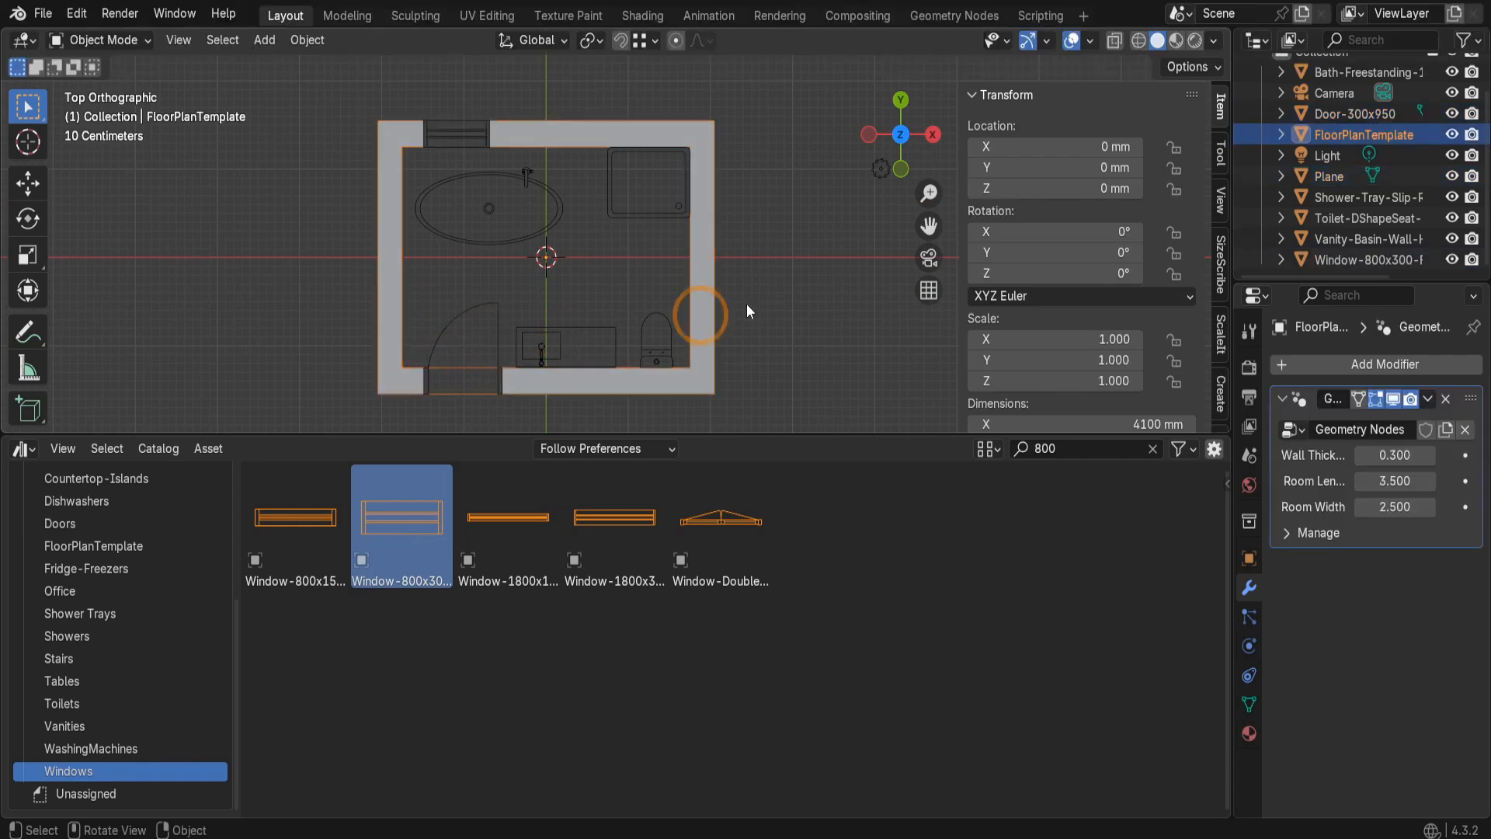
pyautogui.click(1455, 137)
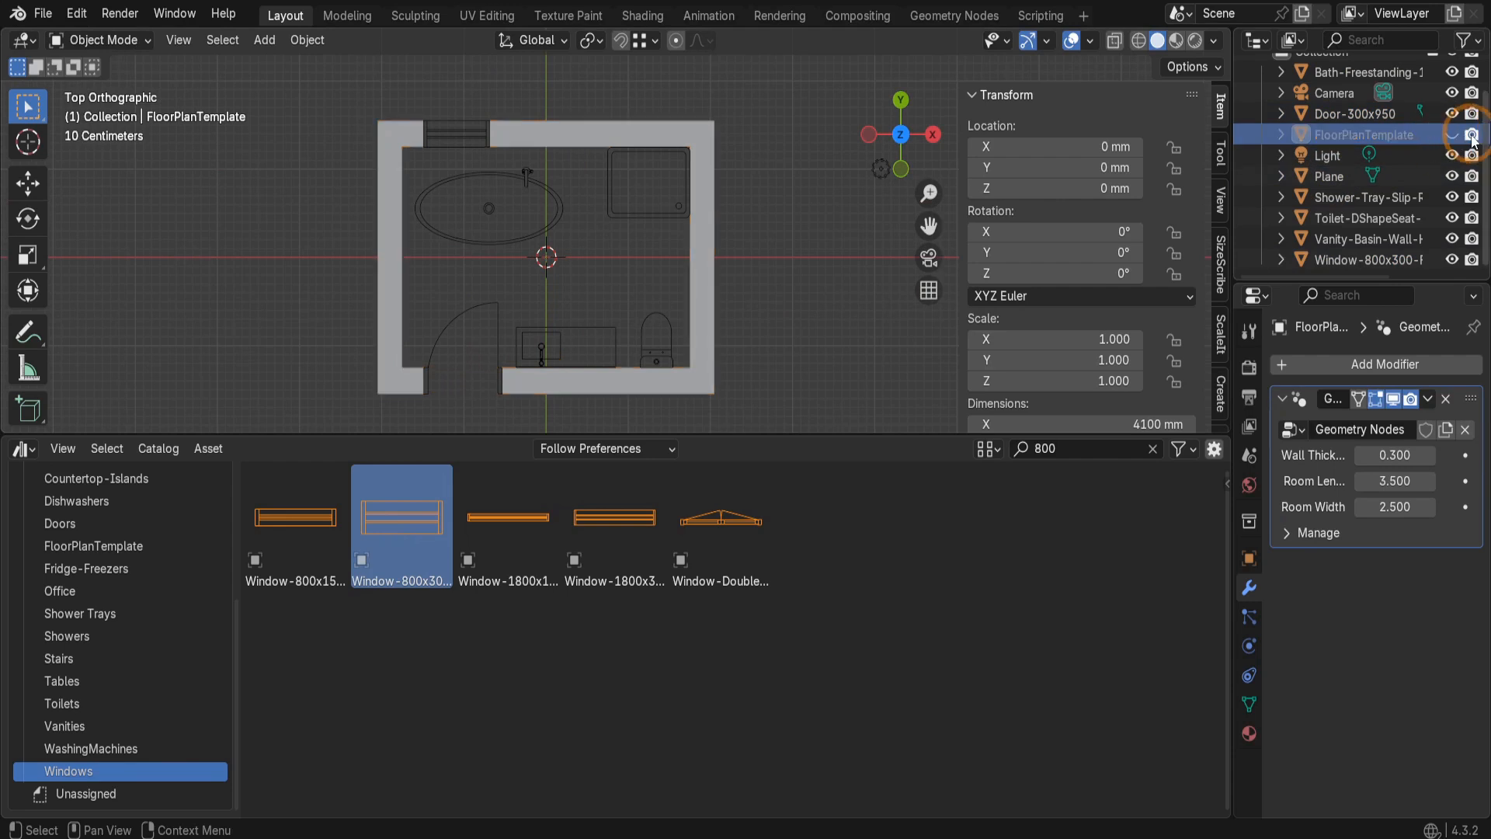
pyautogui.click(1472, 136)
pyautogui.click(1472, 135)
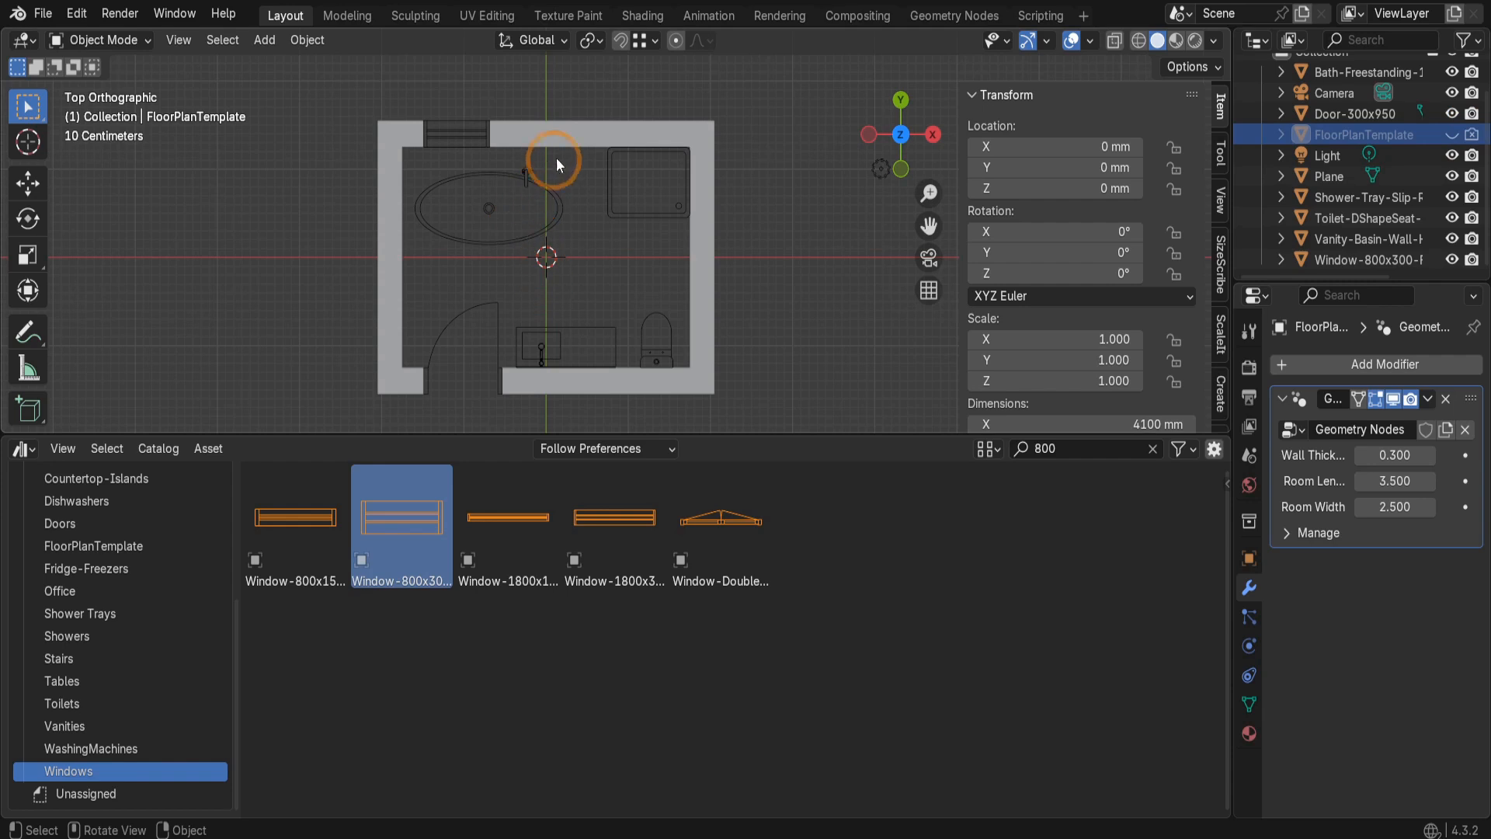
# - Give the wall plane a new material named Wall with a black base color
pyautogui.click(565, 138)
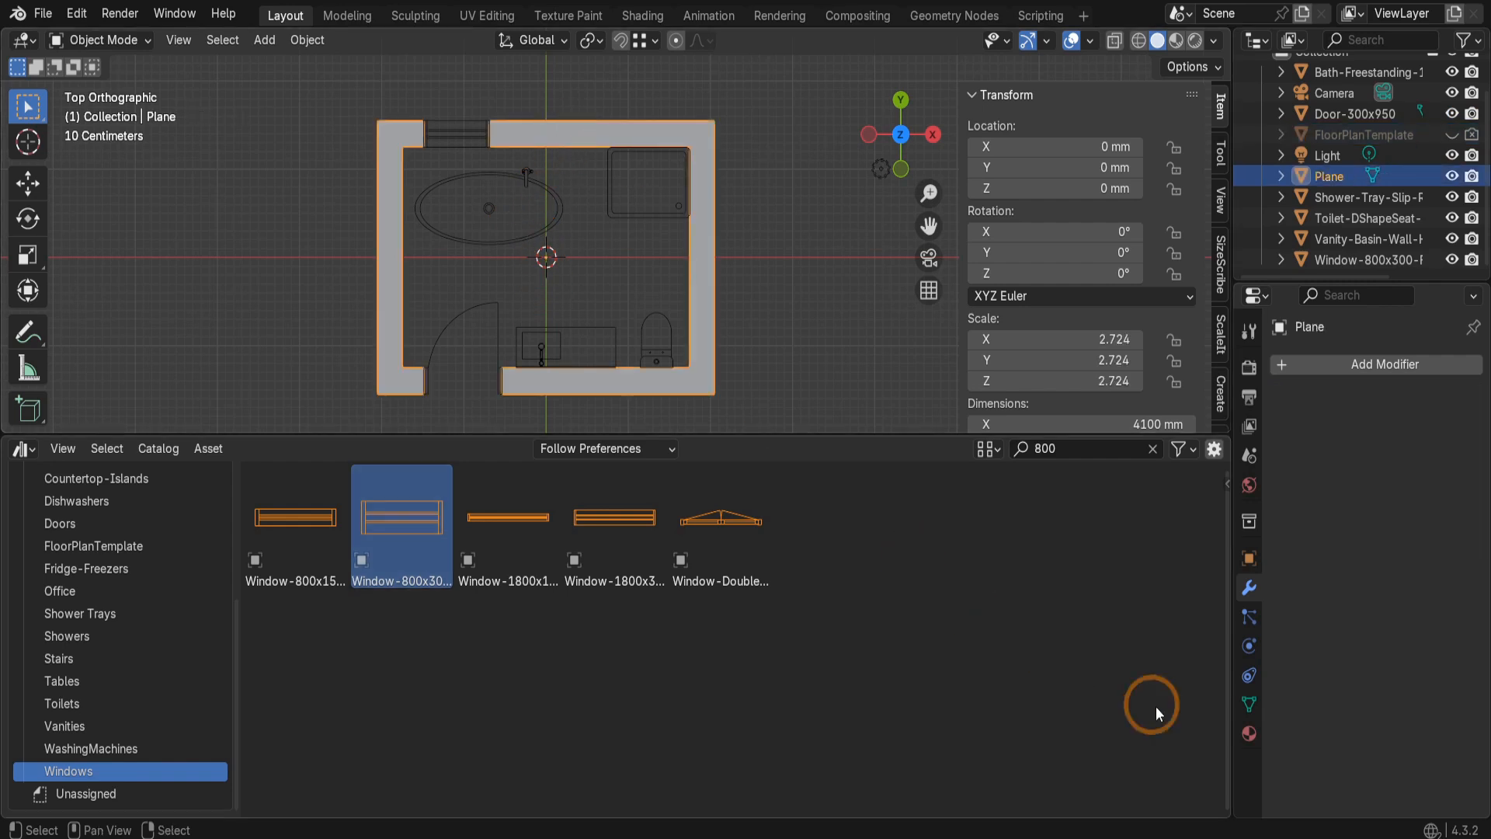
pyautogui.click(1247, 732)
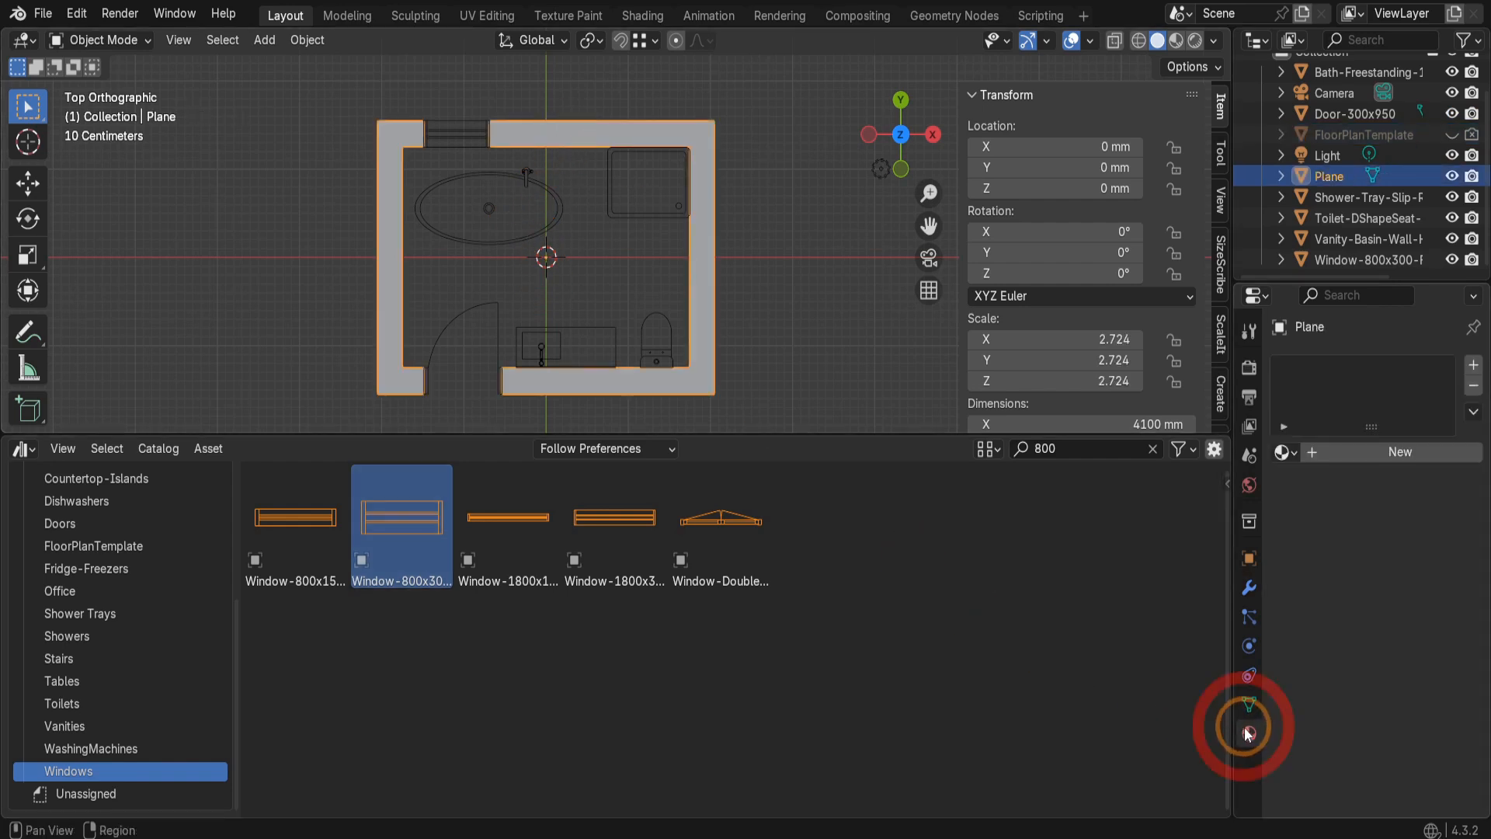
pyautogui.click(1387, 452)
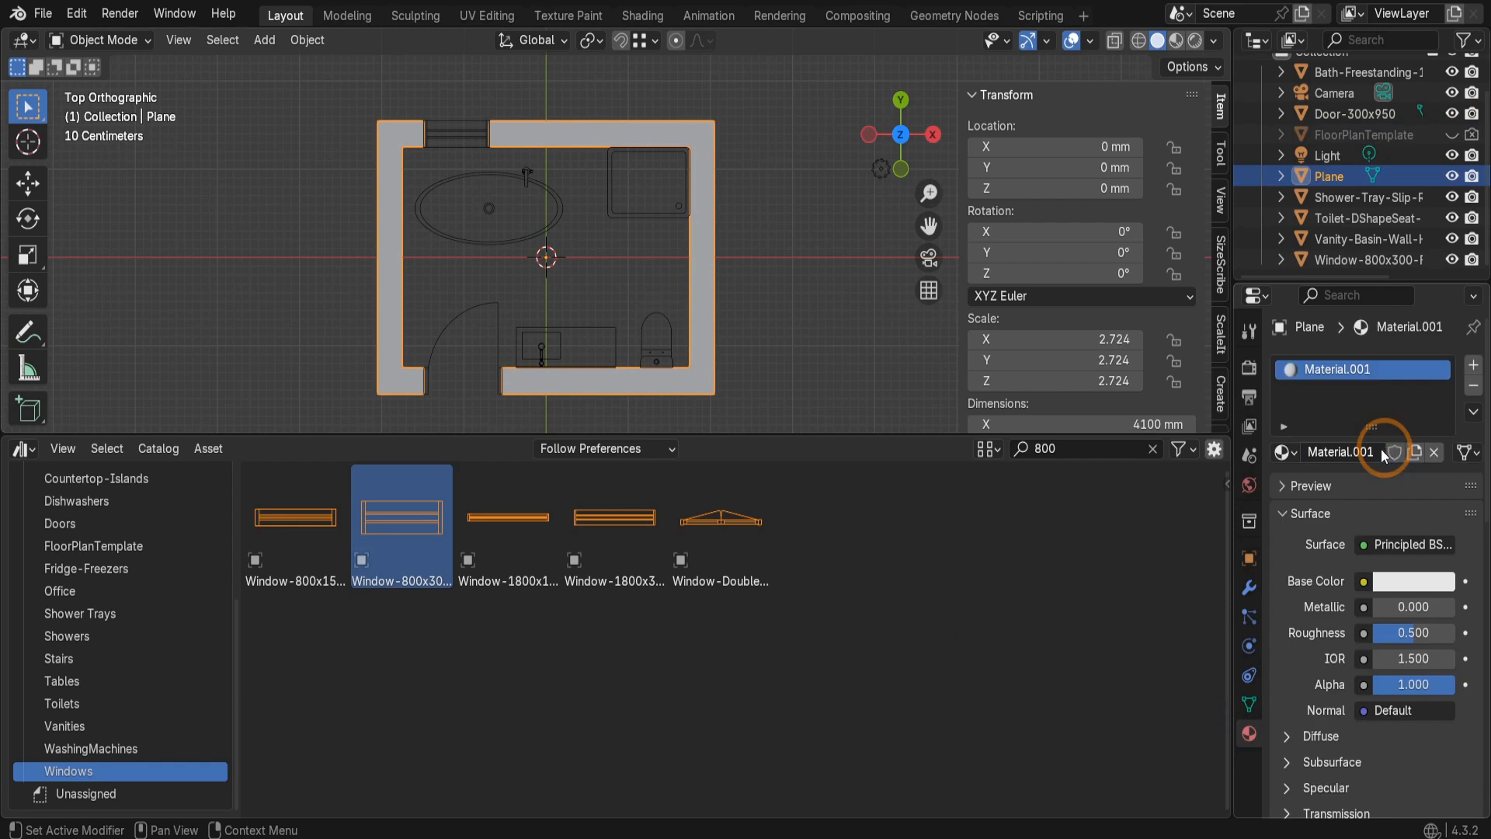
pyautogui.doubleClick(1359, 451)
pyautogui.write('Wall')
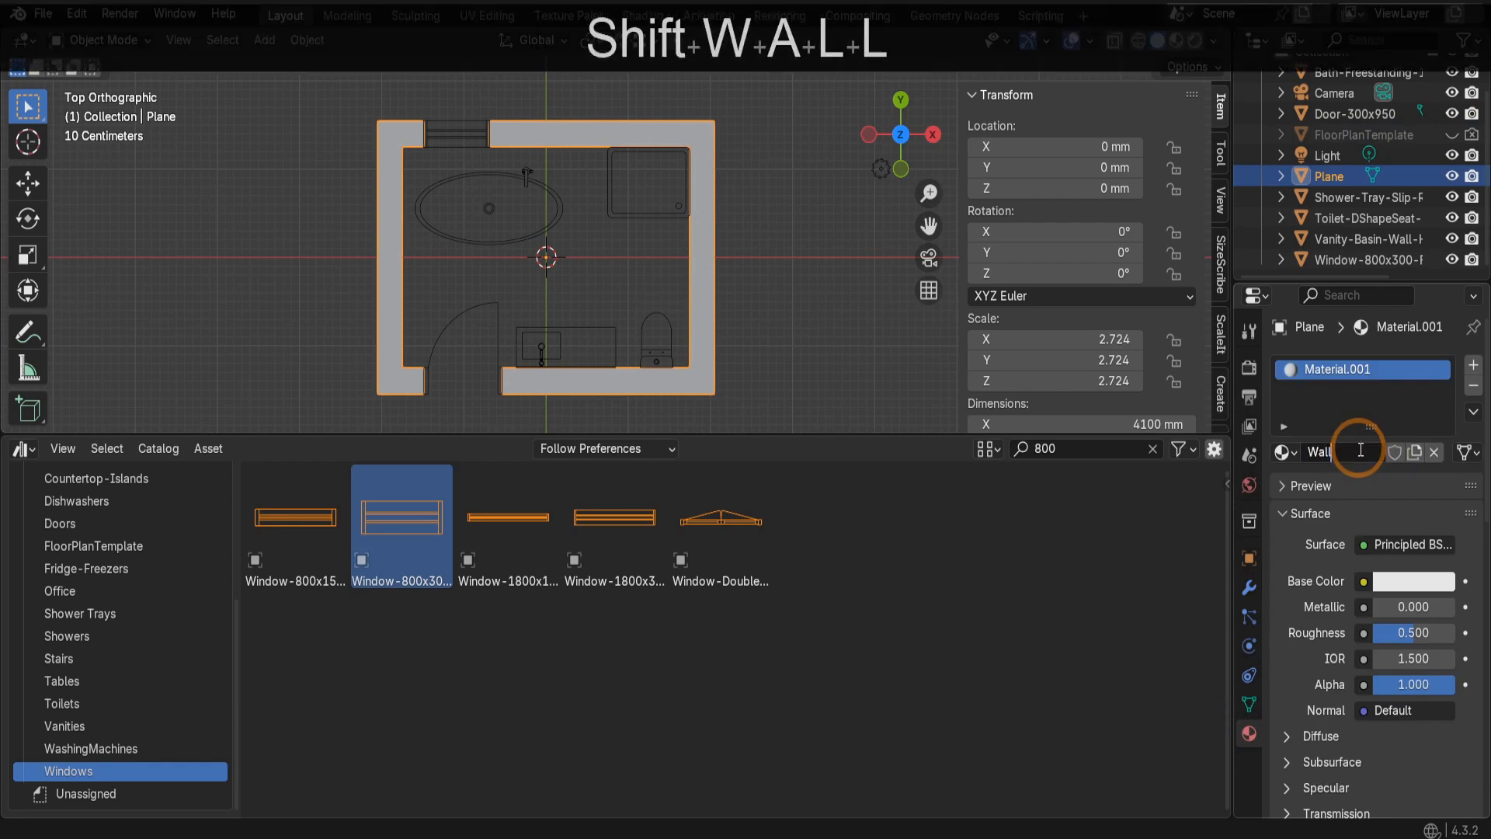
pyautogui.press('Return')
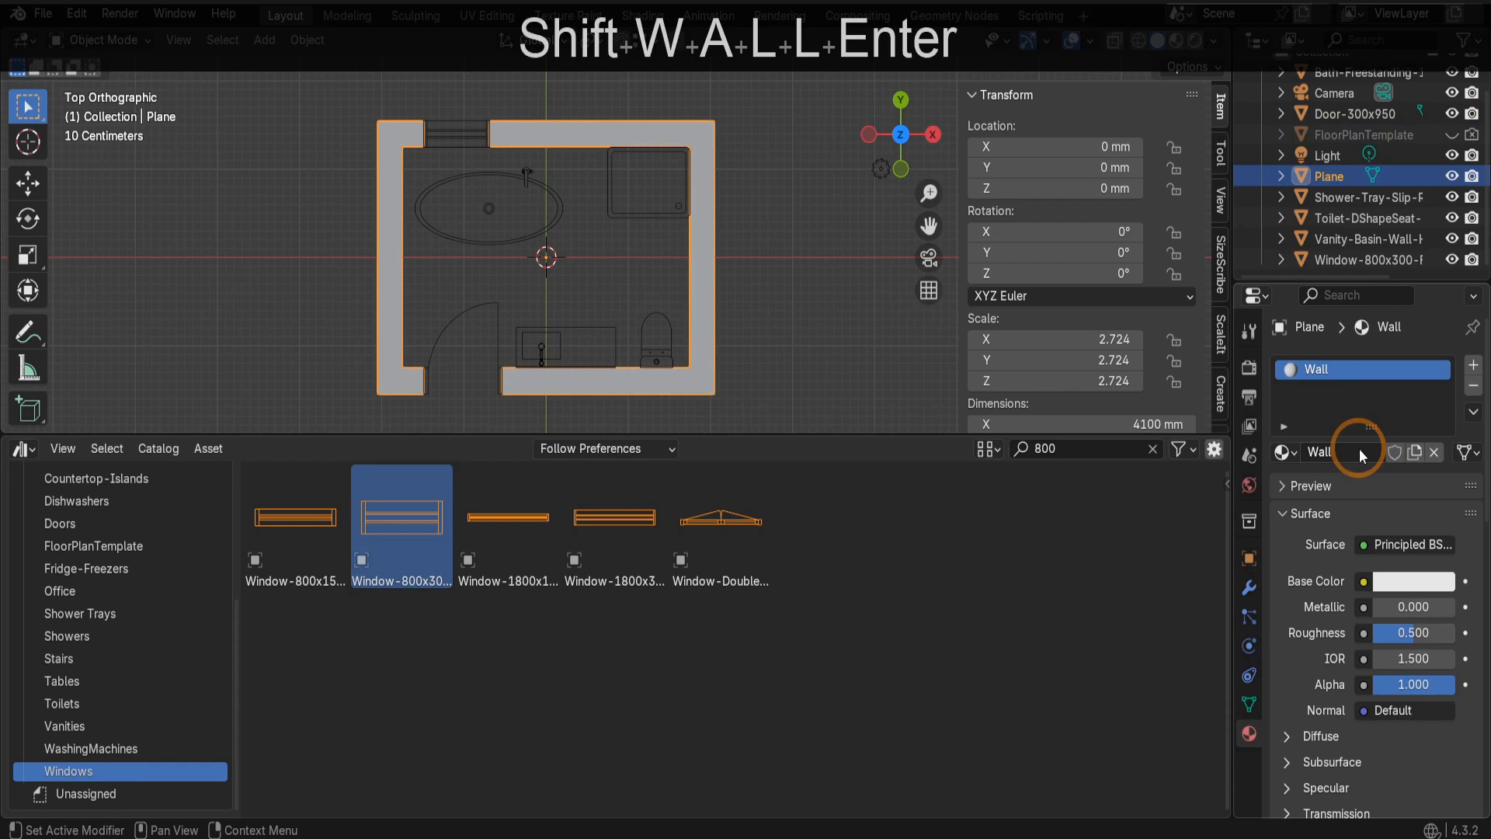
pyautogui.click(1413, 580)
pyautogui.click(1440, 363)
pyautogui.moveTo(1441, 363); pyautogui.dragTo(1440, 403)
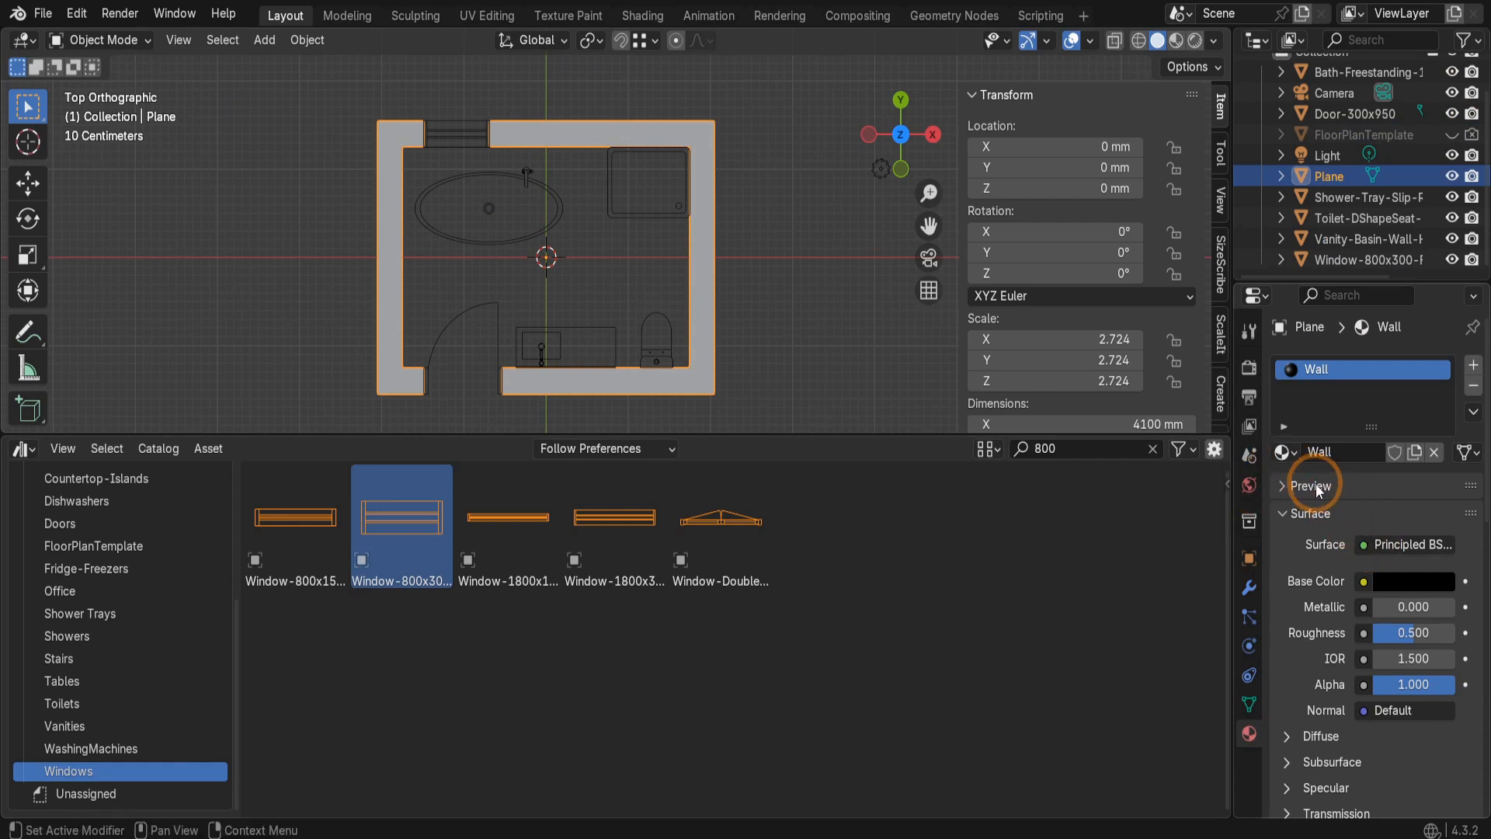
# - Enable Freestyle rendering and expand the line set's Freestyle Thickness and Freestyle Color settings
pyautogui.click(1250, 374)
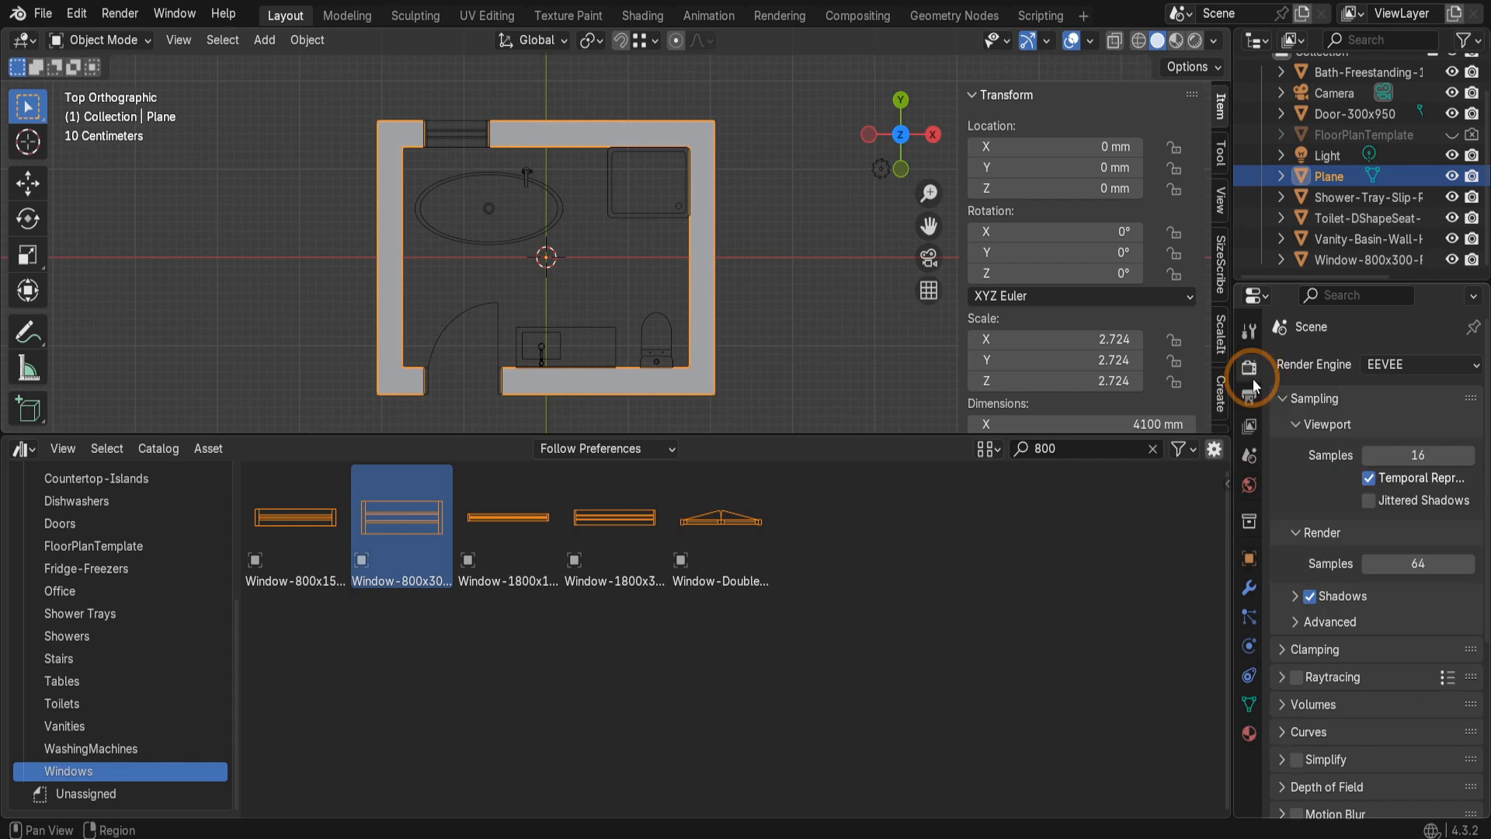
pyautogui.scroll(-8, 1325, 561)
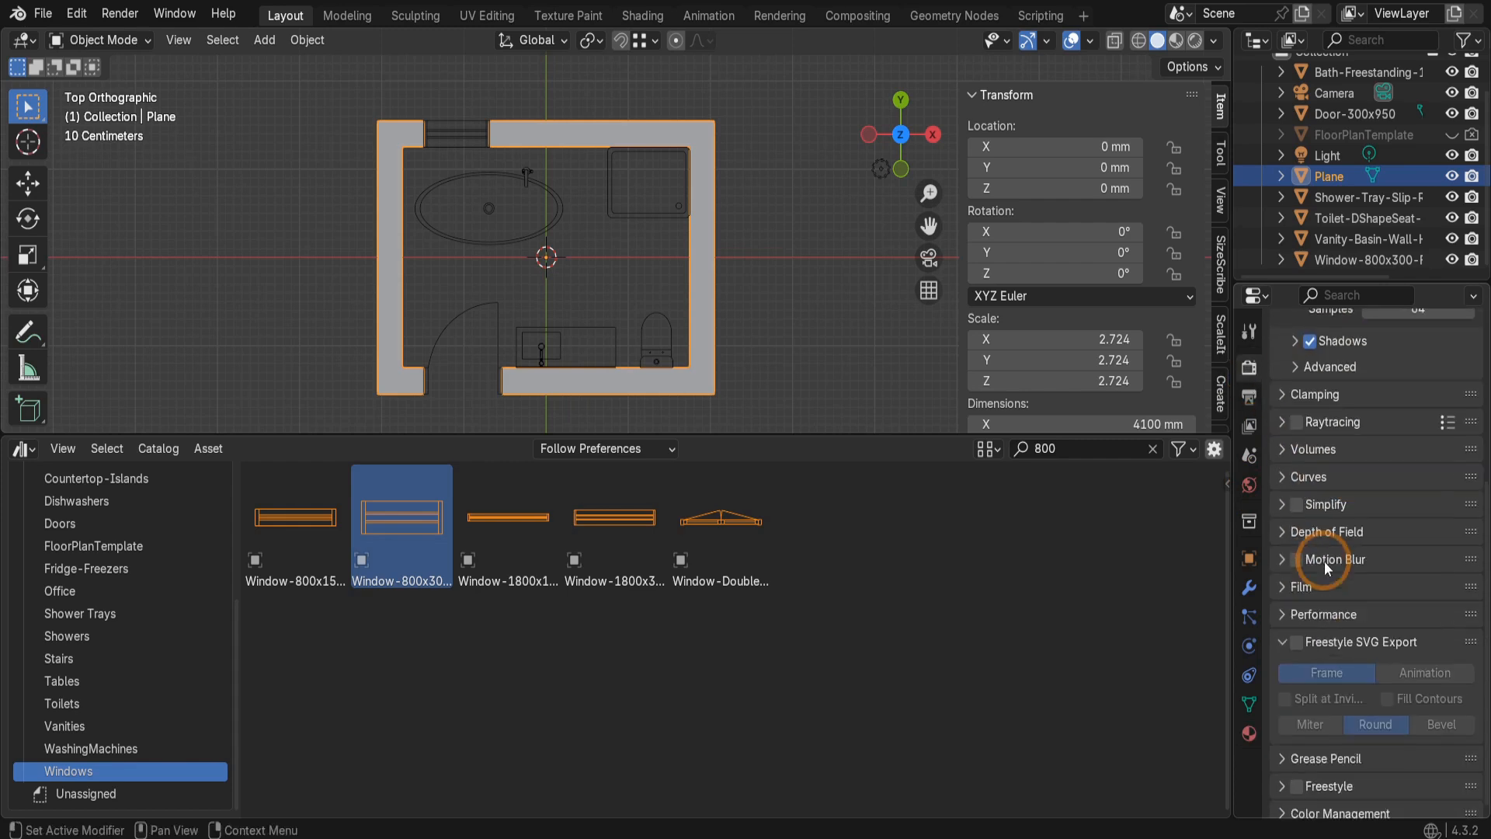
pyautogui.click(1295, 778)
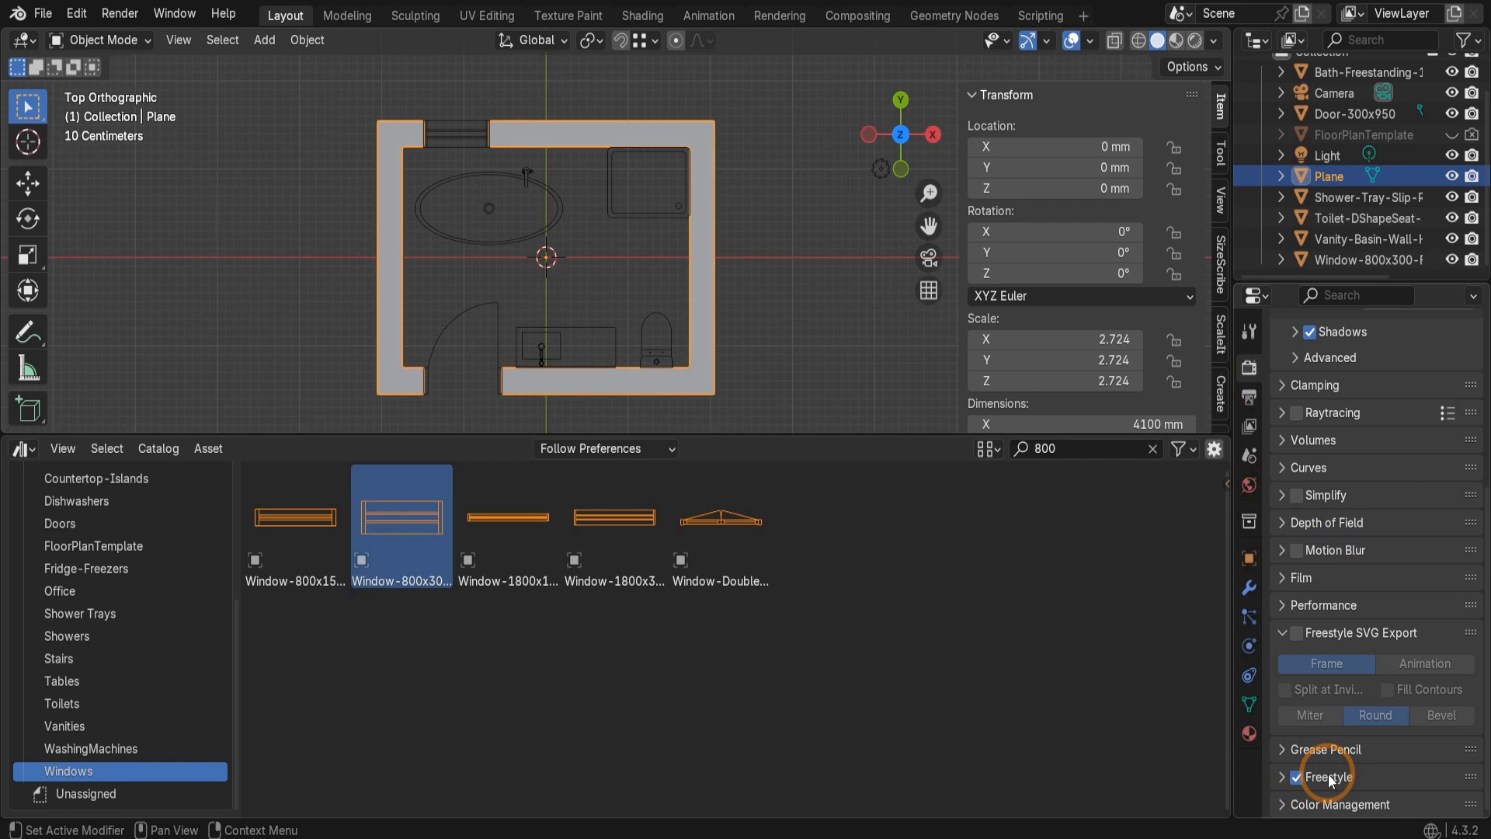
pyautogui.click(1247, 429)
pyautogui.scroll(-10, 1339, 576)
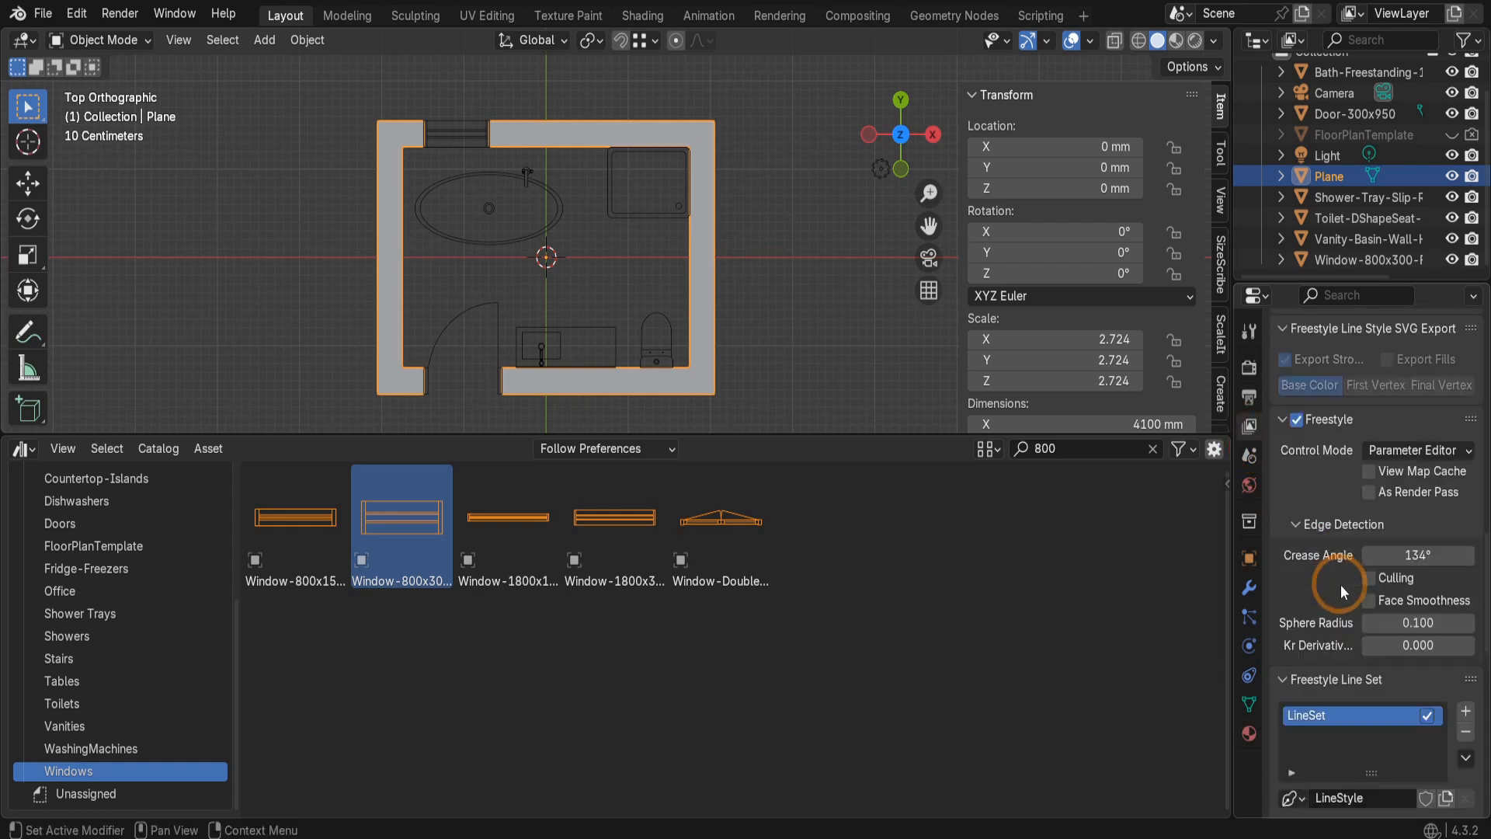
pyautogui.scroll(-15, 1340, 584)
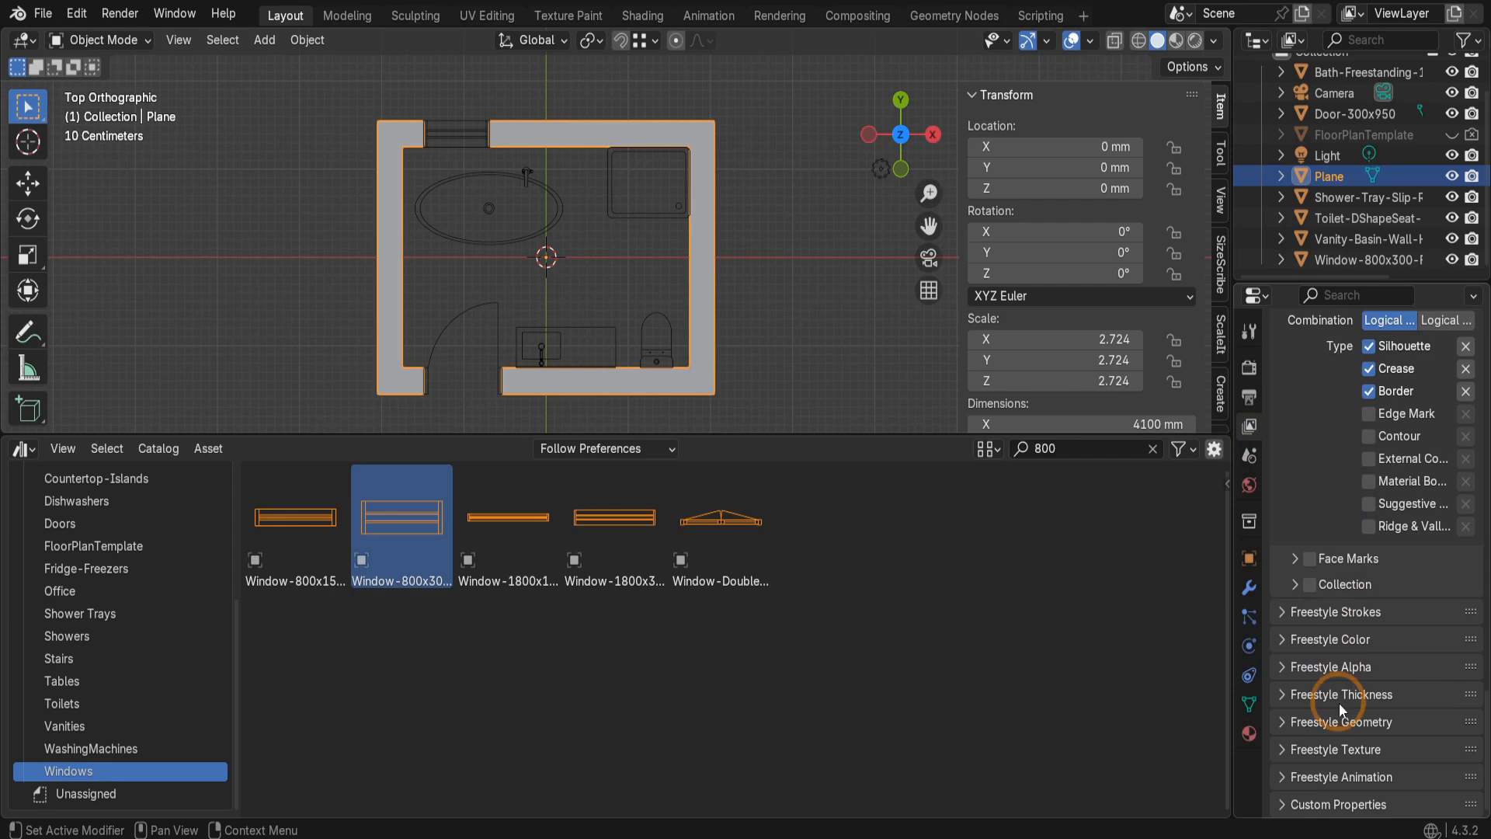
pyautogui.click(1281, 695)
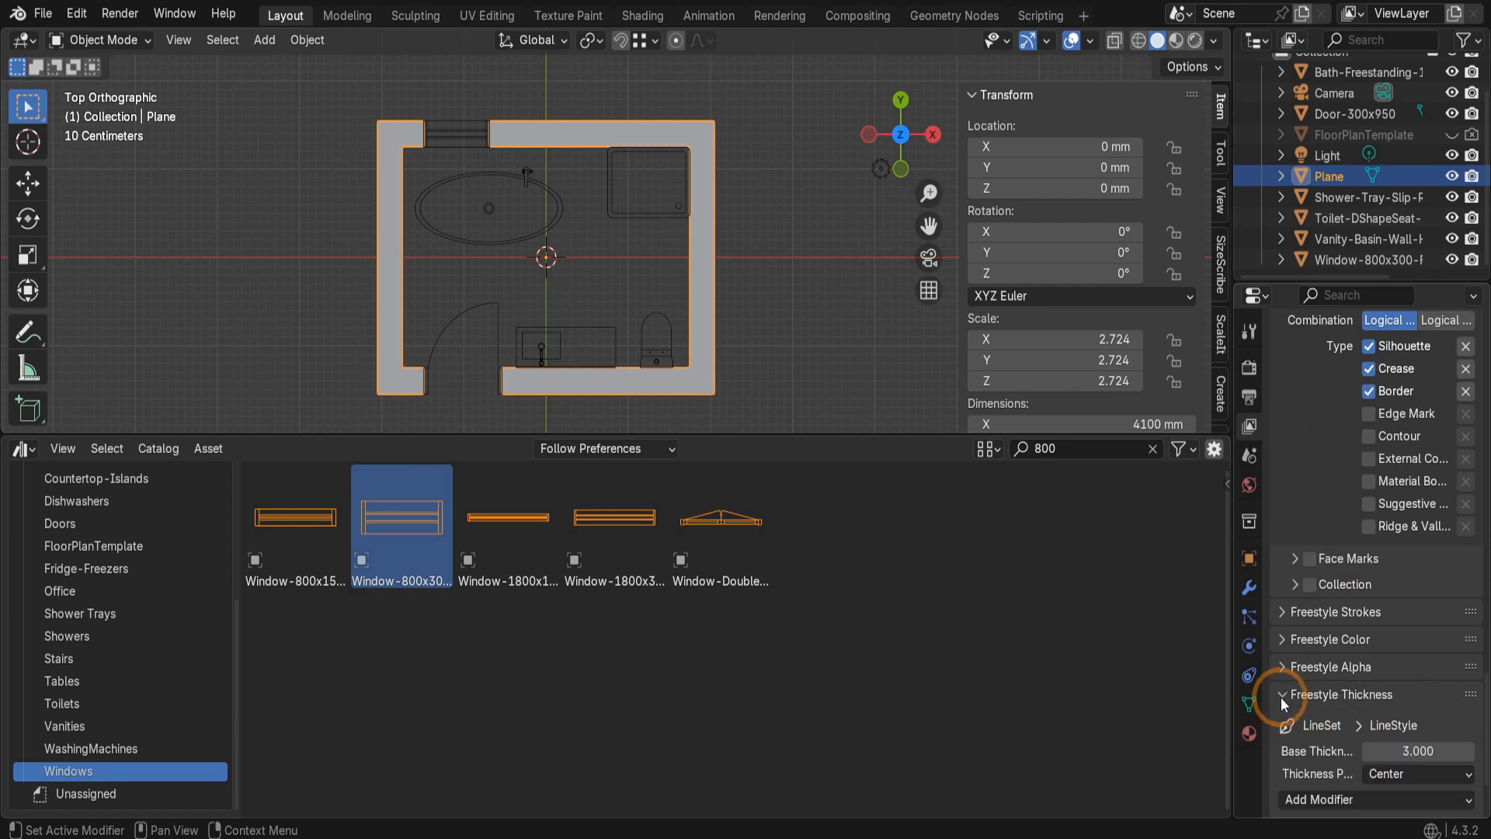
pyautogui.click(1287, 640)
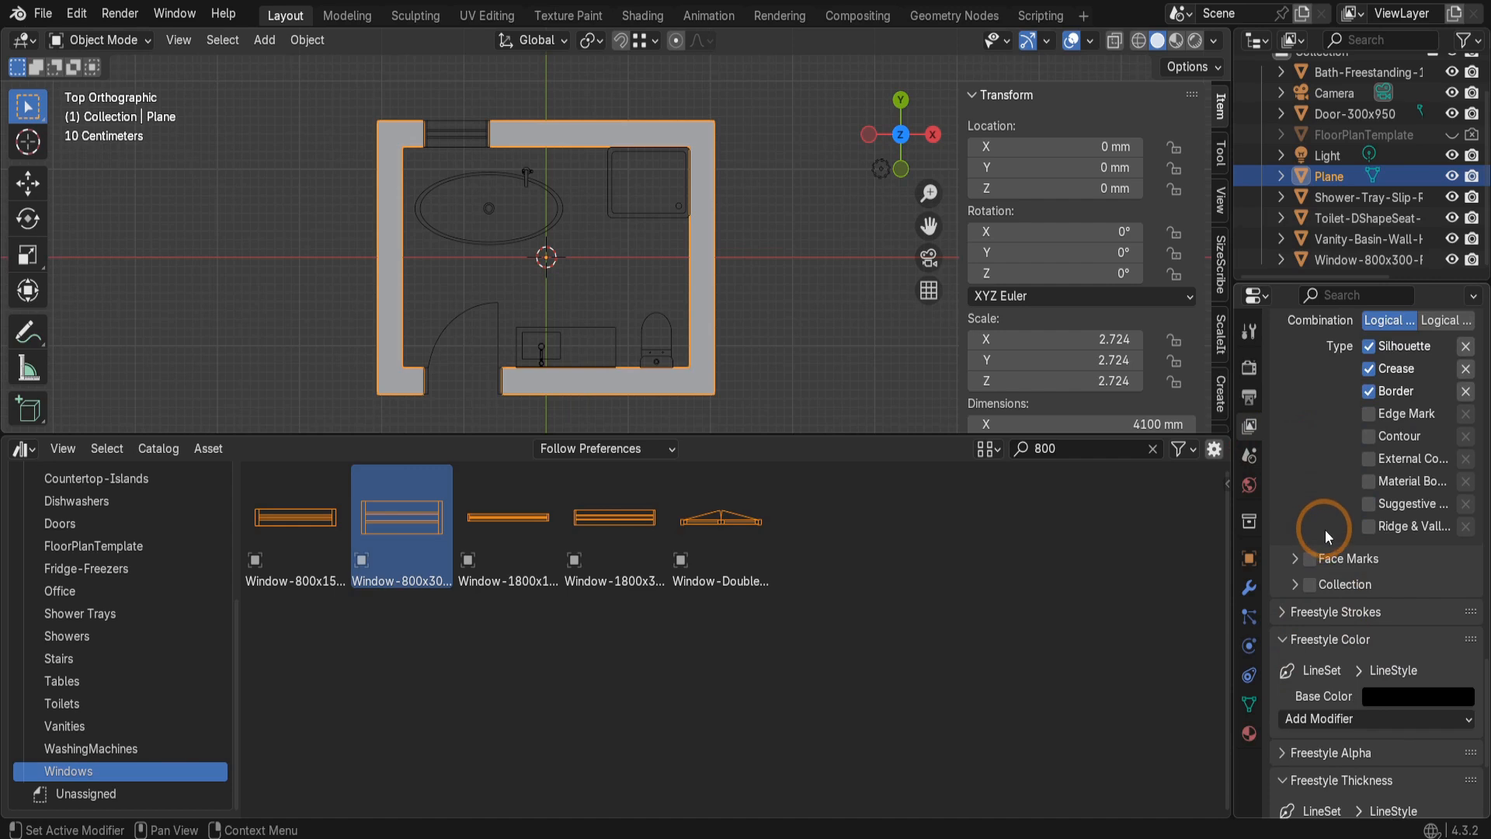
# - Set the world background color to white
pyautogui.click(1249, 486)
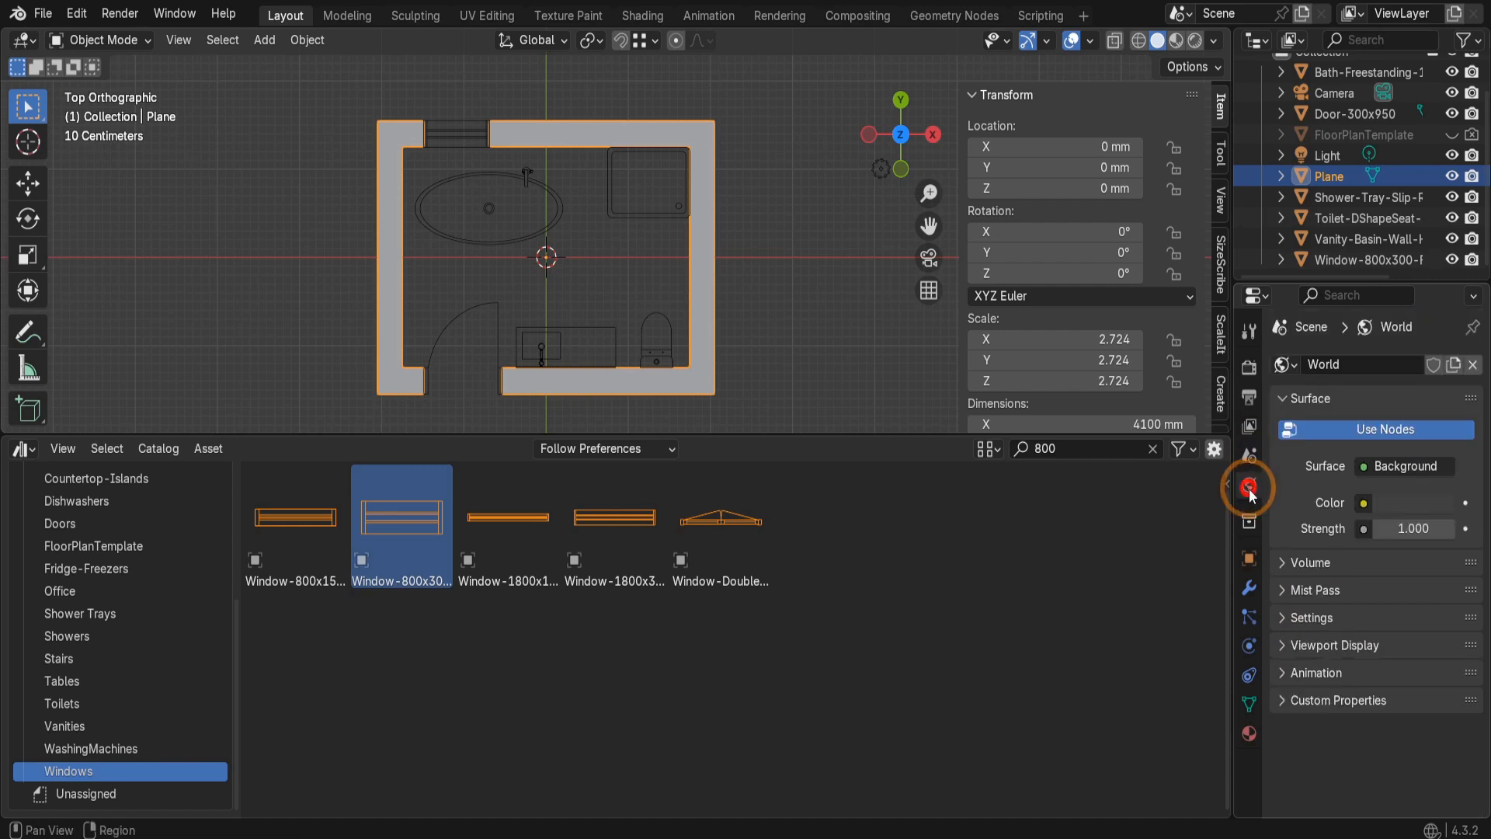
pyautogui.click(1390, 502)
pyautogui.moveTo(1438, 258); pyautogui.dragTo(1436, 159)
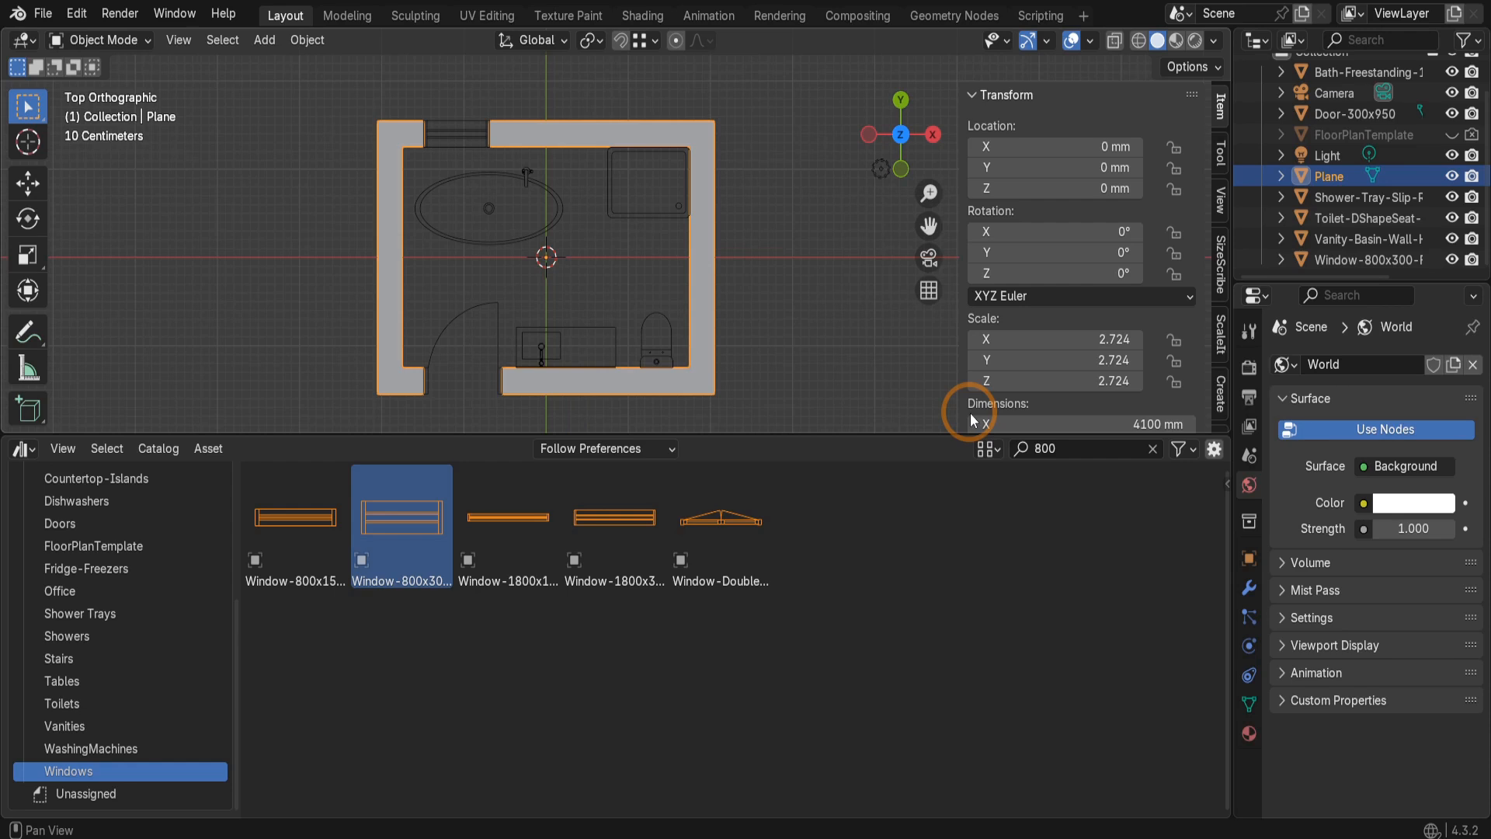
# - Set the camera's rotation to 0° on all three axes
pyautogui.scroll(-5, 636, 175)
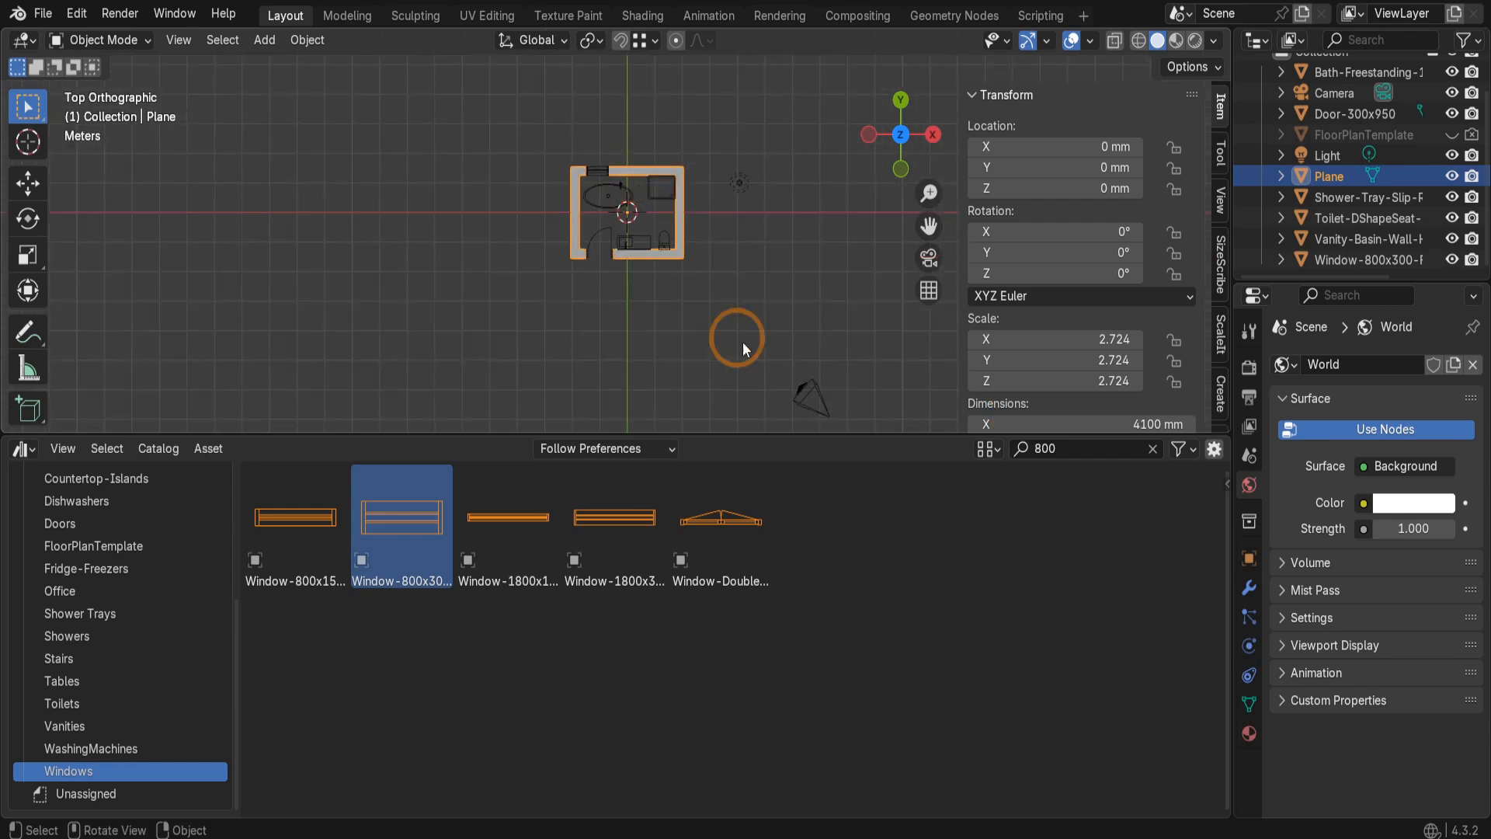
pyautogui.click(800, 382)
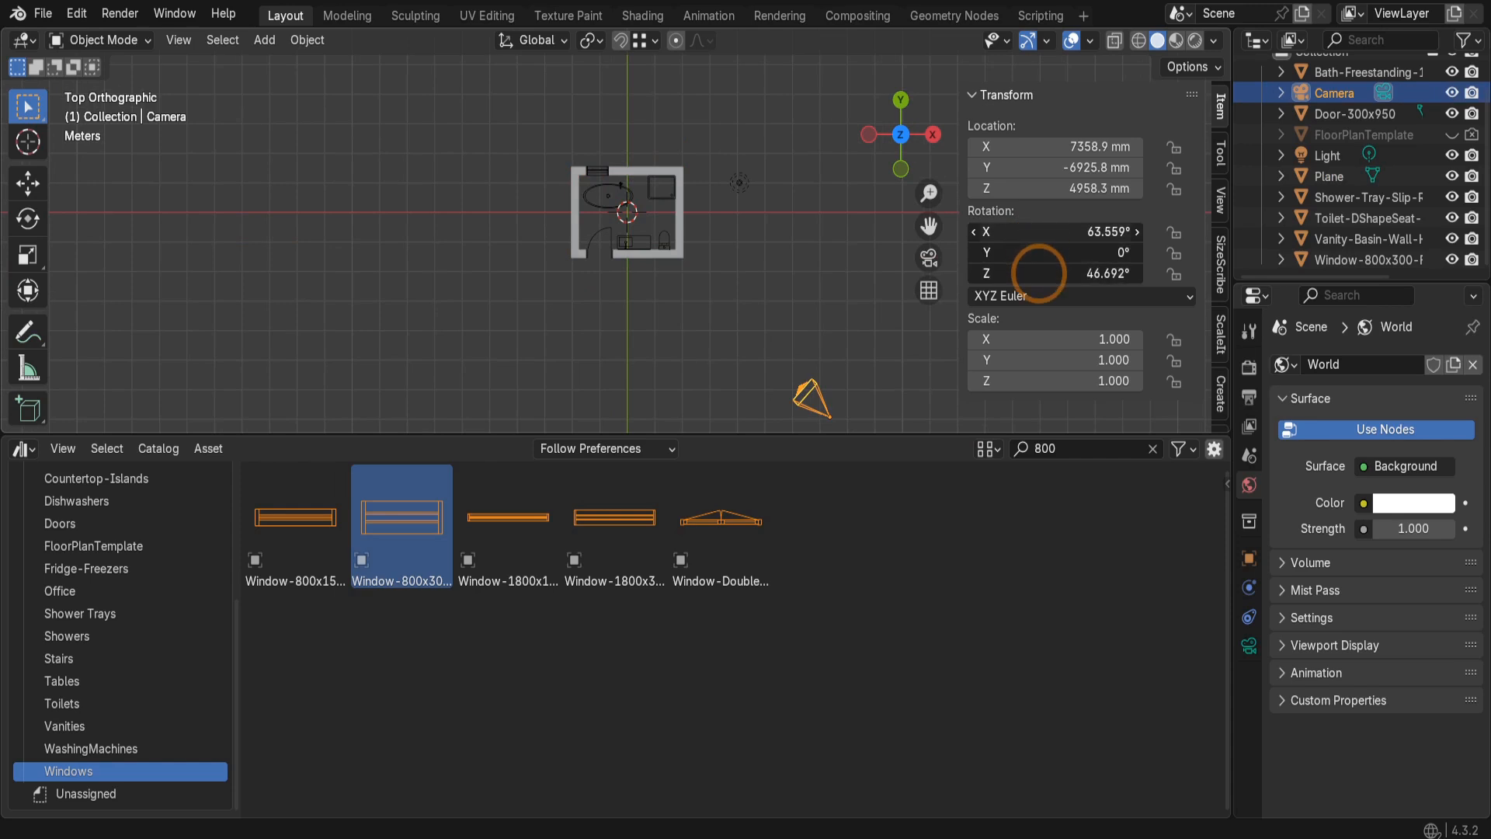
pyautogui.moveTo(1038, 274); pyautogui.dragTo(1041, 238)
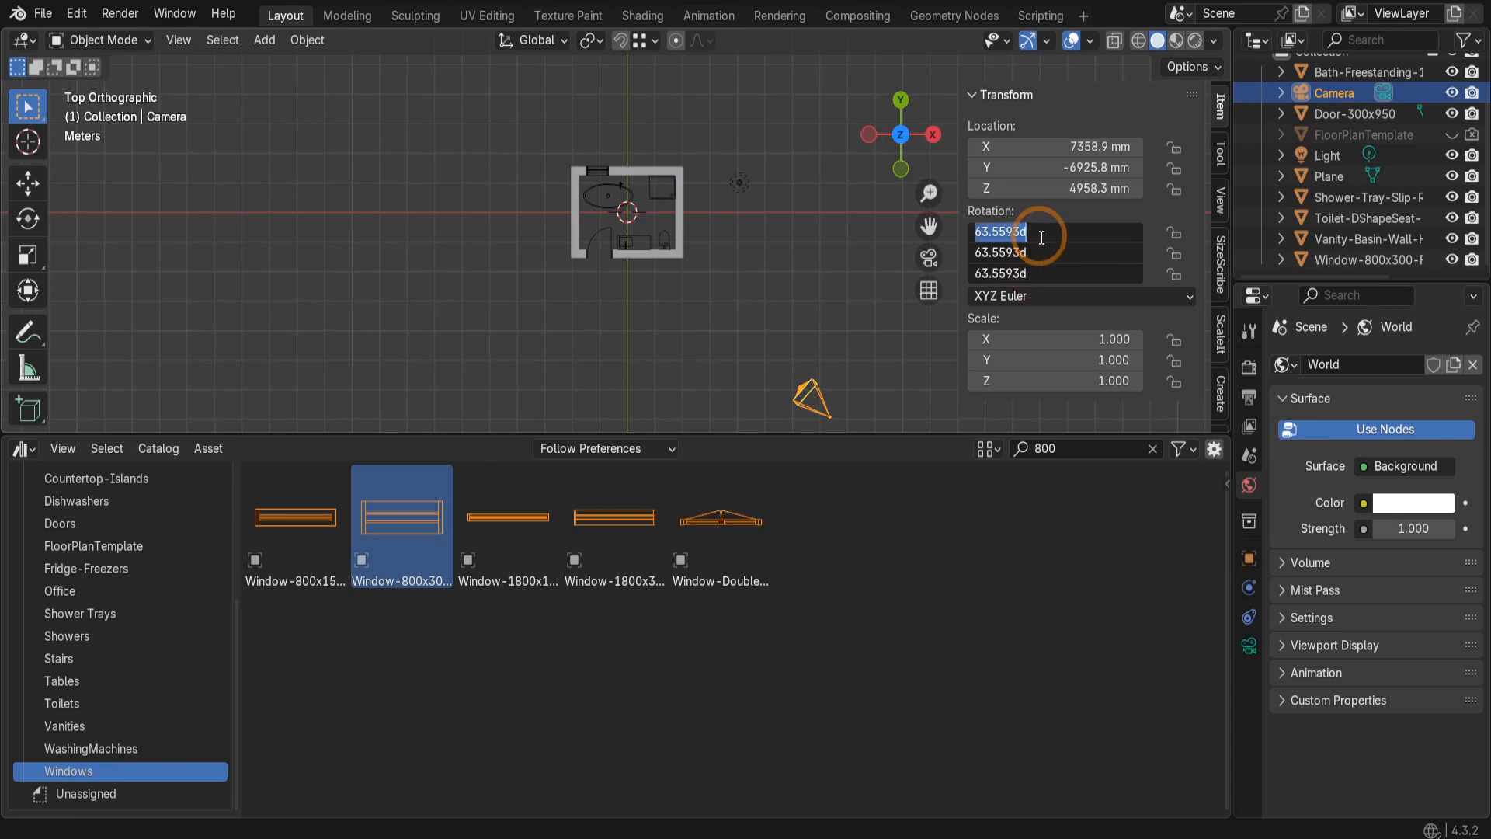
pyautogui.write('0')
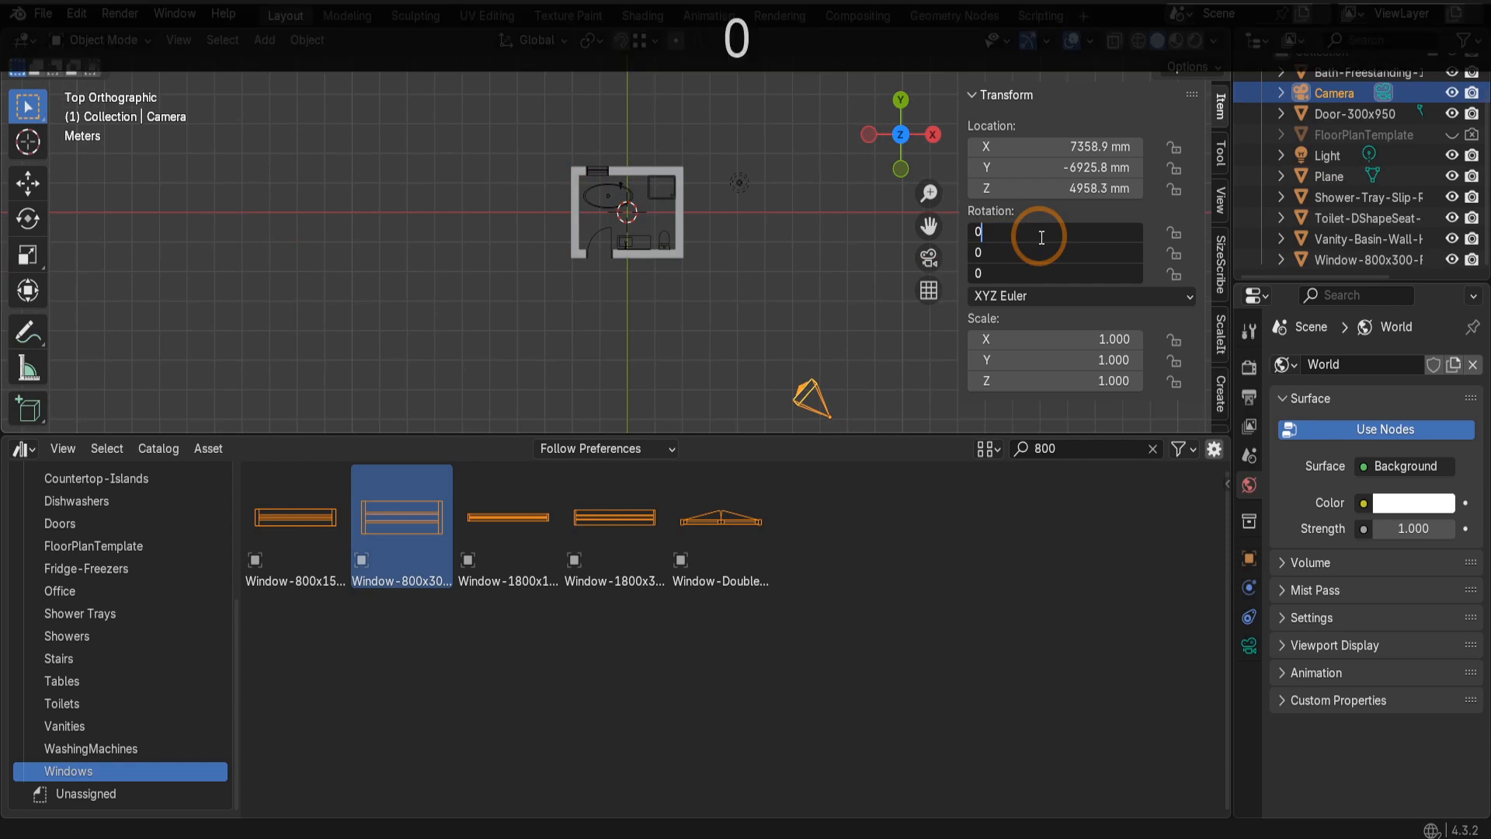
pyautogui.press('Return')
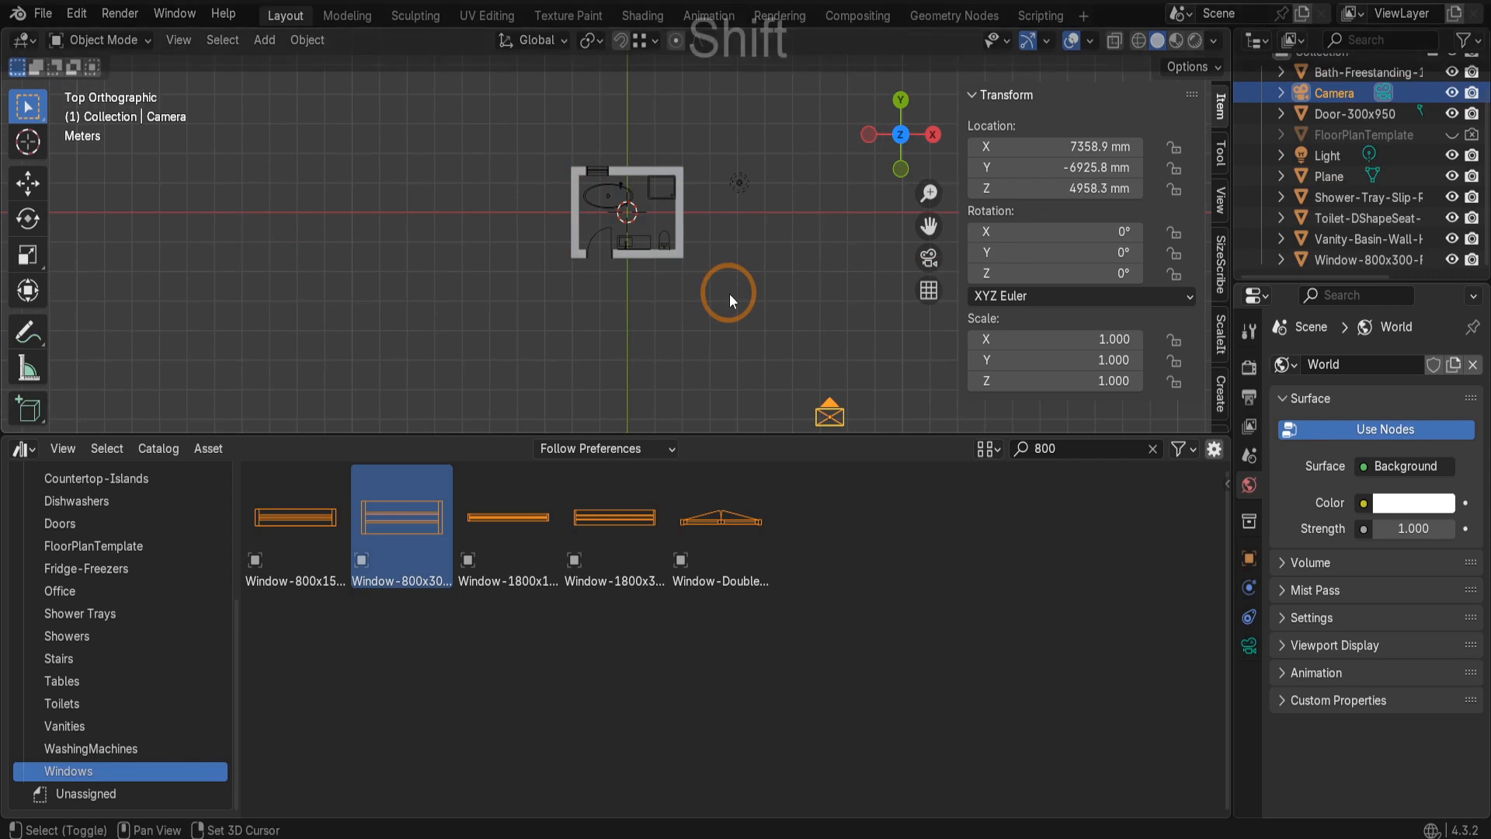
# - Snap the camera to the 3D cursor at the plan's centre and set its Z location to 5000 mm
pyautogui.hotkey('shift', 's')
pyautogui.click(730, 175)
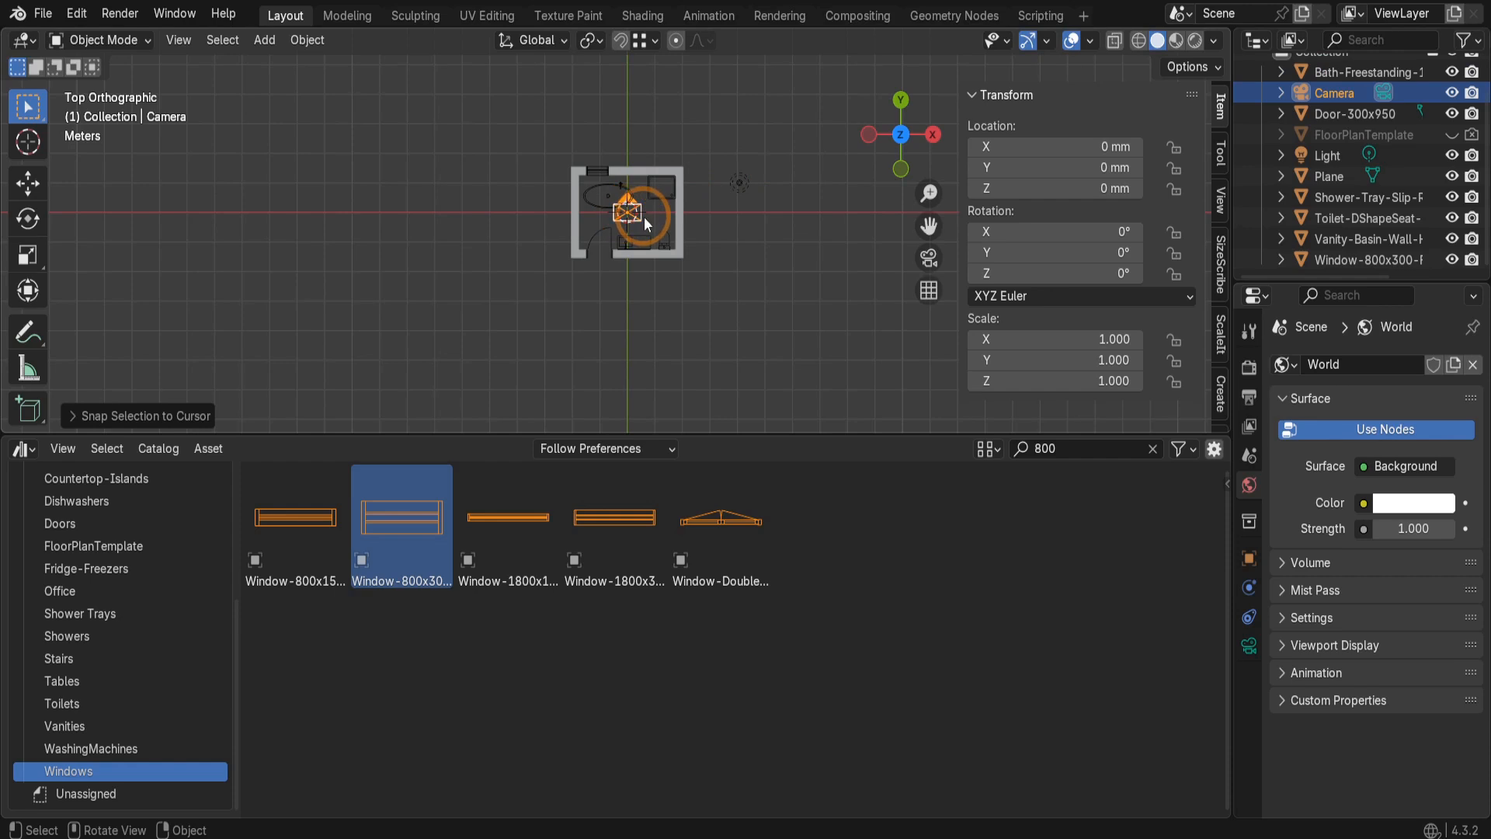
pyautogui.click(1019, 190)
pyautogui.write('5000')
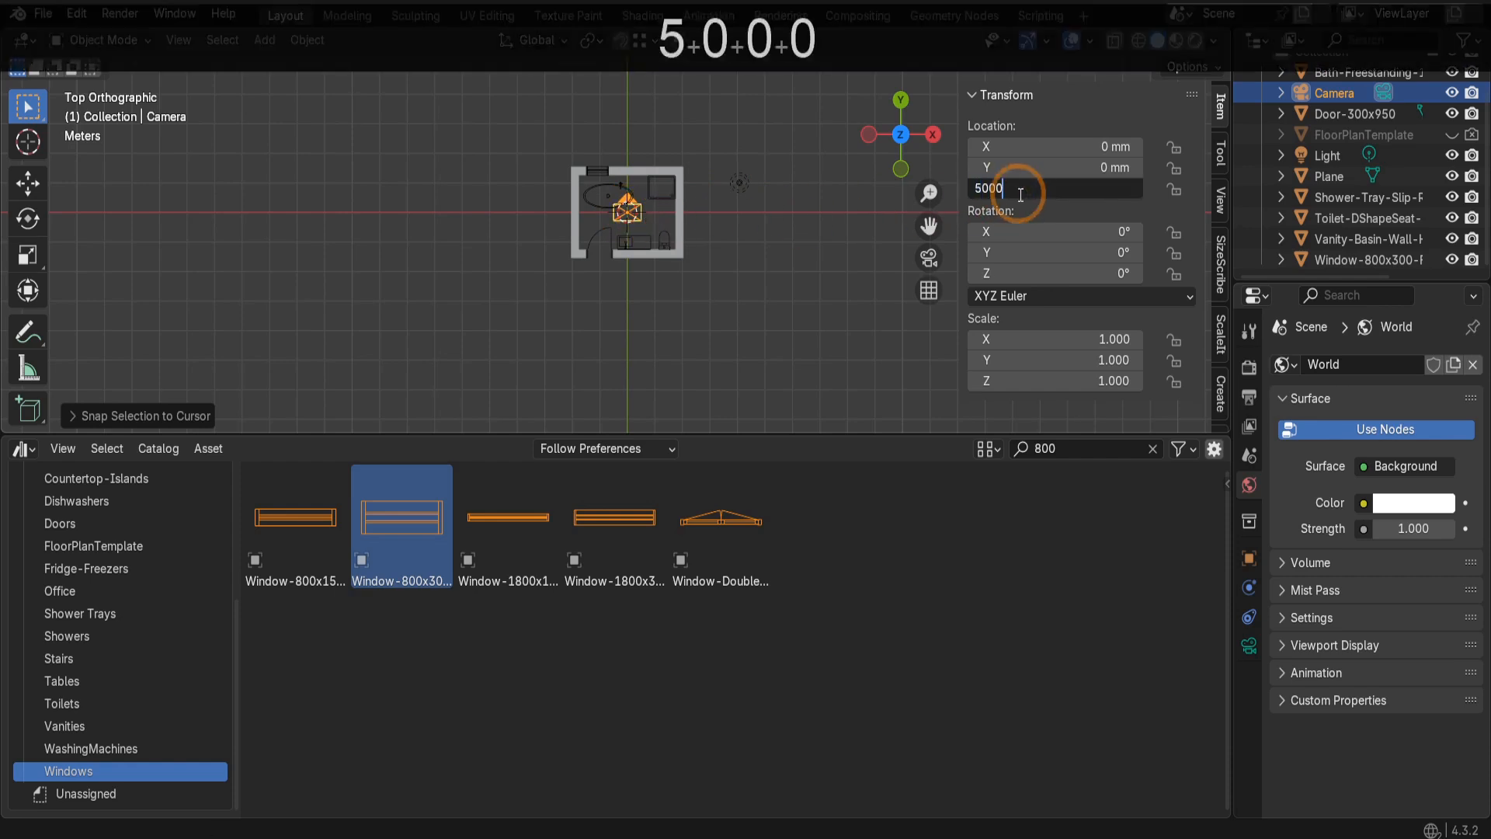
pyautogui.press('Return')
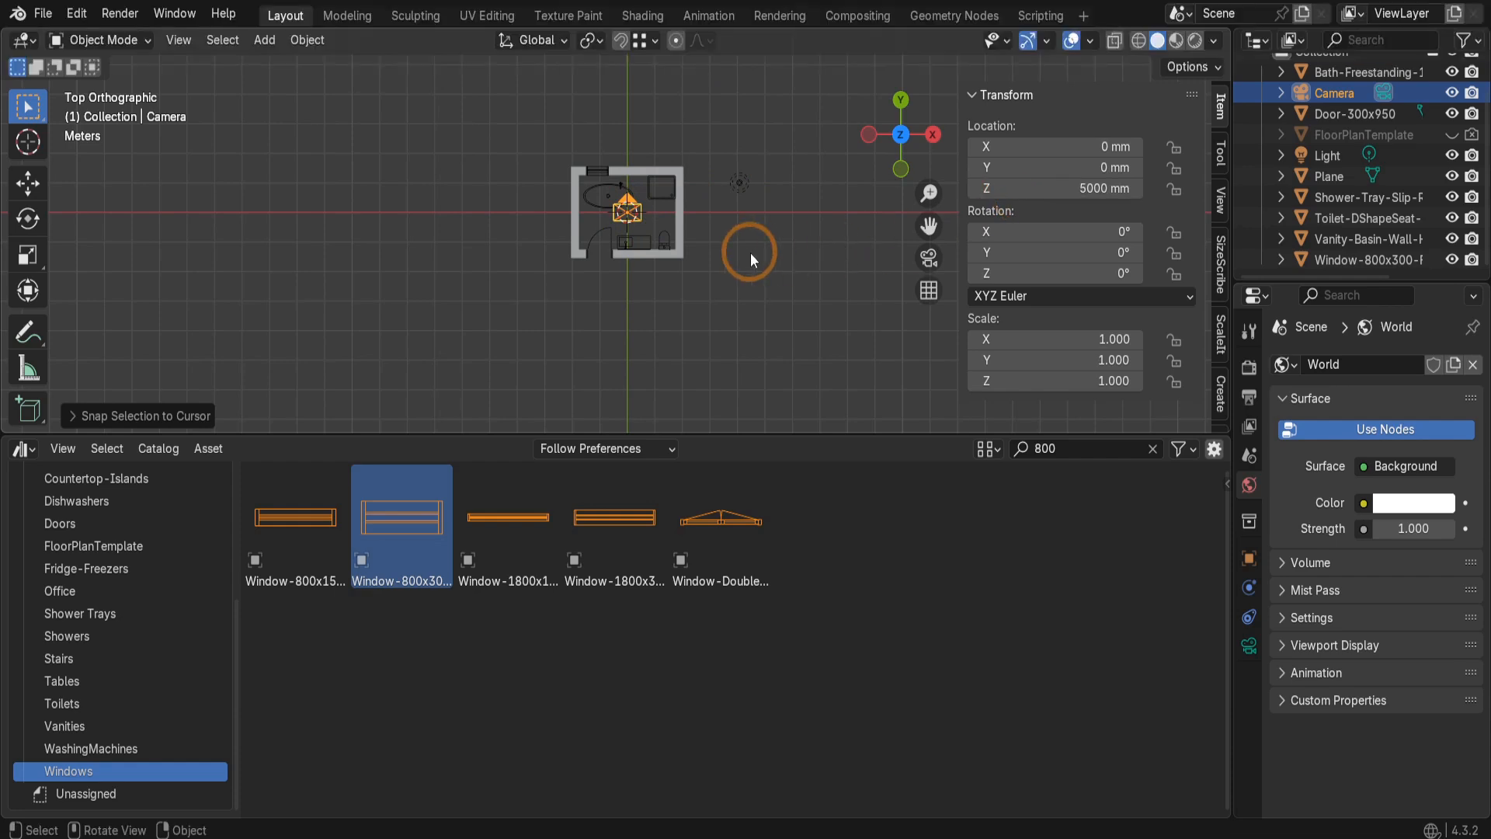
# - Look through the camera at the floor plan and set its lens type to Orthographic
pyautogui.click(930, 259)
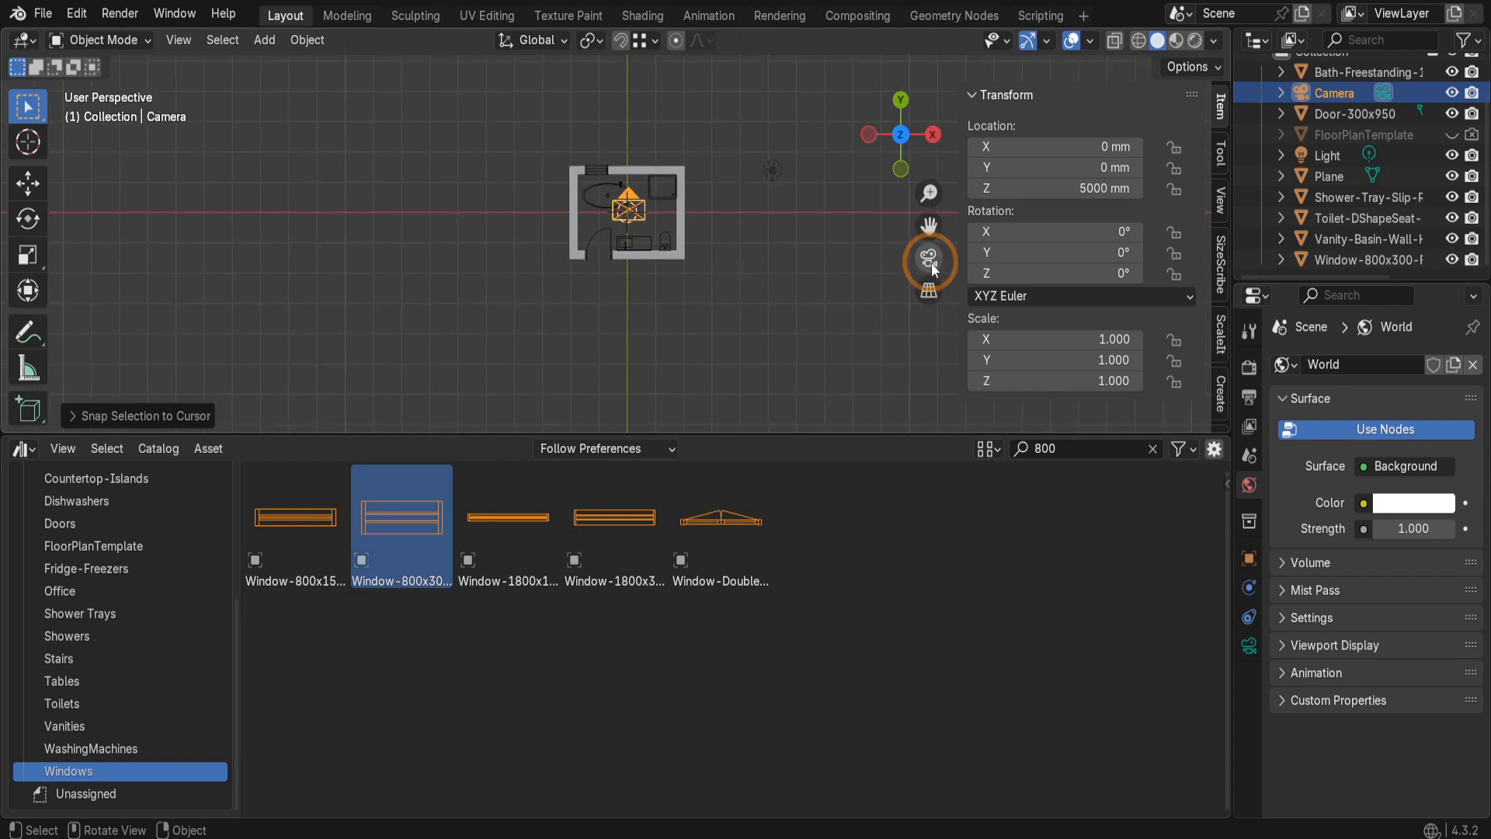
pyautogui.scroll(-3, 553, 269)
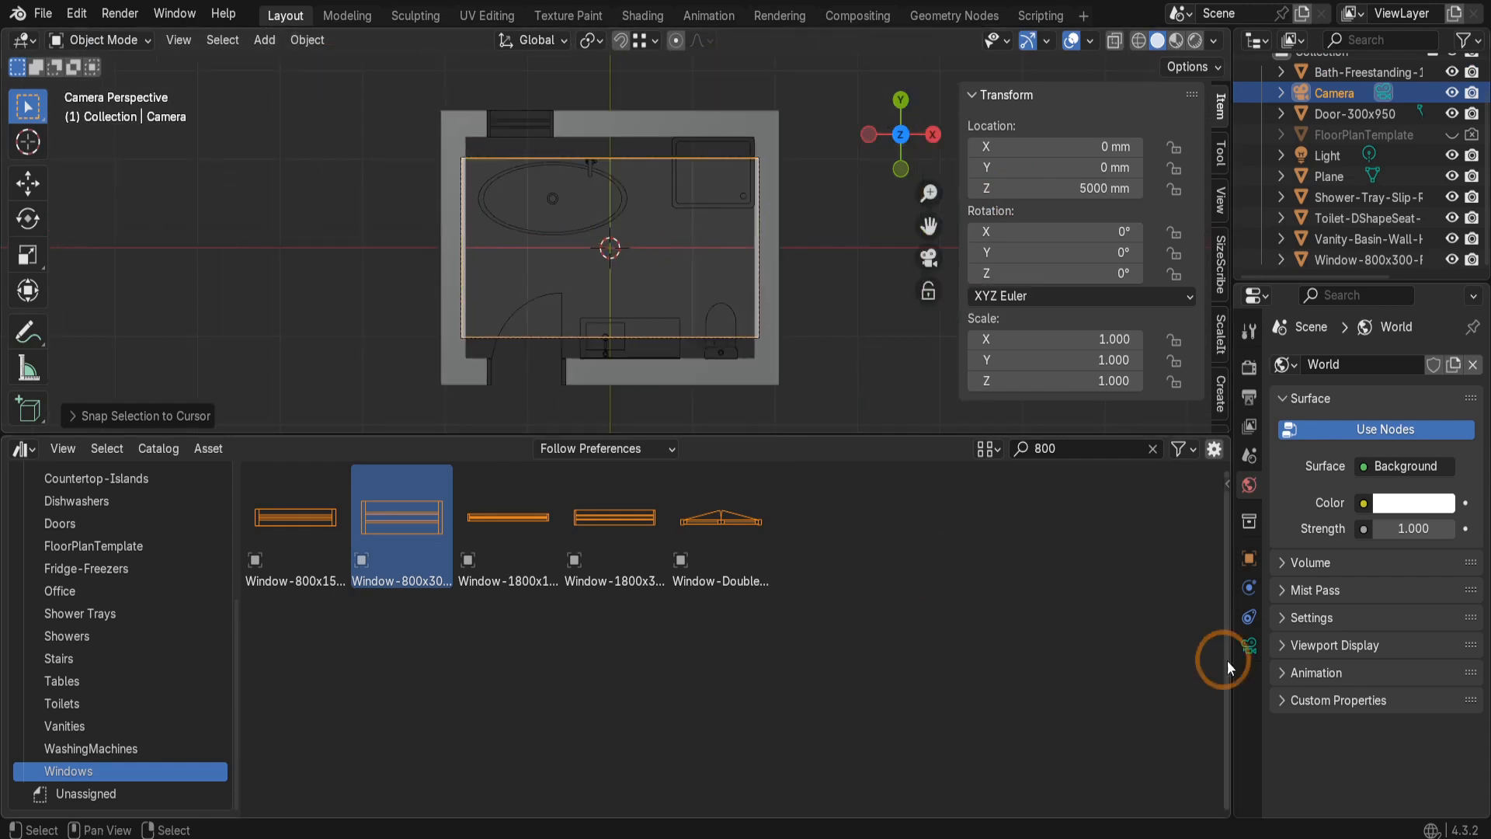
pyautogui.click(1247, 646)
pyautogui.click(1381, 430)
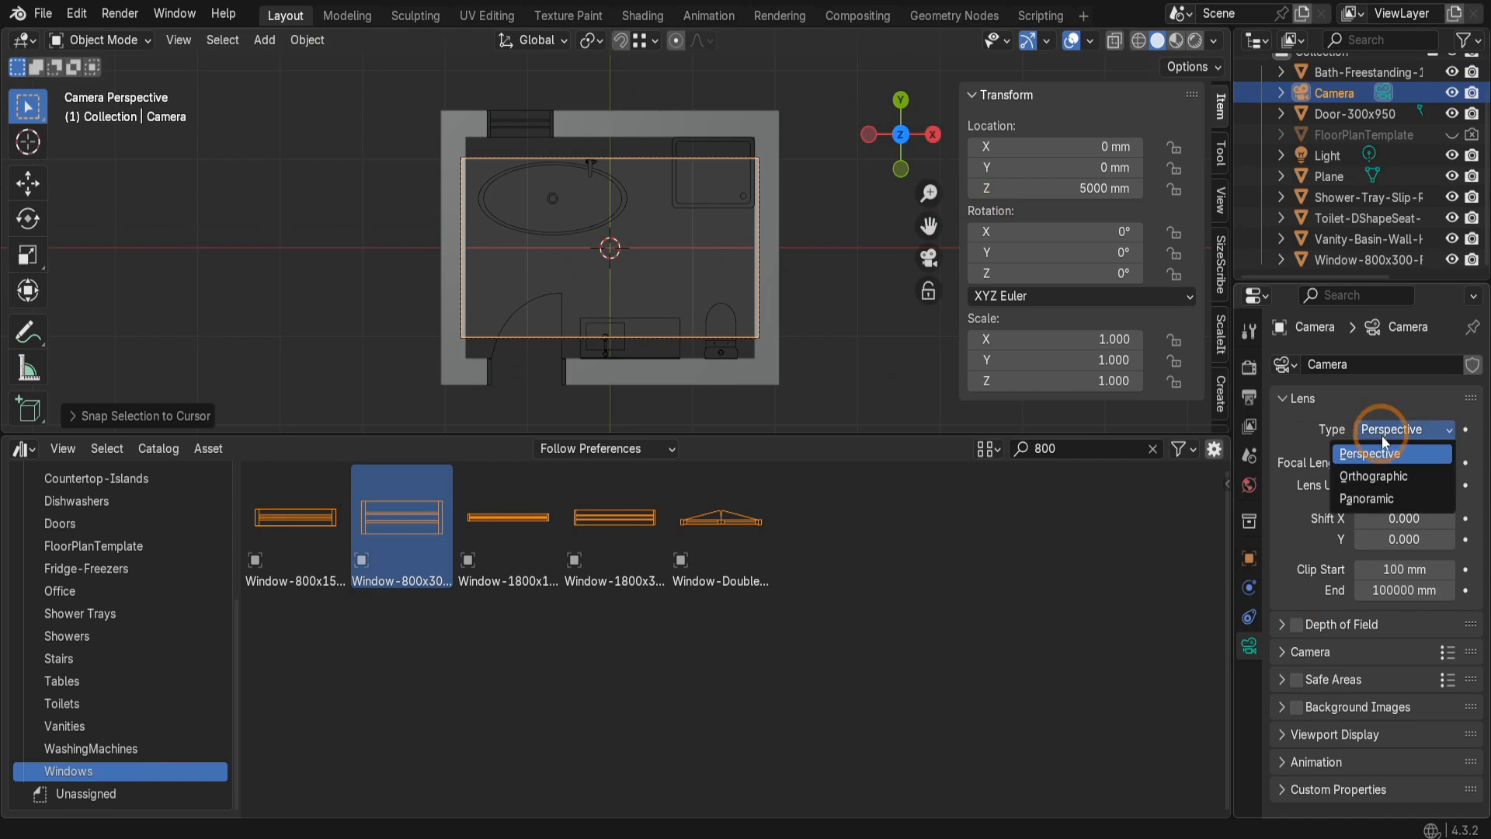
pyautogui.click(1381, 477)
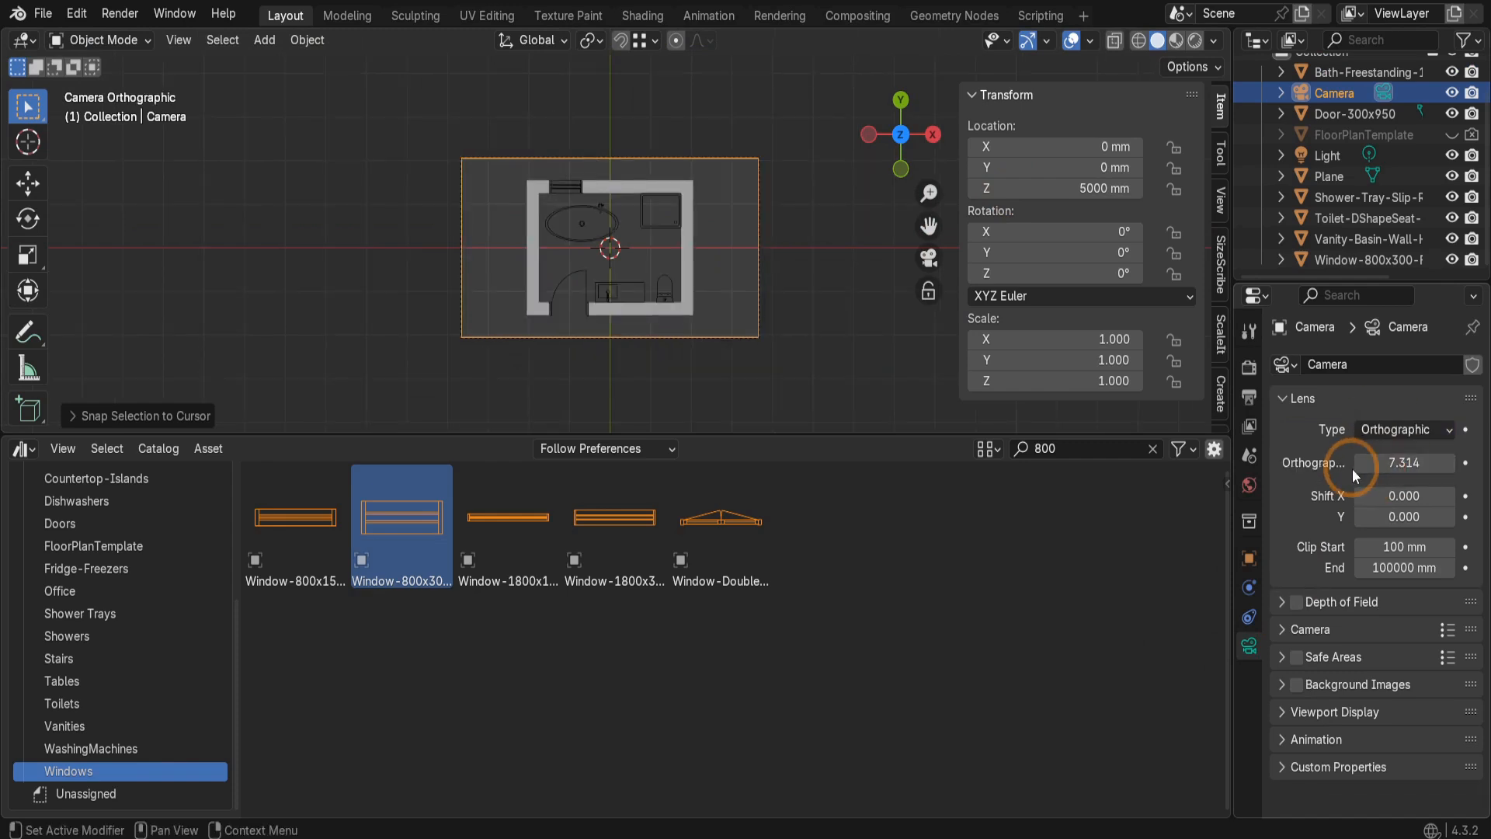
pyautogui.moveTo(1352, 468); pyautogui.dragTo(215, 462)
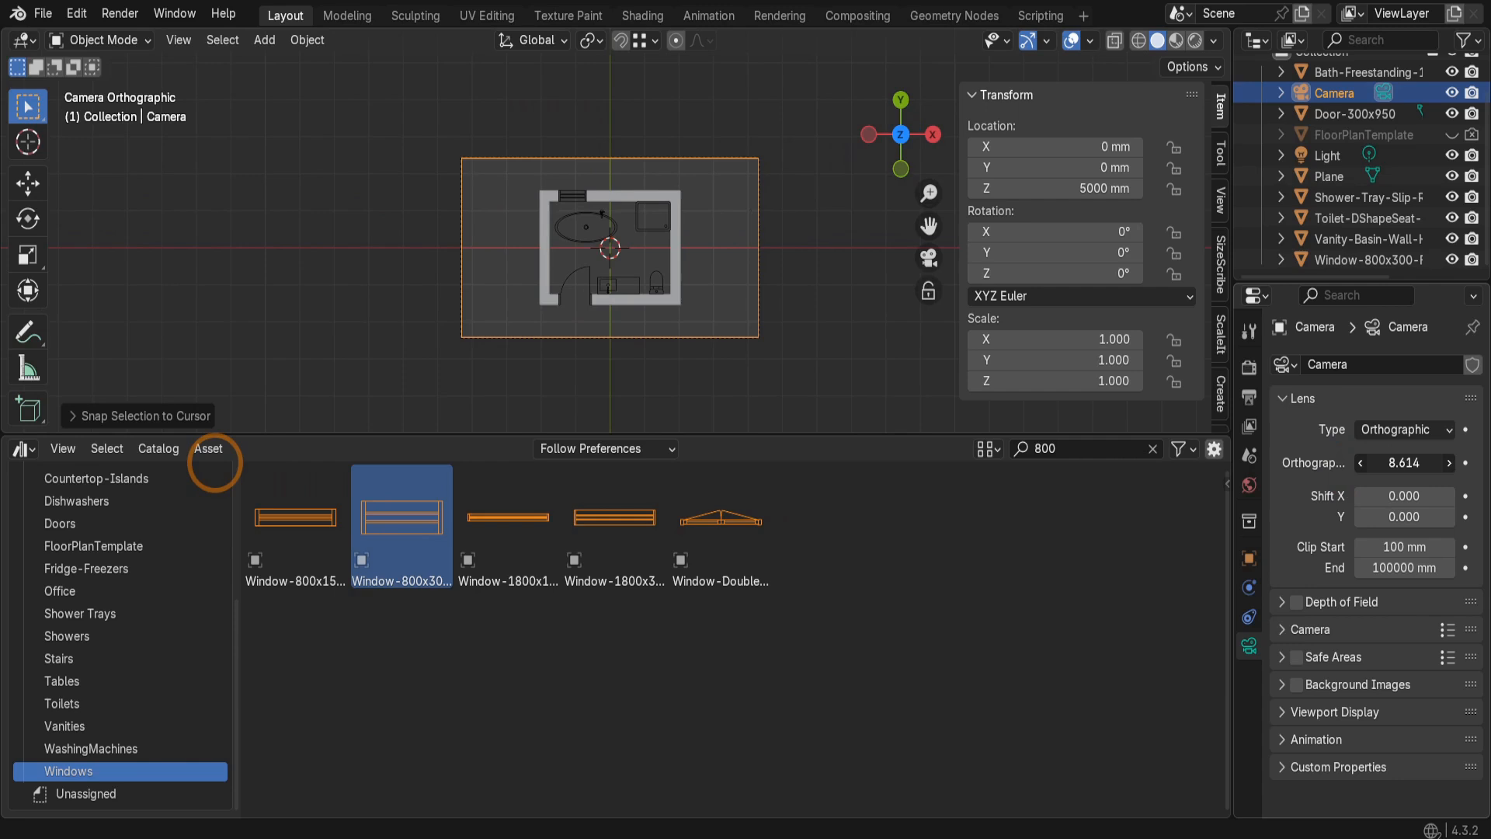
pyautogui.press('Escape')
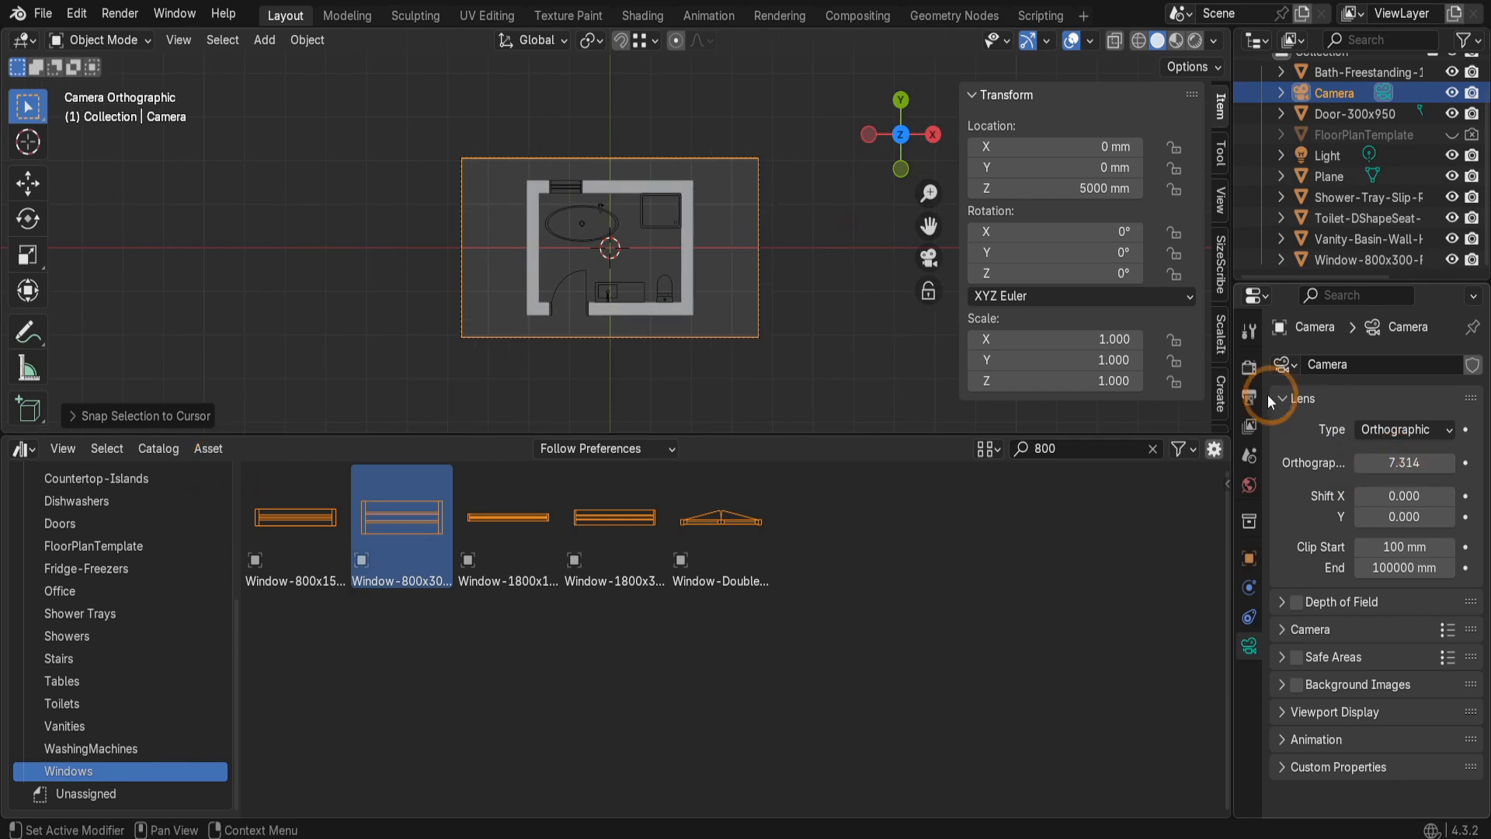
# - Apply a ScaleIt custom scale of 1/15 to the A3 landscape camera at 300 DPI and check the output resolution
pyautogui.click(1221, 334)
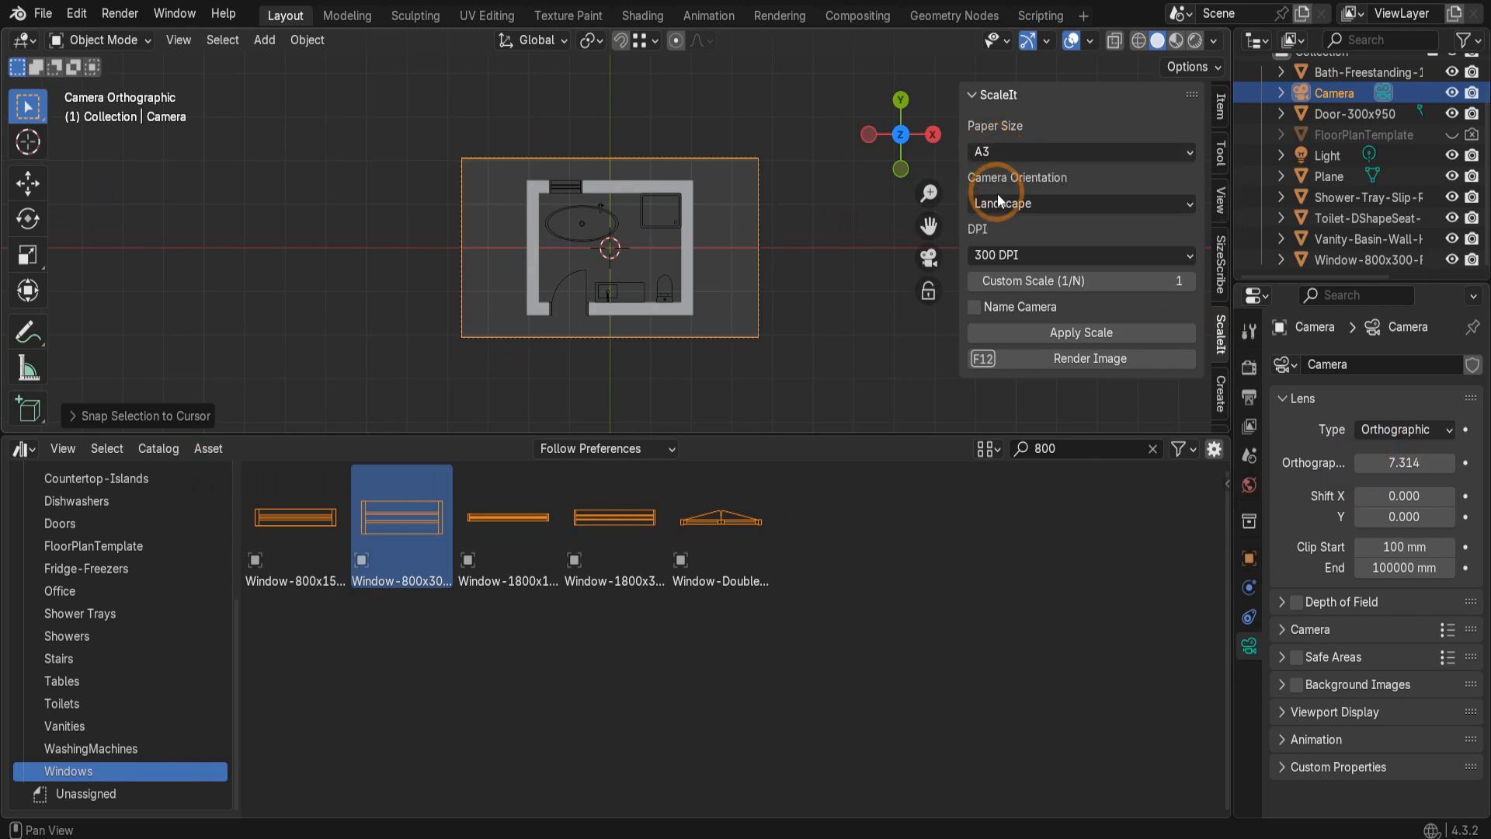
pyautogui.click(1030, 285)
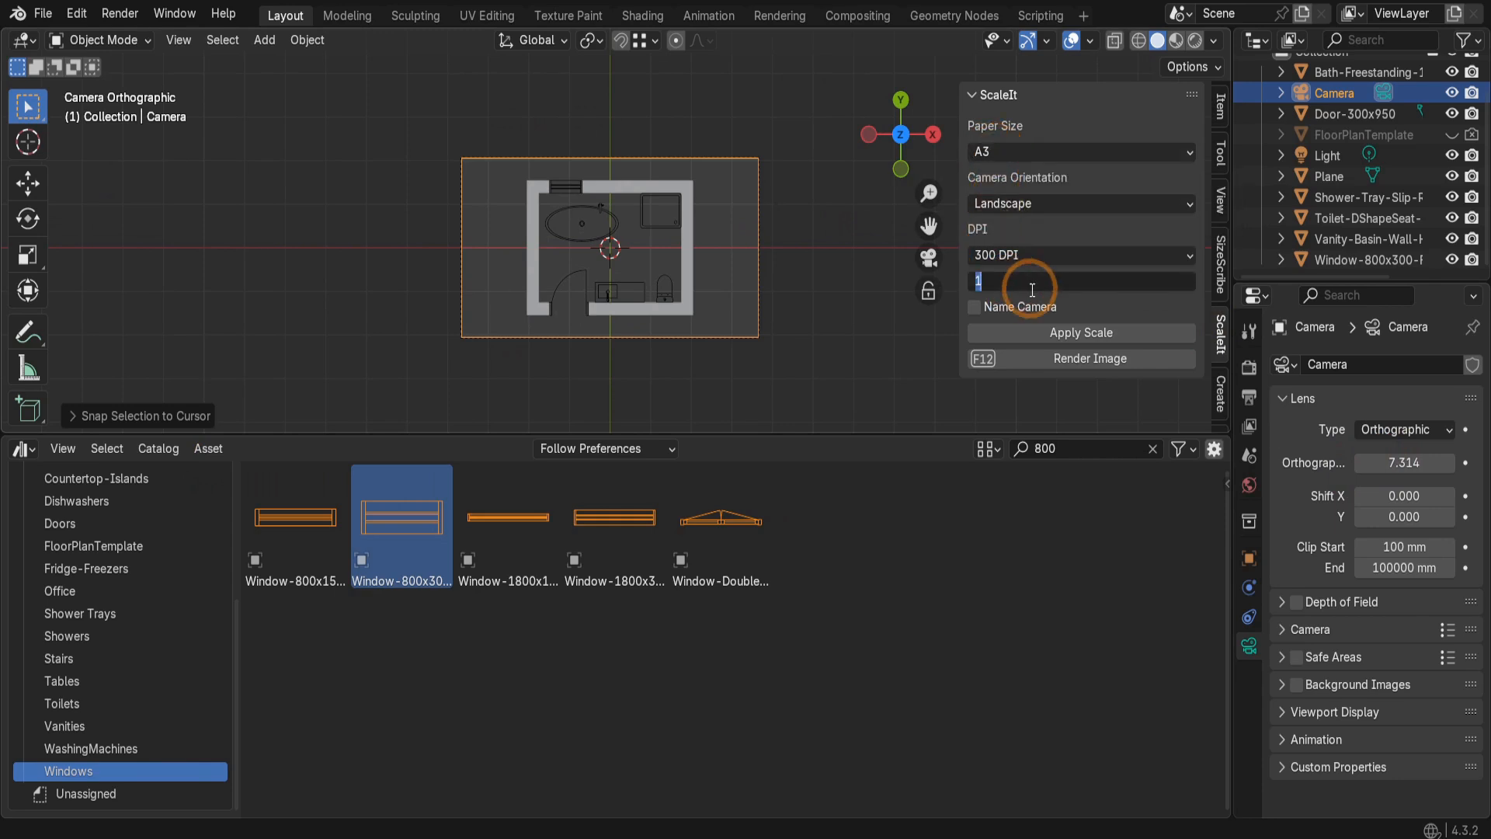
pyautogui.write('15')
pyautogui.press('Return')
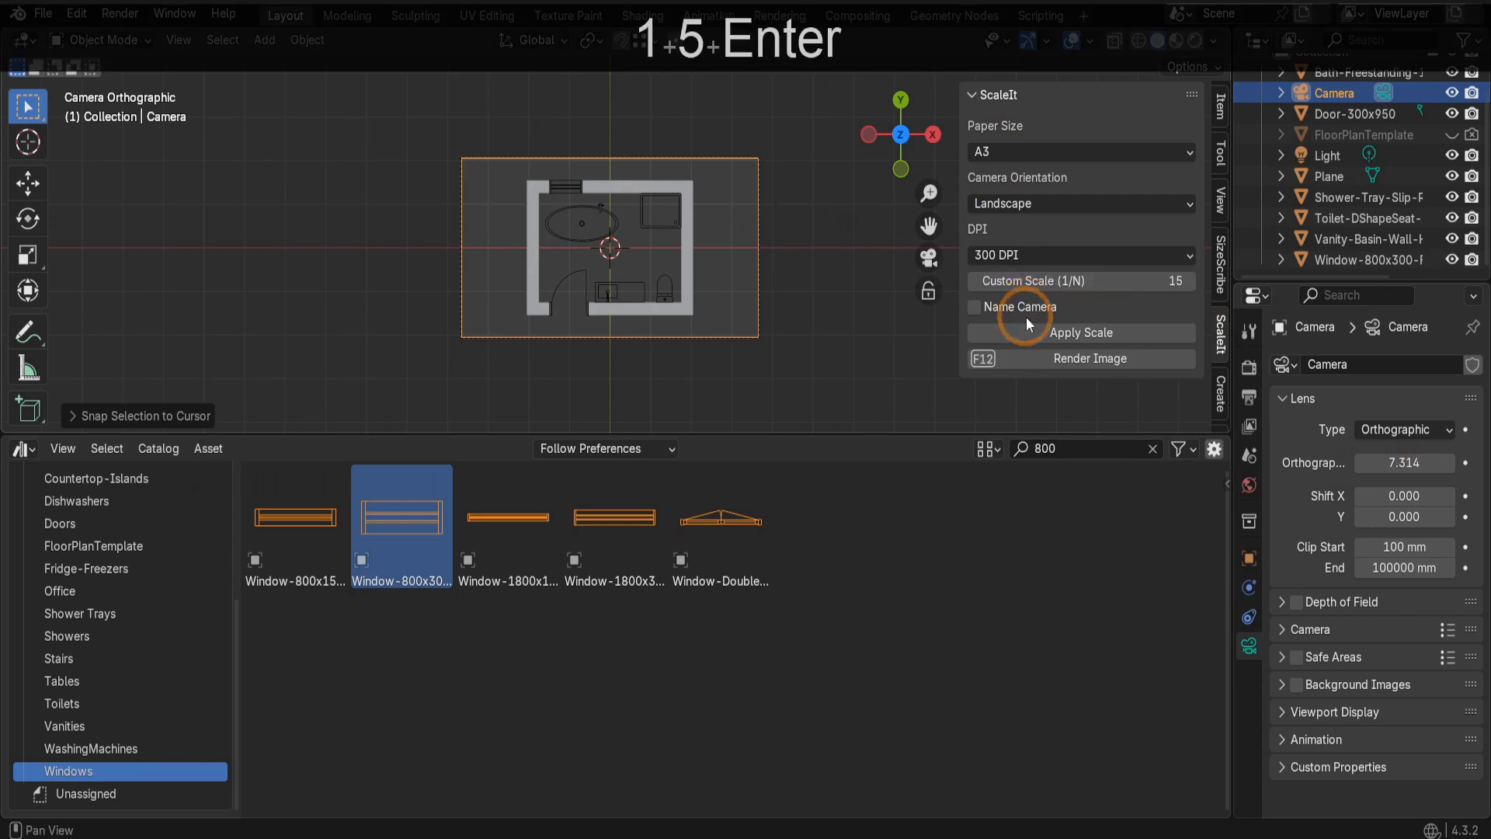
pyautogui.click(1026, 331)
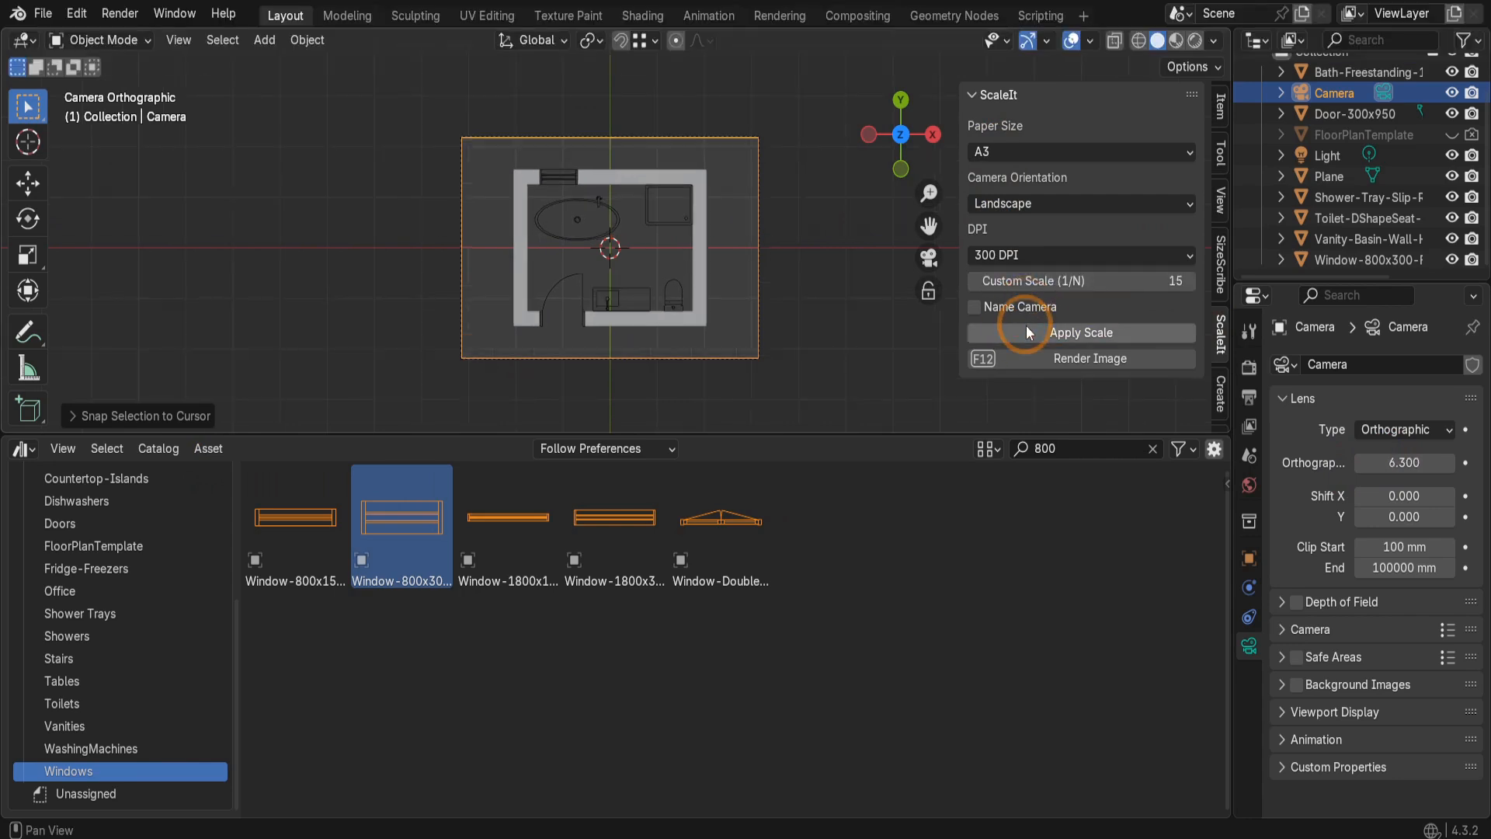
pyautogui.click(1249, 394)
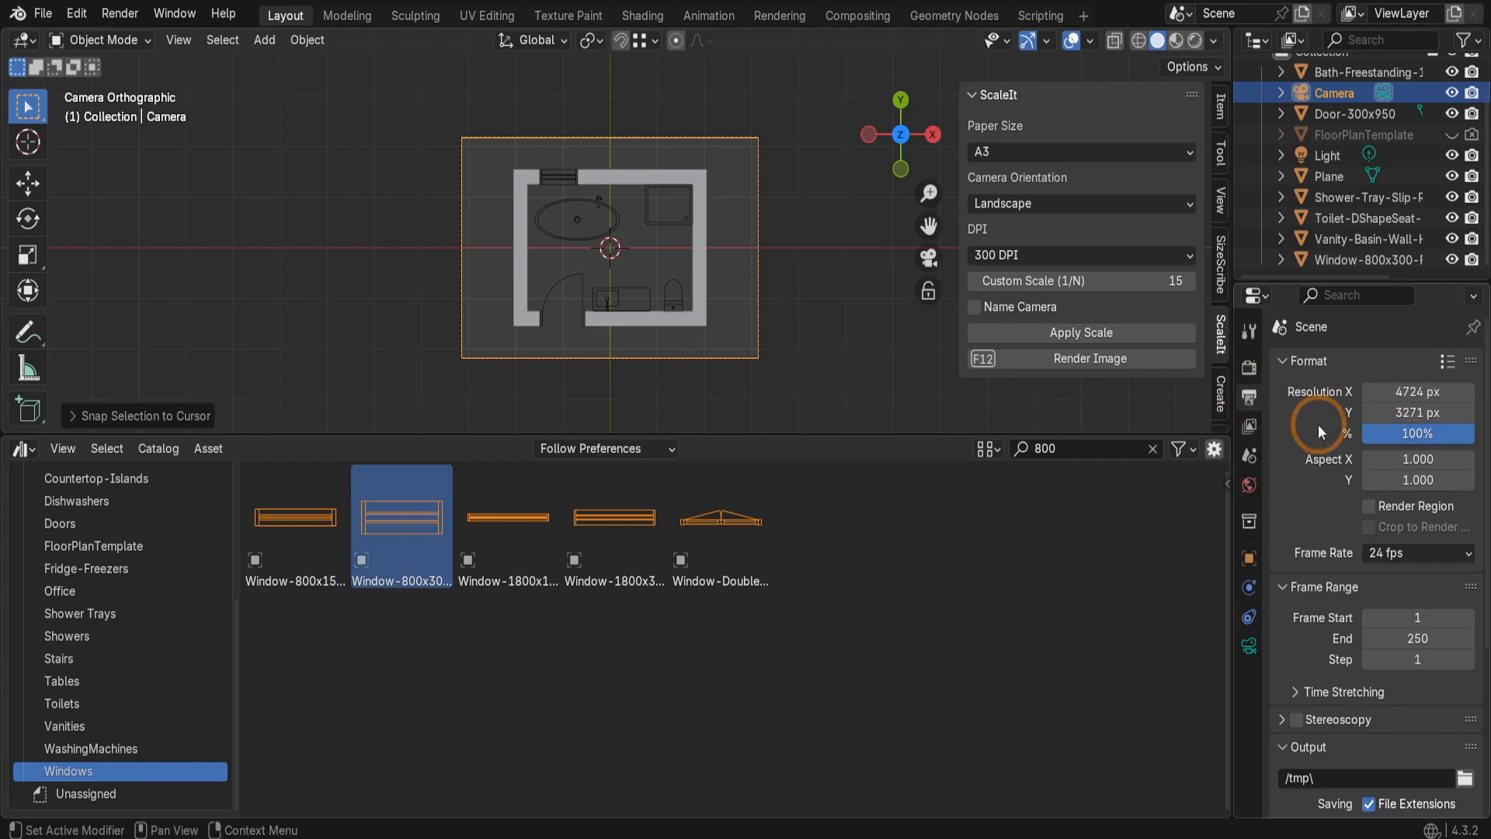
# - Render the bathroom floor plan as a still image and view the whole result
pyautogui.click(1250, 368)
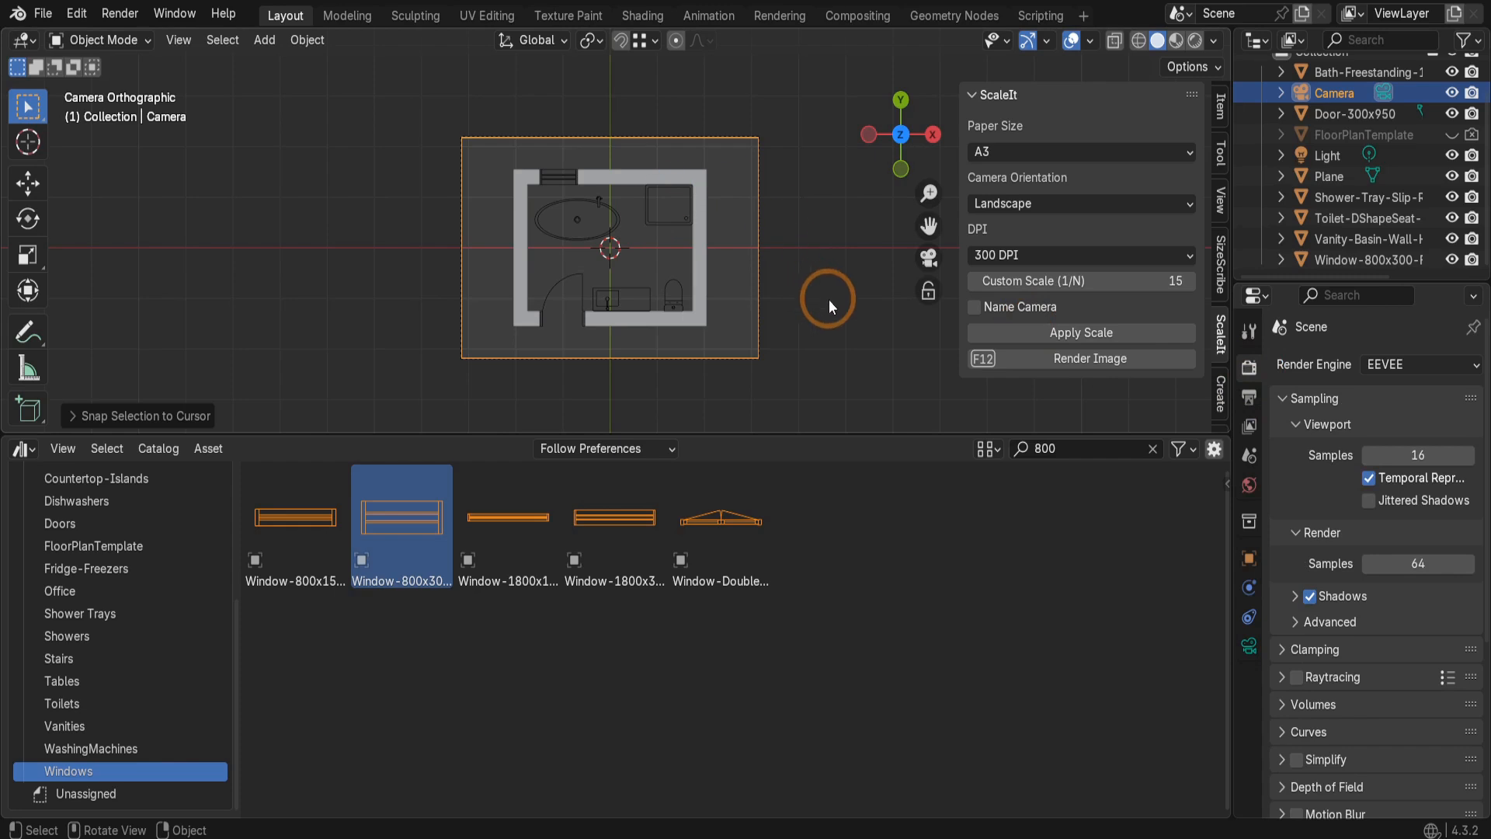
pyautogui.click(120, 13)
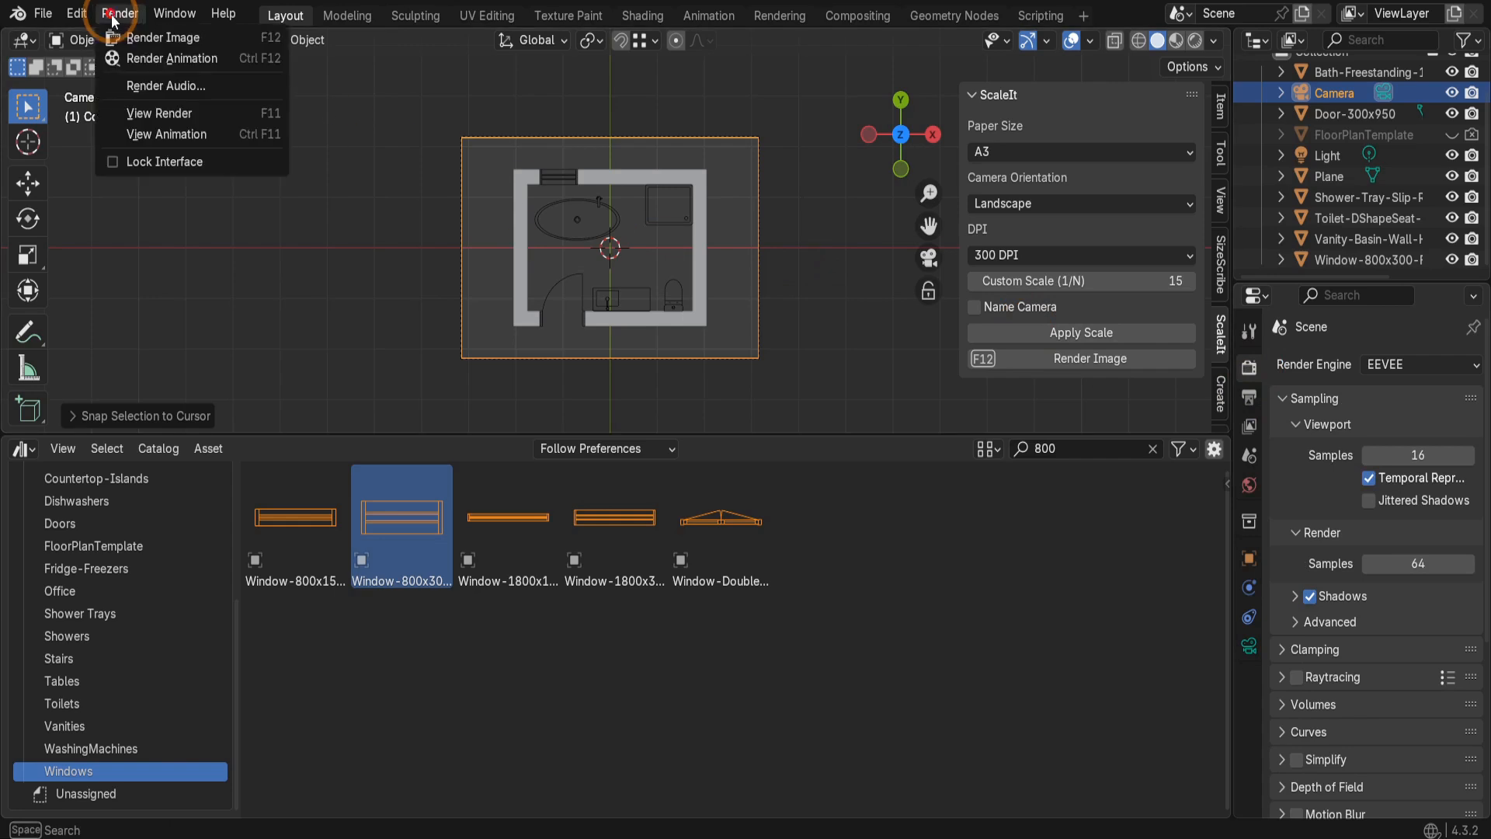
pyautogui.click(138, 38)
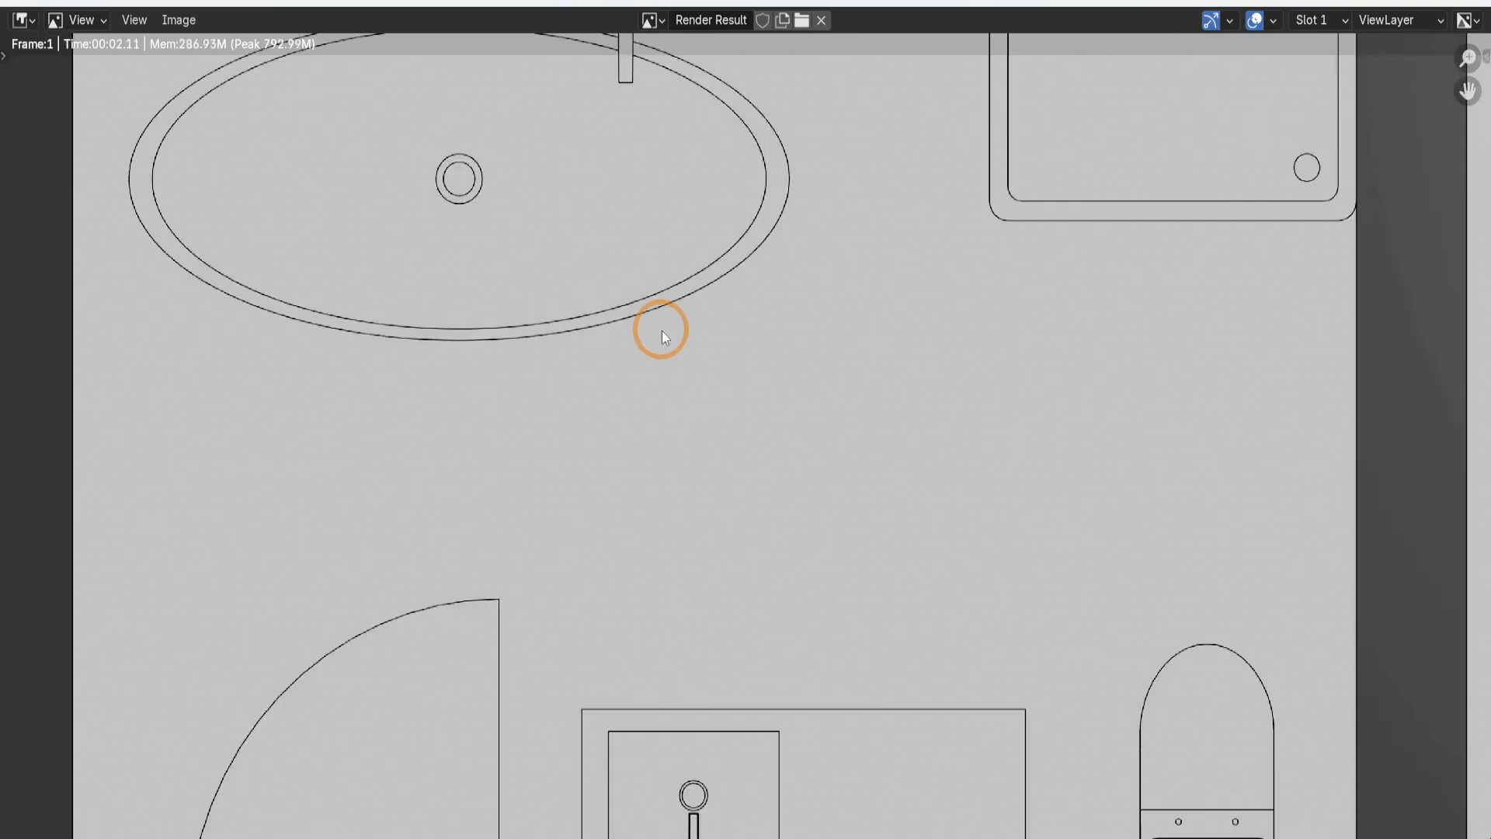
pyautogui.scroll(-2, 661, 331)
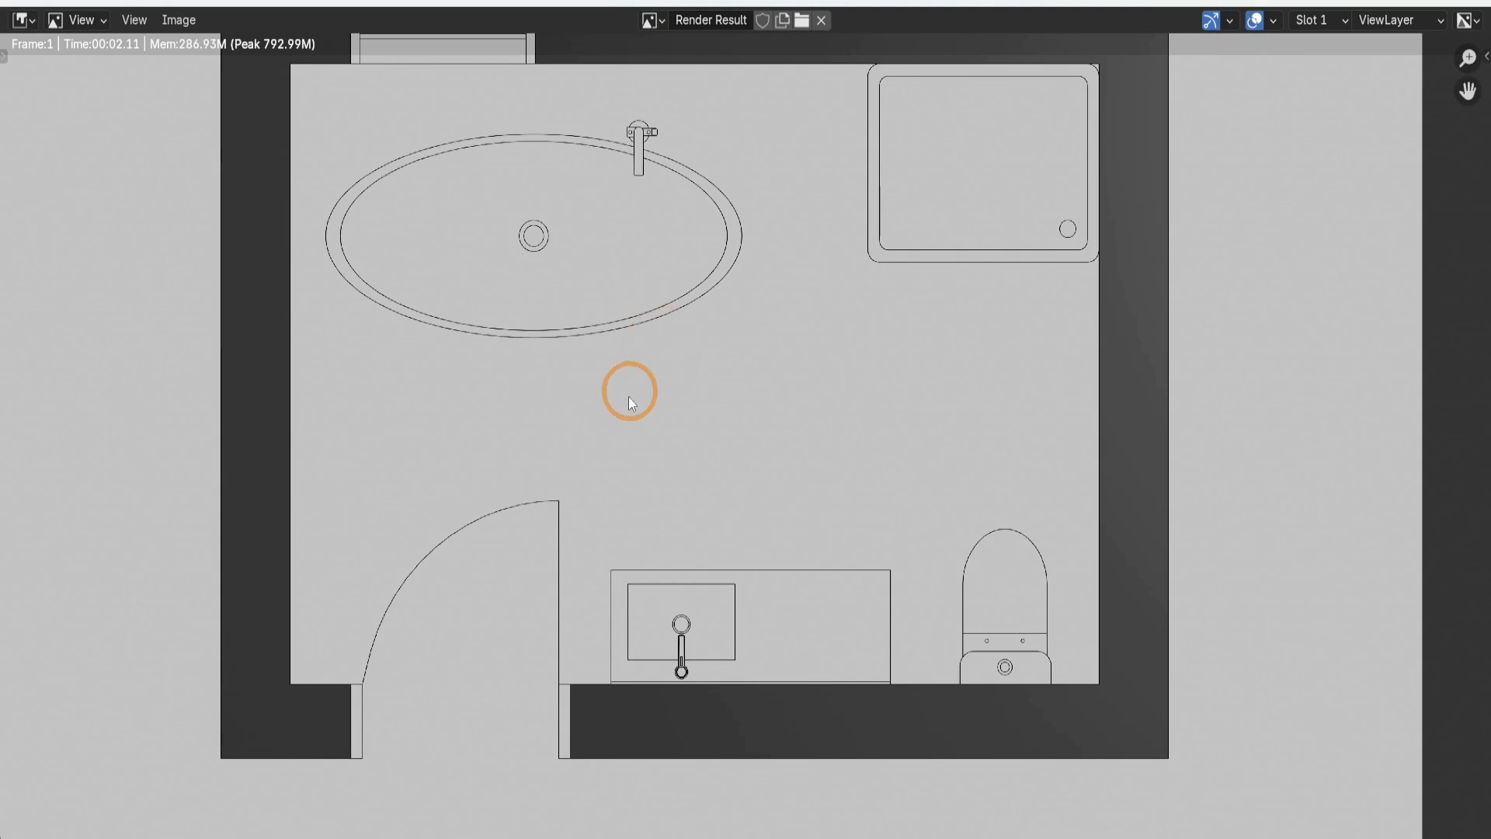
pyautogui.scroll(-1, 610, 431)
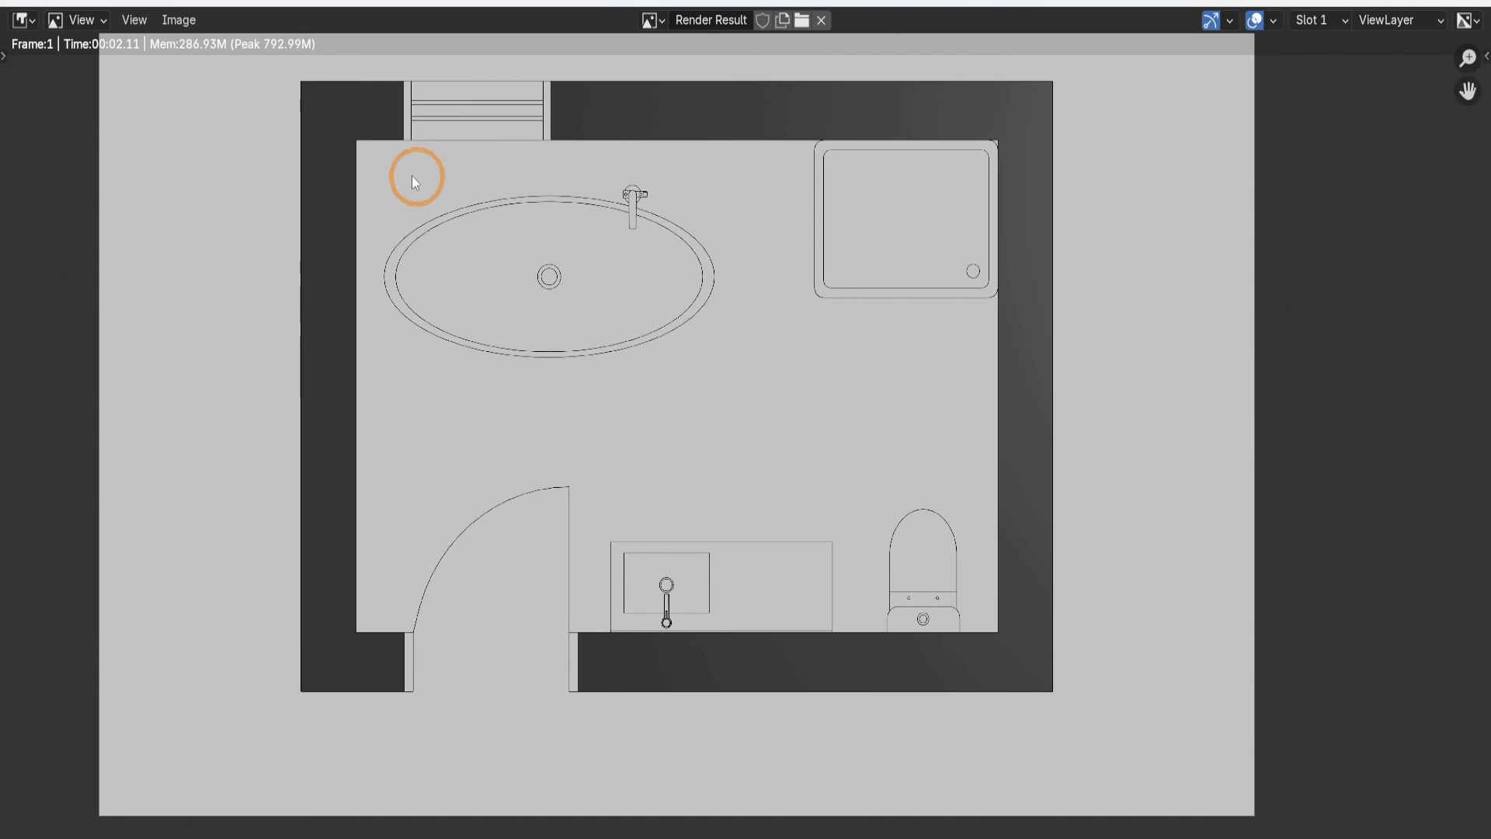
# - Save the rendered image as BathroomFloorPlan.png in E:\ProjectFolder
pyautogui.click(178, 19)
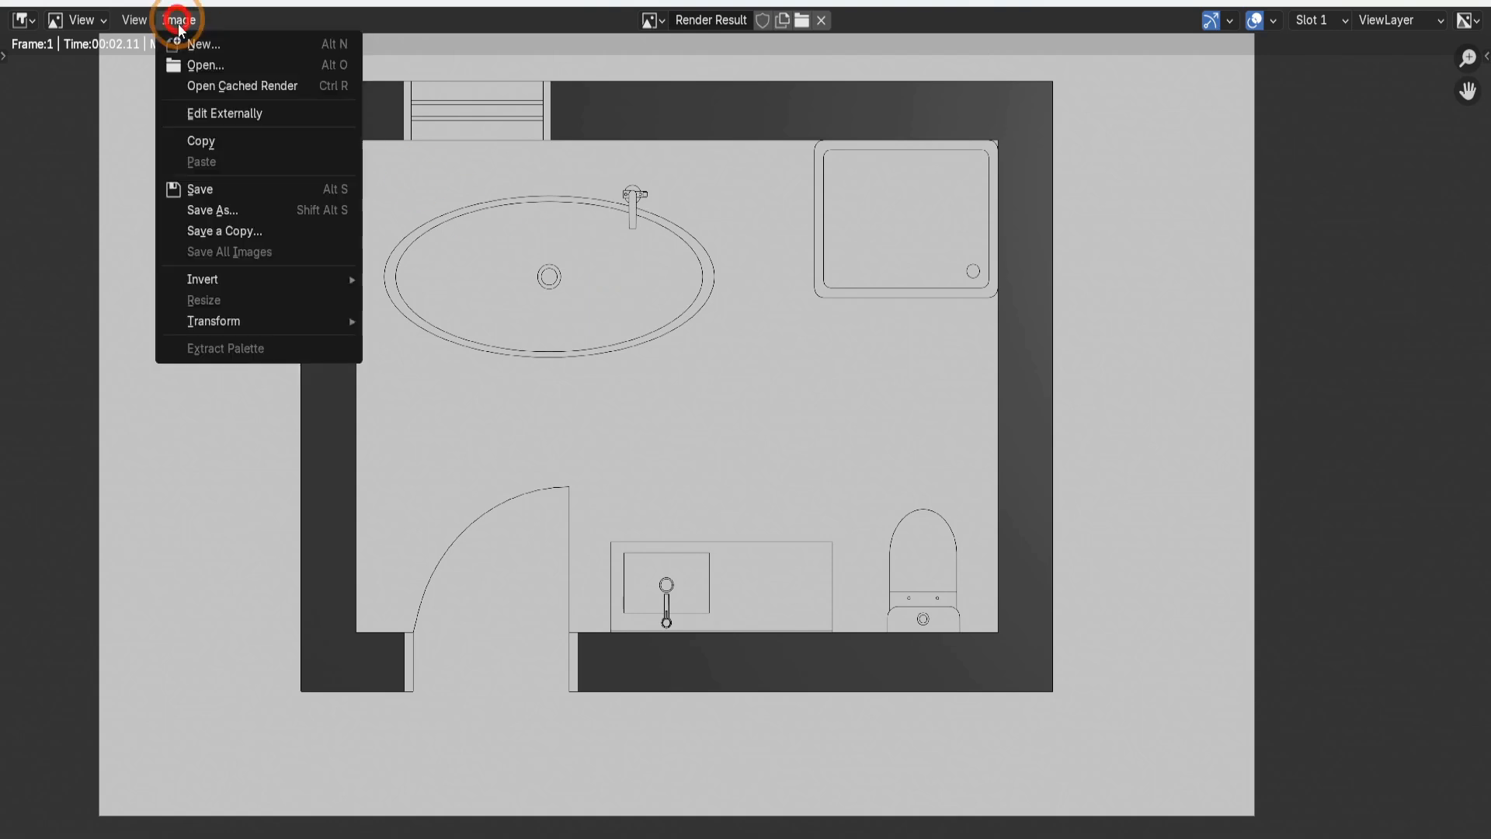
pyautogui.click(216, 188)
pyautogui.click(598, 672)
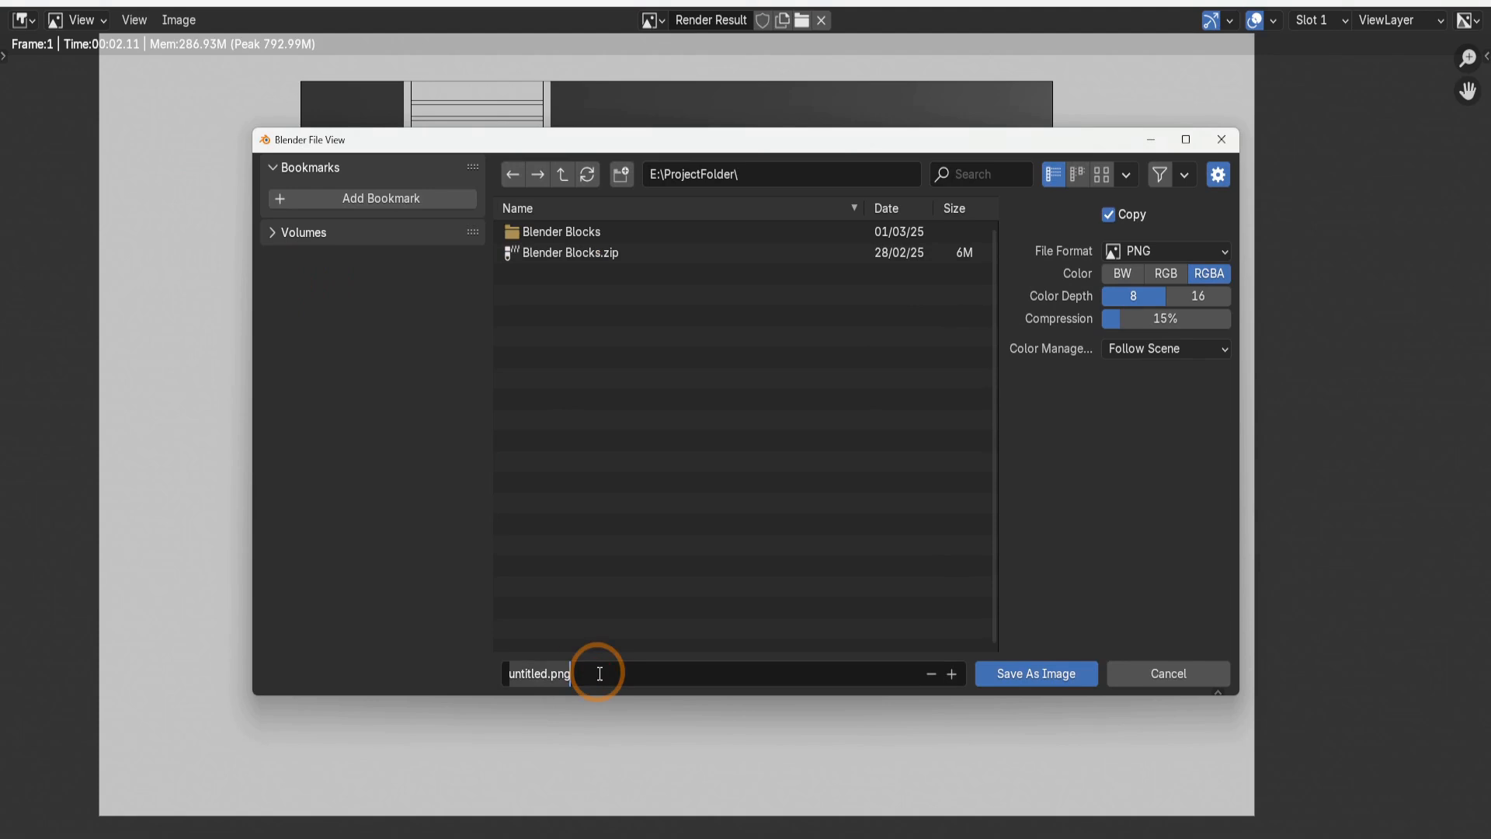
pyautogui.write('BathroomFloorPlan')
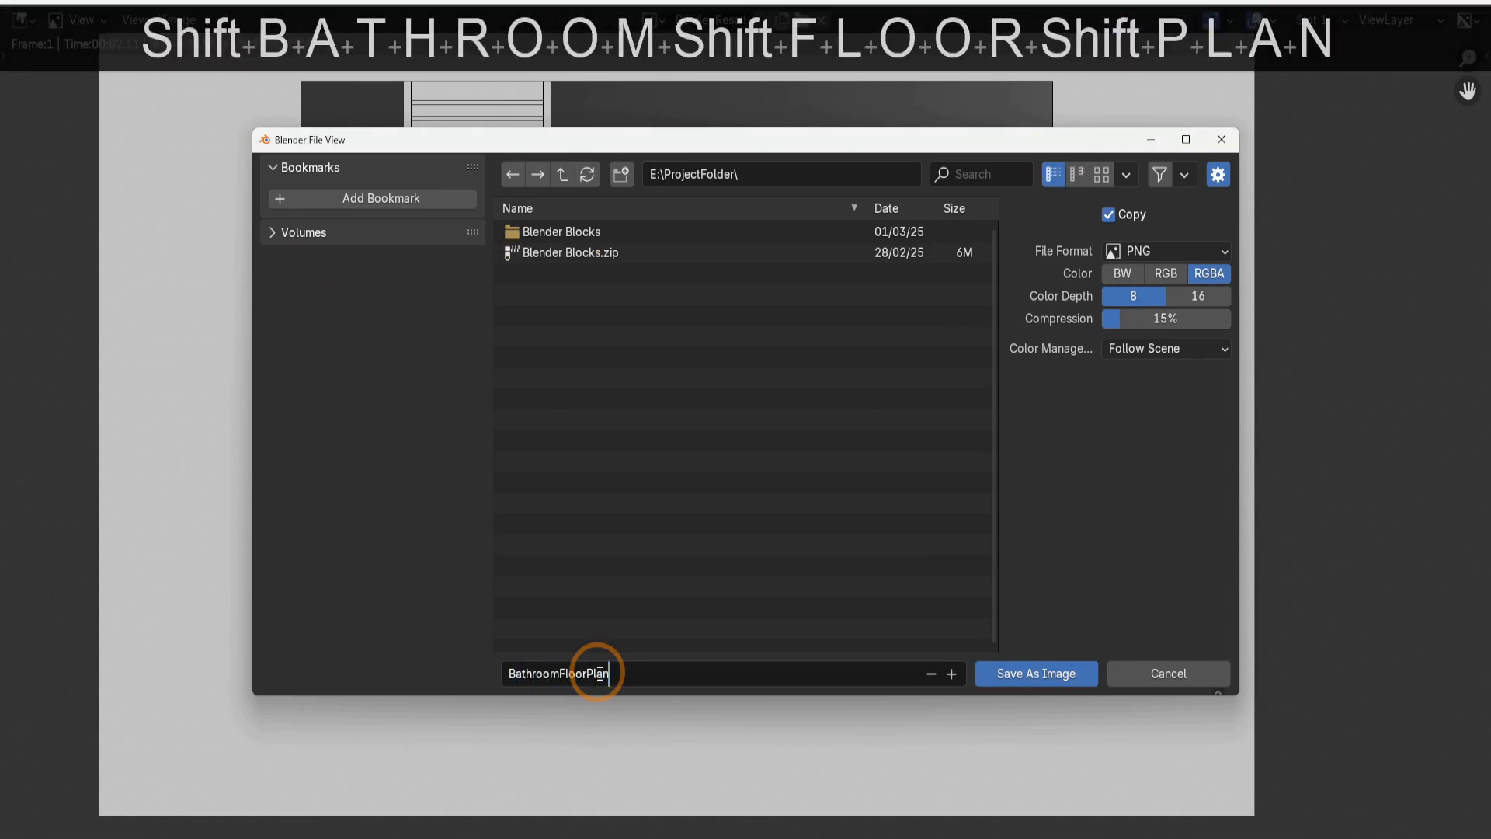
pyautogui.press('Return')
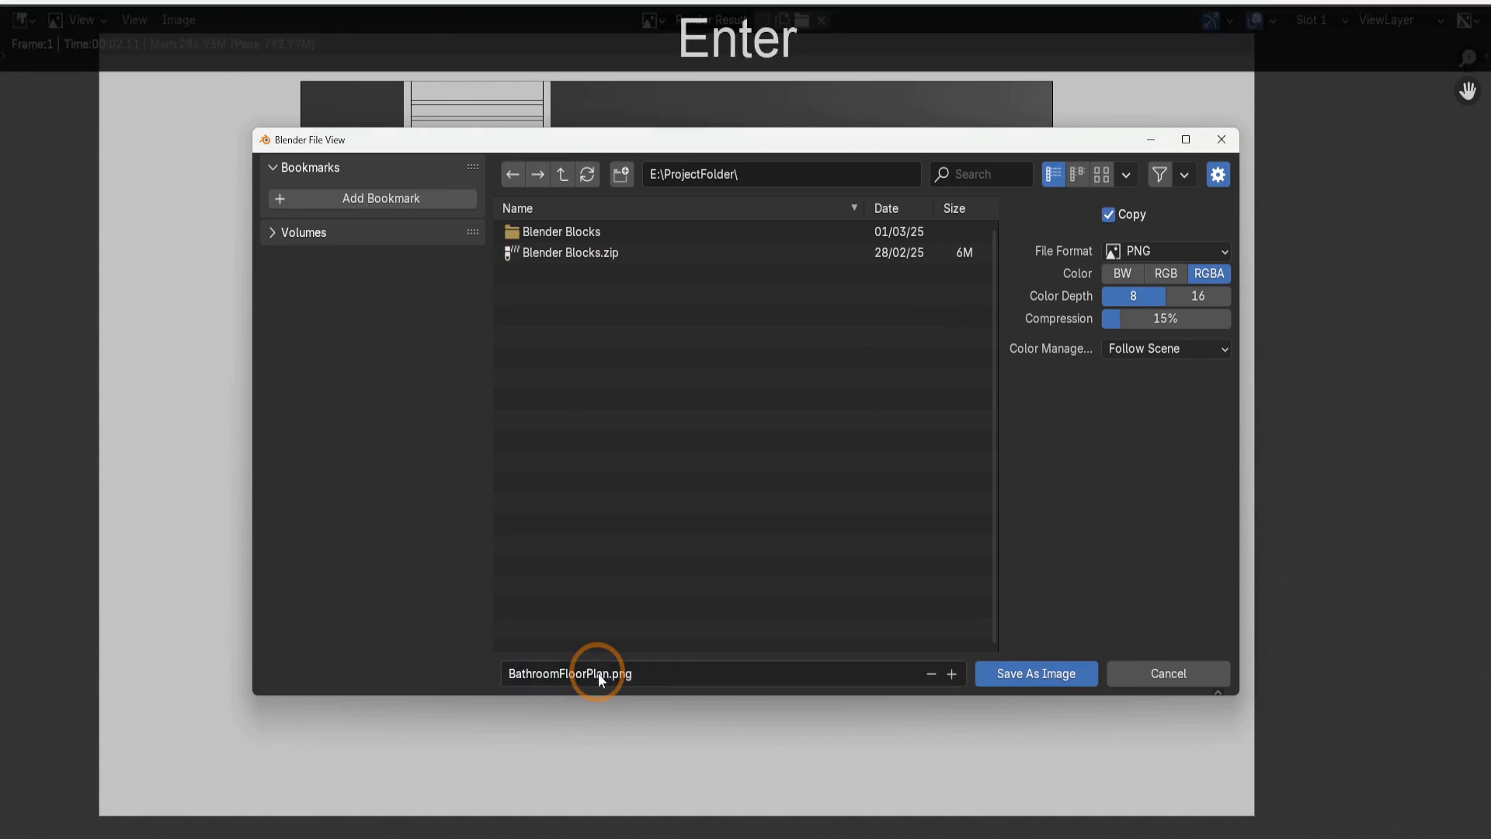
pyautogui.click(1017, 671)
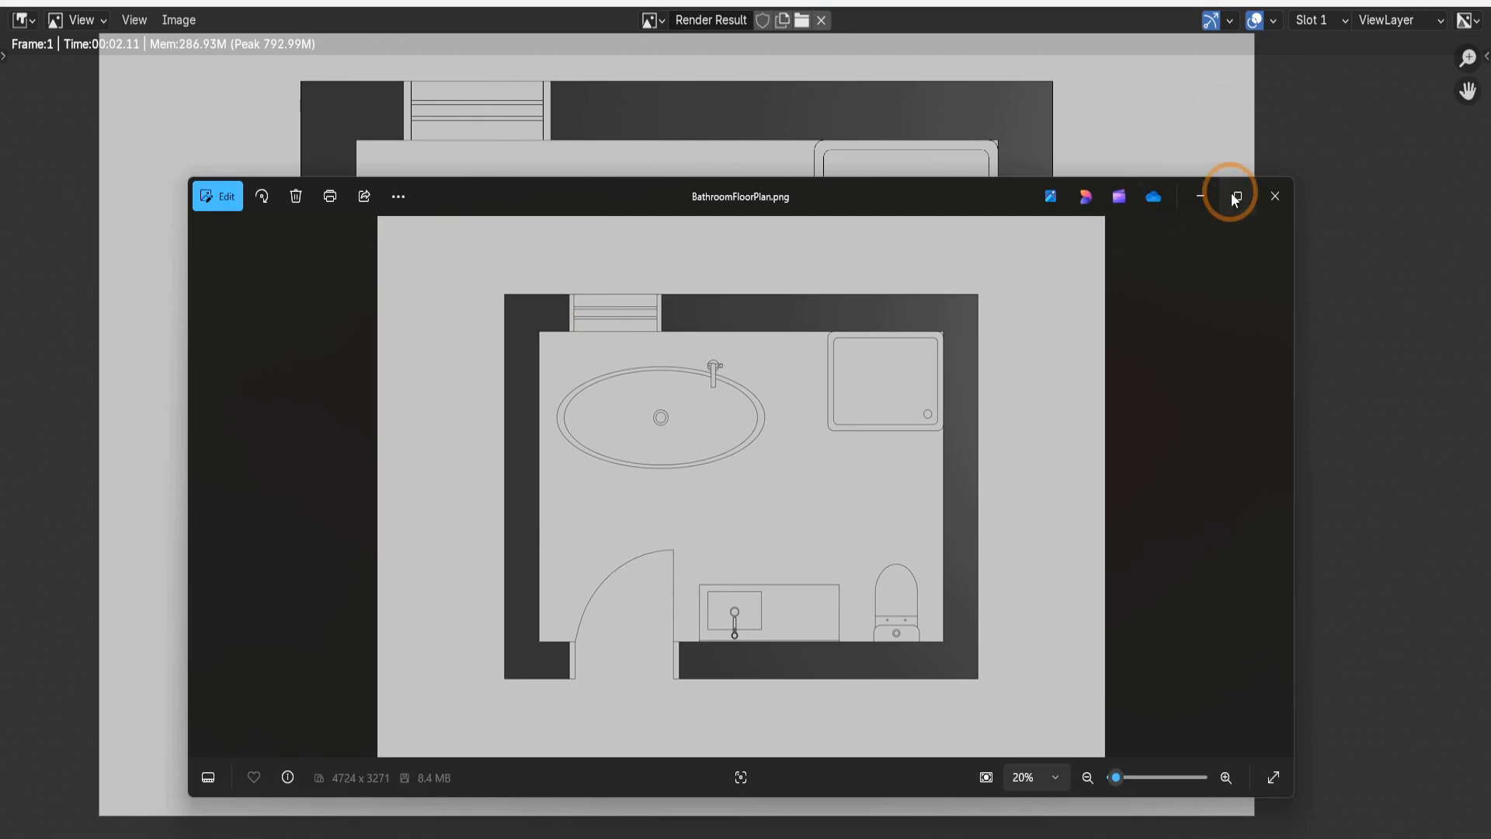
# - Inspect the saved BathroomFloorPlan.png at full window size, then close the image viewer and the render window
pyautogui.click(1234, 195)
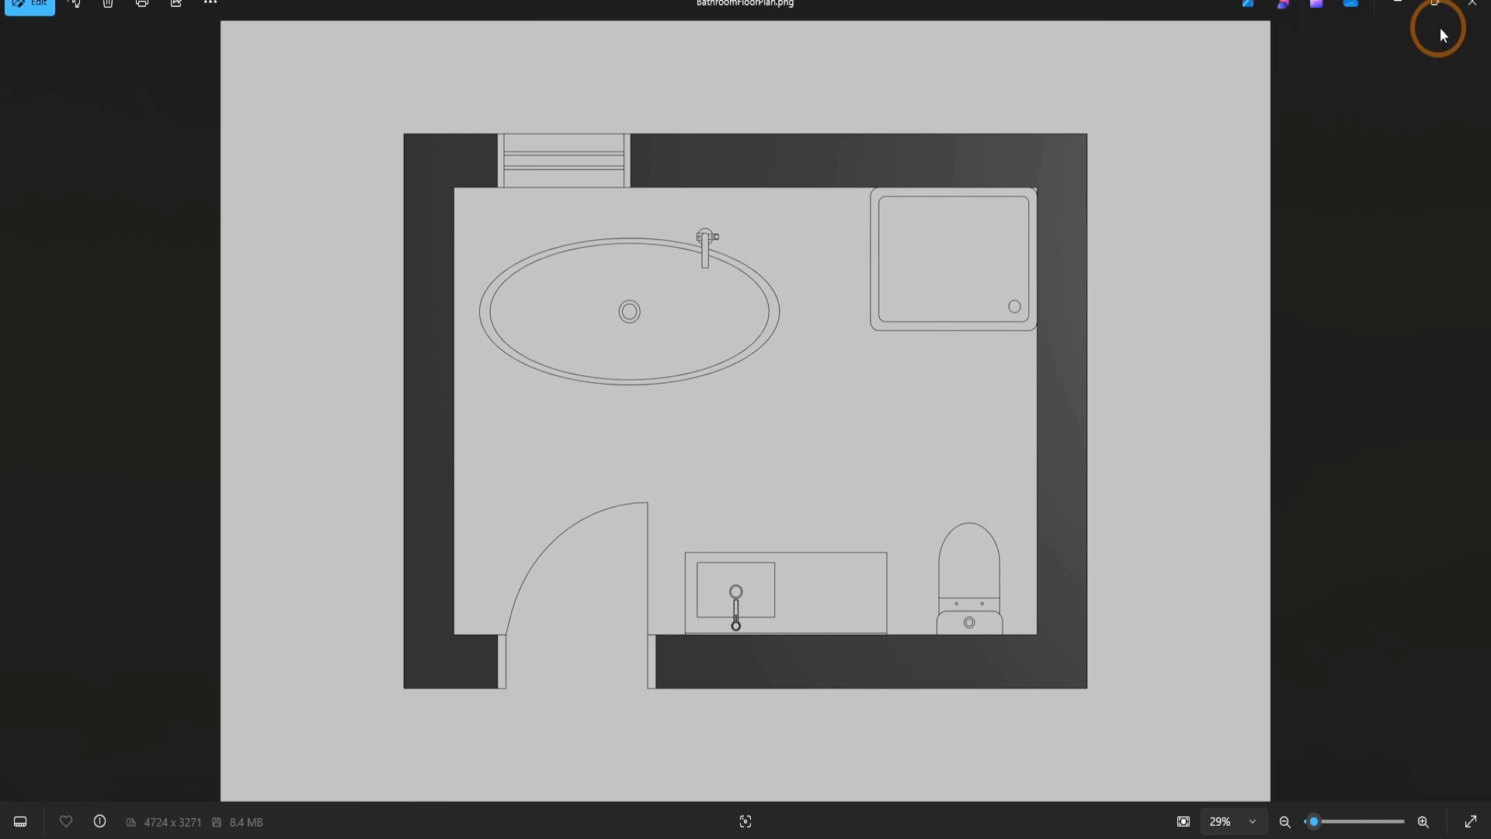
pyautogui.click(1471, 4)
pyautogui.click(1472, 3)
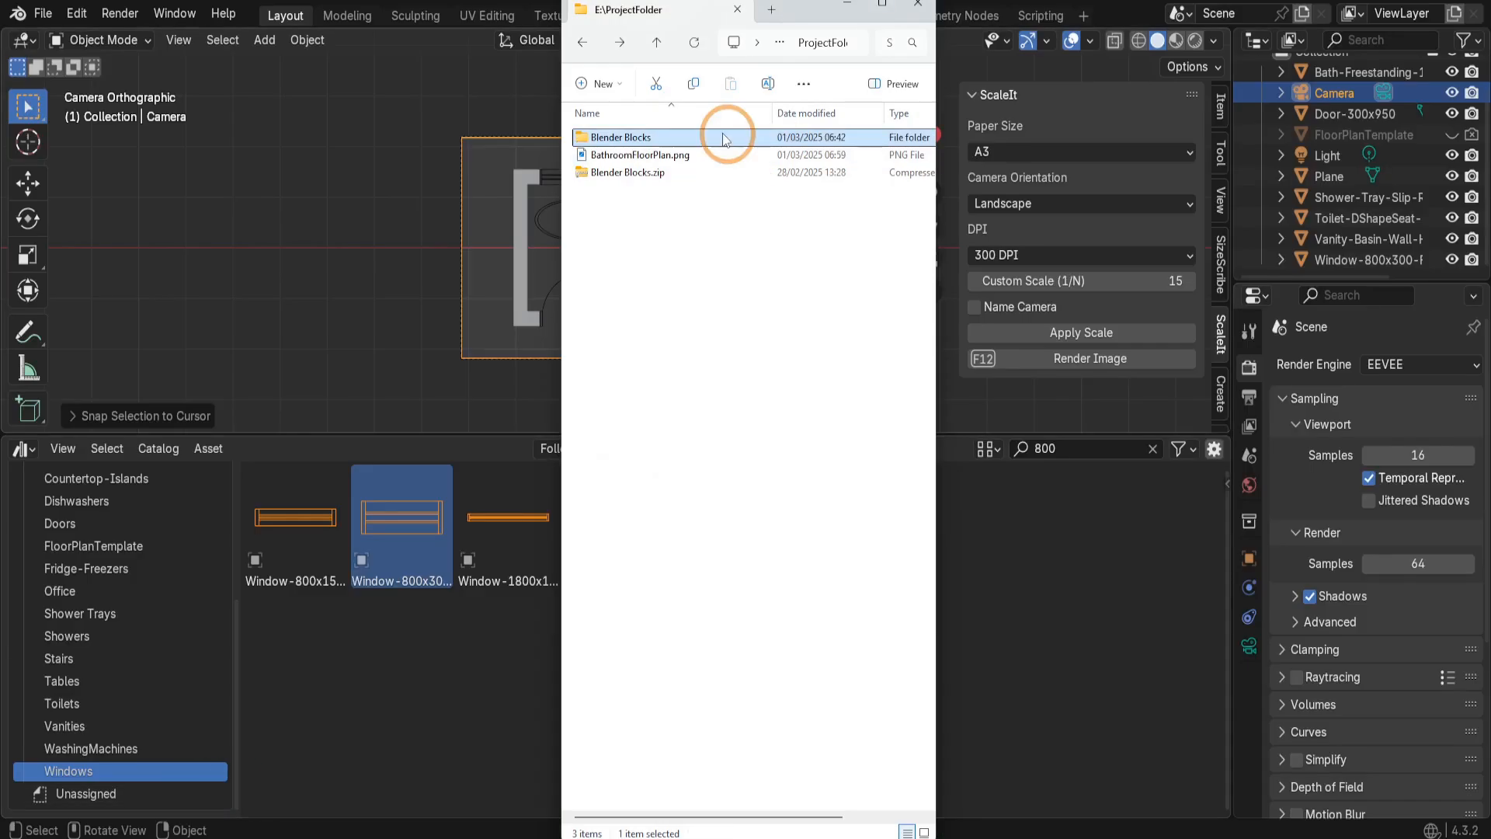
# - Open Template_Kitchen.blend from the Templates folder inside Blender Blocks and select its FloorPlan wall object
pyautogui.doubleClick(611, 137)
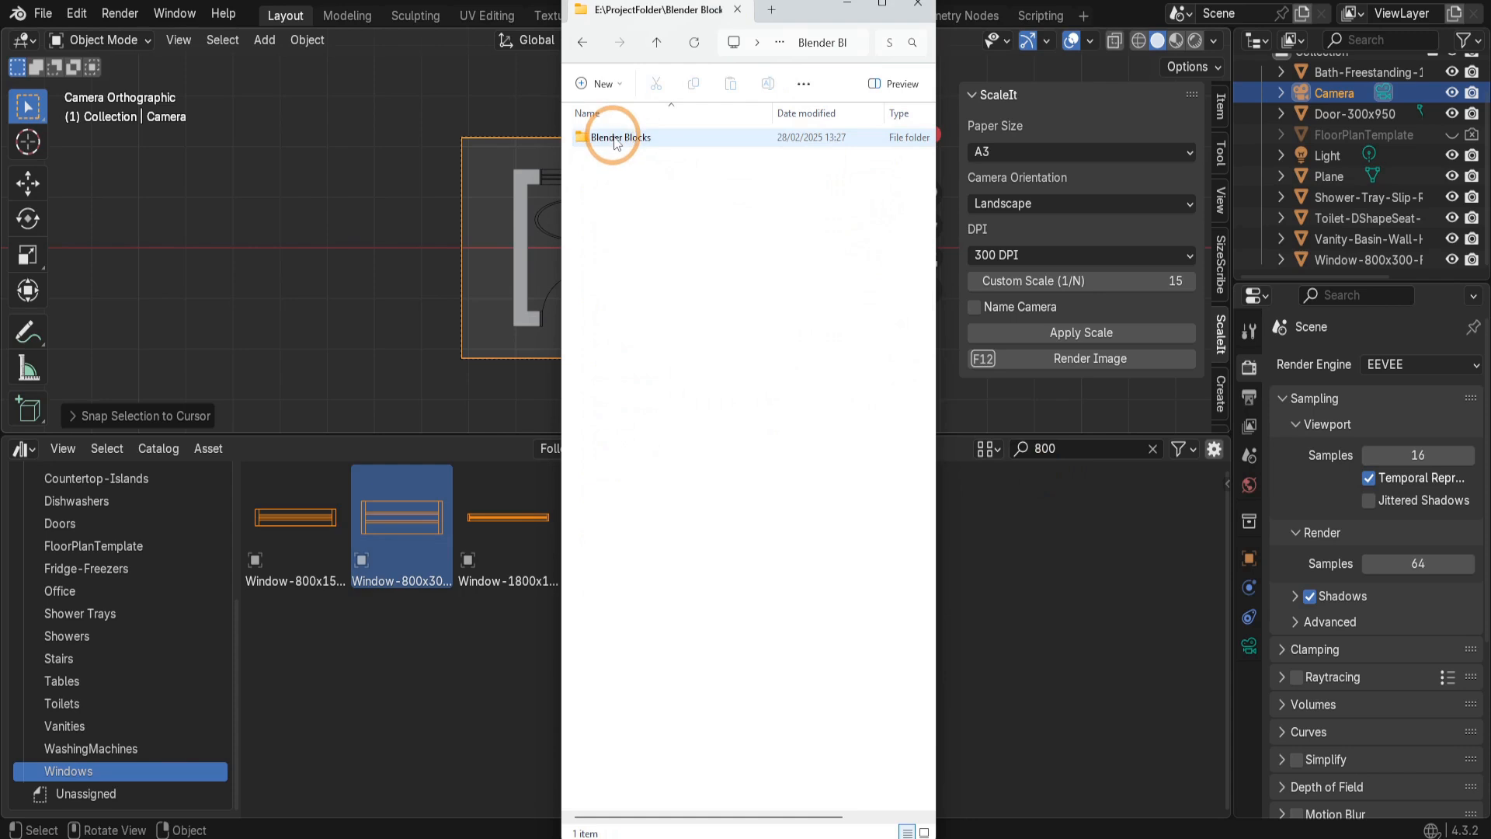
pyautogui.doubleClick(613, 138)
pyautogui.doubleClick(610, 154)
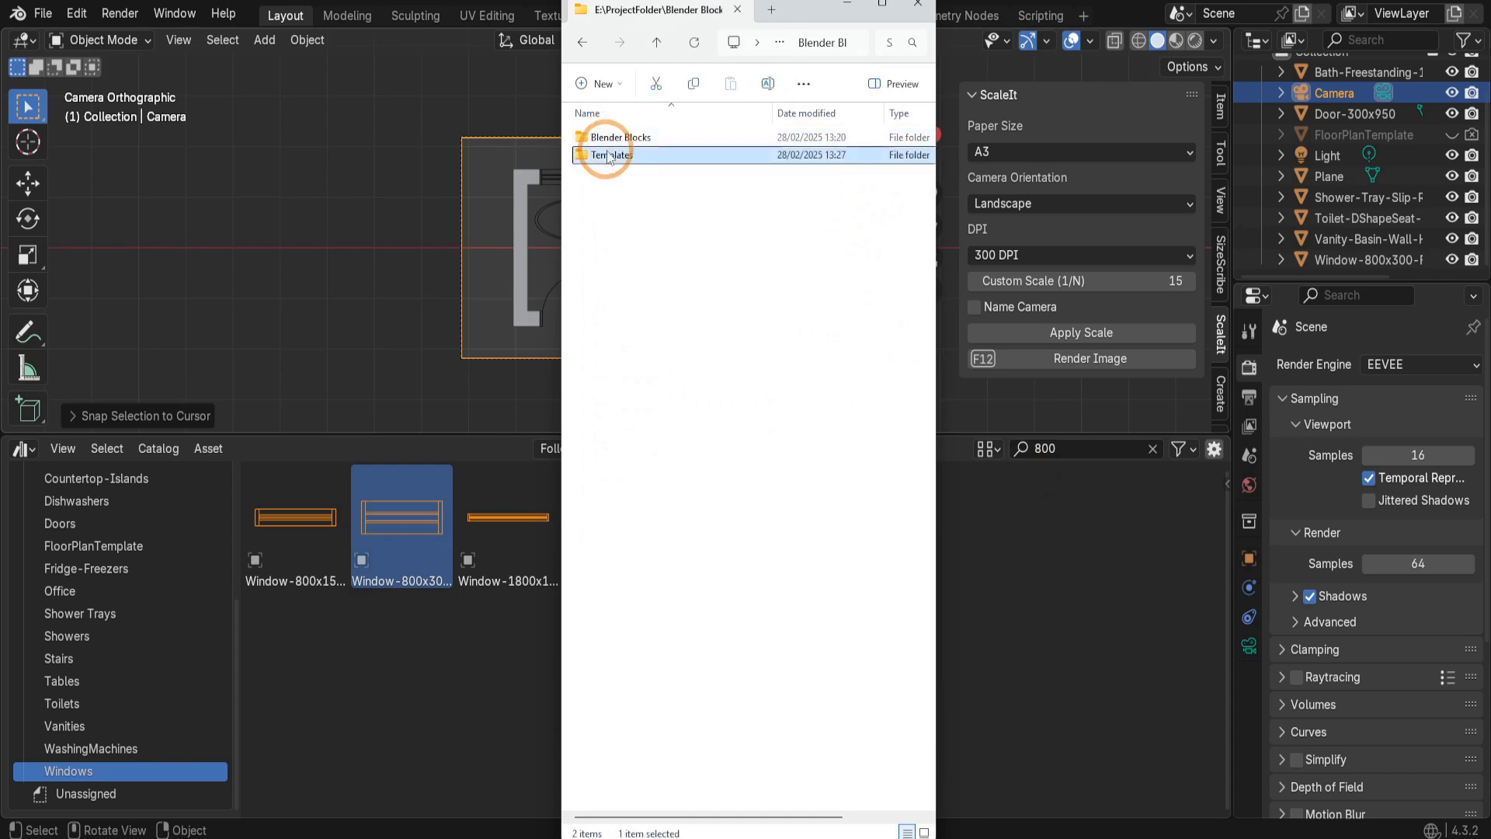
pyautogui.click(643, 137)
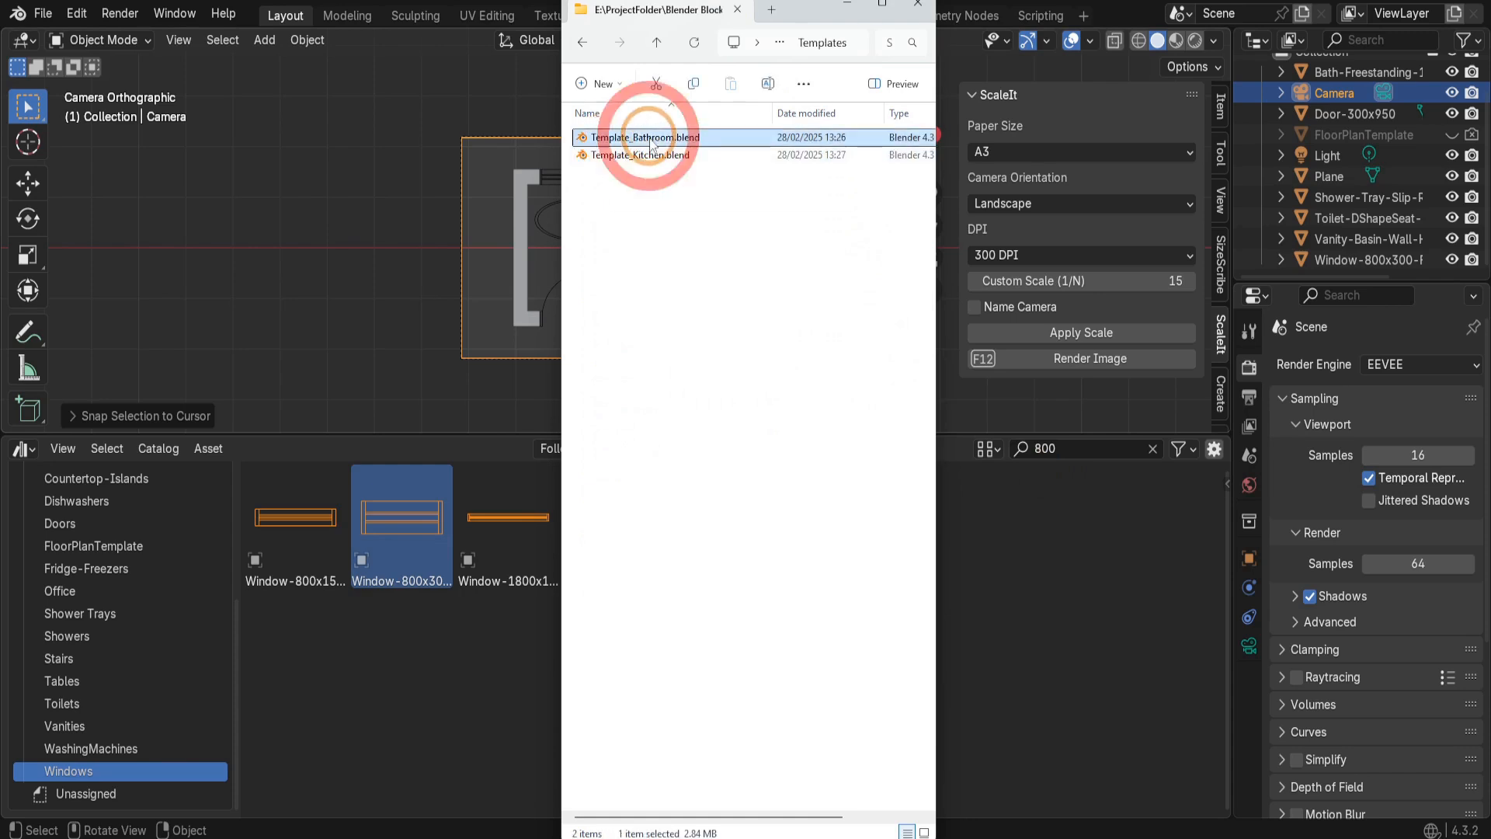
pyautogui.click(650, 158)
pyautogui.click(648, 139)
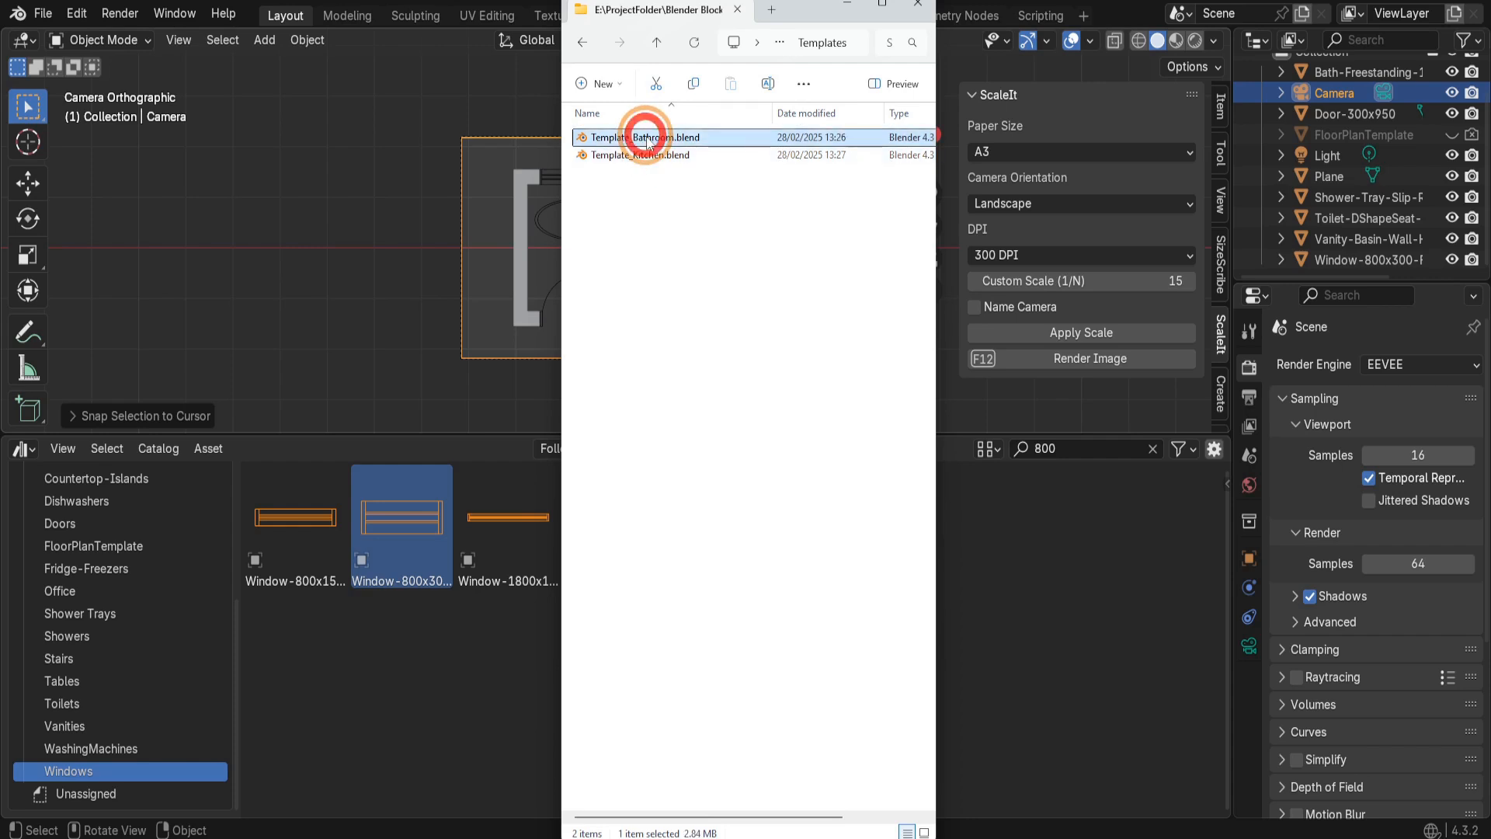
pyautogui.doubleClick(649, 155)
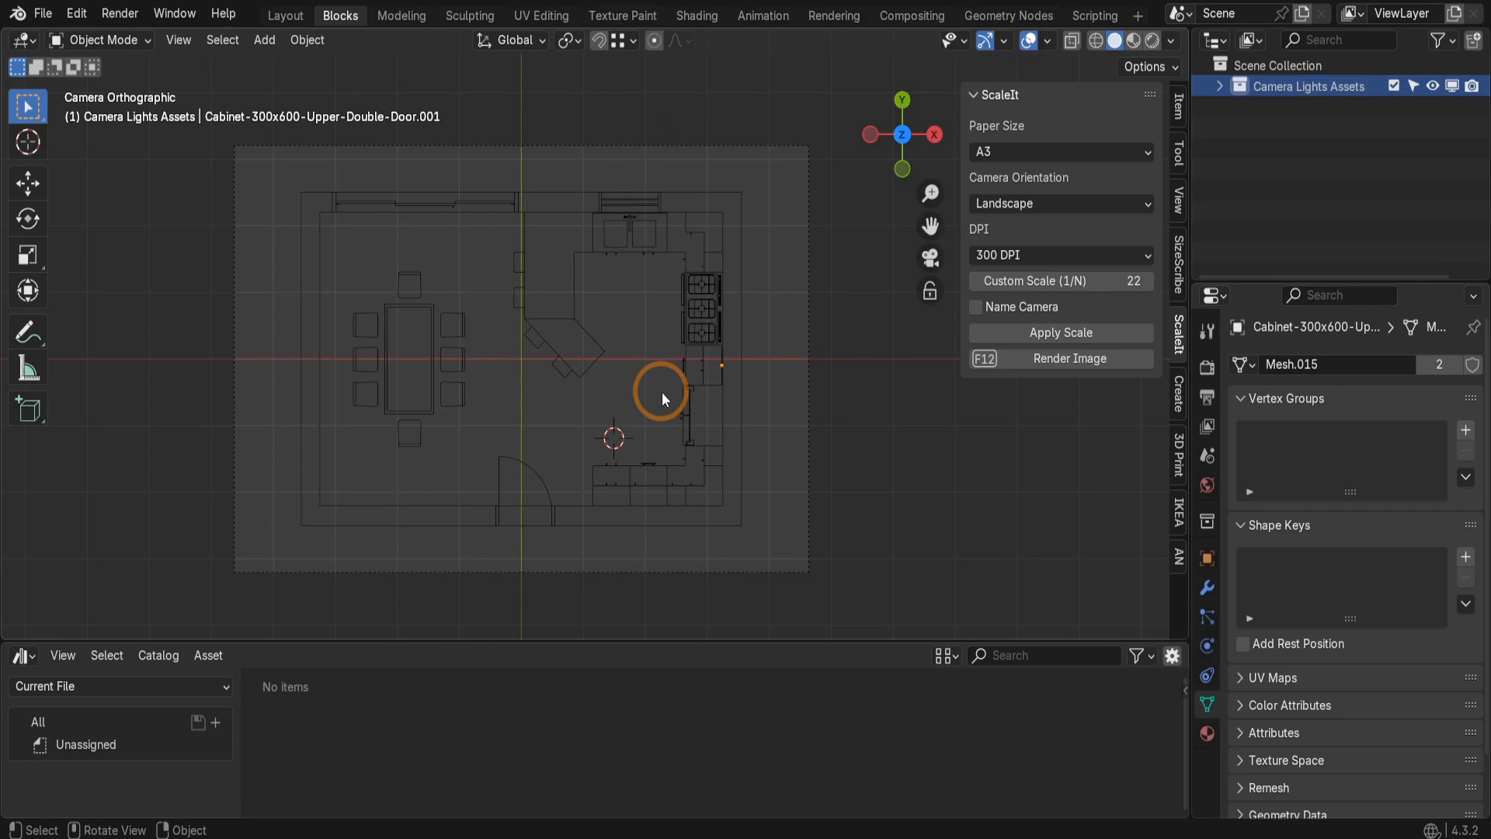
pyautogui.click(519, 506)
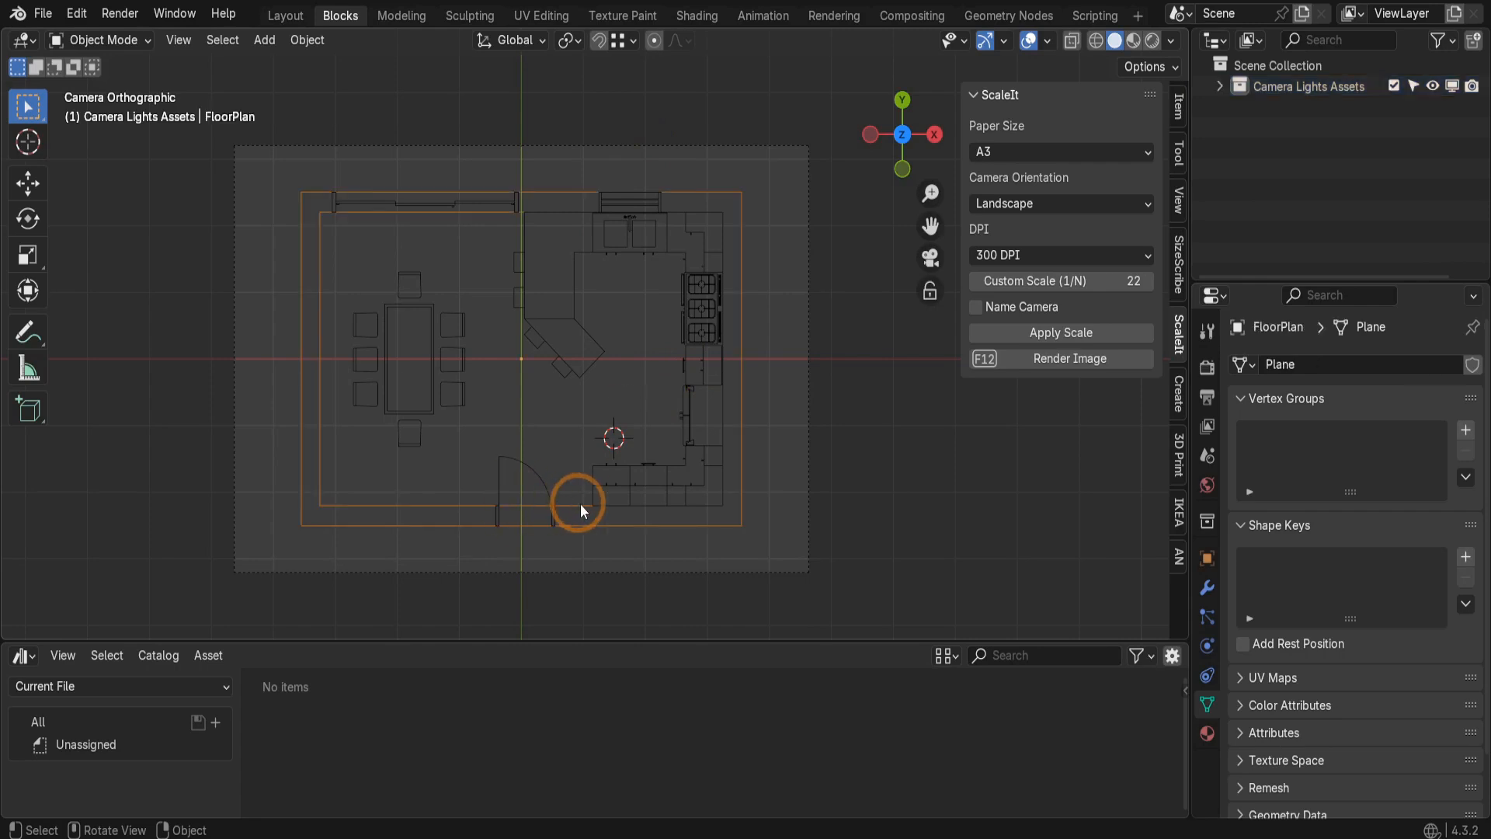